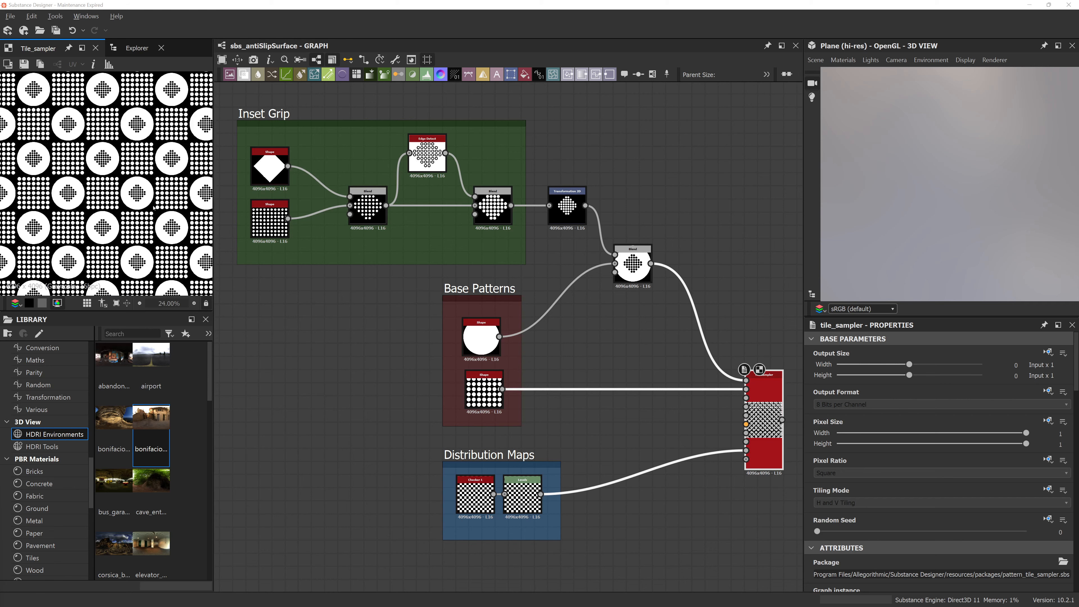
Step: Examine the Tile Sampler pattern, and view the FloorGrip reference image from the package resources in the 2D view
scroll(154, 207, up, 4)
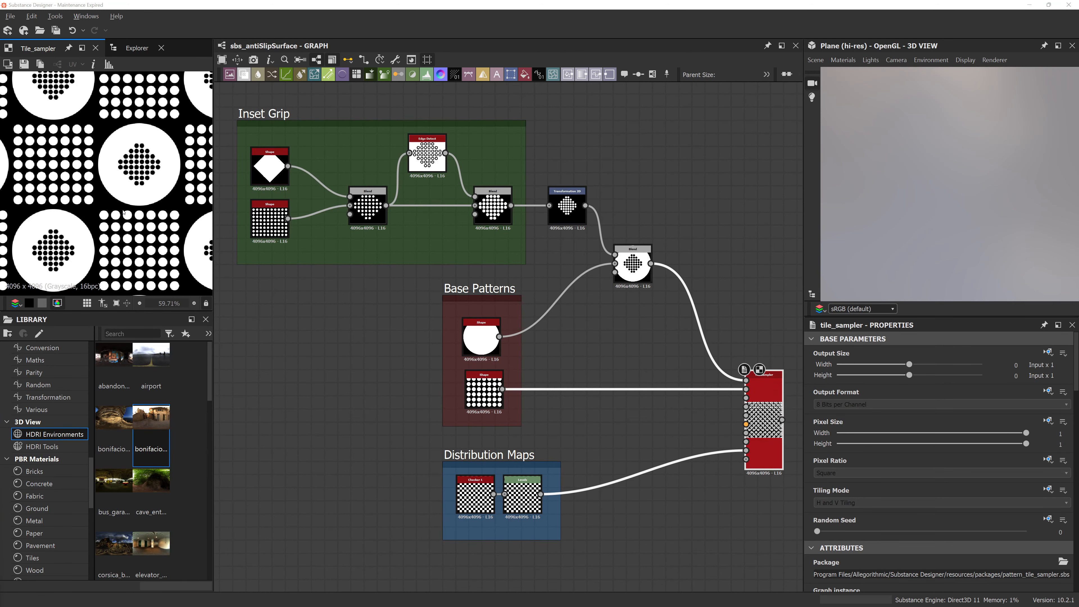
scroll(113, 203, down, 9)
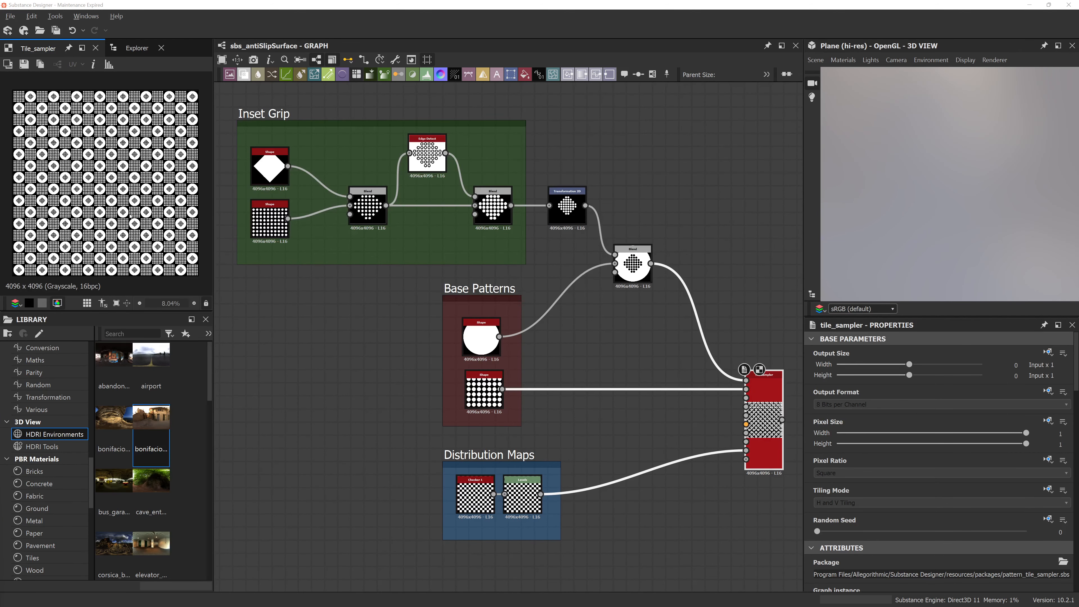
click(137, 48)
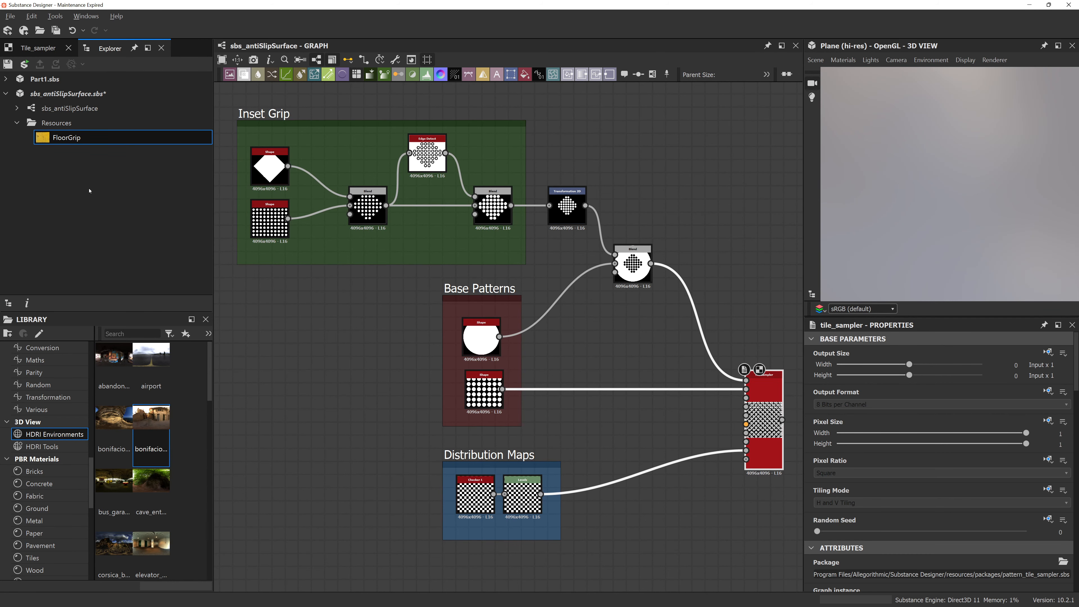
double_click(67, 138)
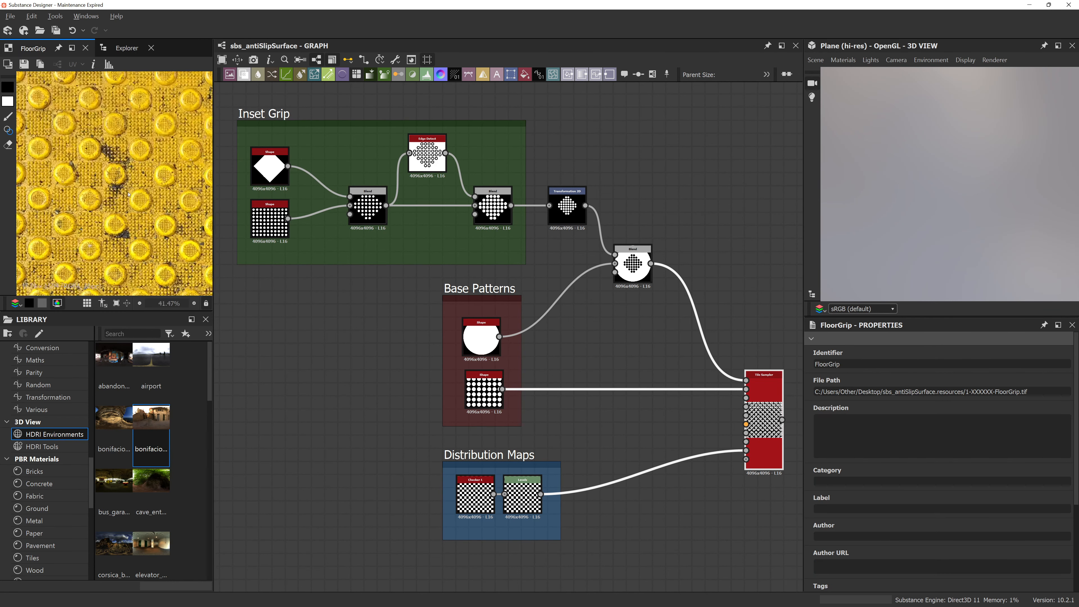
middle_drag(167, 182, 86, 228)
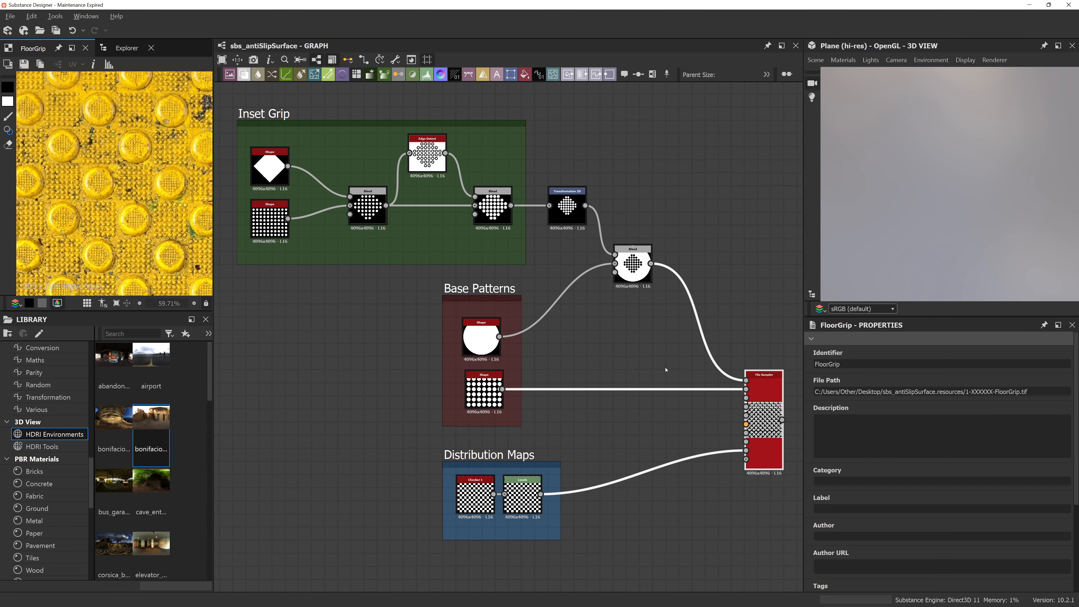
Step: Set the 3D view mesh to Plane (hi-res) and light it with the selected bonifacio HDRI environment
scroll(668, 369, down, 3)
middle_drag(710, 347, 428, 270)
scroll(758, 281, up, 4)
middle_drag(731, 282, 742, 180)
drag(955, 185, 874, 188)
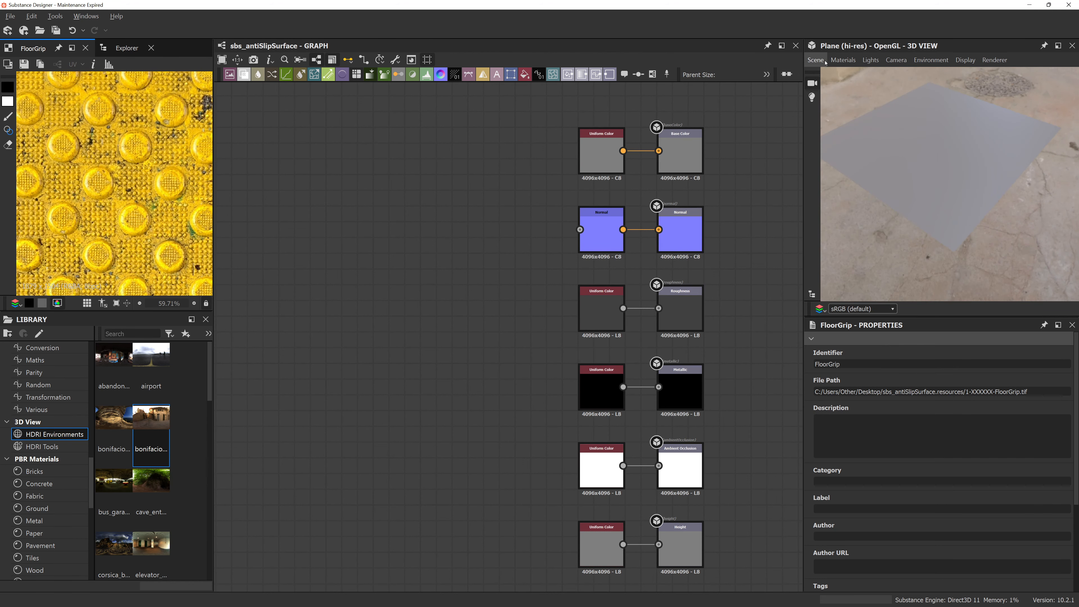
click(815, 60)
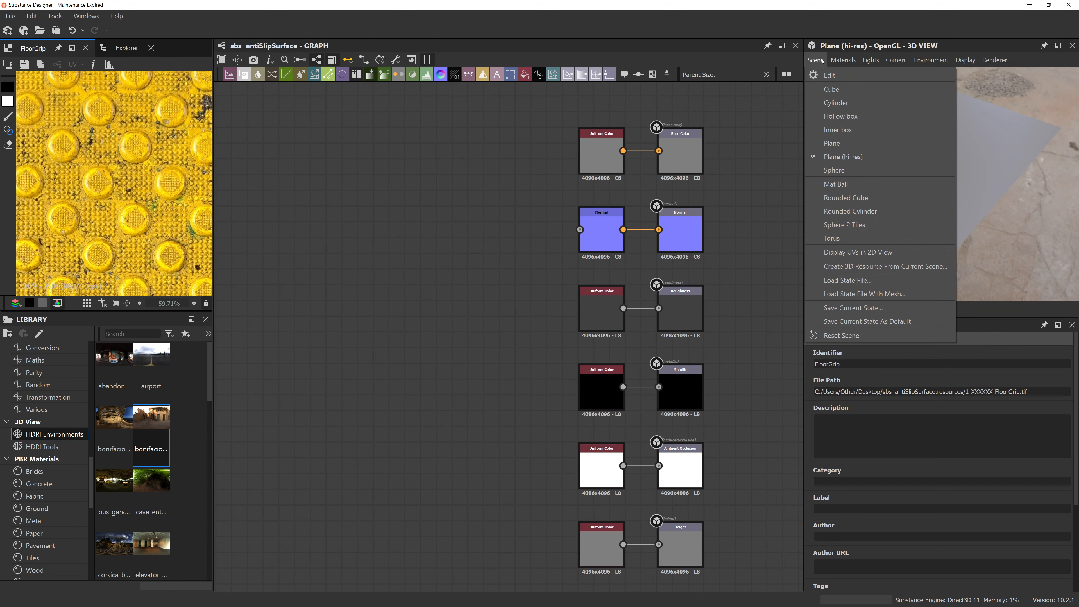
click(837, 157)
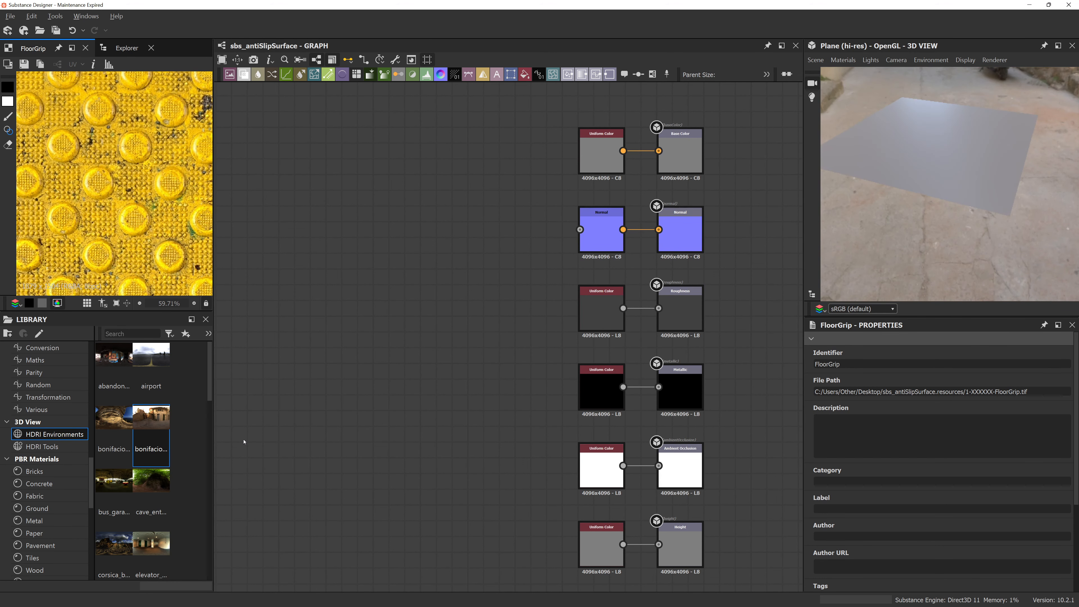
drag(151, 419, 959, 120)
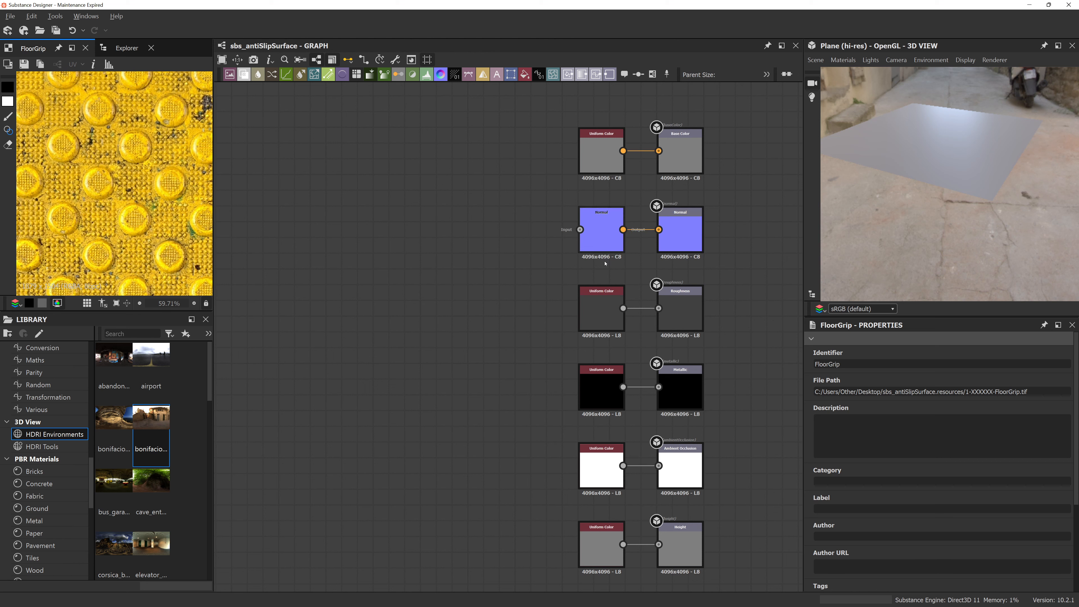
Step: Add a Base Material node to the empty graph area beside the output nodes
right_click(436, 275)
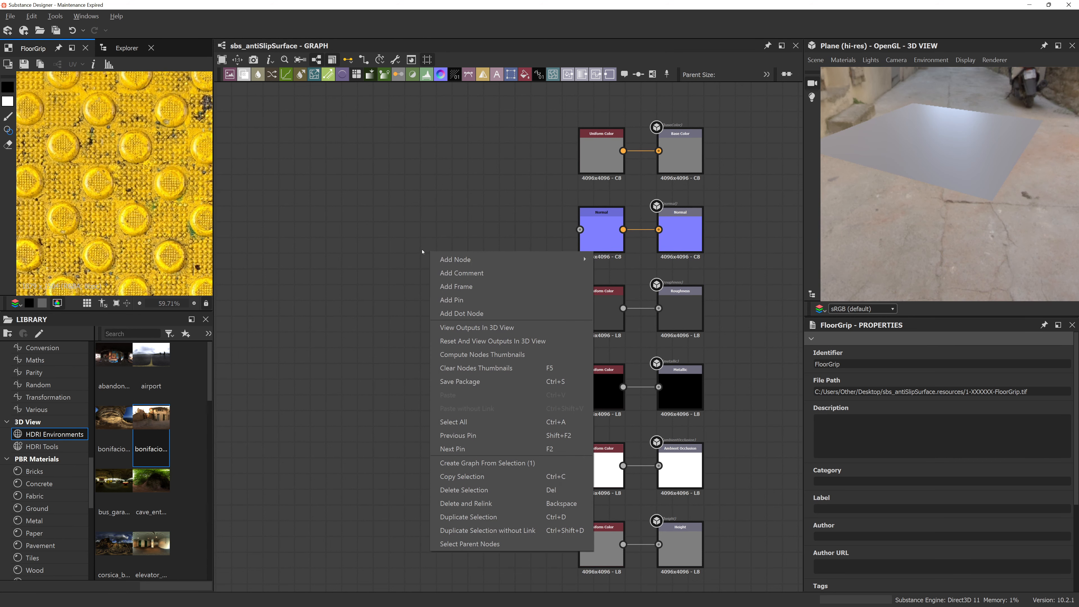
key(Escape)
key(space)
text(material)
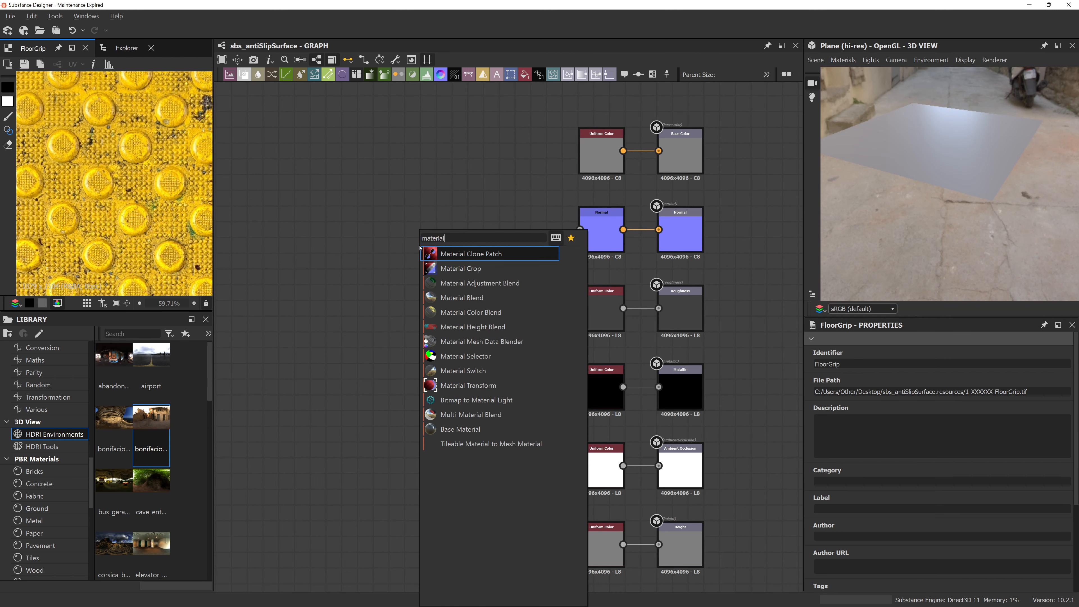
click(458, 429)
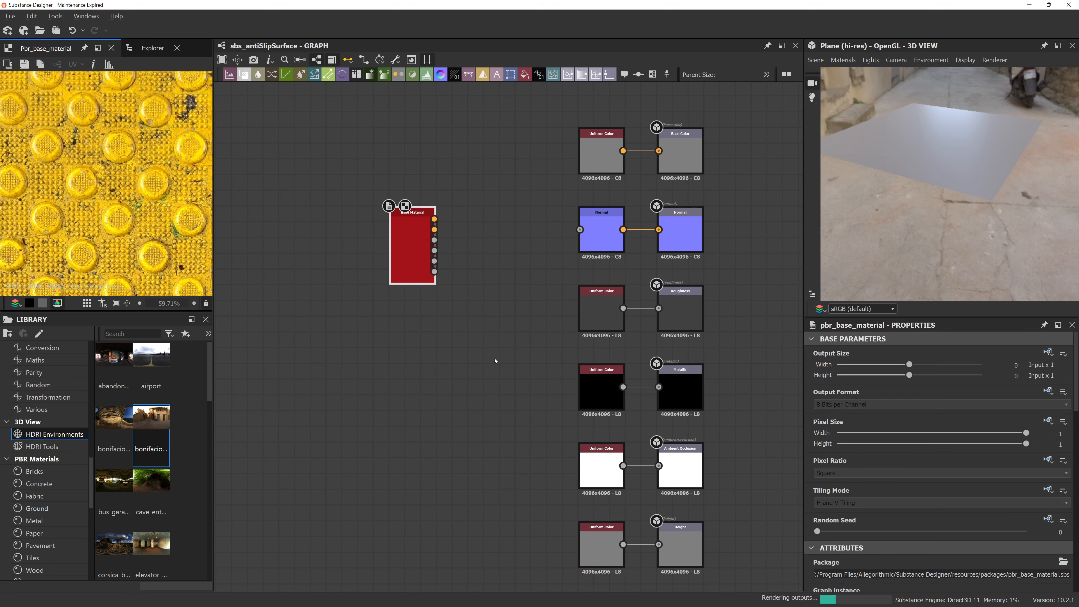
Step: Connect the Base Material outputs to the matching Base Color, Normal, Roughness, Metallic, Ambient Occlusion and Height output nodes
drag(434, 219, 658, 149)
drag(434, 229, 658, 308)
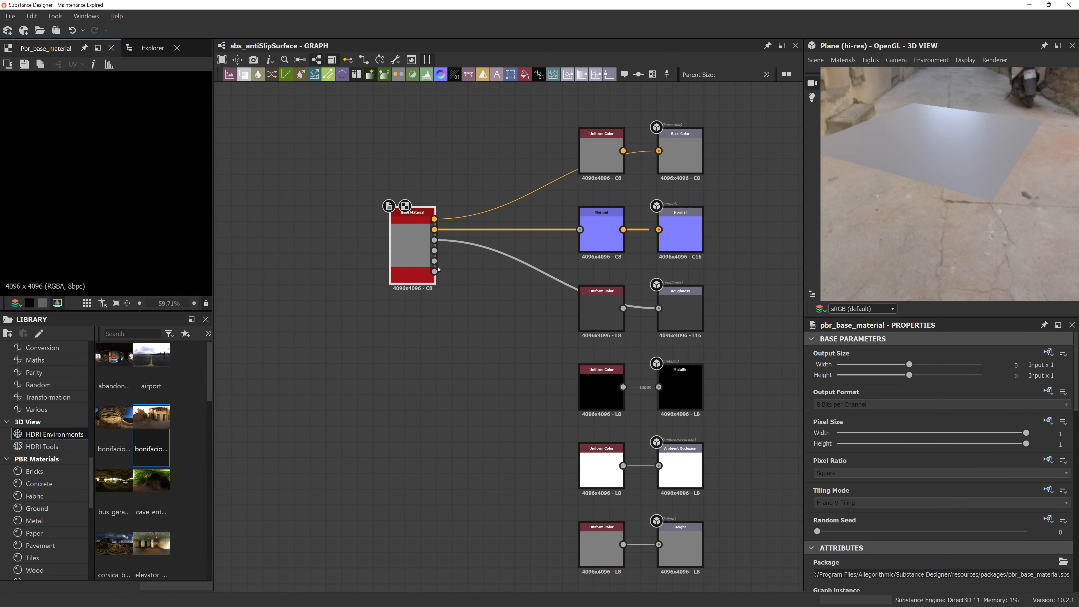
click(671, 396)
drag(658, 387, 658, 465)
key(Escape)
drag(658, 544, 434, 271)
Step: Delete the old Uniform Color and Normal nodes in front of the outputs, and move the Base Material node lower and closer to them
click(601, 548)
key(Delete)
click(601, 468)
key(Delete)
click(601, 389)
key(Delete)
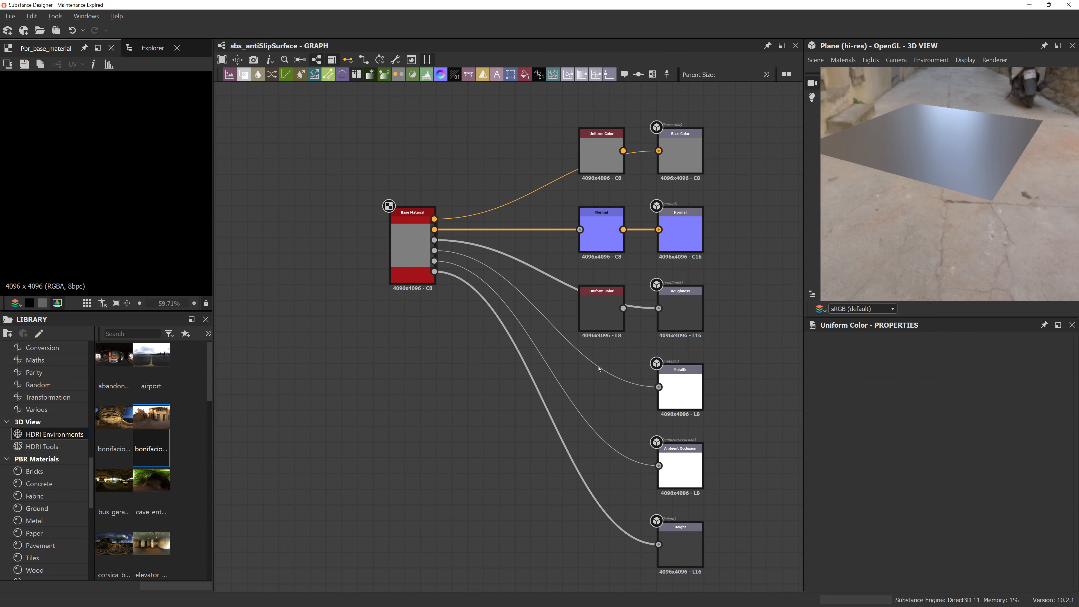
click(595, 312)
click(595, 246)
key(Delete)
click(601, 153)
key(Delete)
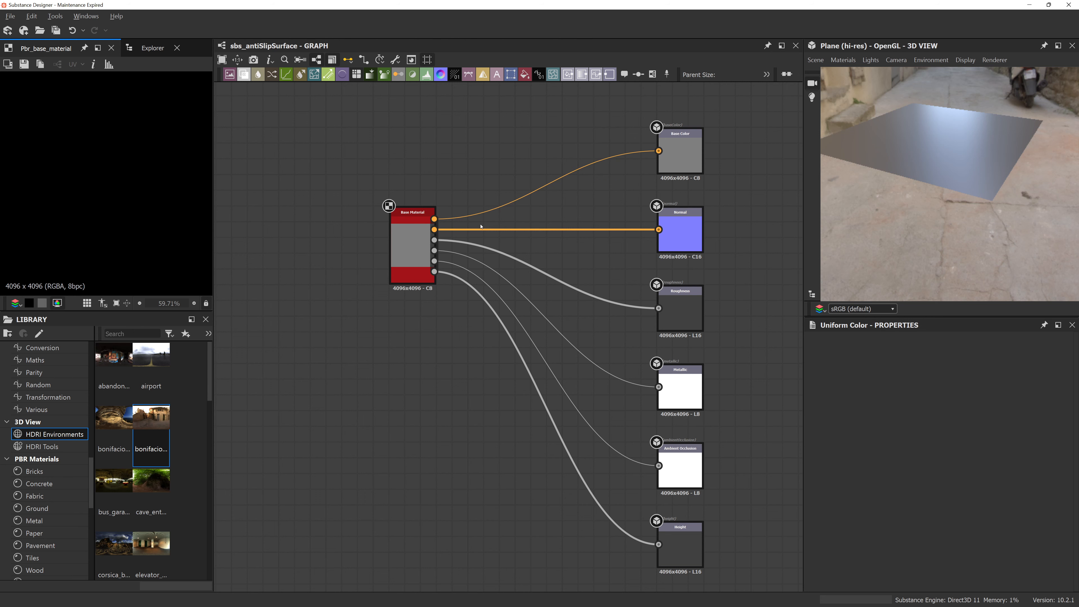
drag(412, 245, 474, 385)
drag(905, 183, 926, 128)
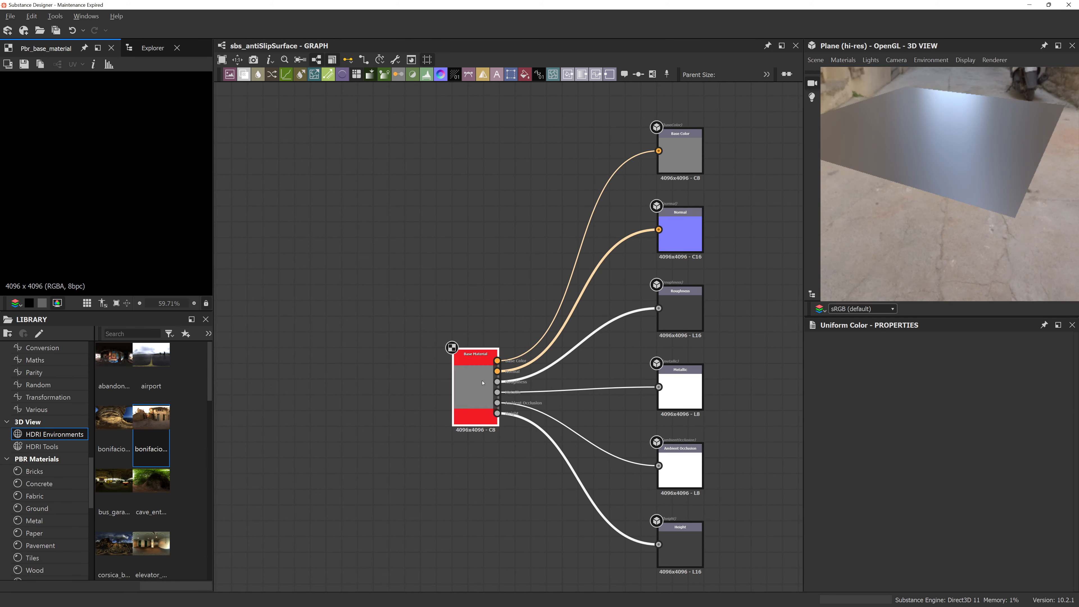
Step: Set the Base Material's Metallic to 0 and its Roughness Value to 200
click(475, 366)
scroll(840, 499, down, 10)
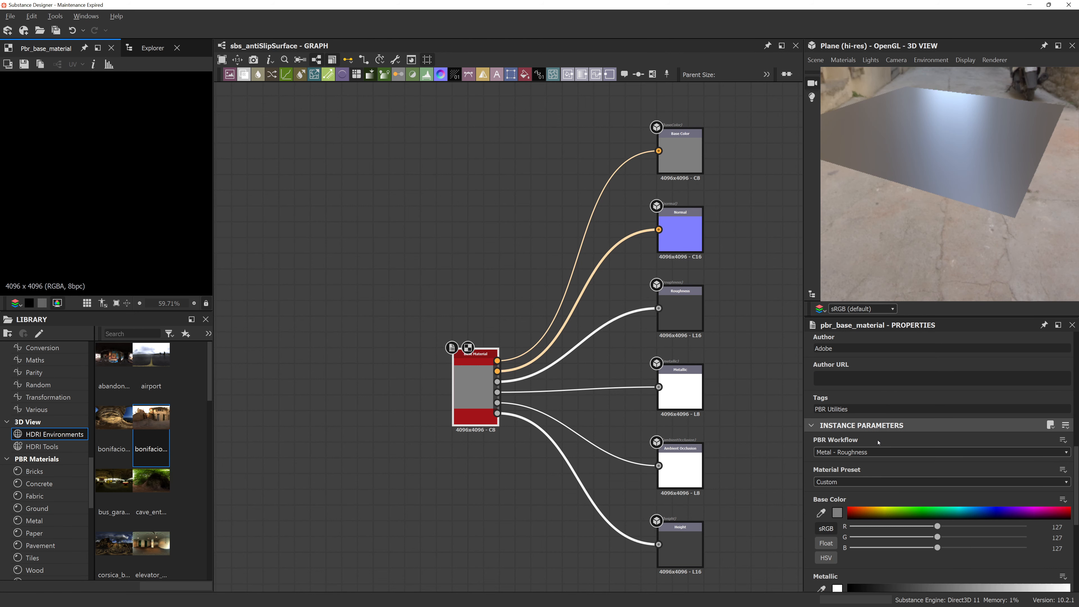
scroll(840, 499, down, 4)
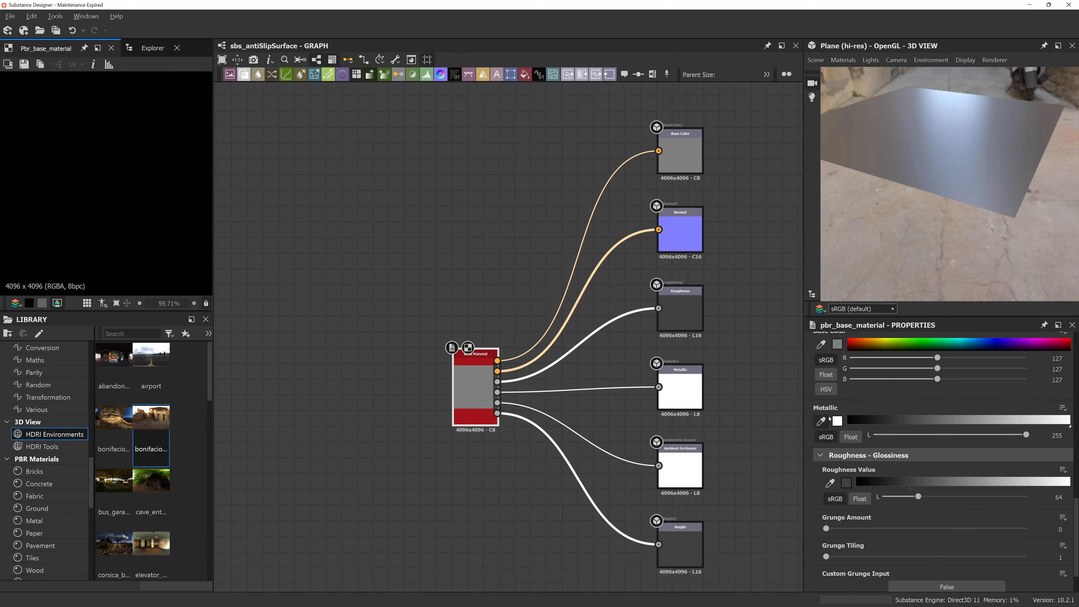
drag(1013, 434, 867, 435)
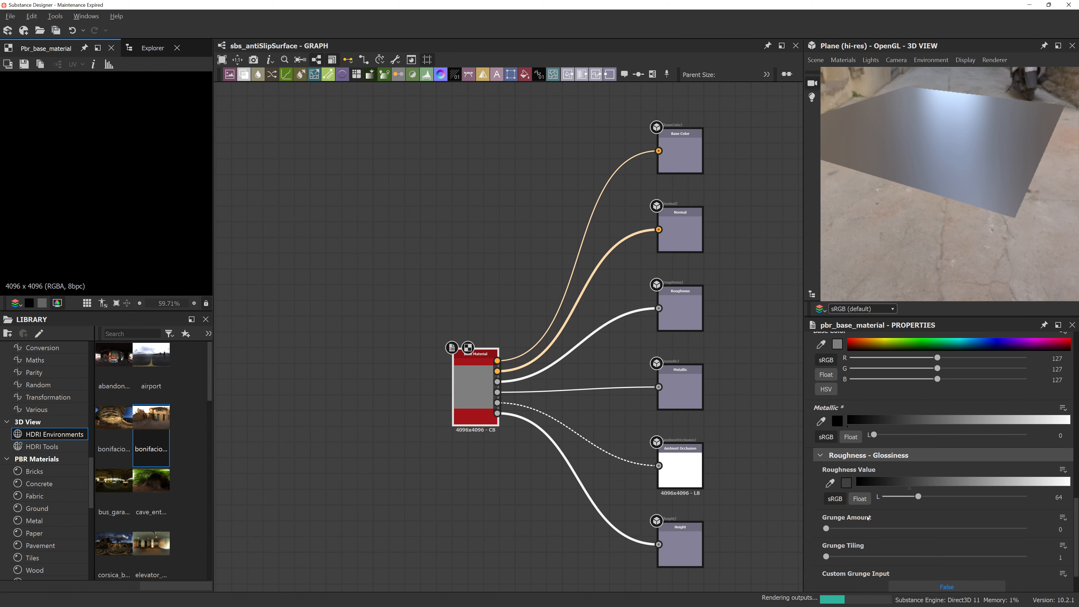
double_click(1057, 497)
text(200)
key(Return)
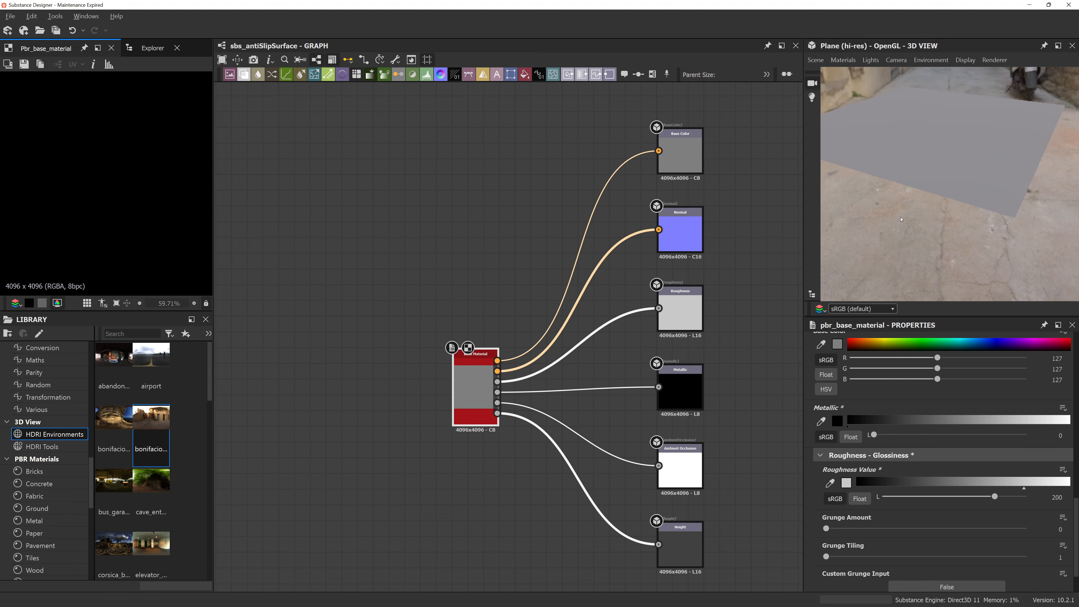
mouse_move(946, 115)
mouse_down()
mouse_move(937, 85)
mouse_move(926, 121)
mouse_up()
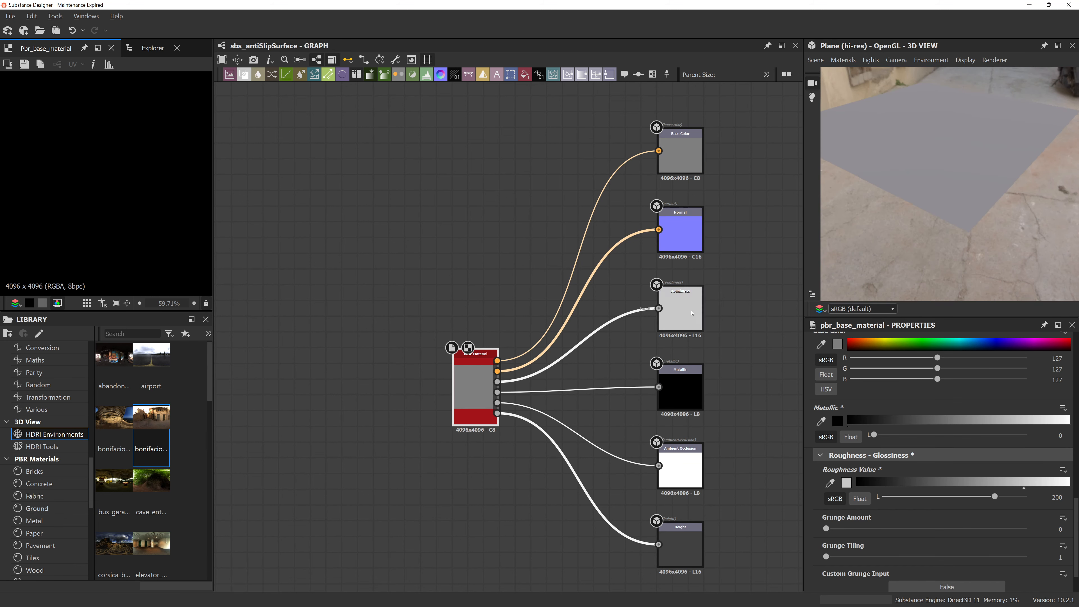
Step: Move the pattern nodes together to close the gap between the Tile Sampler and the Base Material node
mouse_move(416, 290)
middle_down()
mouse_move(484, 274)
mouse_move(705, 366)
middle_up()
scroll(479, 278, down, 3)
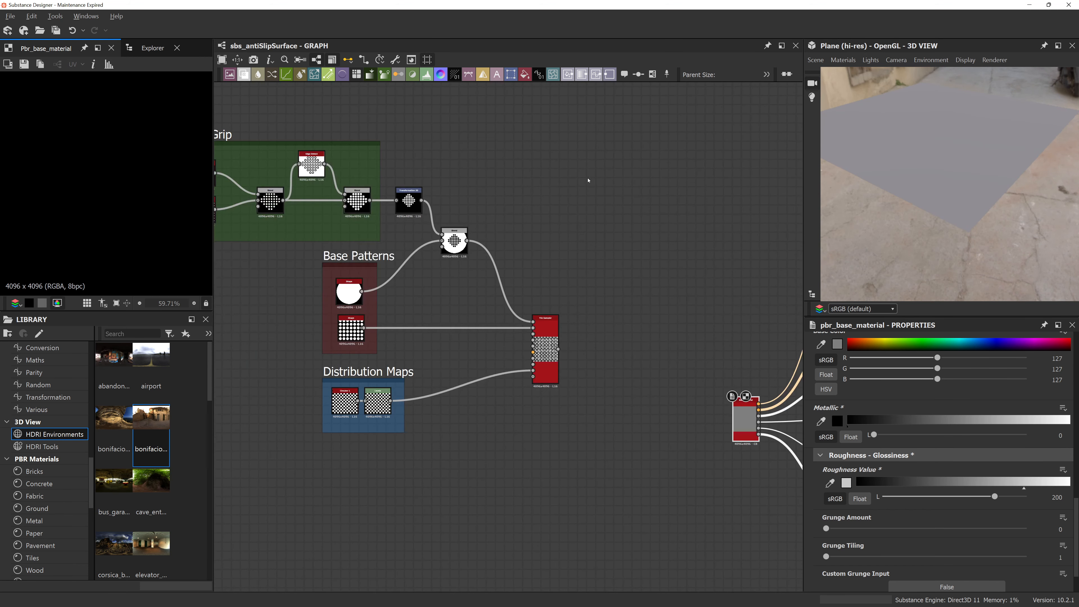
scroll(588, 176, down, 3)
drag(610, 134, 332, 351)
drag(564, 277, 643, 272)
scroll(667, 272, up, 5)
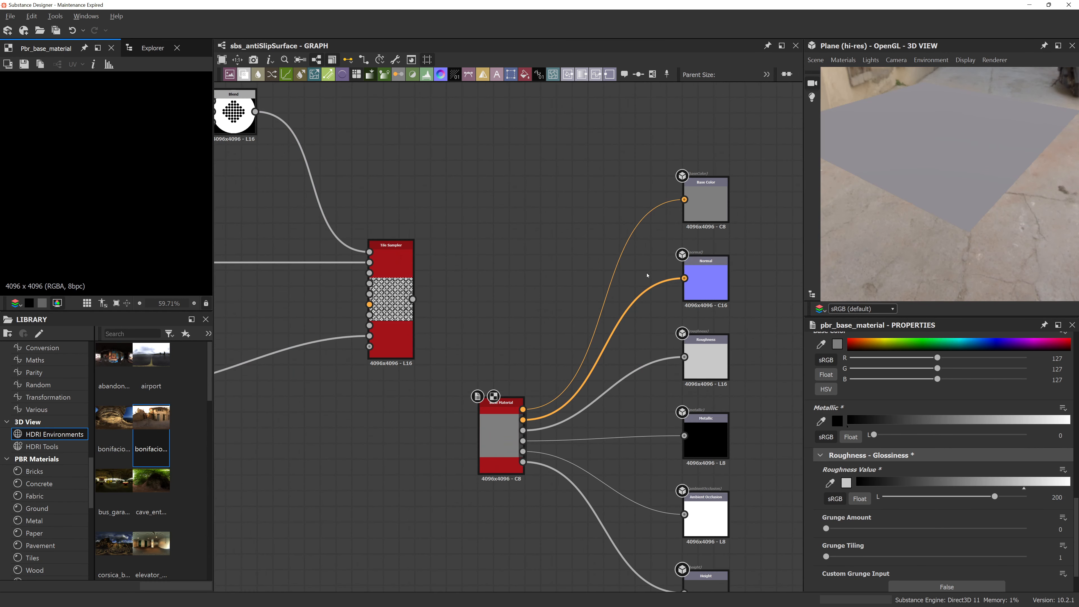
Step: Connect the Tile Sampler output to the Height output node, replacing the Base Material height link
middle_drag(557, 361, 511, 231)
drag(367, 185, 639, 479)
middle_drag(487, 191, 522, 311)
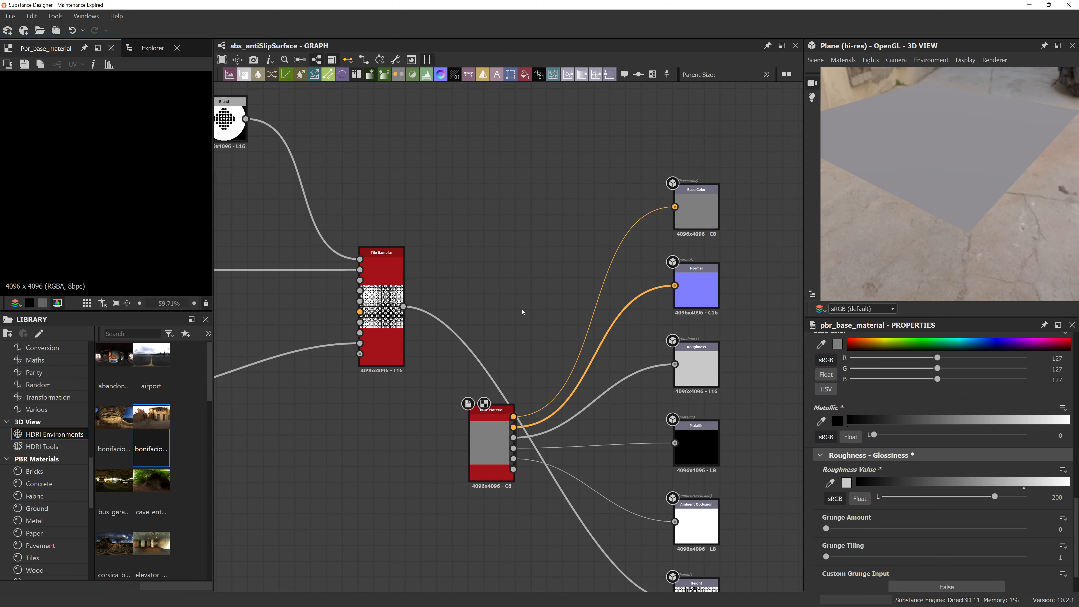
Step: Add a Normal Sobel node, feed it from the Tile Sampler output, and place it above the Base Material
key(space)
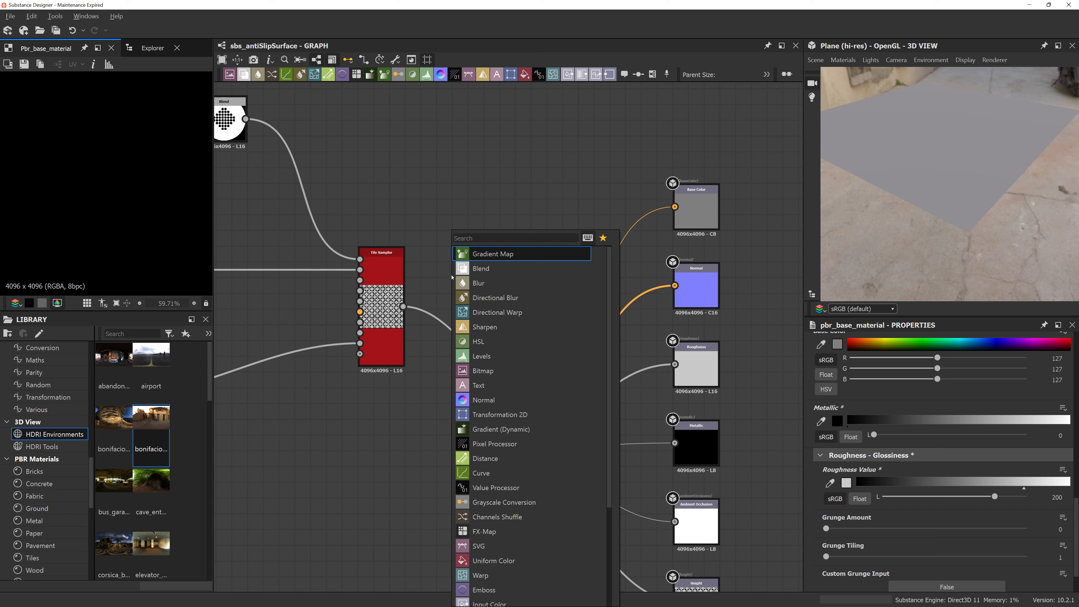
text(normal sobe)
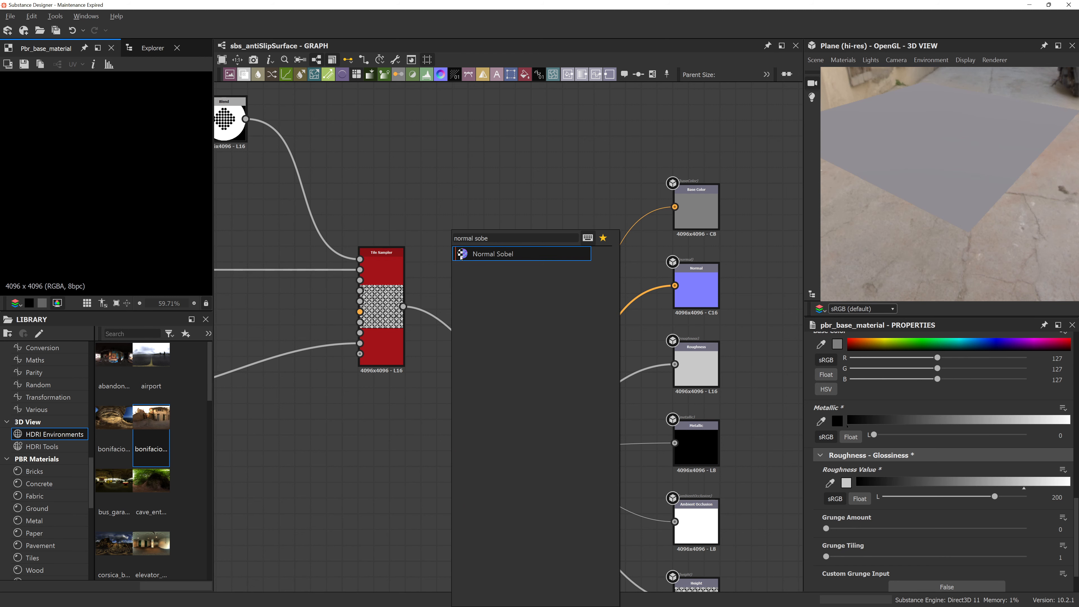
click(470, 256)
scroll(412, 282, up, 3)
drag(396, 324, 429, 261)
drag(490, 277, 570, 305)
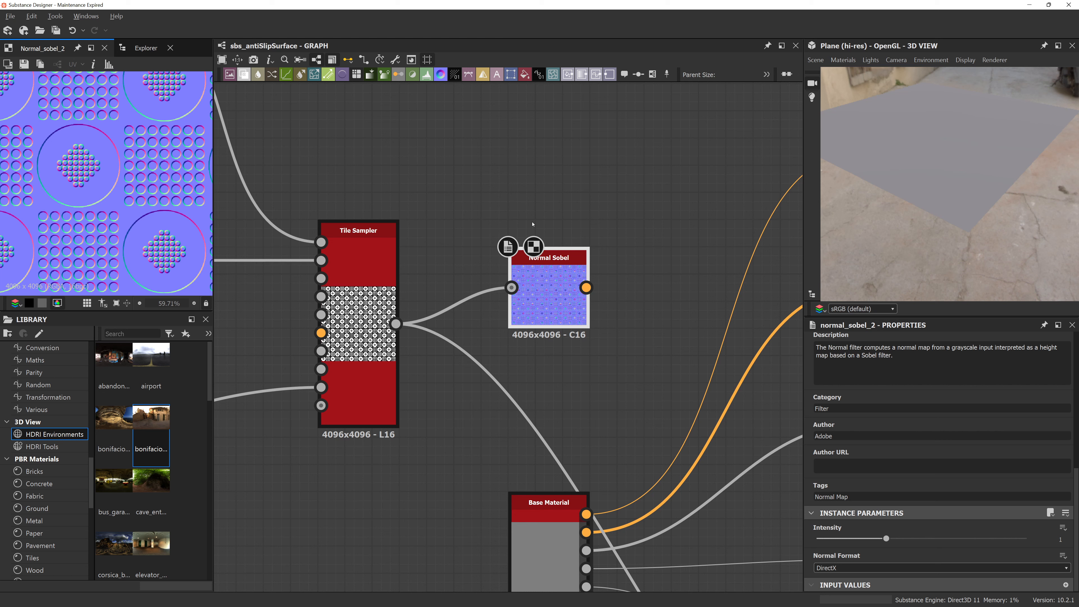
Step: Examine the Normal Sobel result up close in the 2D view, and connect the node to the Normal output
scroll(185, 197, up, 7)
scroll(185, 196, up, 2)
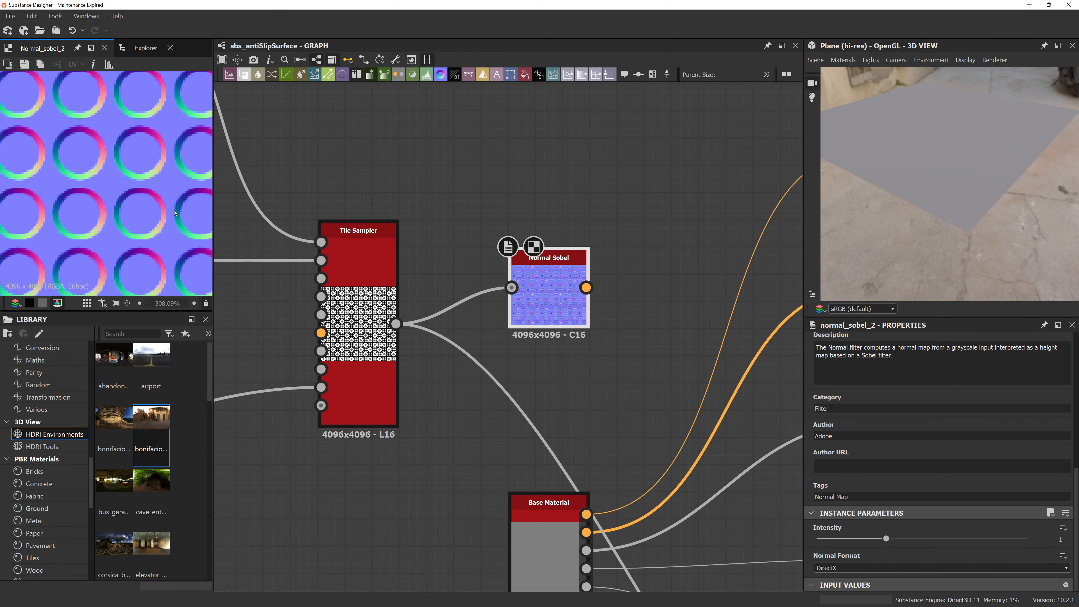
scroll(159, 148, up, 3)
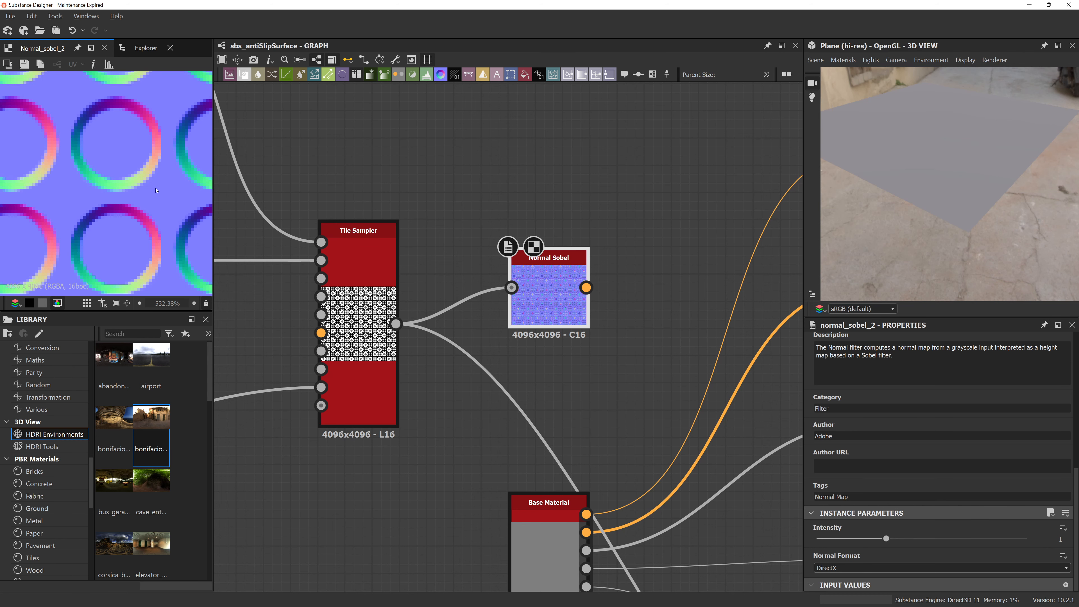
scroll(494, 240, down, 4)
drag(499, 265, 634, 265)
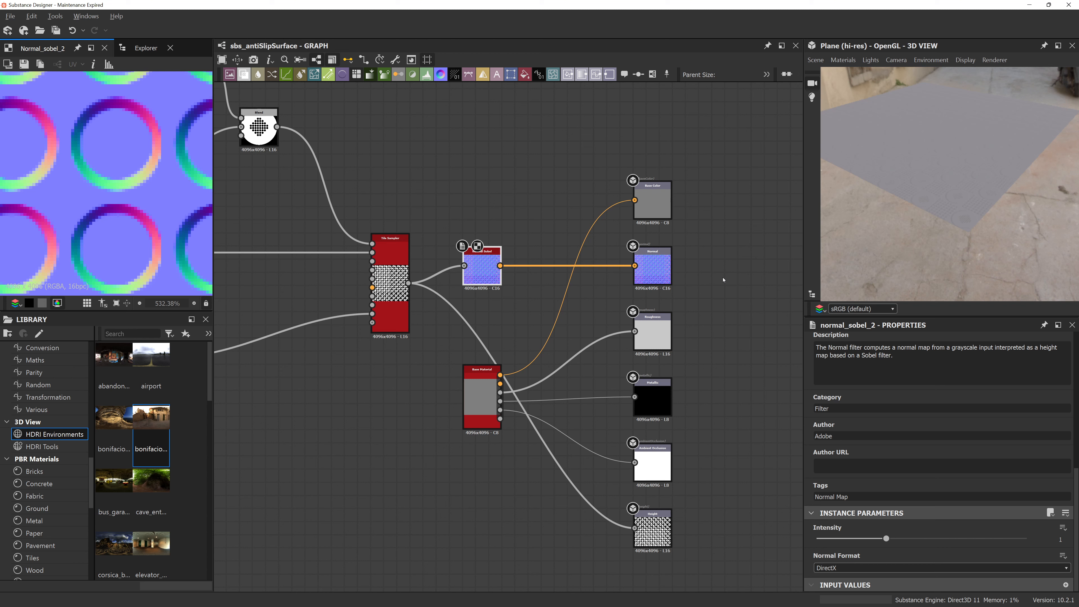
Step: Examine the normal map's effect on the plane in the 3D view from several distances and angles
scroll(955, 145, up, 8)
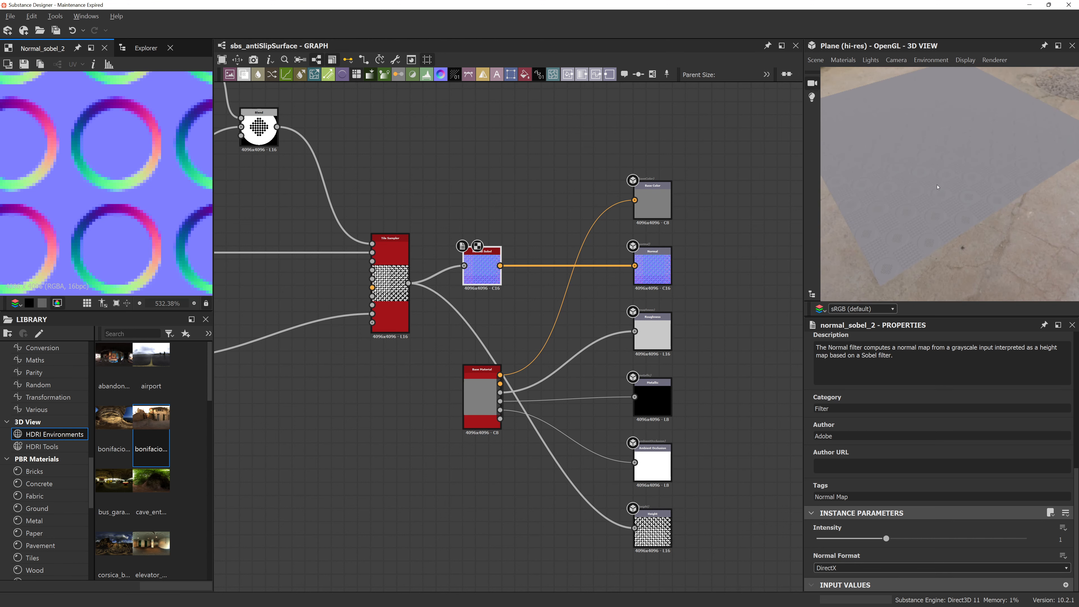
drag(955, 145, 947, 192)
scroll(943, 185, up, 4)
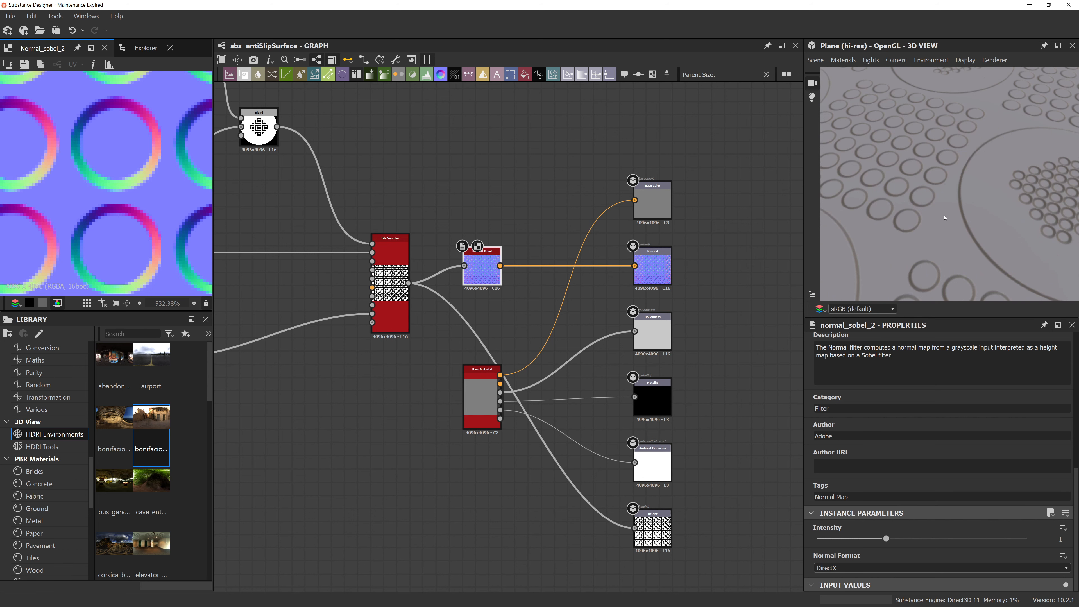
scroll(945, 217, down, 5)
scroll(930, 212, up, 2)
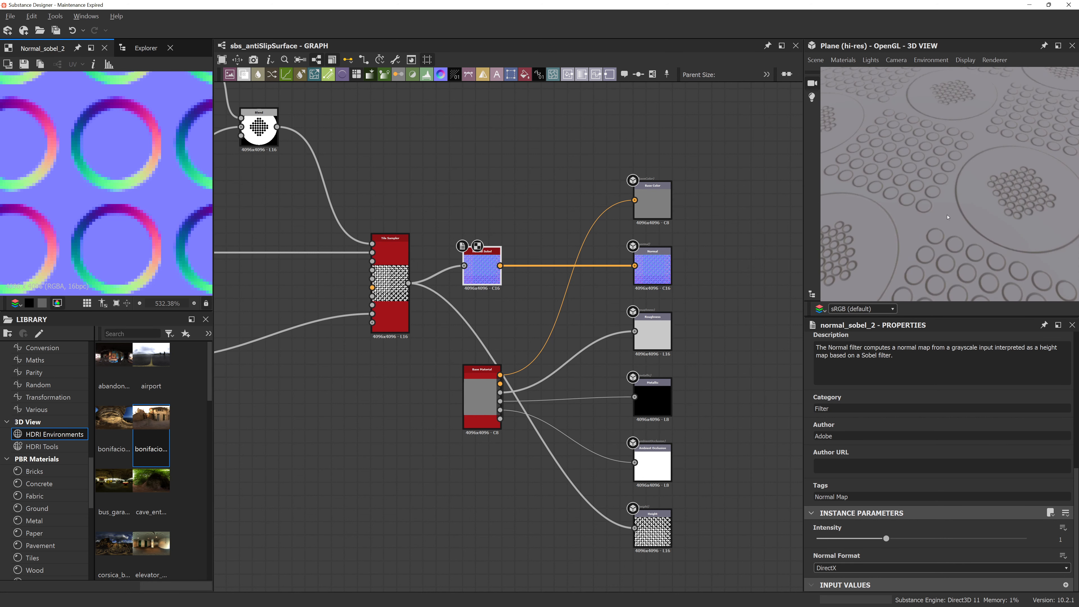
scroll(947, 217, down, 8)
drag(945, 211, 947, 186)
scroll(950, 194, up, 8)
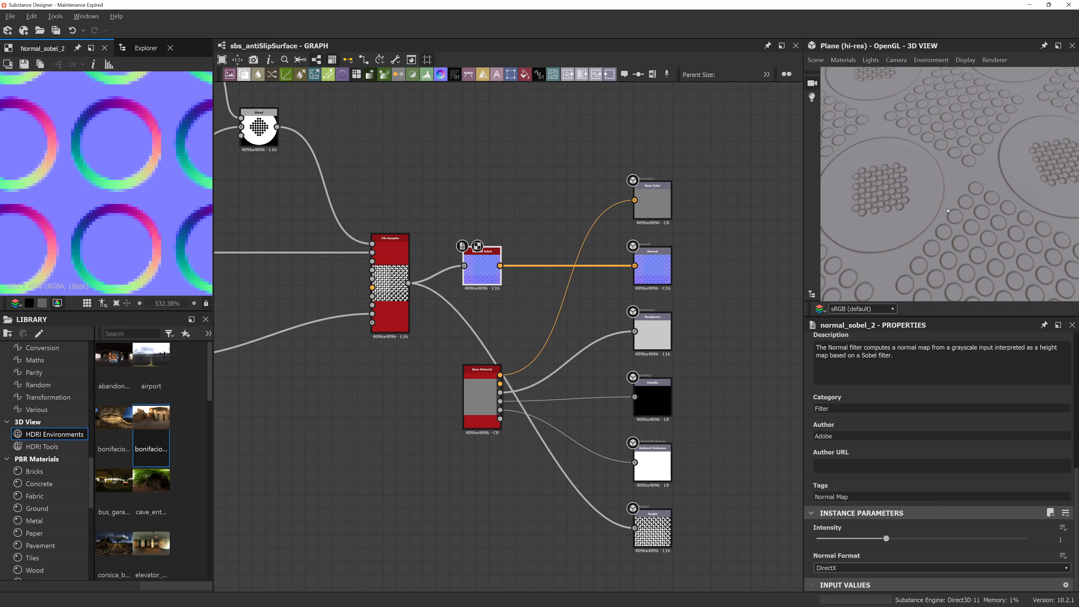
scroll(947, 211, down, 5)
drag(948, 211, 964, 209)
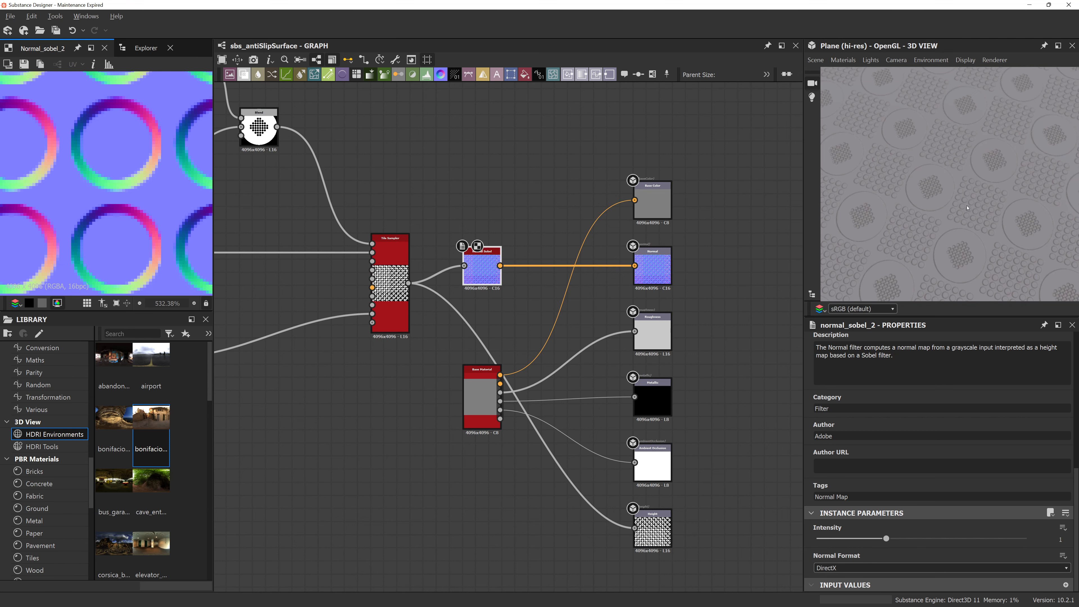
Step: Apply the Tessellation technique of the physically_metallic_roughness shader to the Default material and open its properties
scroll(965, 209, up, 5)
scroll(1006, 189, down, 6)
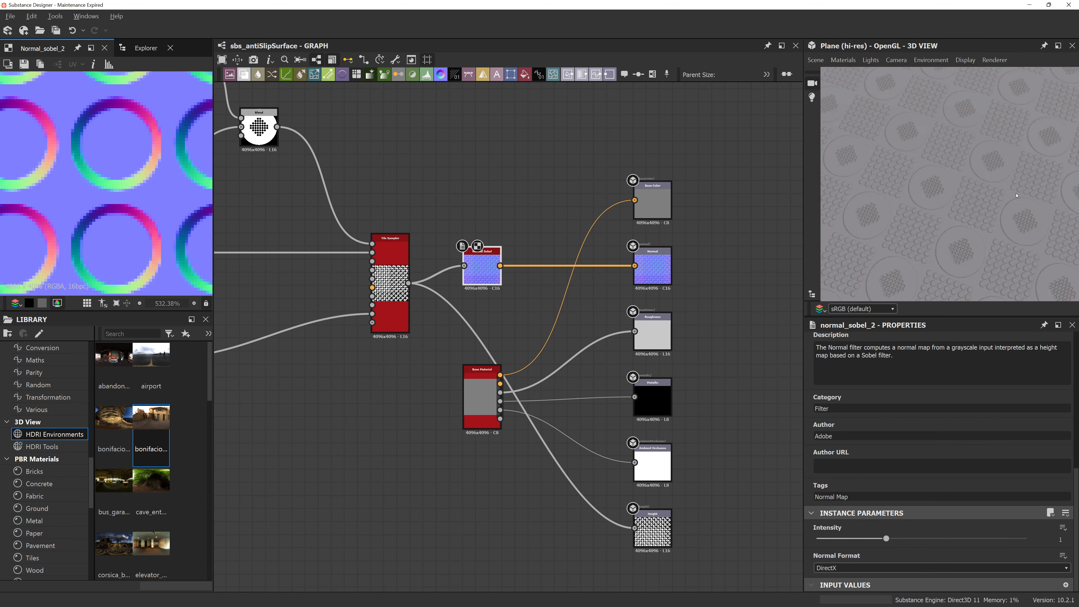
drag(1003, 181, 962, 145)
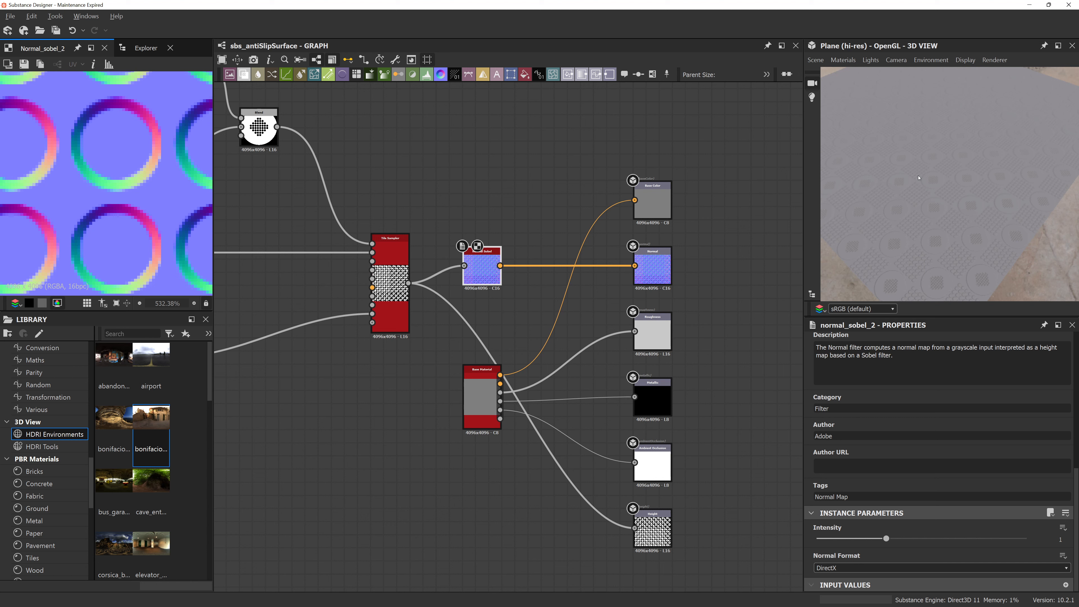
click(844, 60)
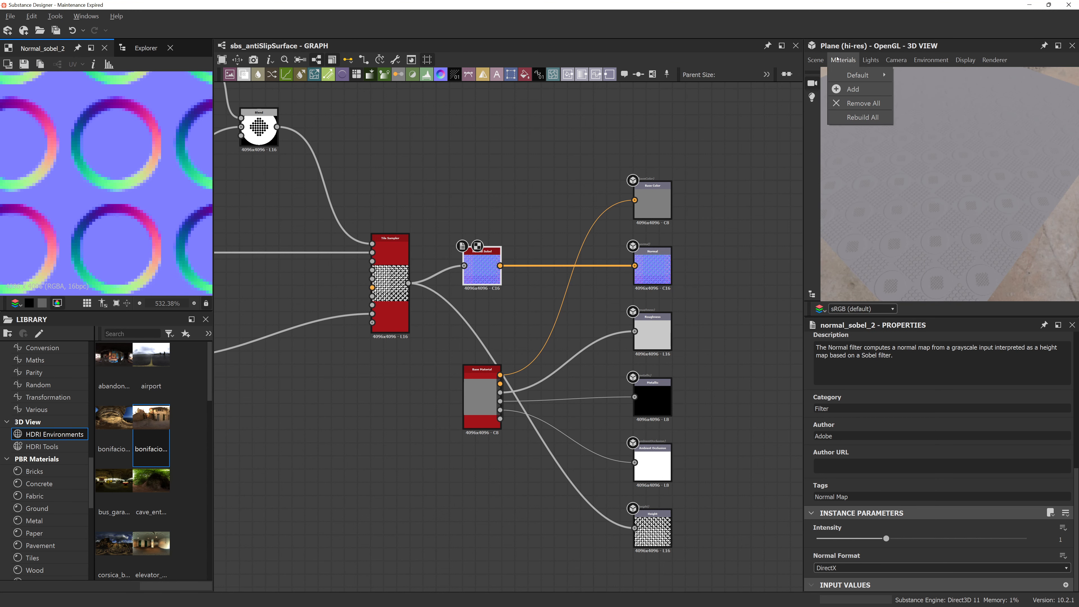
mouse_move(863, 75)
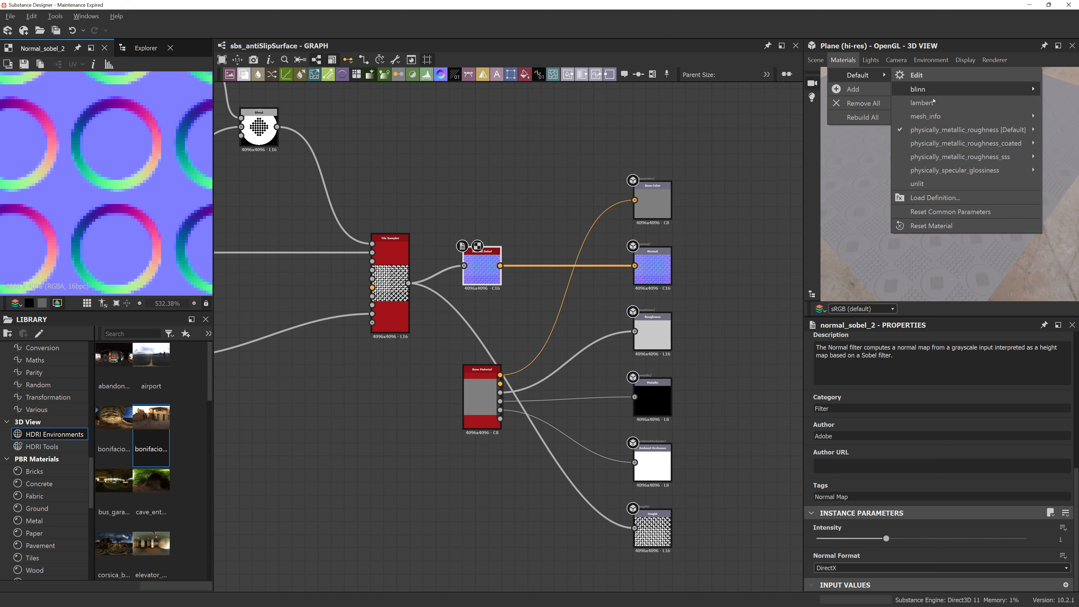
mouse_move(930, 135)
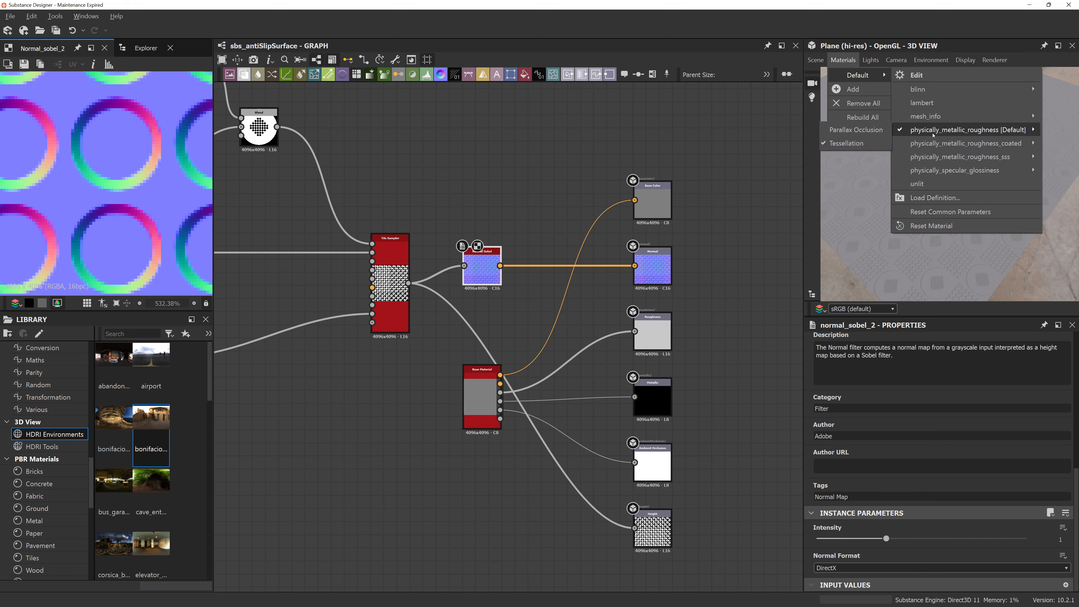
click(849, 144)
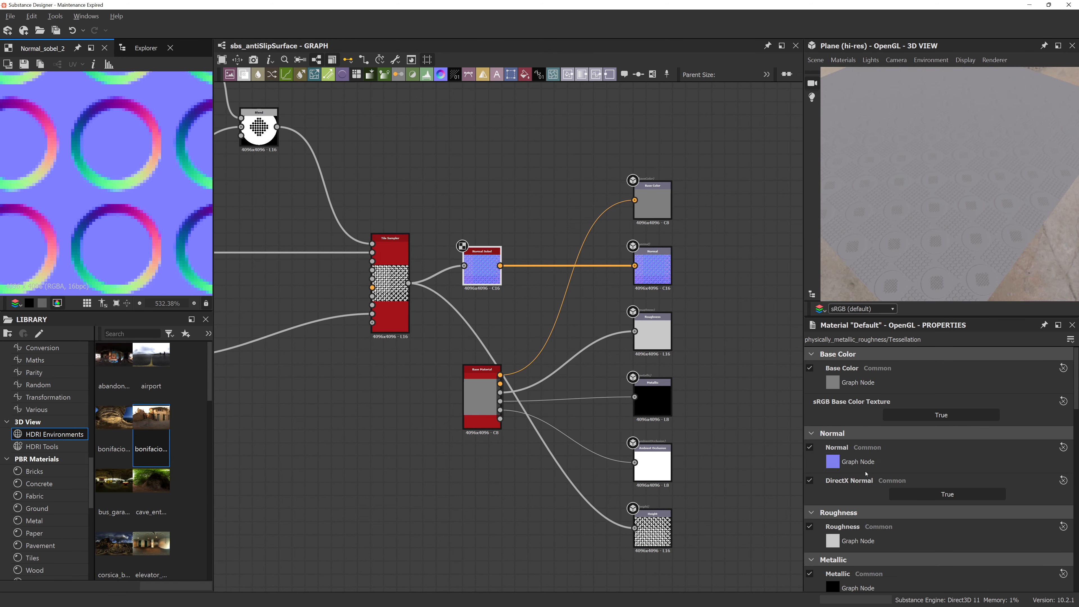
Step: Set the Default material's height Scale to 2 and its Tessellation Factor to 16
scroll(858, 452, down, 5)
drag(840, 361, 944, 361)
drag(911, 224, 937, 204)
scroll(936, 204, up, 6)
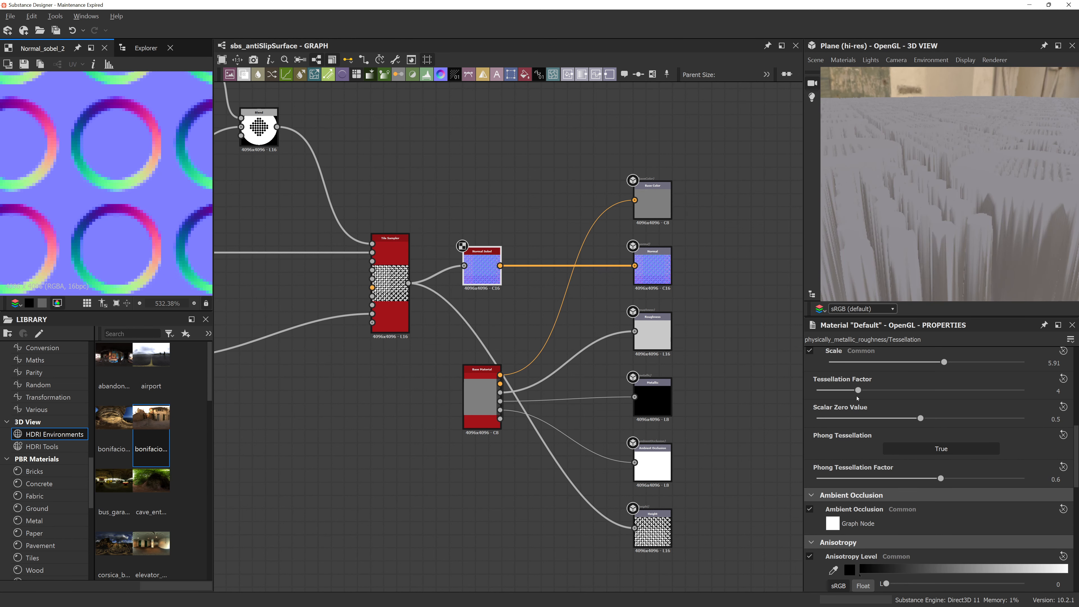
drag(857, 390, 1025, 393)
scroll(989, 183, down, 6)
drag(990, 182, 972, 209)
drag(943, 362, 863, 366)
double_click(1053, 363)
text(2)
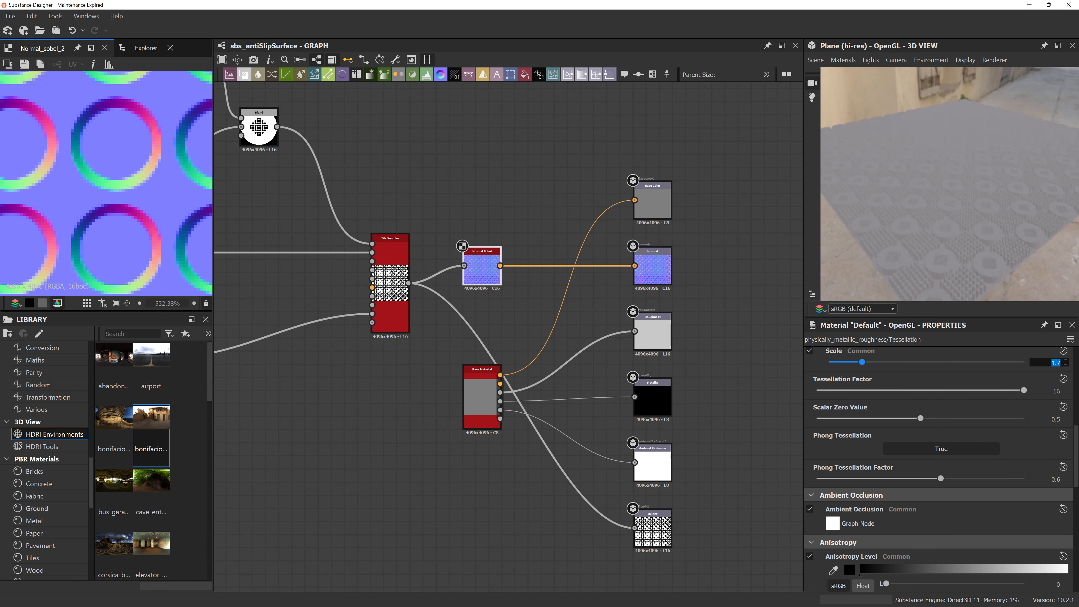
key(Return)
Step: Examine the displaced discs and pegs on the plane in the 3D view, up close and from a distance
scroll(971, 216, up, 4)
mouse_move(971, 215)
mouse_down()
mouse_move(961, 187)
mouse_move(940, 208)
mouse_move(981, 232)
mouse_move(1022, 221)
mouse_move(951, 208)
mouse_up()
scroll(936, 219, up, 3)
scroll(936, 219, down, 5)
scroll(981, 215, up, 4)
scroll(937, 263, up, 3)
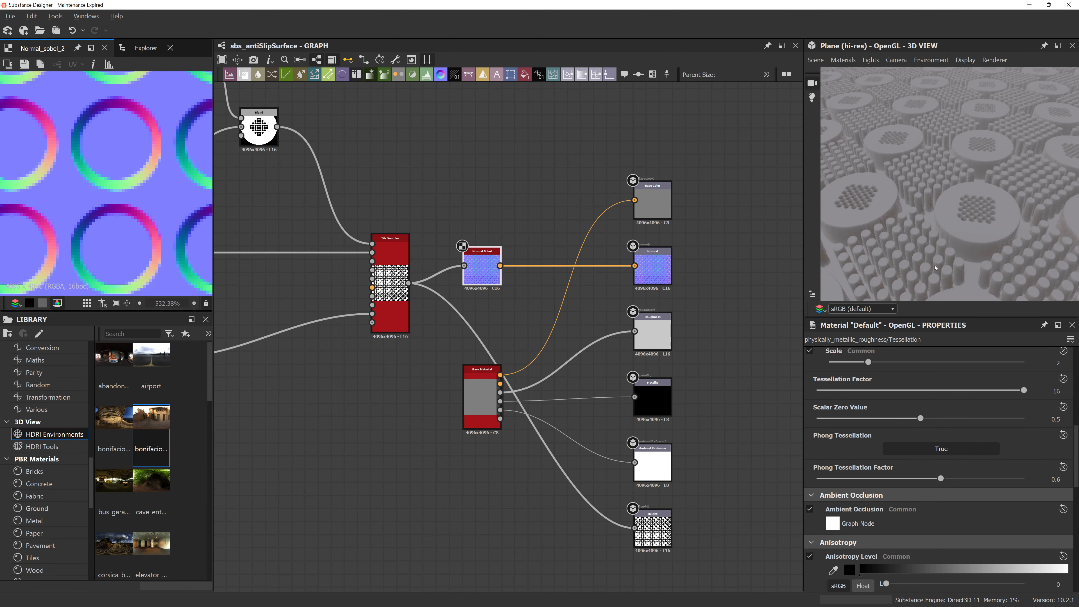
drag(938, 252, 938, 258)
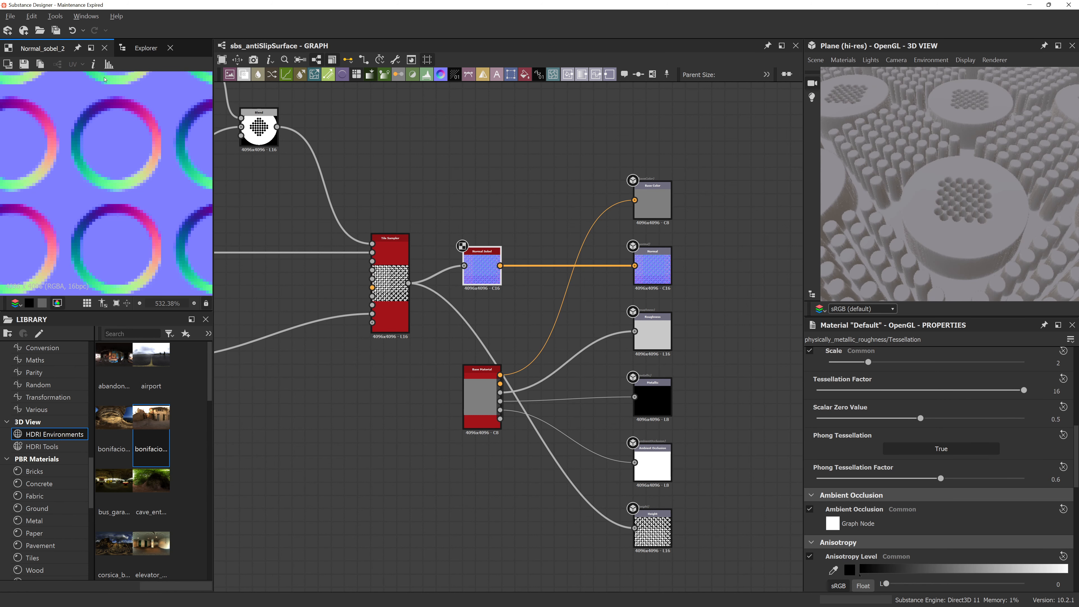
Step: Show the FloorGrip reference image in the 2D view to study the shape of the inset grip studs
click(145, 48)
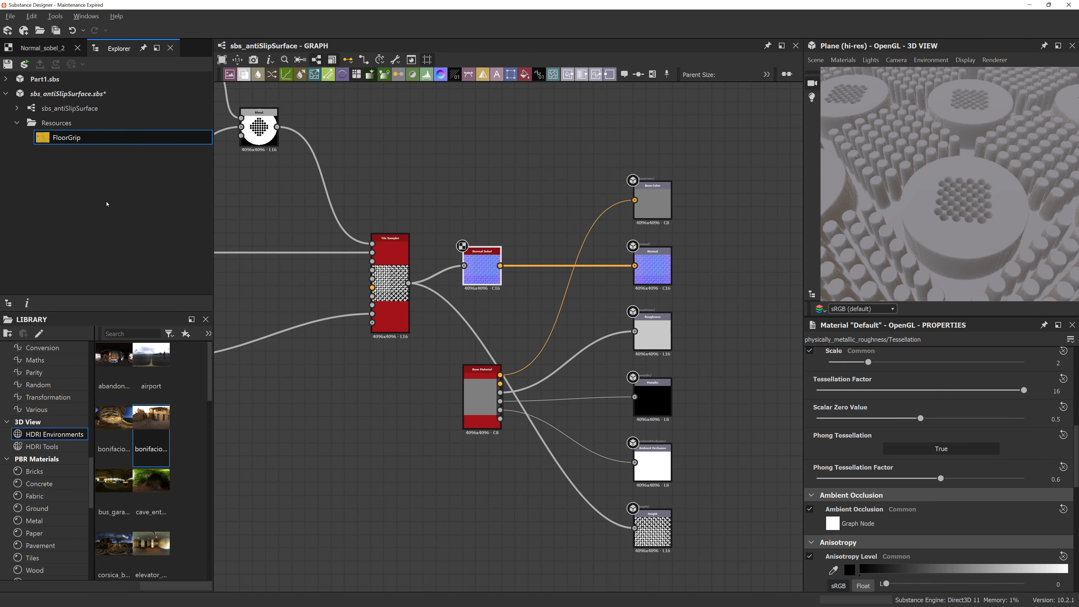
scroll(117, 199, down, 2)
middle_drag(218, 216, 110, 198)
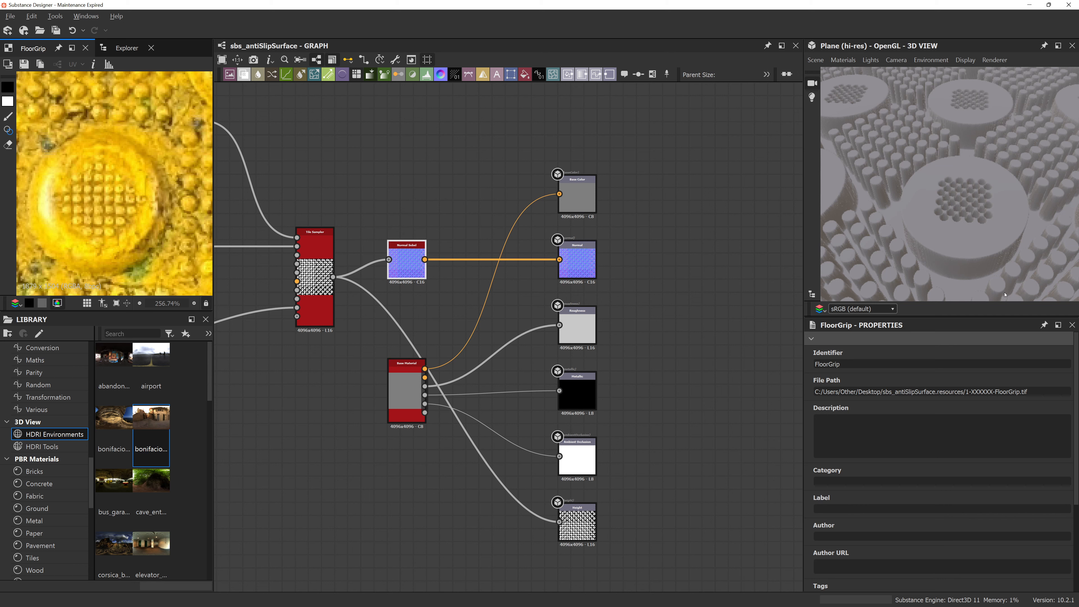
Step: Widen the Inset Grip frame and move the Transformation 2D node inside it, leaving room for more nodes
middle_drag(298, 162, 722, 348)
scroll(546, 230, up, 3)
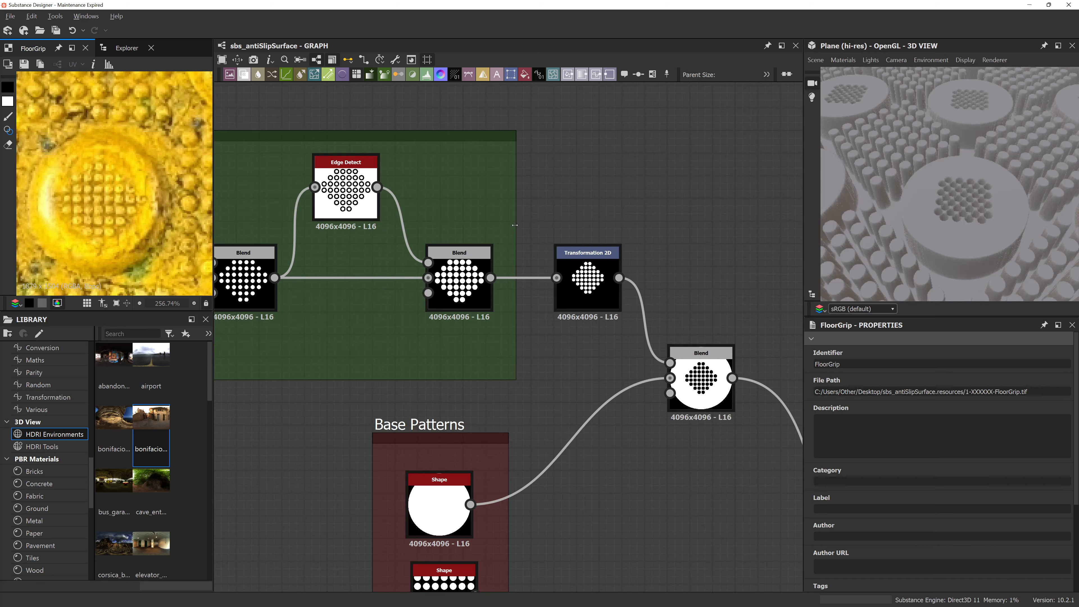
drag(515, 226, 636, 227)
scroll(577, 212, down, 3)
drag(533, 169, 419, 171)
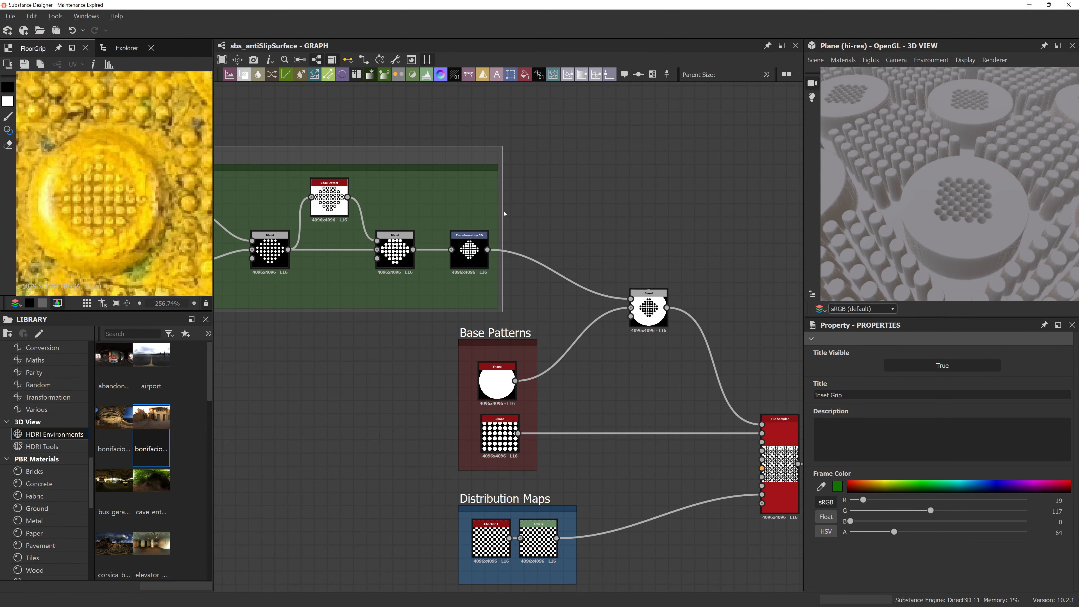
drag(495, 211, 603, 212)
Step: Add an Invert Grayscale node in the Inset Grip frame and feed it from the Transformation 2D output
scroll(715, 239, up, 2)
scroll(513, 246, up, 2)
key(space)
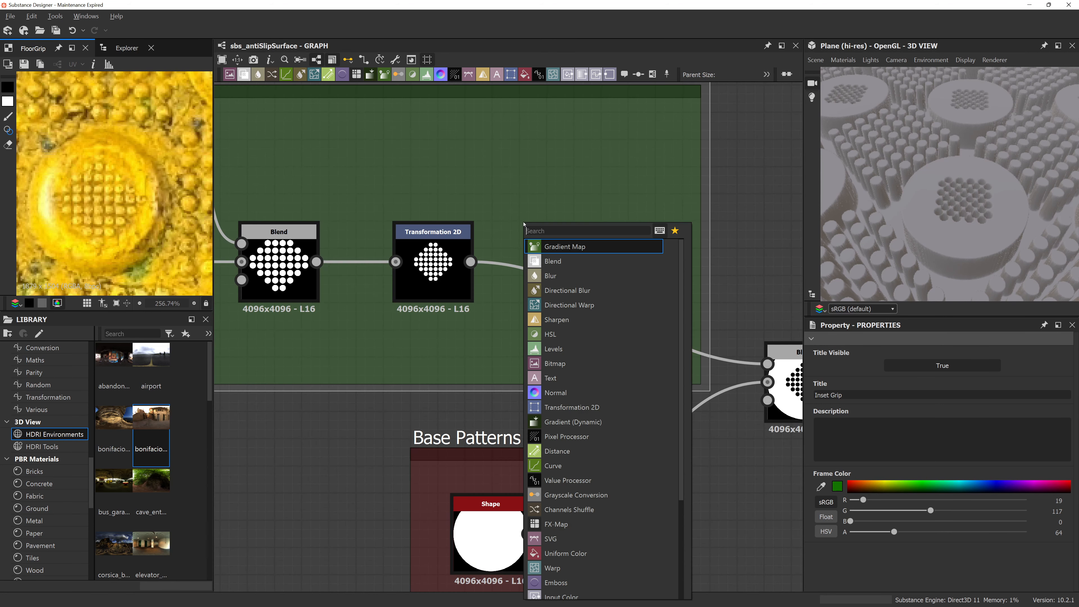
text(invert)
key(Down)
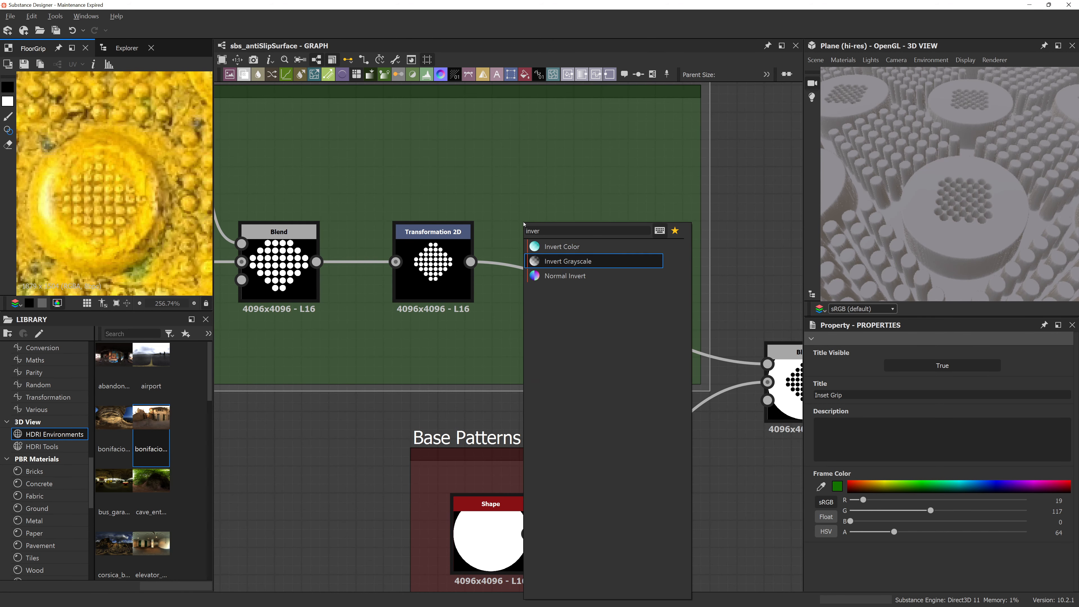
key(Return)
drag(470, 261, 544, 267)
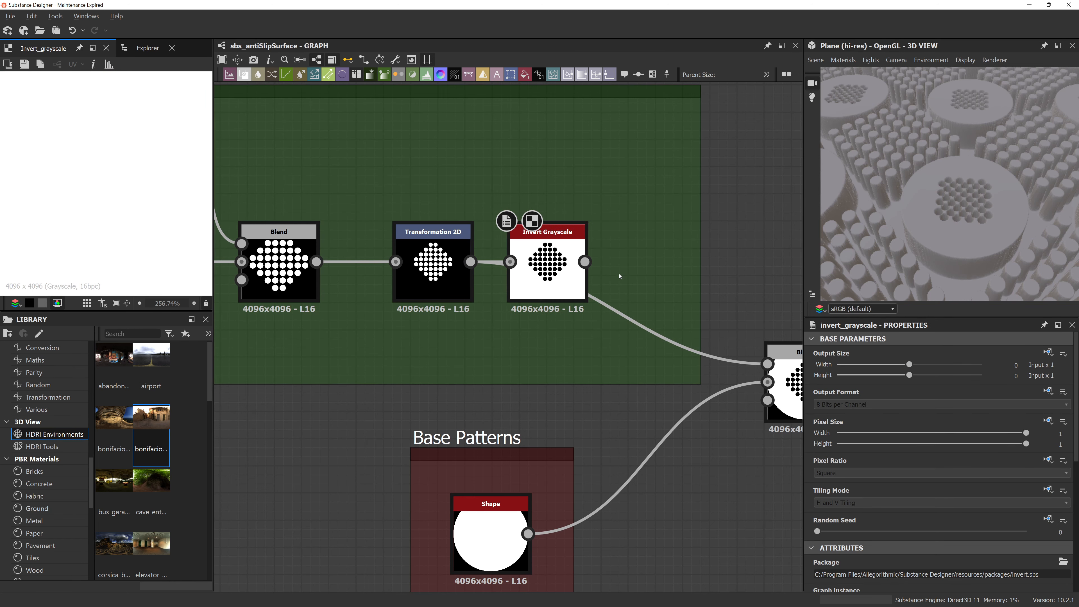
Step: Add a Blur HQ Grayscale node with Intensity 1.33 after Invert Grayscale, and extend the Inset Grip frame around it
key(space)
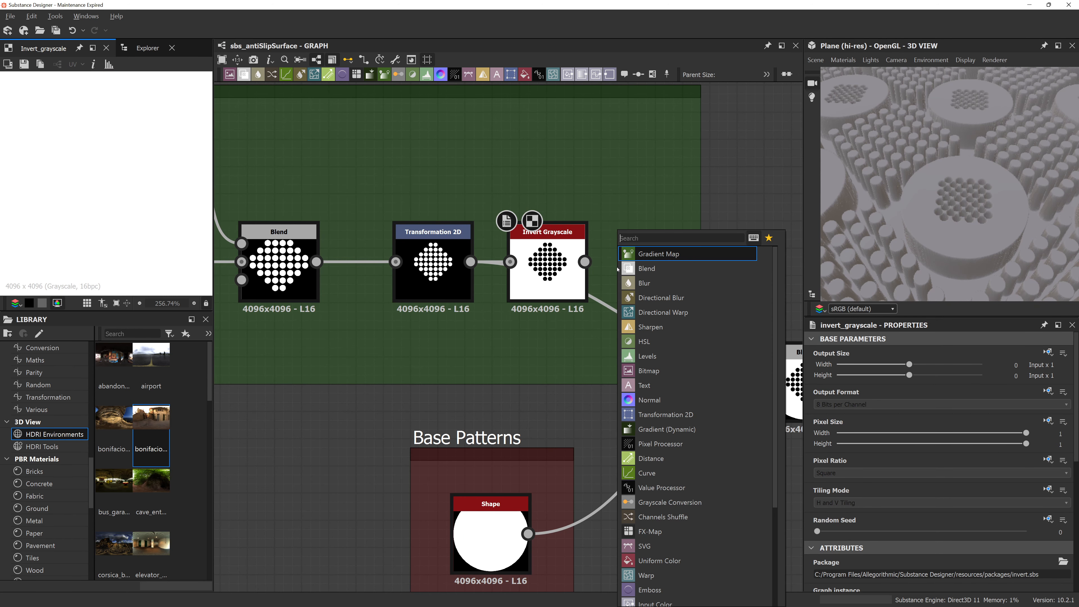
text(blur)
key(Down)
key(Down)
key(Return)
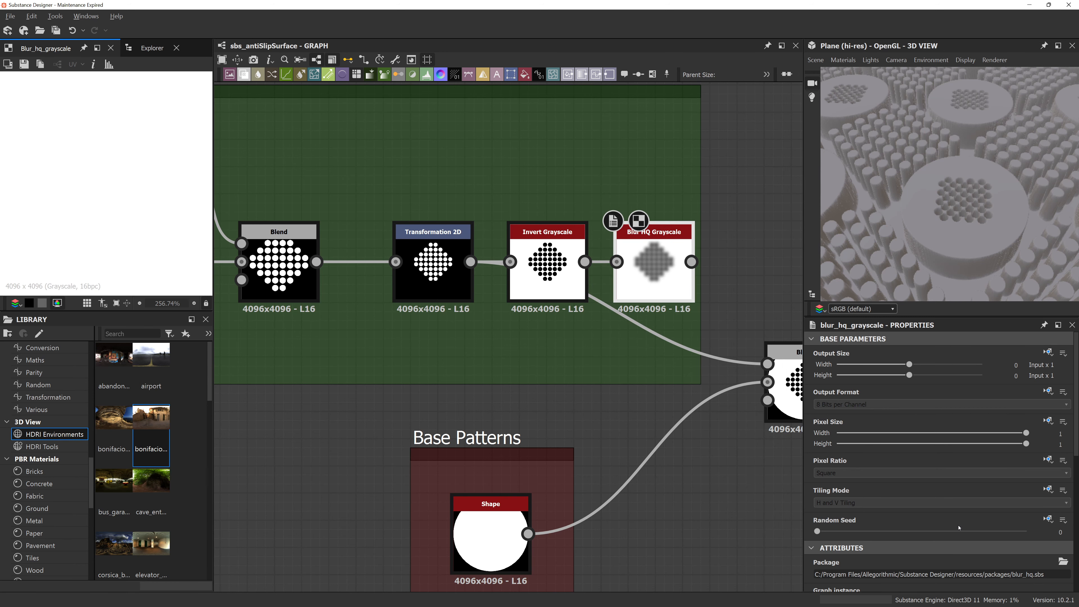
scroll(823, 507, down, 8)
drag(820, 540, 834, 541)
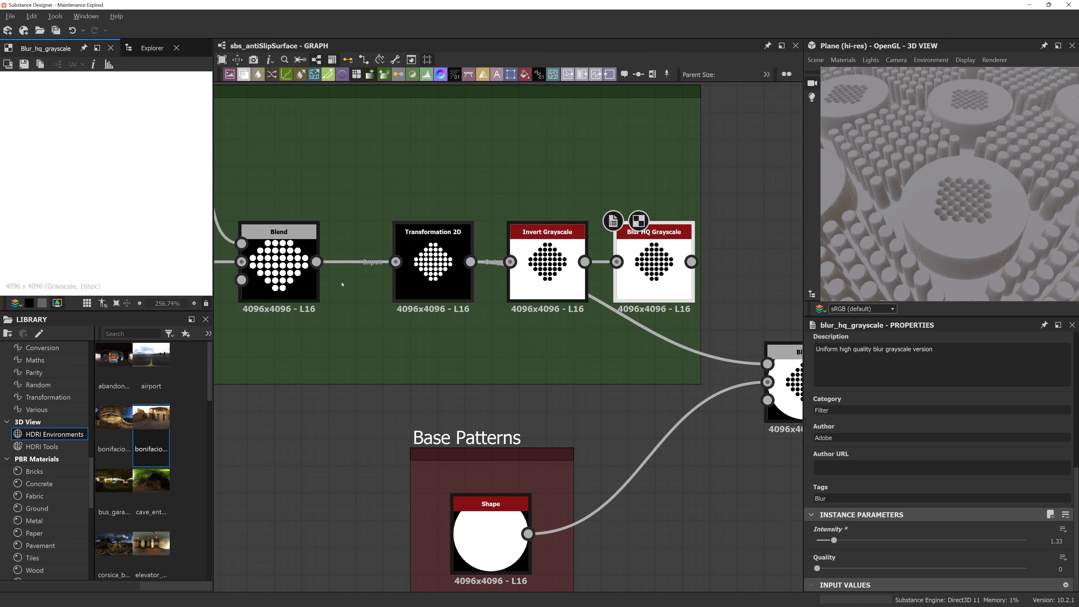
drag(701, 227, 737, 230)
Step: Preview the Blur HQ Grayscale result in the 2D view and set its Intensity to 2.27
click(663, 290)
double_click(664, 290)
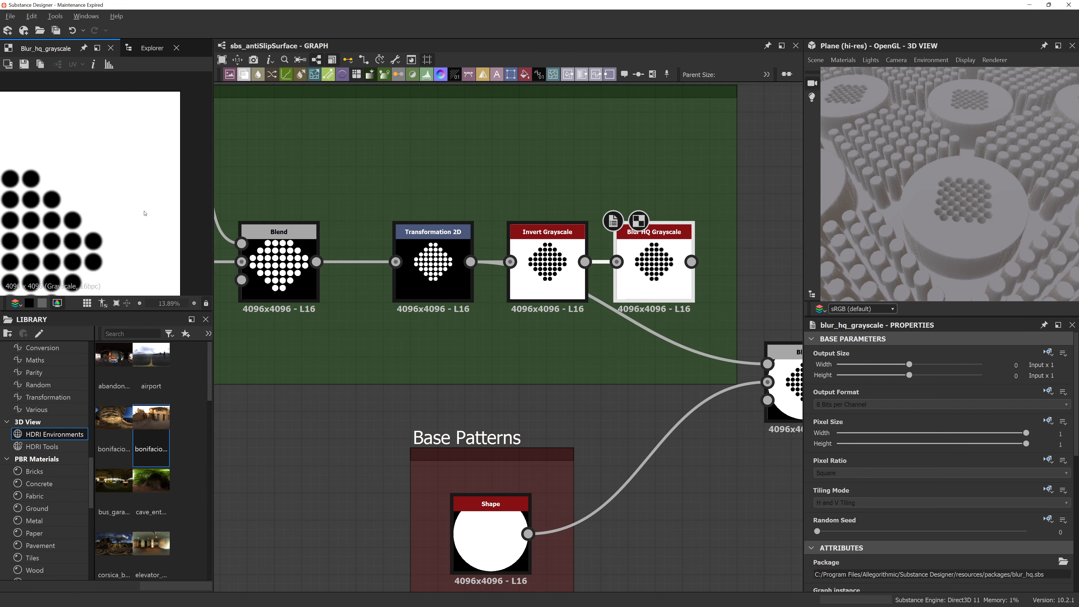
scroll(131, 225, up, 3)
scroll(934, 468, down, 10)
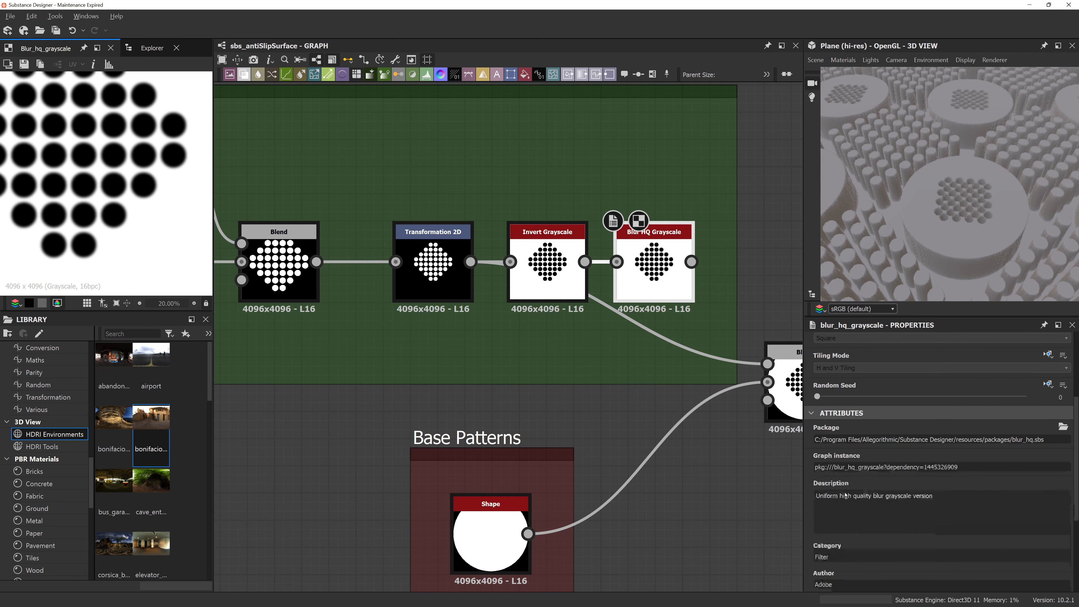
drag(834, 540, 848, 541)
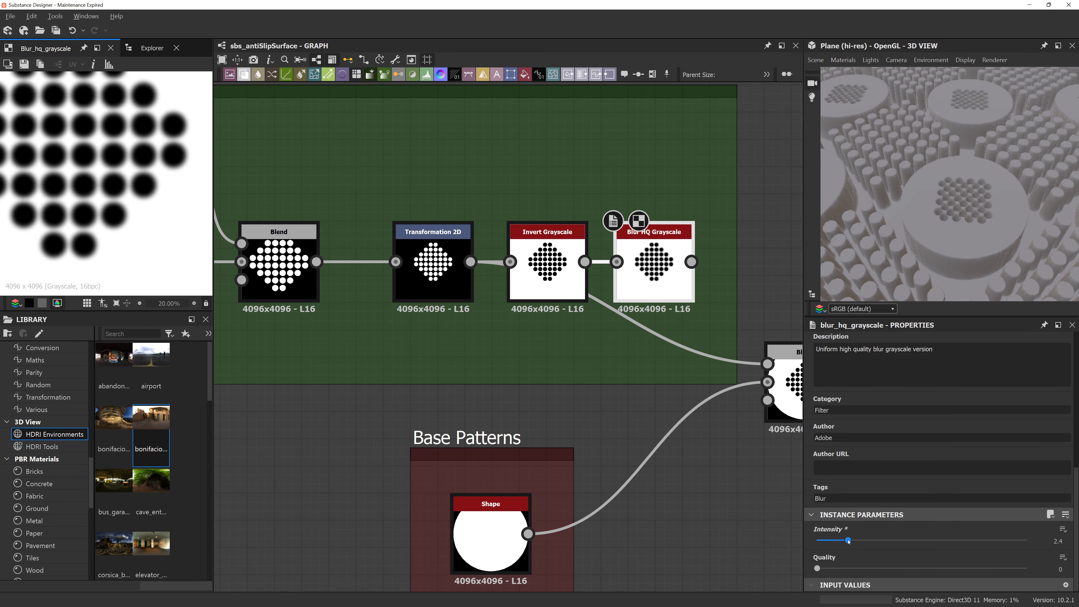
Step: Connect the Blur HQ Grayscale output to the Foreground input of the Blend node that combines it with the circle Shape
middle_drag(688, 262, 528, 176)
drag(528, 176, 606, 277)
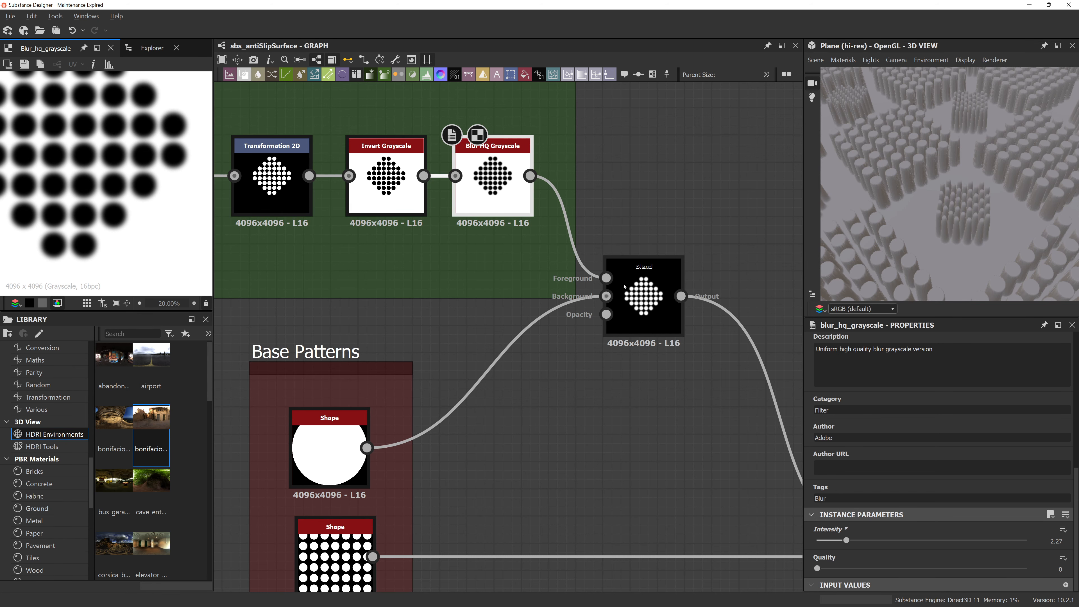
scroll(485, 184, up, 2)
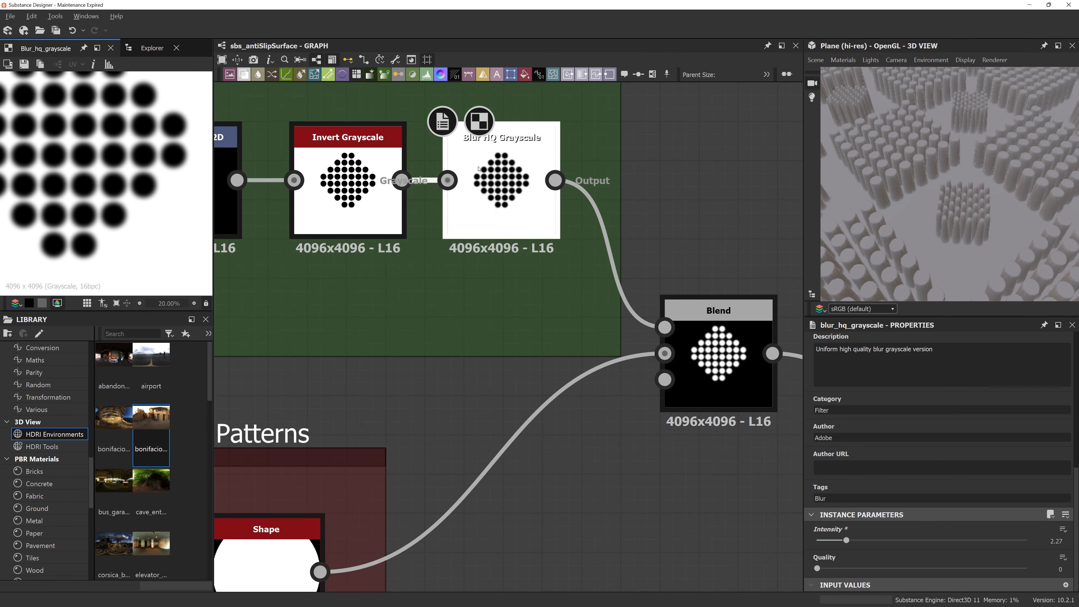
middle_drag(514, 286, 602, 167)
middle_drag(535, 355, 335, 418)
Step: Preview that Blend node and set its Opacity to 0.18, keeping Subtract mode and checking the stud height on the plane
double_click(622, 323)
click(853, 477)
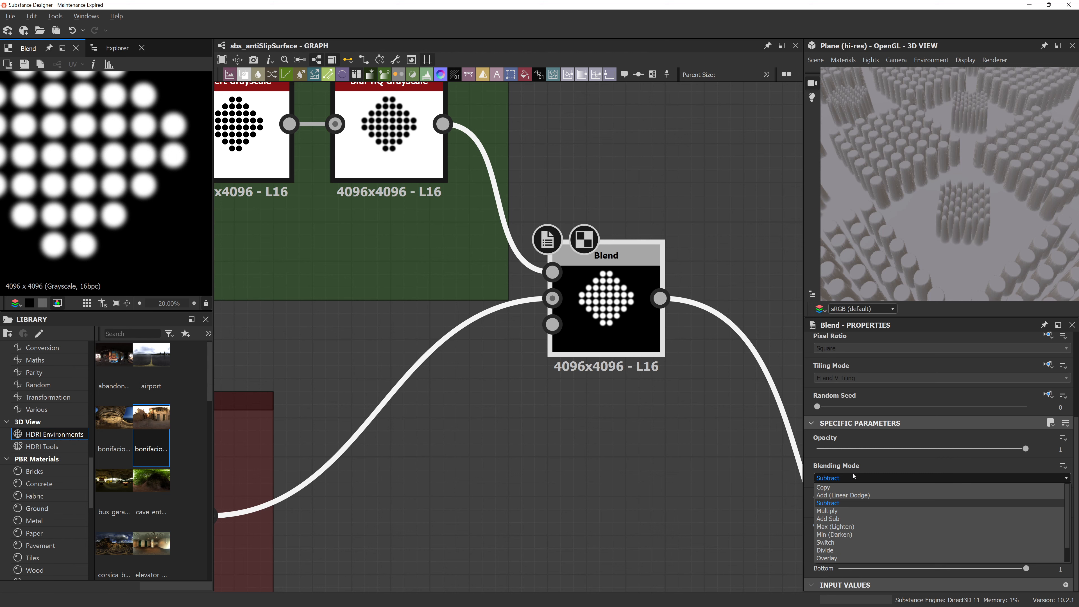
click(854, 463)
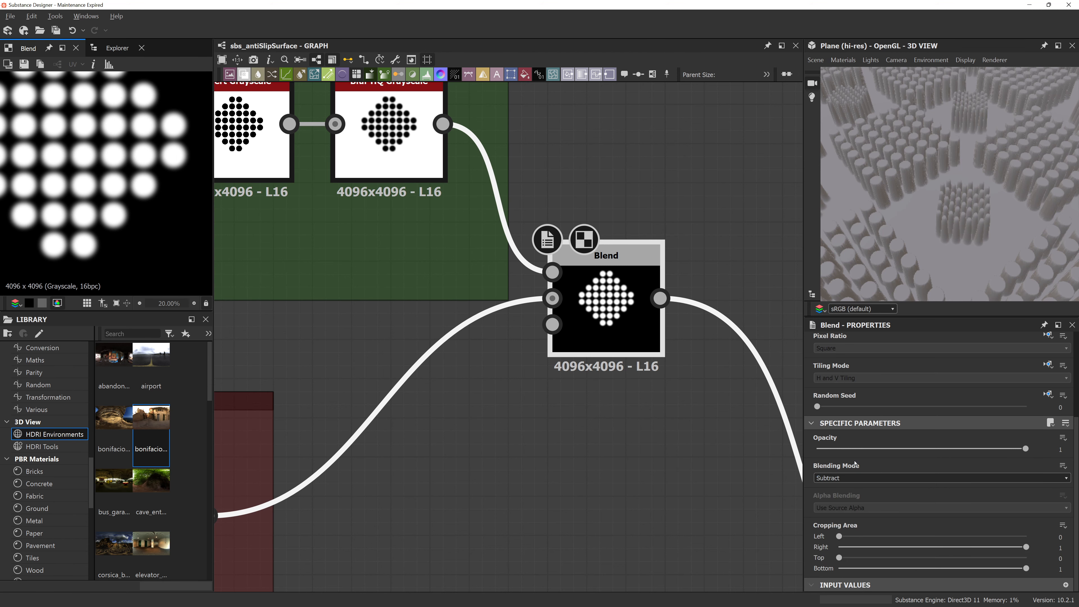
drag(1025, 448, 851, 463)
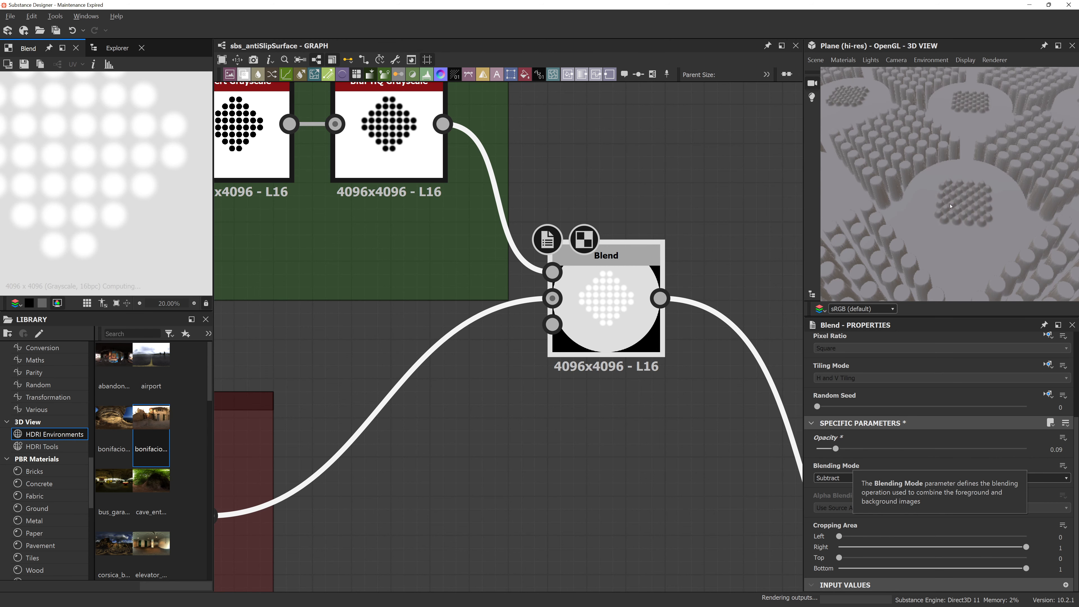
scroll(946, 212, up, 5)
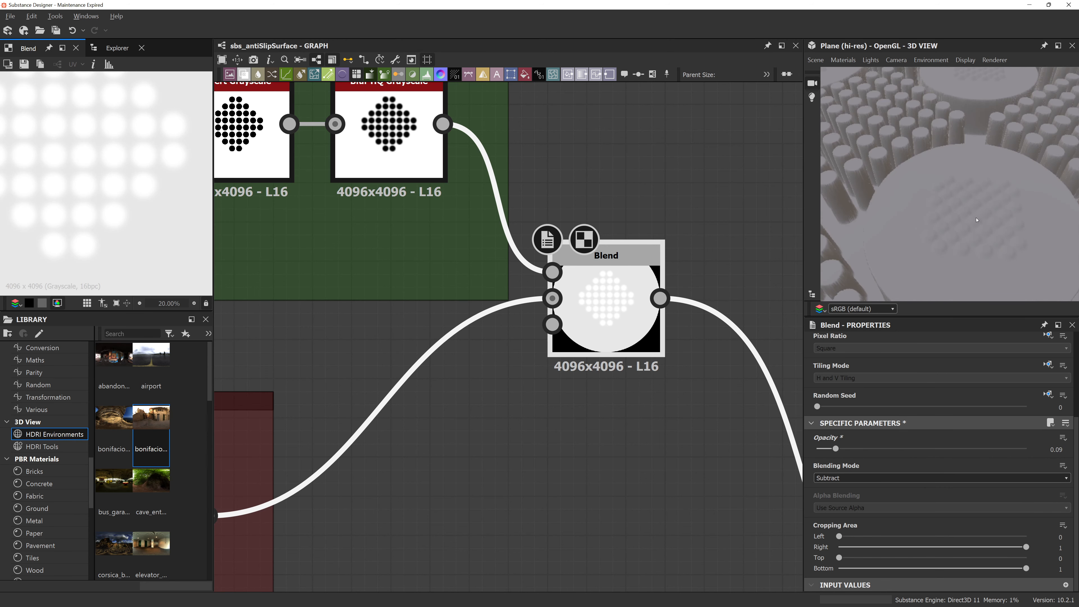
scroll(975, 211, down, 6)
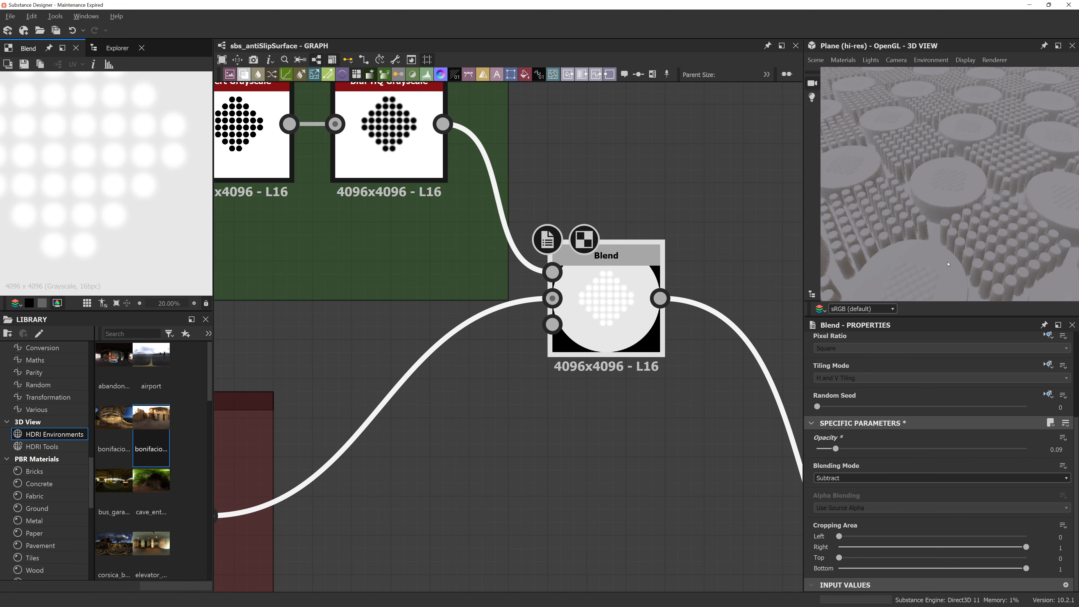
click(895, 446)
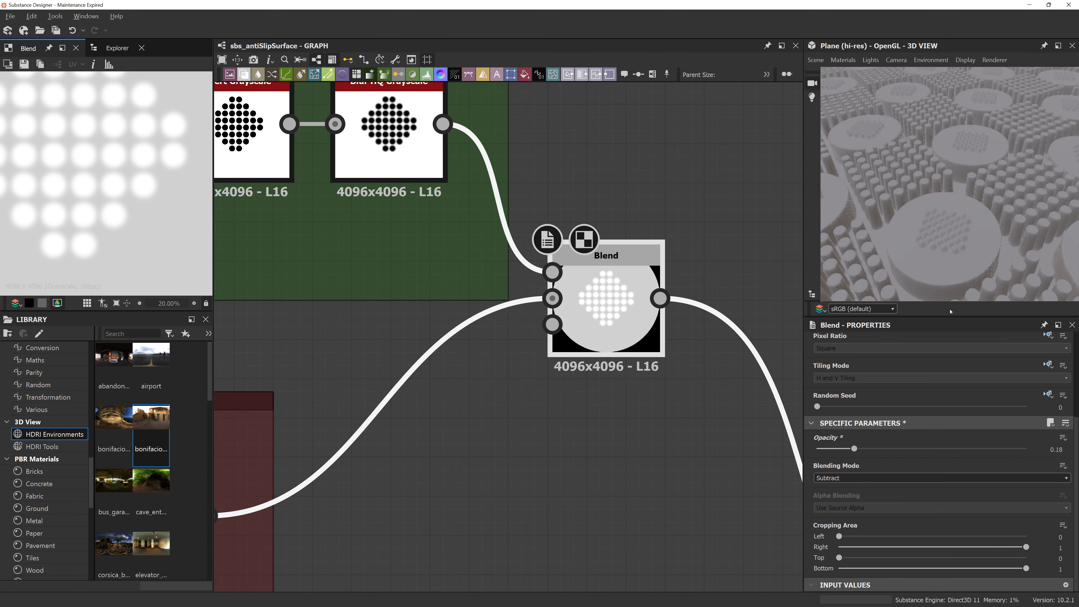
Step: Reposition the circle Shape node within the Base Patterns frame and widen the frame to make room beside it
scroll(552, 397, down, 3)
scroll(498, 419, up, 5)
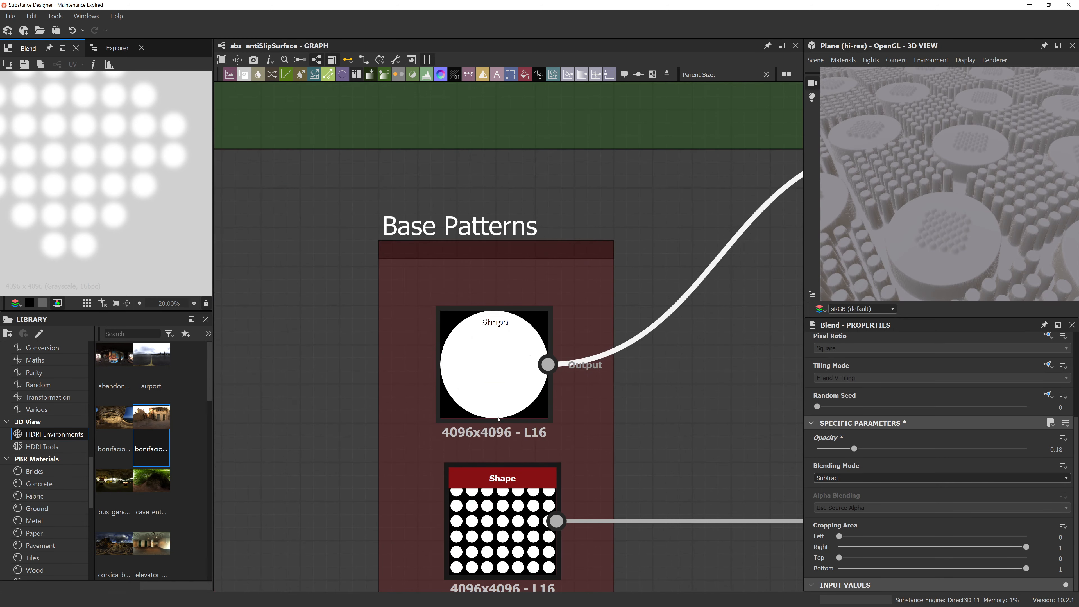
drag(468, 366, 450, 347)
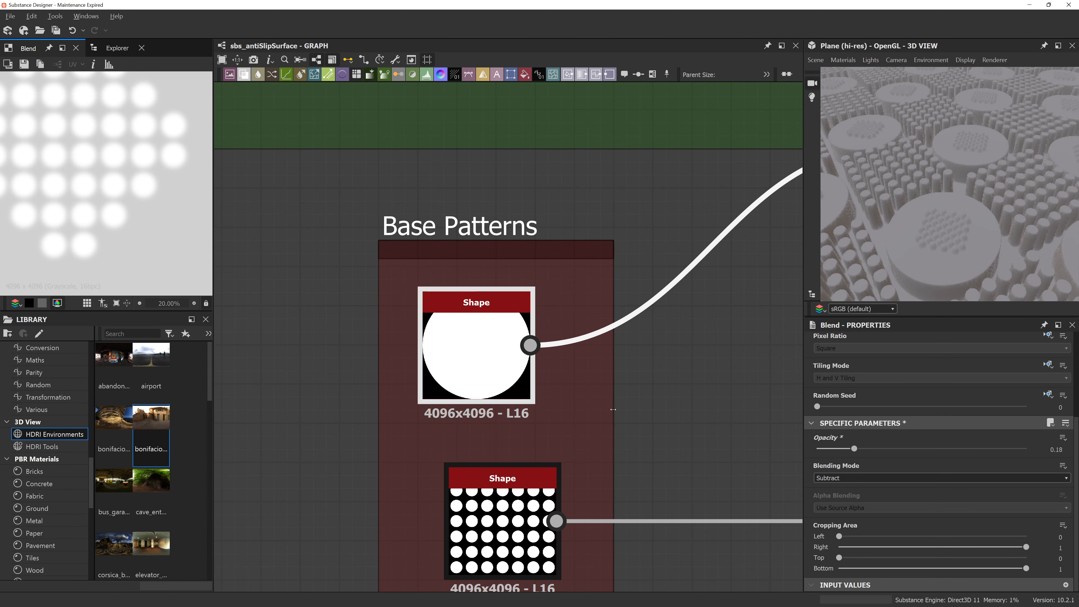
drag(613, 409, 469, 409)
scroll(449, 337, down, 4)
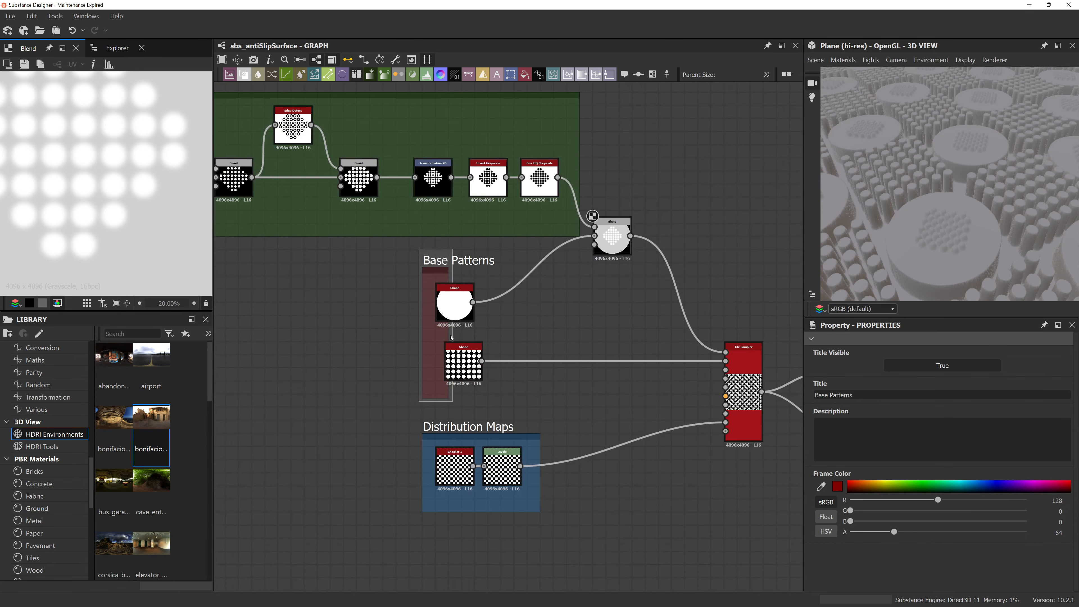
drag(447, 334, 597, 335)
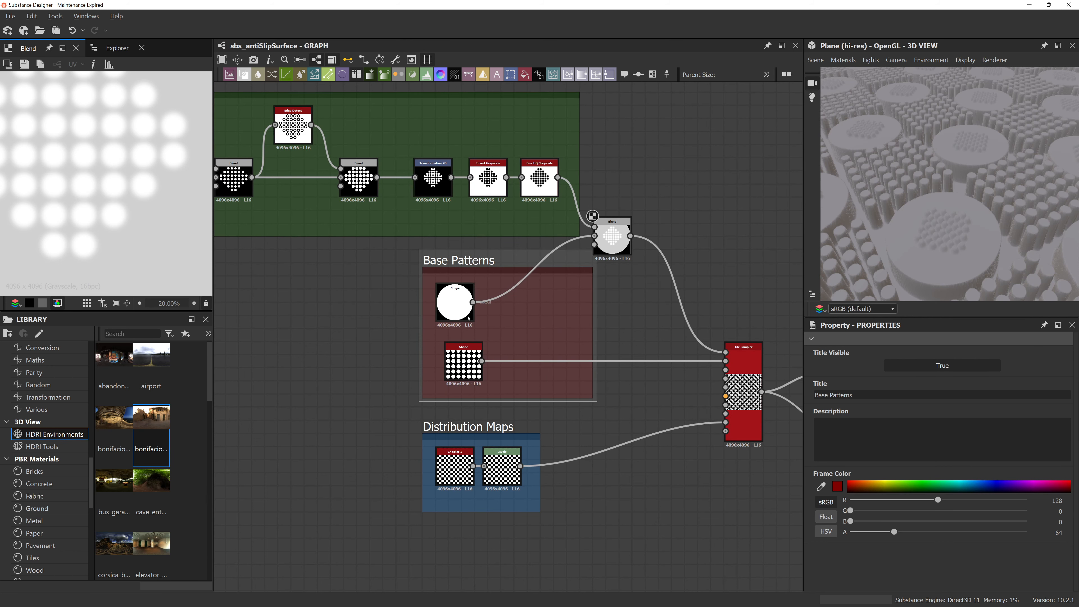
Step: Set the circle Shape node's Pattern to Hemisphere and check the resulting relief on the plane
scroll(463, 309, up, 2)
scroll(466, 310, up, 3)
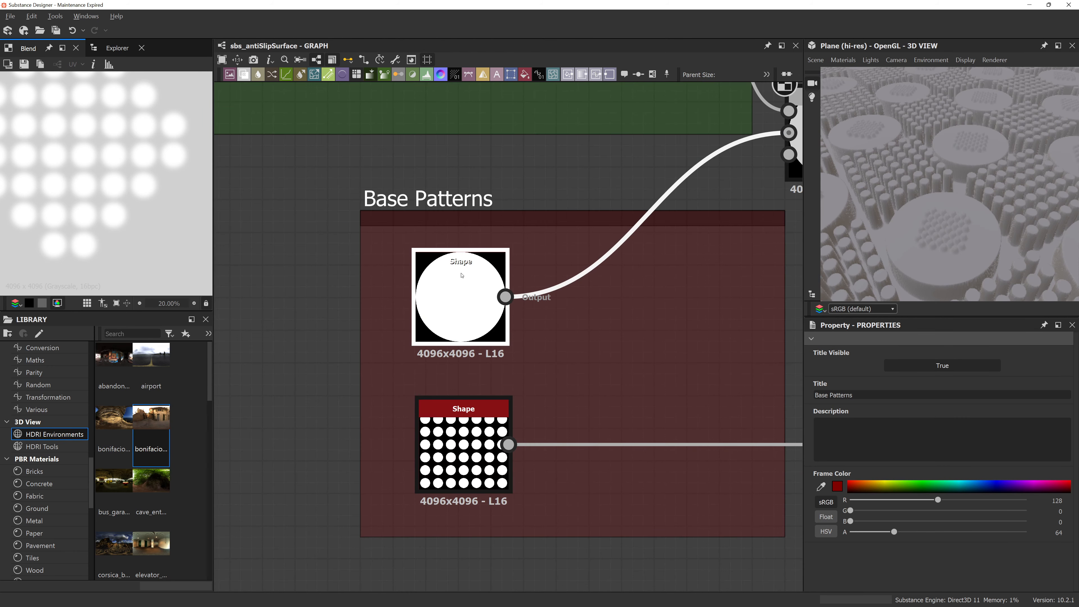
double_click(462, 275)
scroll(832, 498, down, 10)
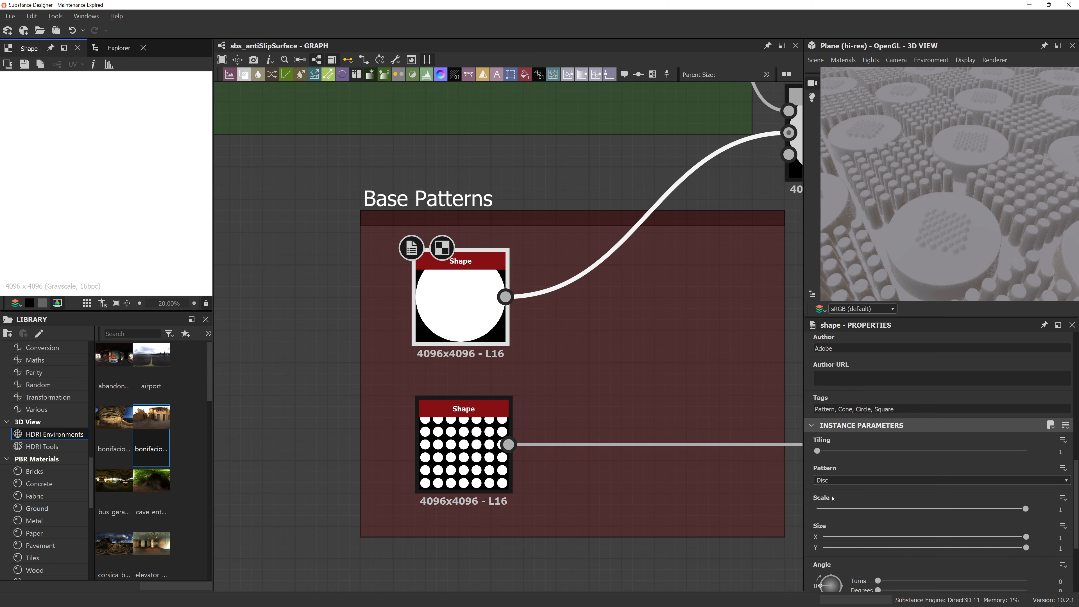
click(843, 480)
scroll(843, 510, down, 2)
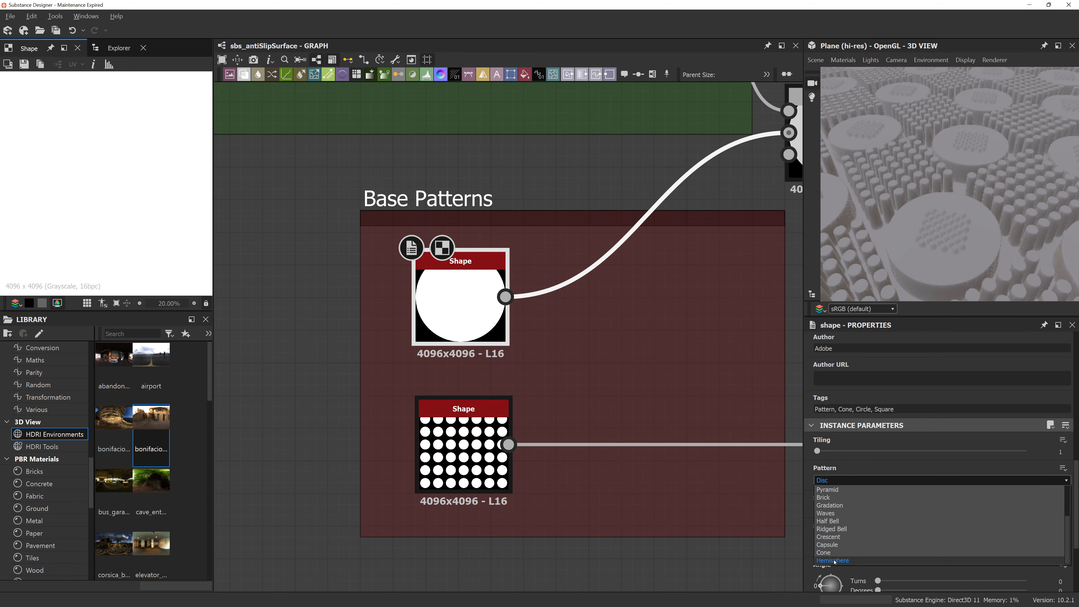
click(836, 560)
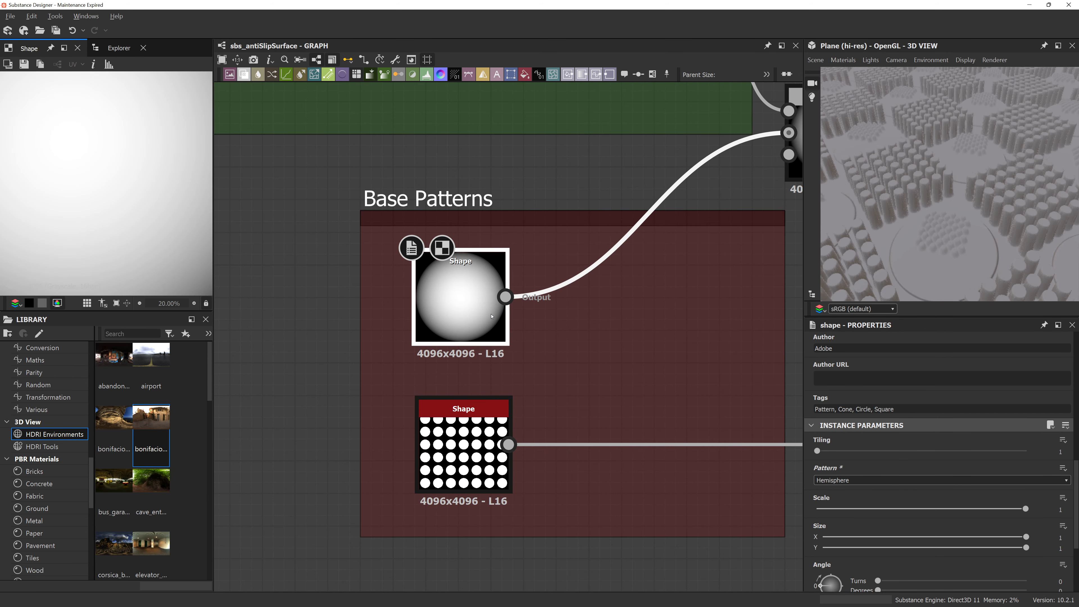
scroll(902, 206, up, 5)
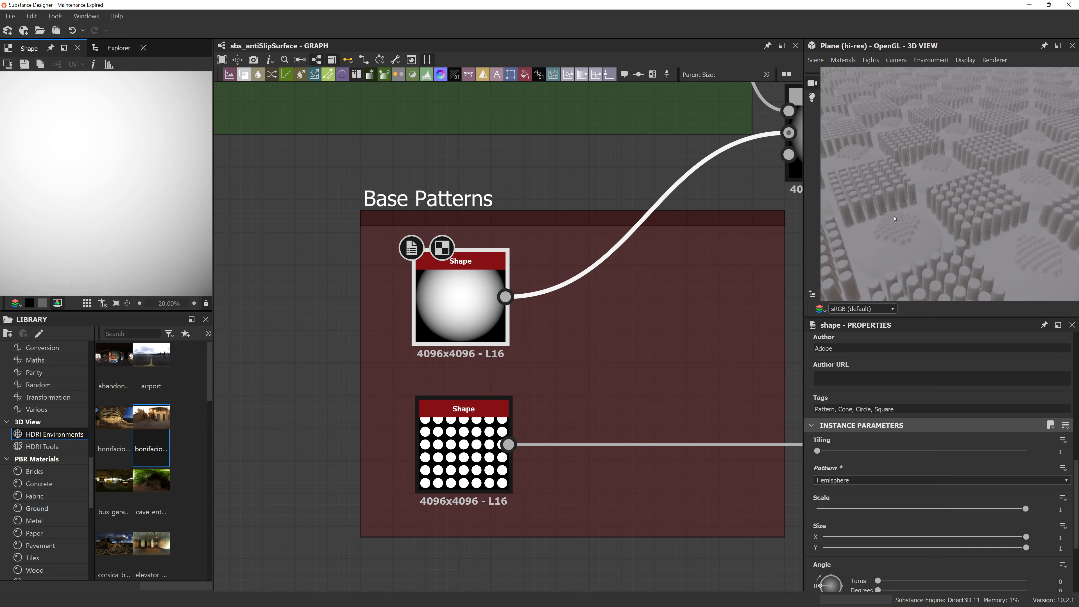
drag(902, 206, 902, 187)
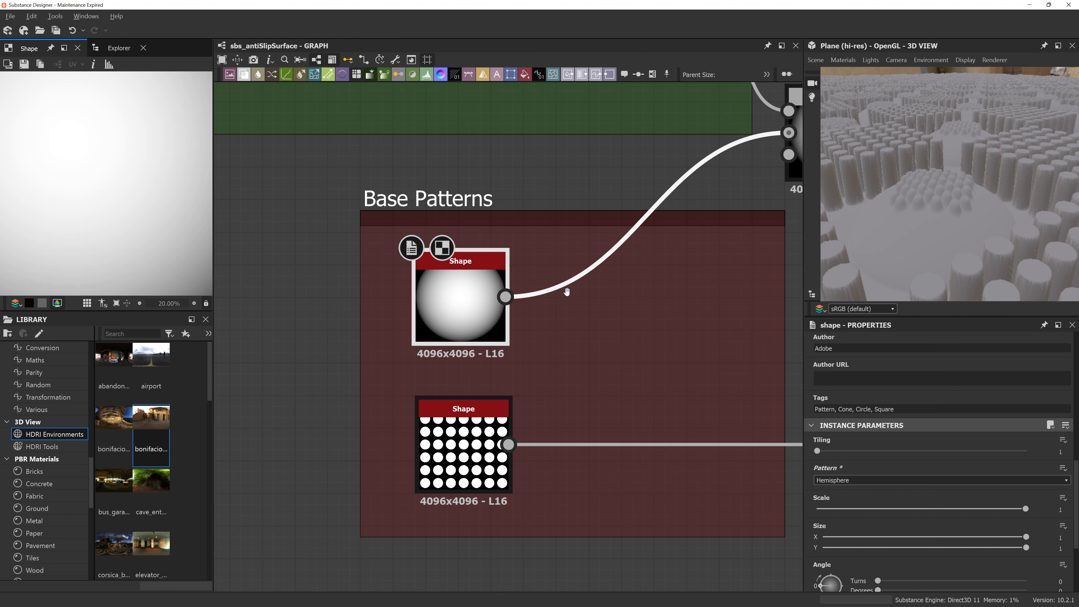
Step: Insert a Levels node between the hemisphere Shape and the Blend node, placing it close beside the Shape
key(space)
text(levels)
key(Return)
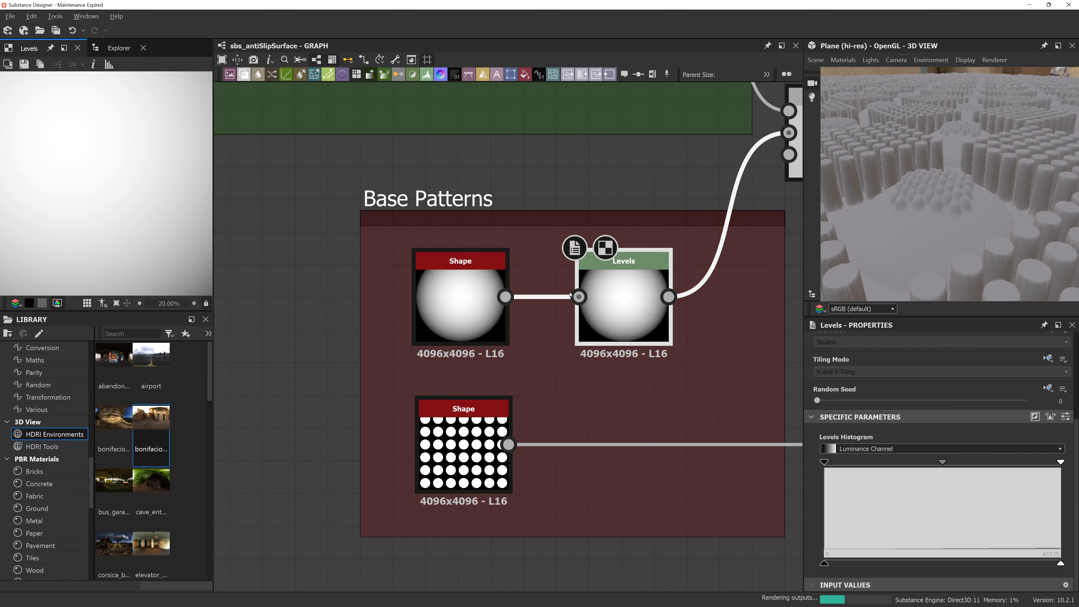
drag(597, 306, 582, 290)
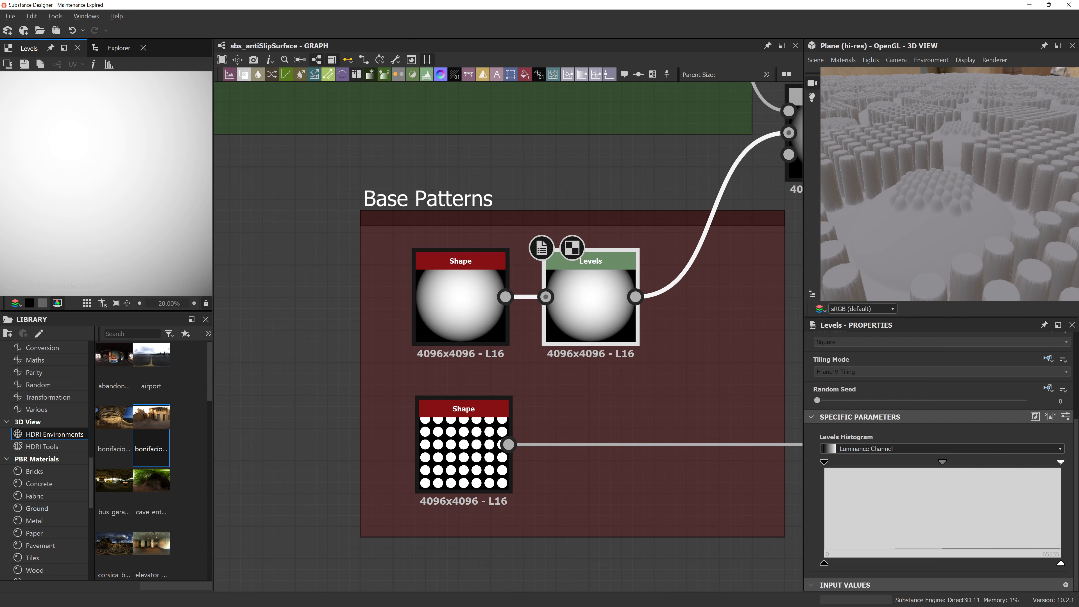
Step: Lower the input and output white points of the hemisphere's Levels node and tune its midtones to flatten the dome's top
drag(1060, 462, 1005, 462)
drag(1055, 558, 1019, 561)
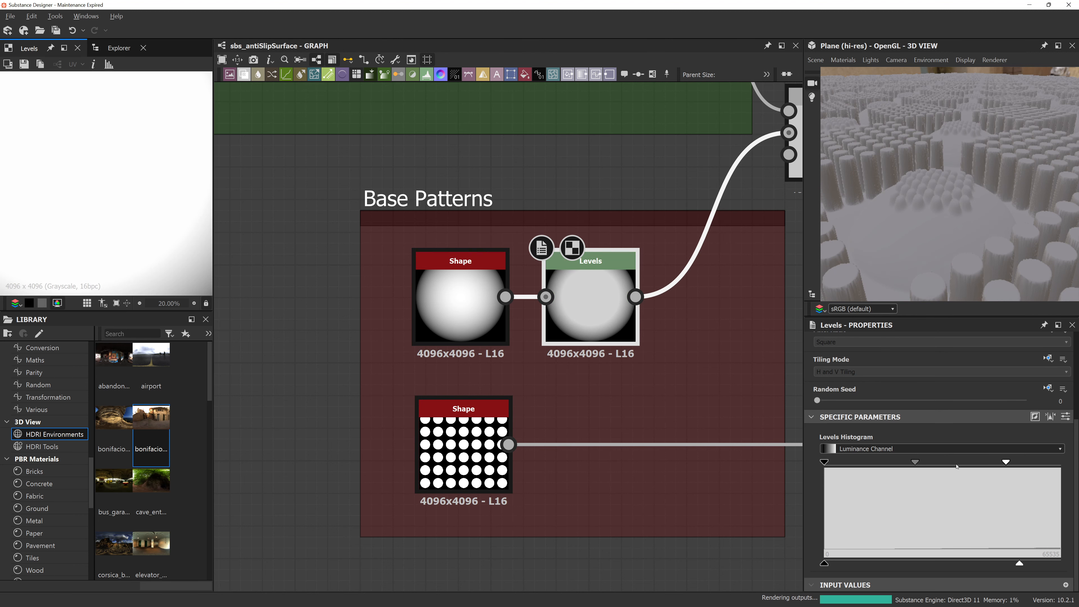
drag(915, 465, 957, 465)
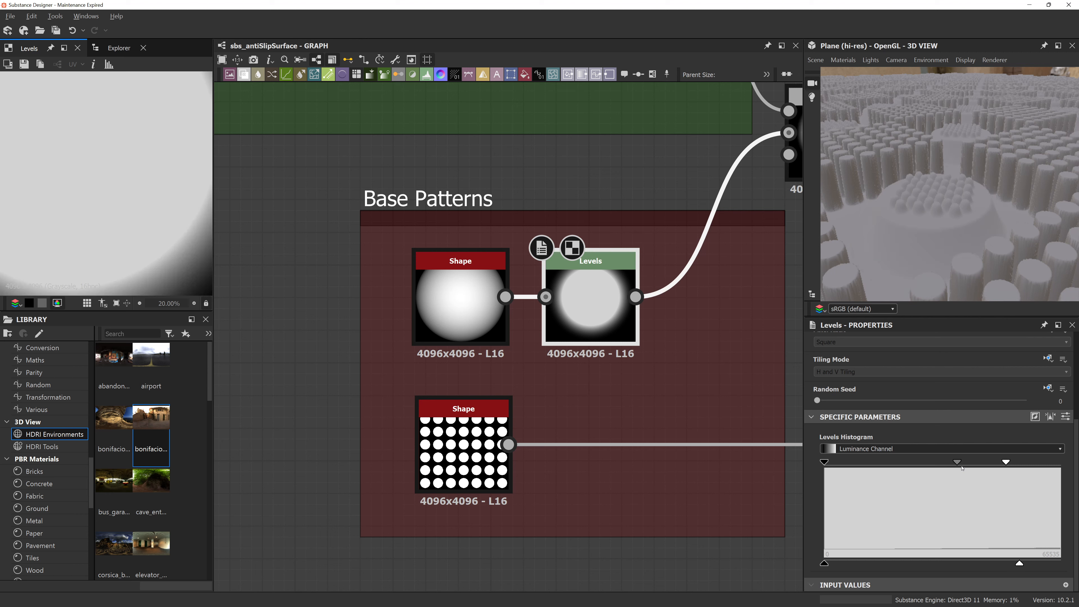
drag(960, 466, 931, 465)
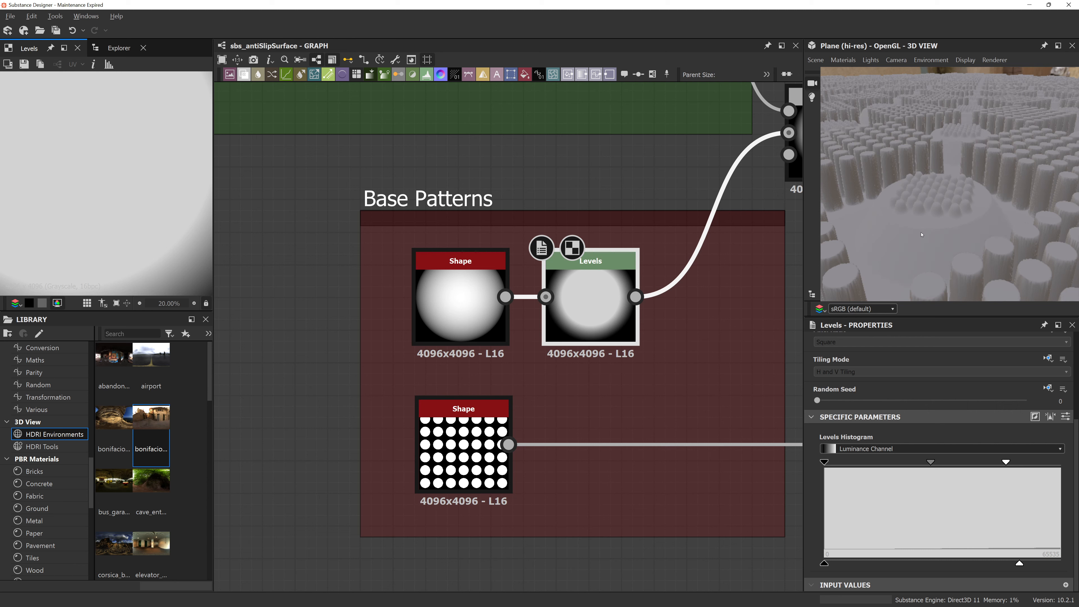
scroll(921, 234, down, 10)
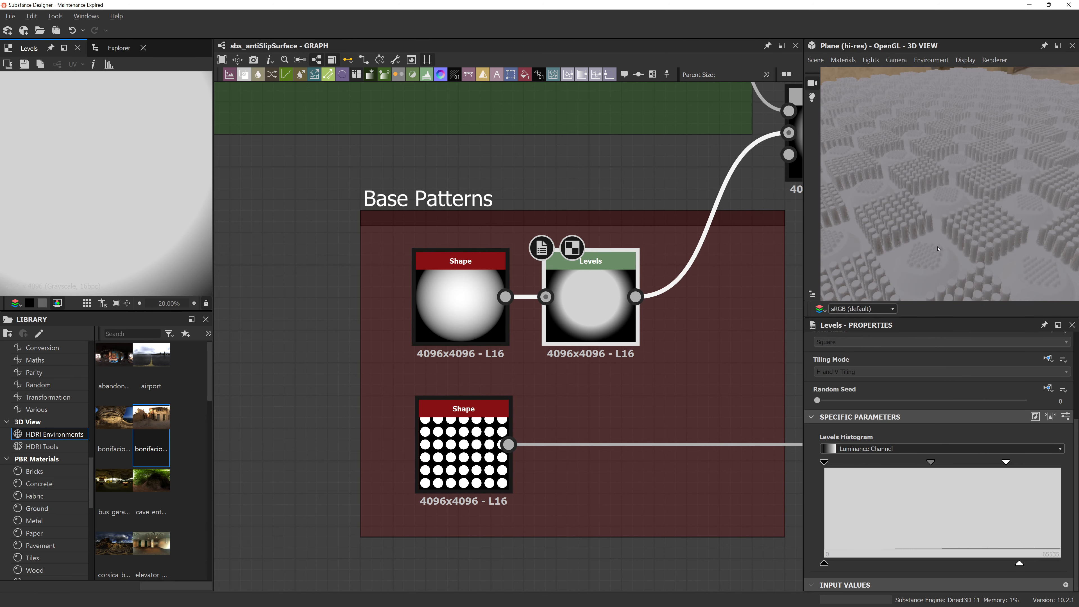
scroll(938, 248, up, 10)
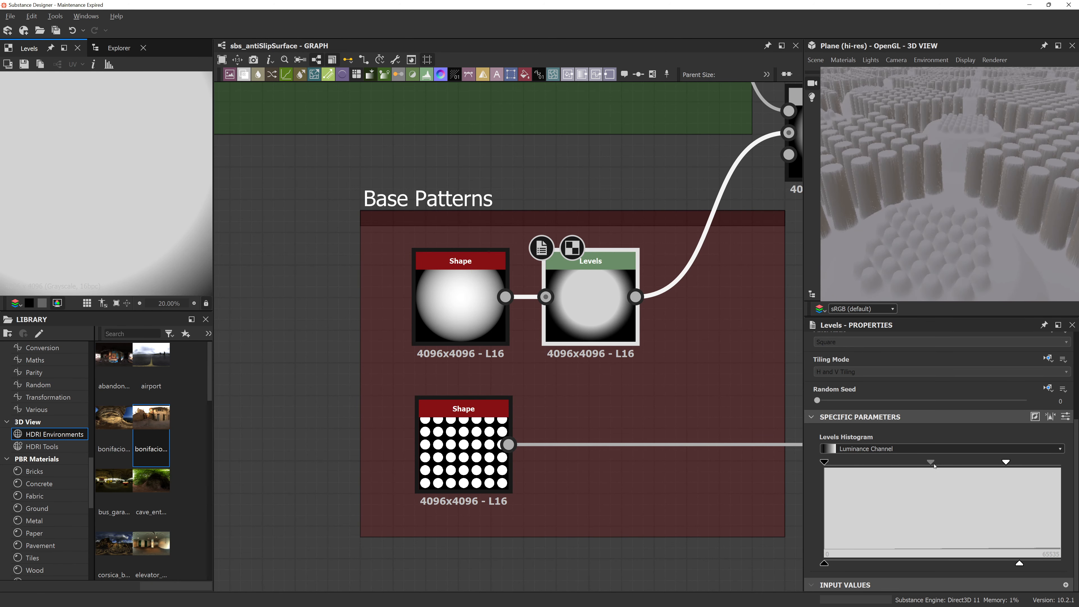
drag(934, 466, 917, 466)
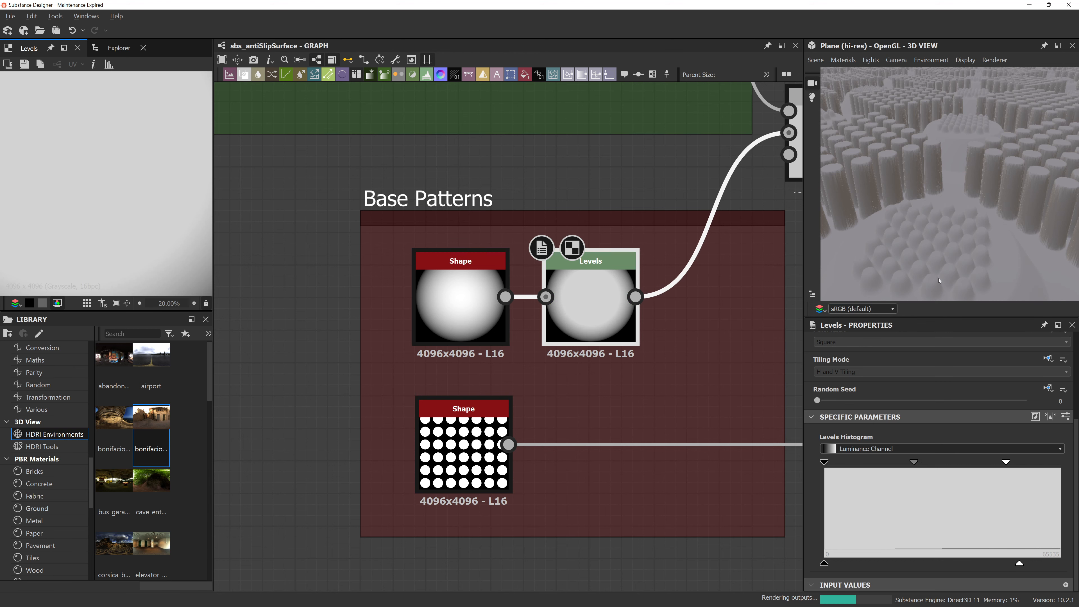
scroll(966, 221, down, 5)
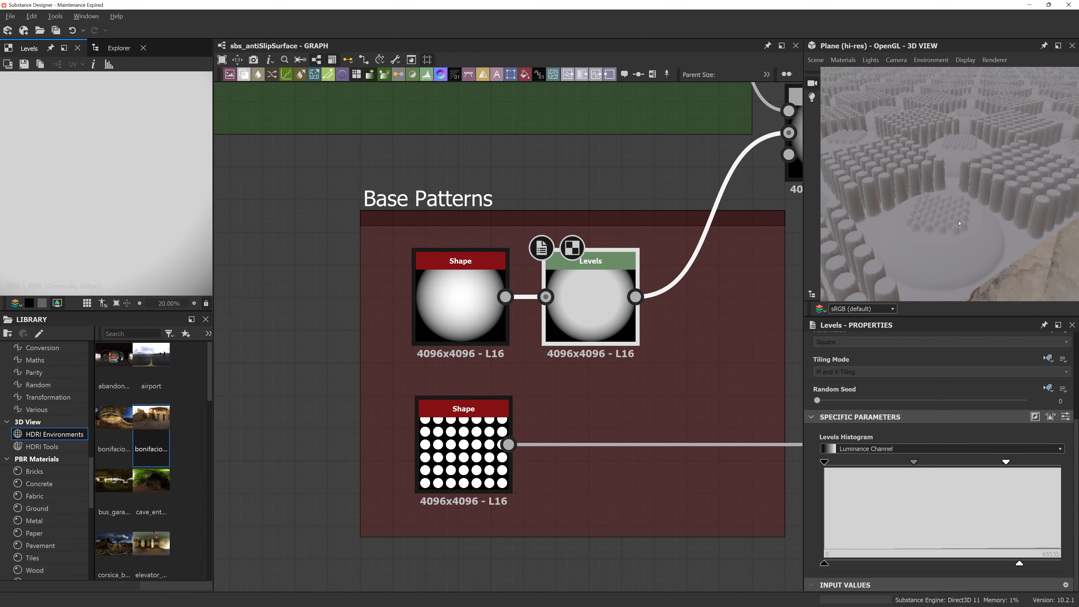
scroll(968, 225, down, 6)
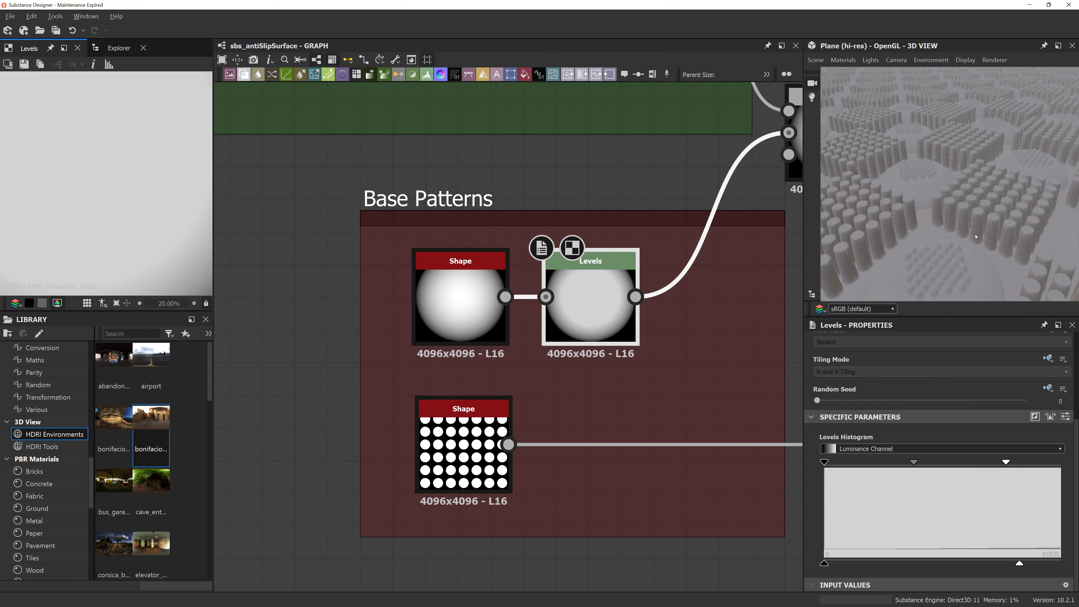
Step: Insert a Blend node after the tiled disc Shape in the Base Patterns frame and align it with that row
scroll(946, 245, up, 10)
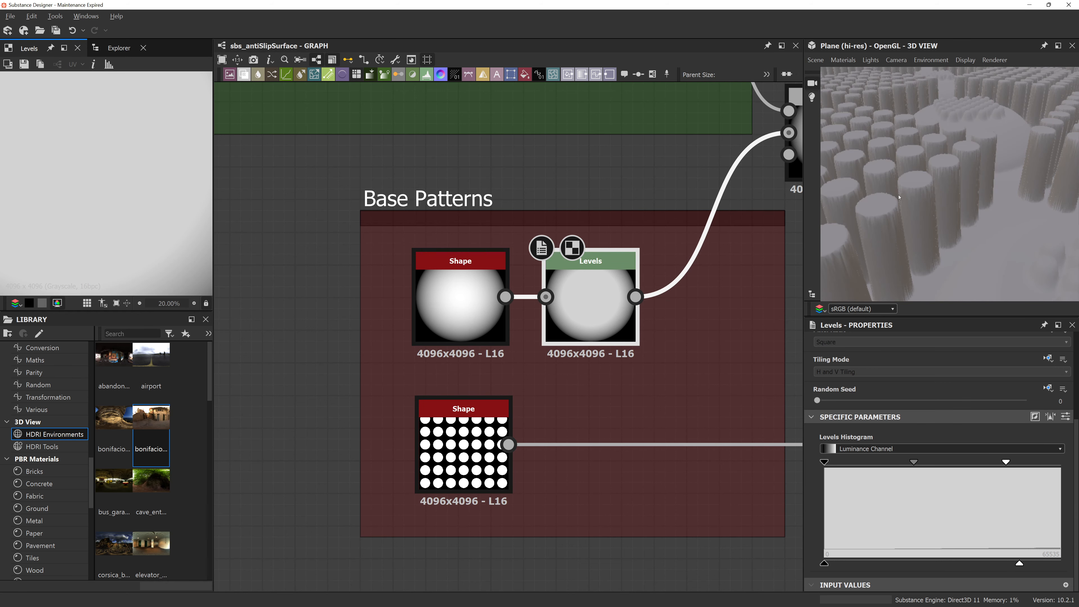
scroll(943, 170, up, 3)
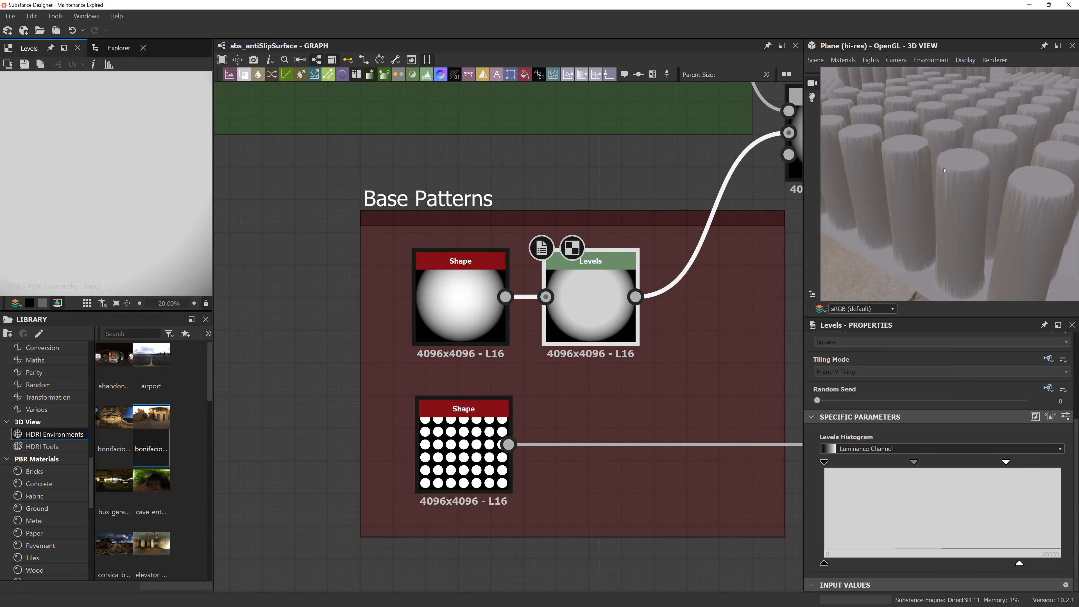
click(484, 449)
middle_drag(766, 342, 603, 325)
scroll(603, 327, down, 5)
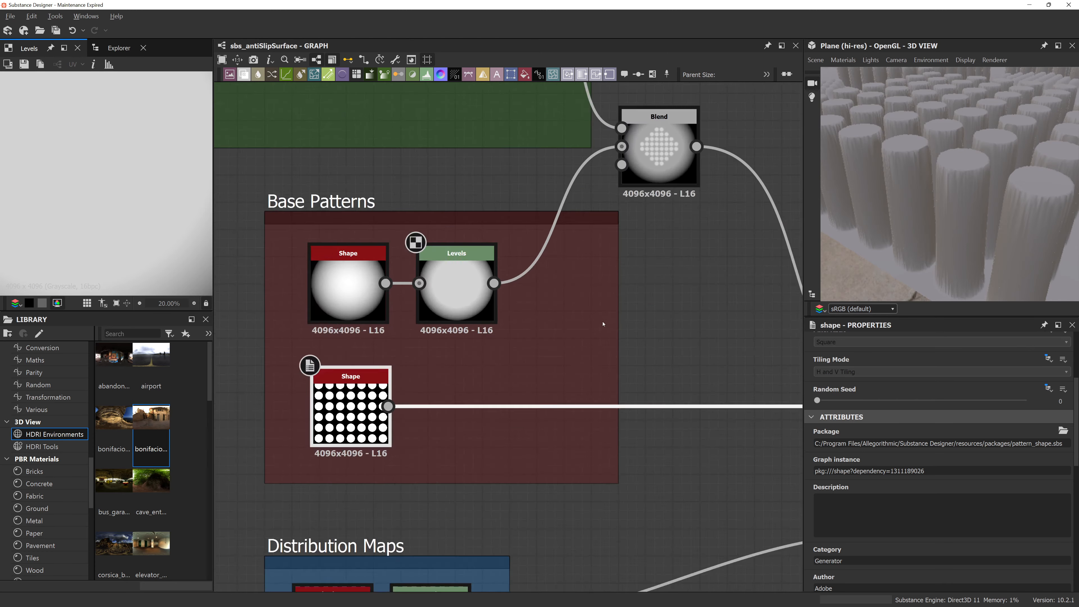
scroll(565, 340, up, 2)
scroll(489, 359, up, 2)
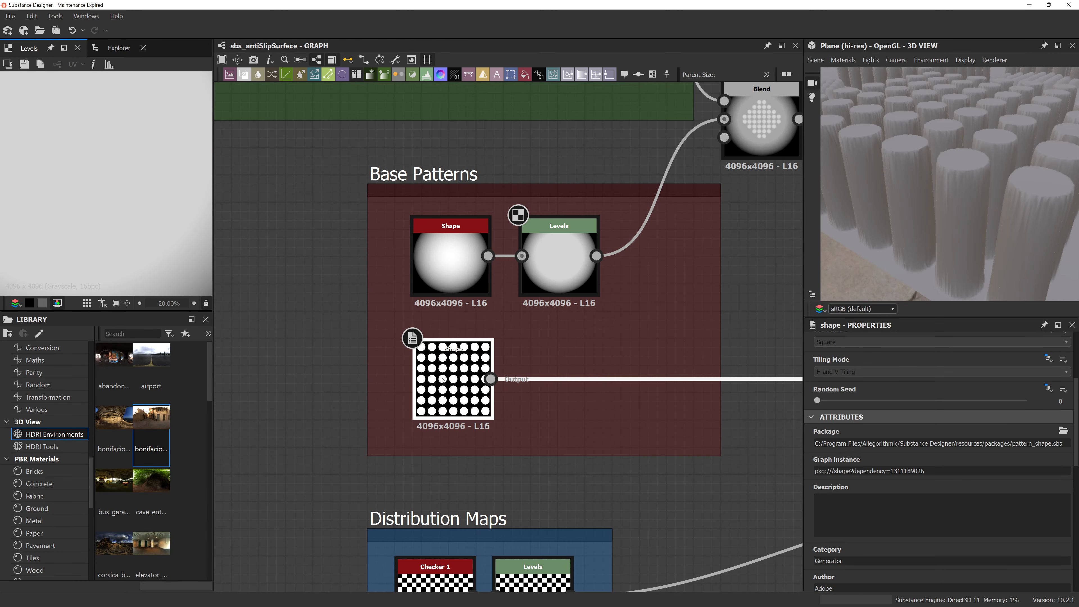
key(space)
text(blend)
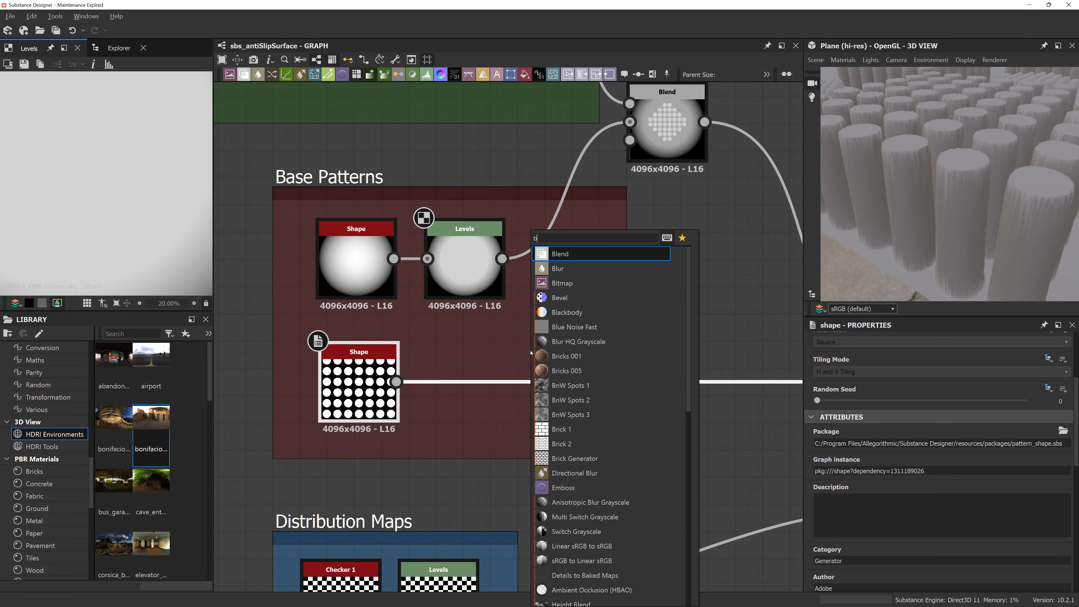
key(Return)
drag(531, 352, 567, 352)
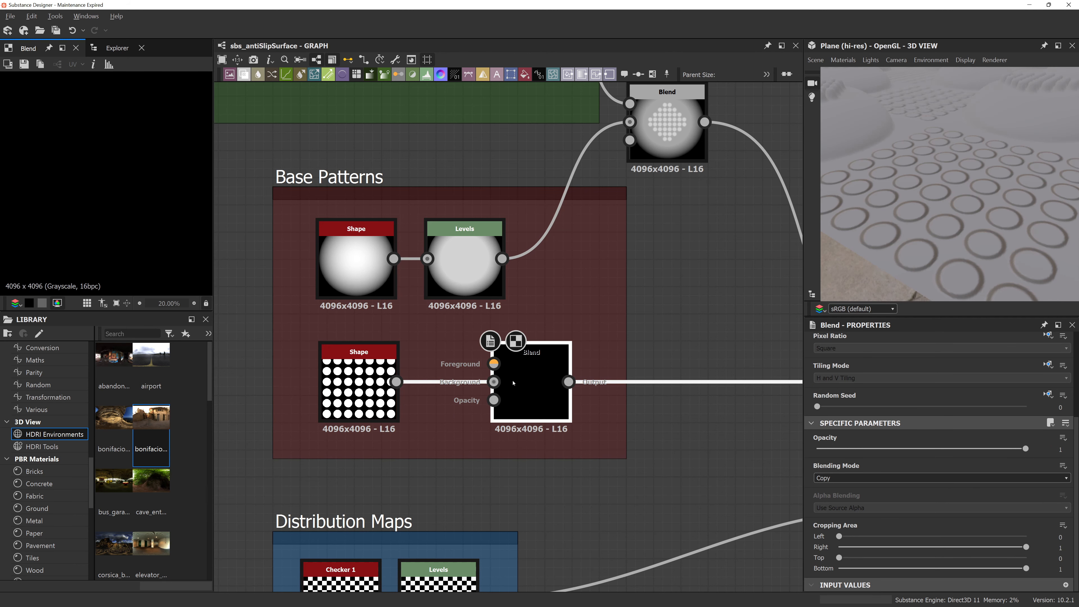
Step: Connect the tiled disc Shape to the new Blend node's Foreground input and remove its Background link
drag(396, 382, 494, 363)
drag(395, 381, 493, 381)
key(space)
key(Escape)
click(469, 382)
key(Delete)
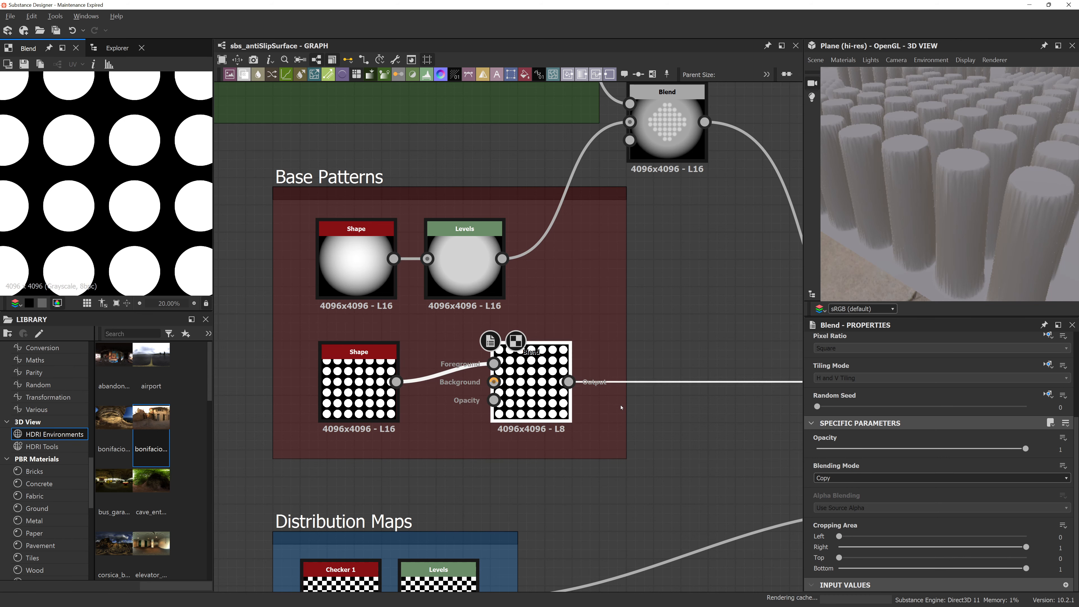
Step: Set the new Blend node's Opacity to 0.1 and check the reduced stud height on the plane
drag(866, 449, 838, 449)
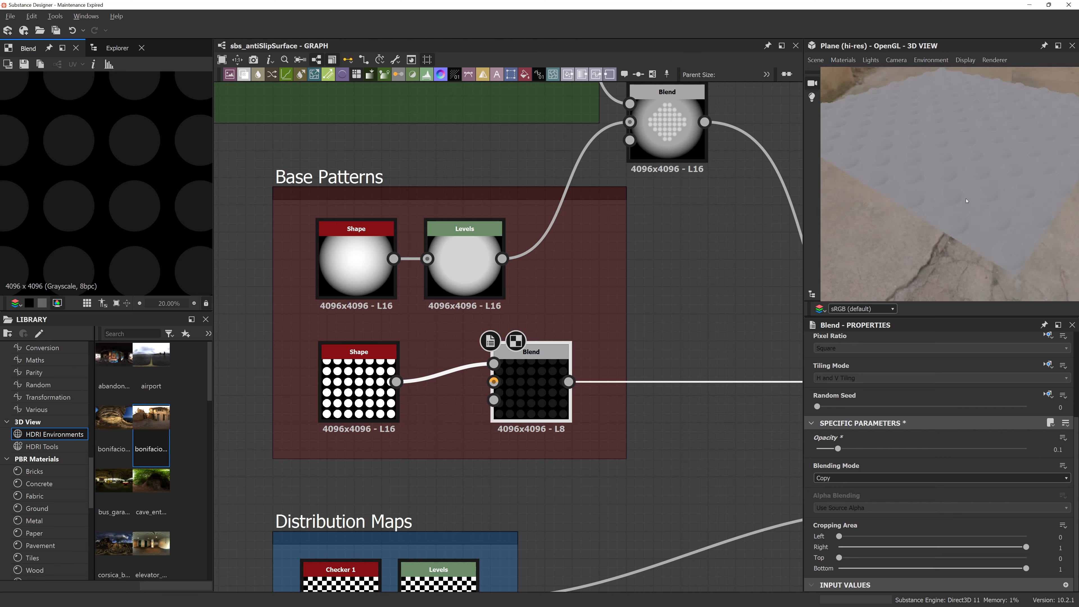
scroll(947, 240, up, 3)
mouse_move(946, 240)
mouse_down()
mouse_move(955, 245)
mouse_move(960, 212)
mouse_move(946, 239)
mouse_up()
scroll(937, 247, up, 3)
Step: Preview the tiled disc Shape and set its Pattern to Bell, checking the small studs on the plane
drag(372, 403, 383, 403)
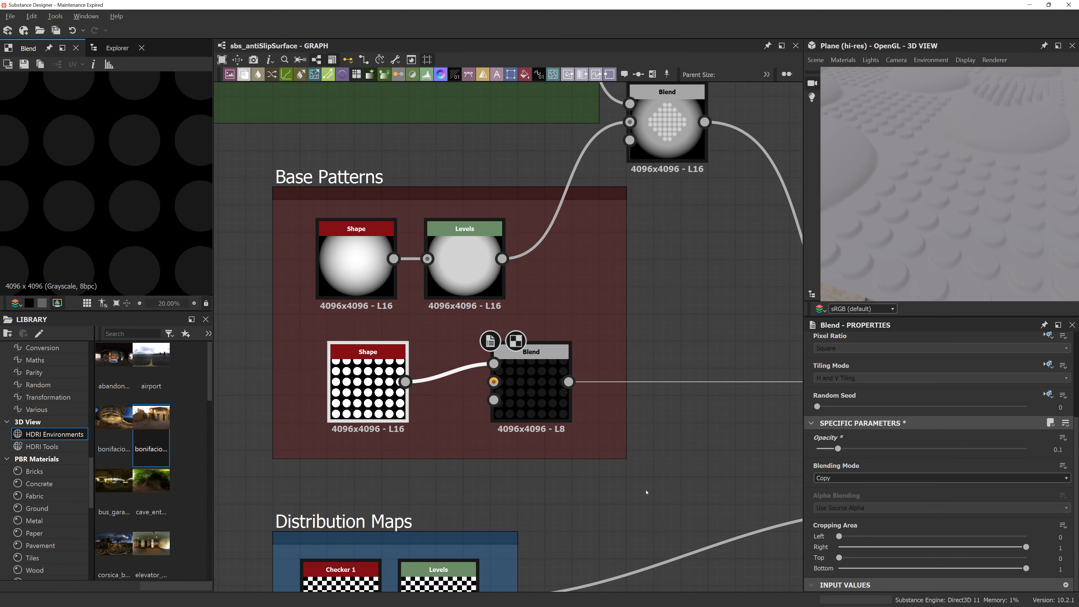
scroll(934, 446, down, 5)
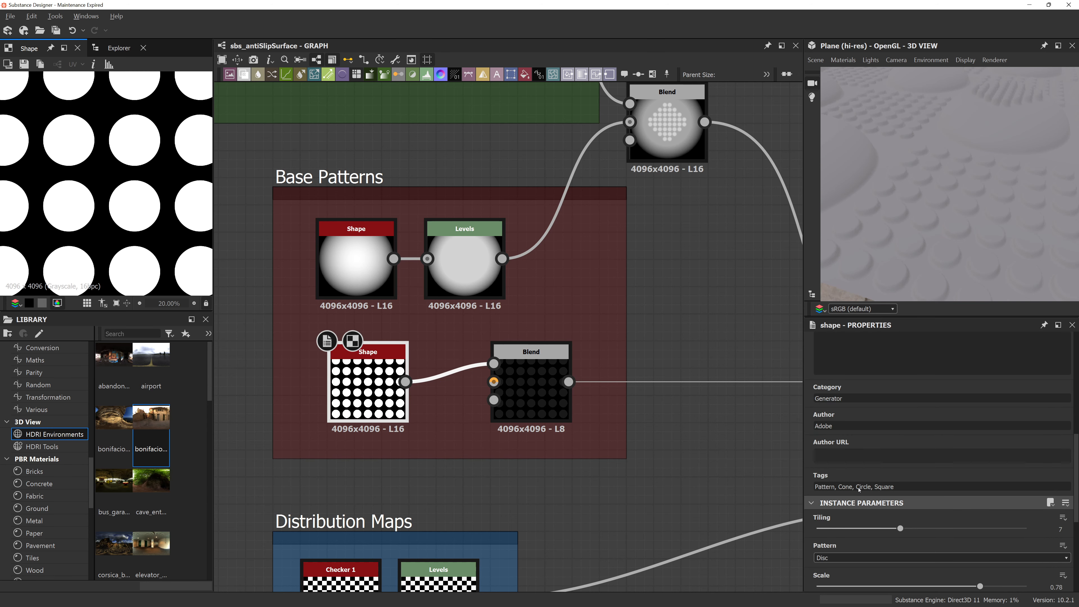
click(934, 558)
click(832, 476)
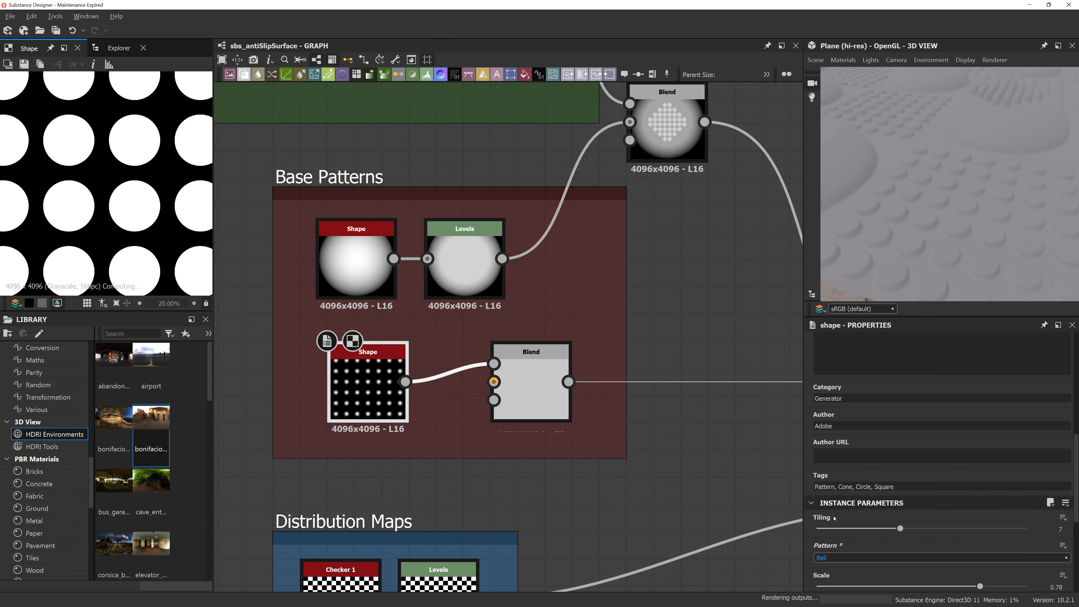
scroll(958, 255, up, 2)
scroll(947, 251, down, 5)
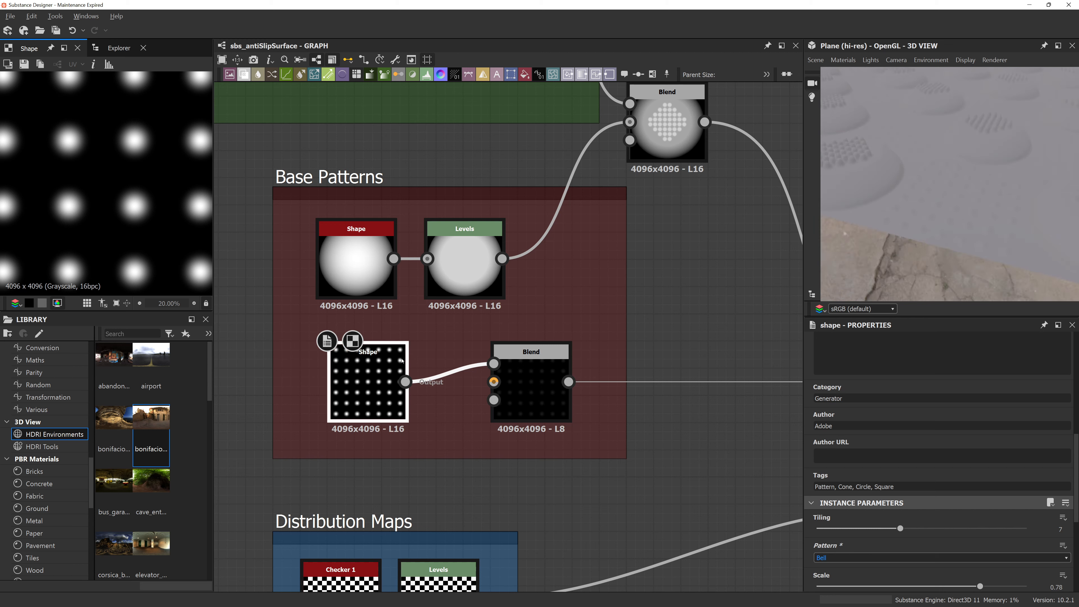
Step: Insert a Levels node between the bell-pattern Shape and its Blend node, spacing the nodes in one row
drag(384, 382, 405, 402)
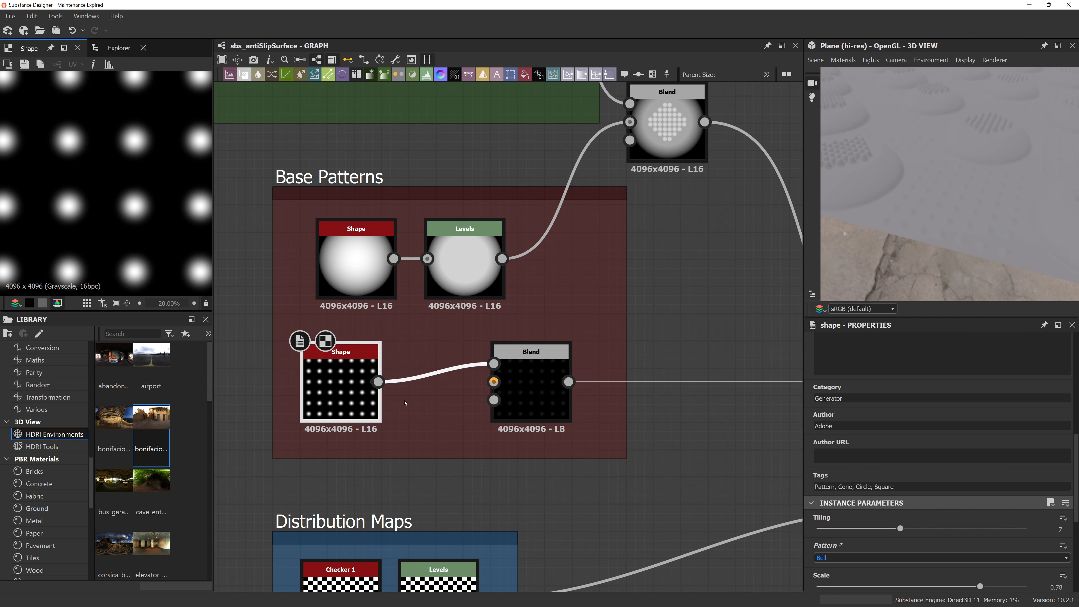
text(le)
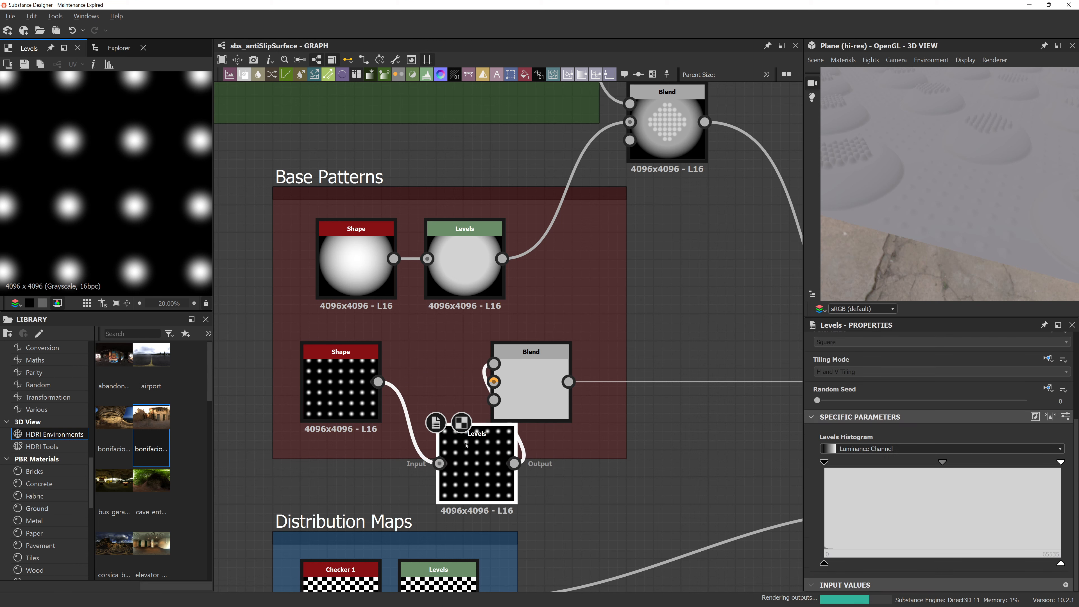
drag(480, 453, 441, 372)
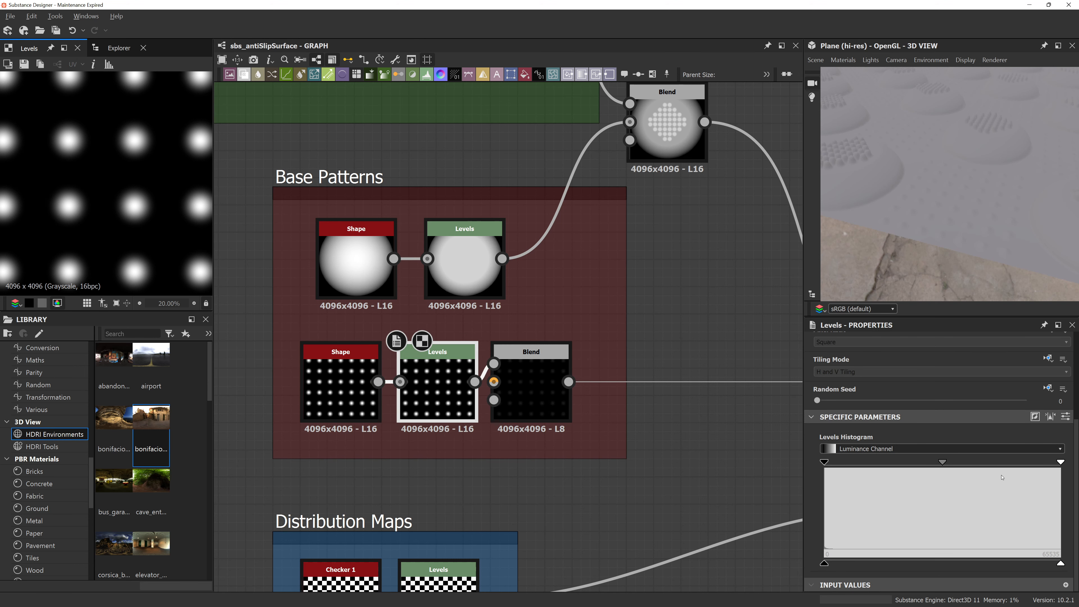
Step: Lower the input and output white points of the bell pattern's Levels node to flatten the stud tops
drag(1060, 463, 959, 463)
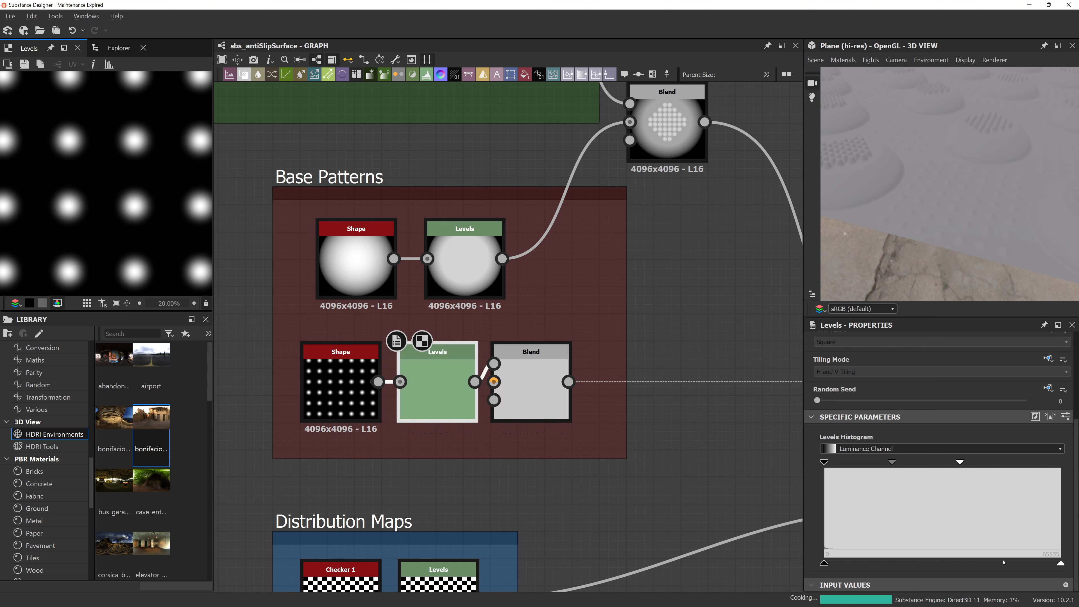
drag(1060, 563, 963, 563)
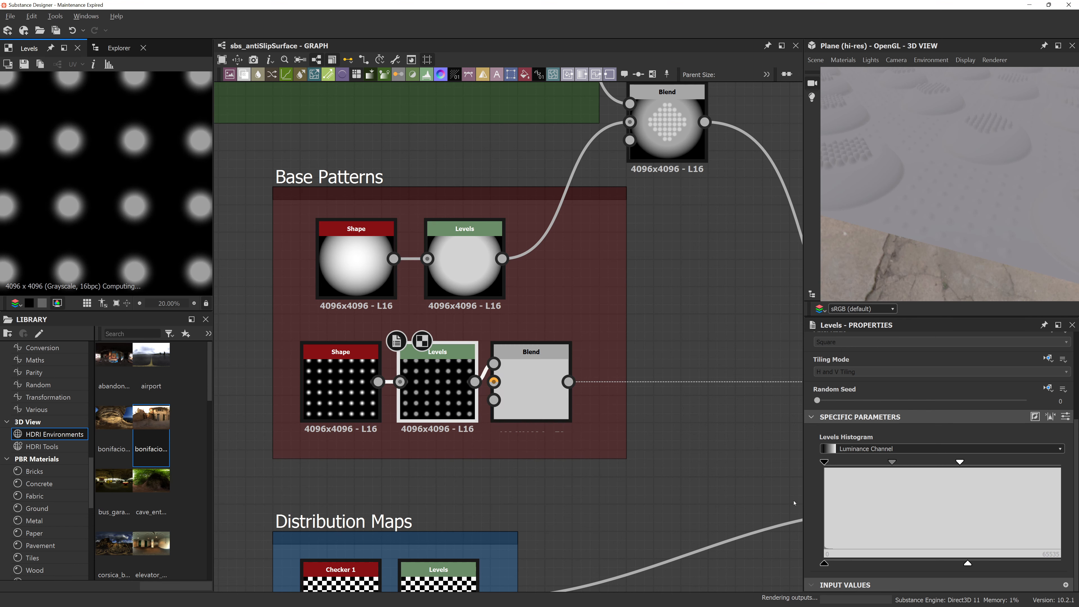
Step: Set the Opacity of the small studs' Blend node to 0.35 and check the stud height on the plane
scroll(957, 236, up, 5)
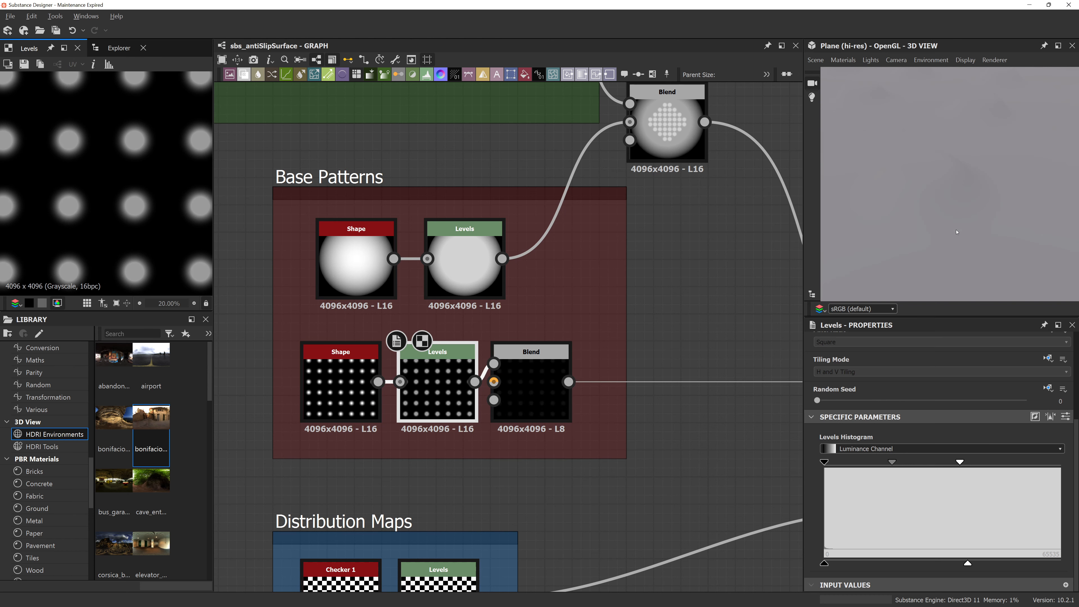
click(530, 383)
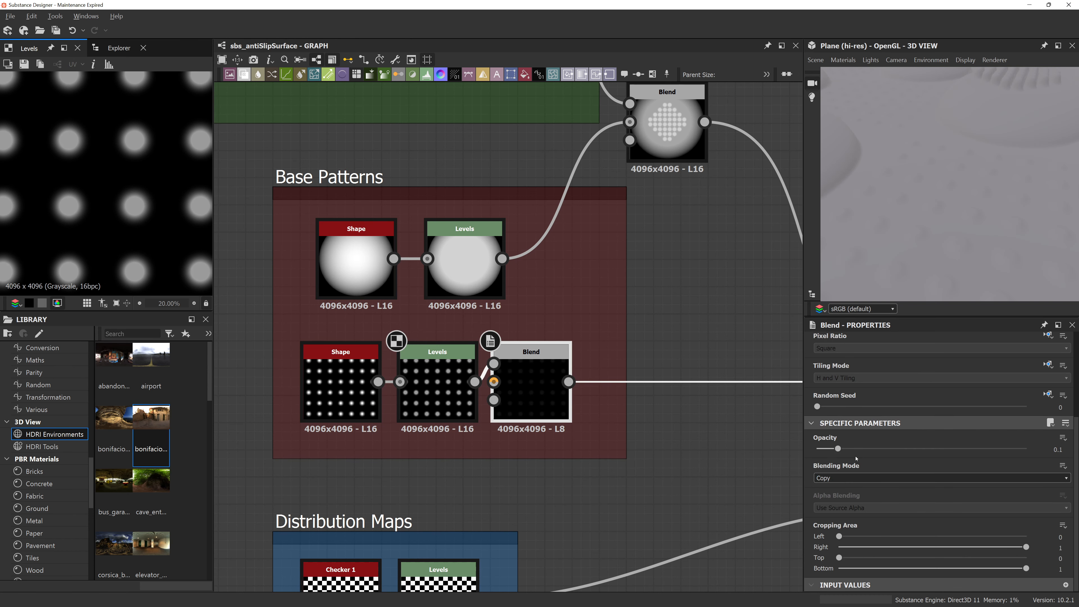
drag(846, 449, 889, 449)
scroll(958, 264, down, 5)
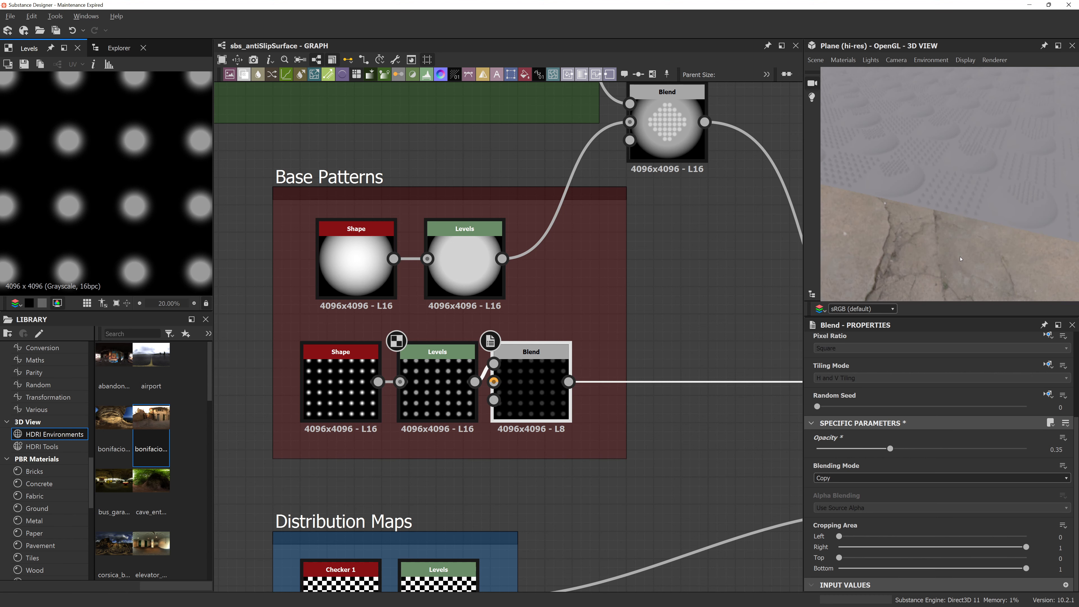
scroll(945, 196, up, 6)
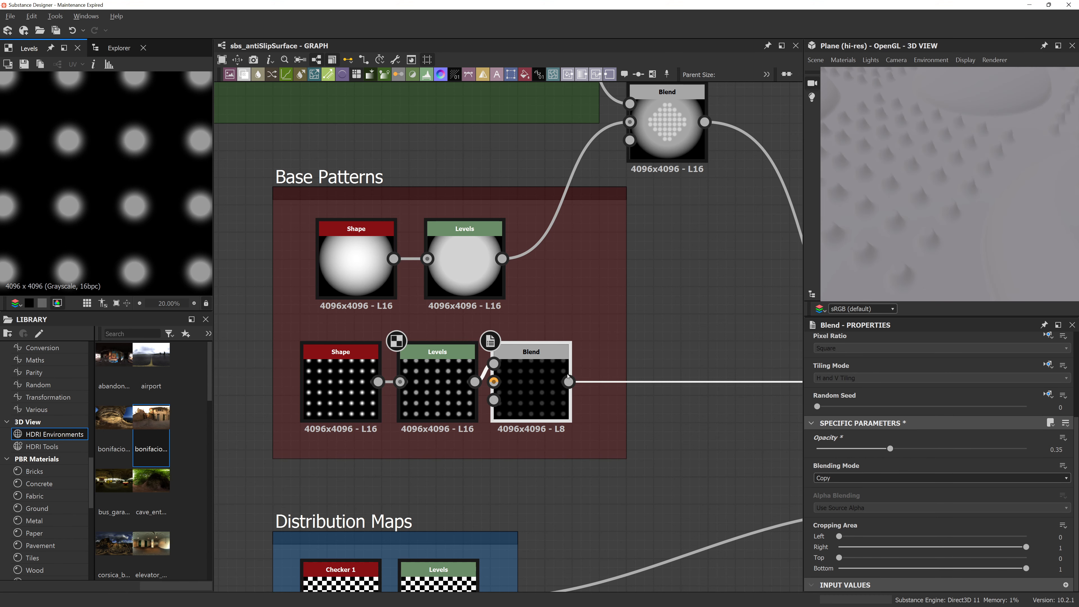
Step: Raise the input midpoint of the small studs' Levels node towards its white point and check the sharpened studs on the plane
click(438, 387)
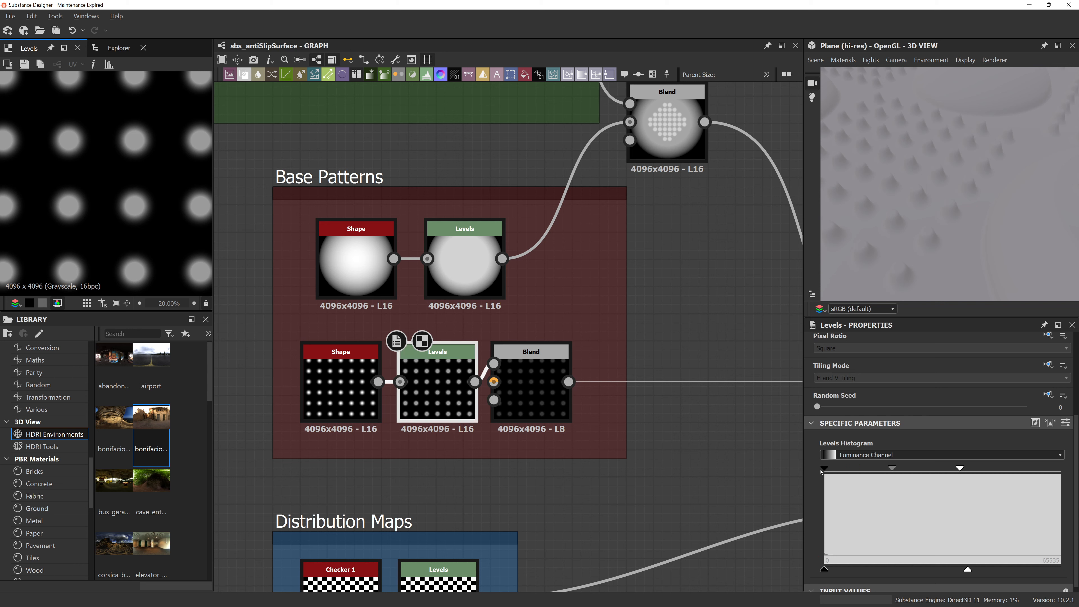
drag(892, 468, 934, 468)
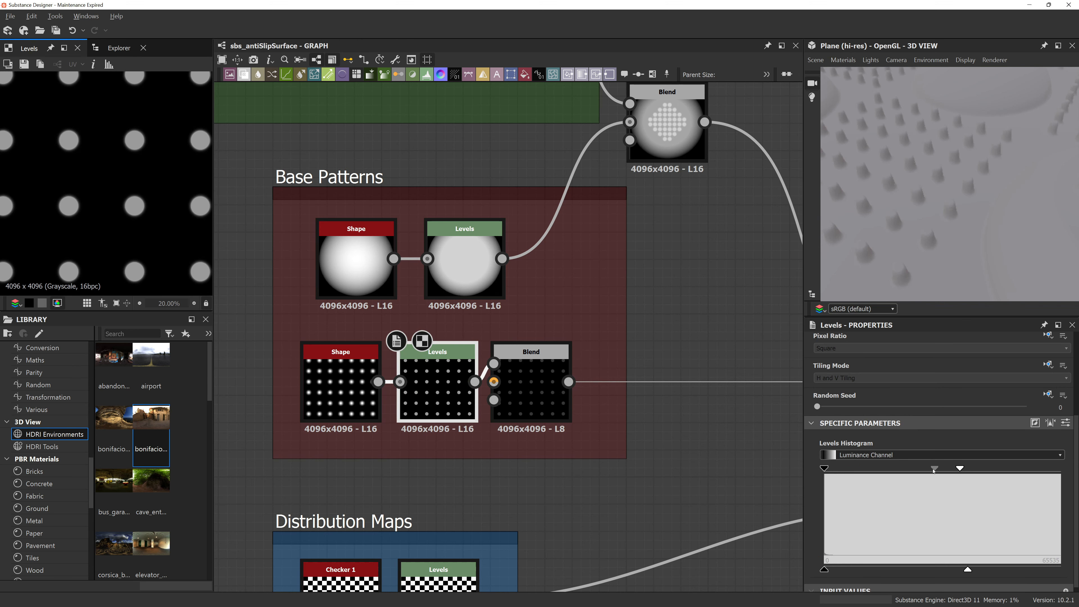
scroll(922, 249, down, 5)
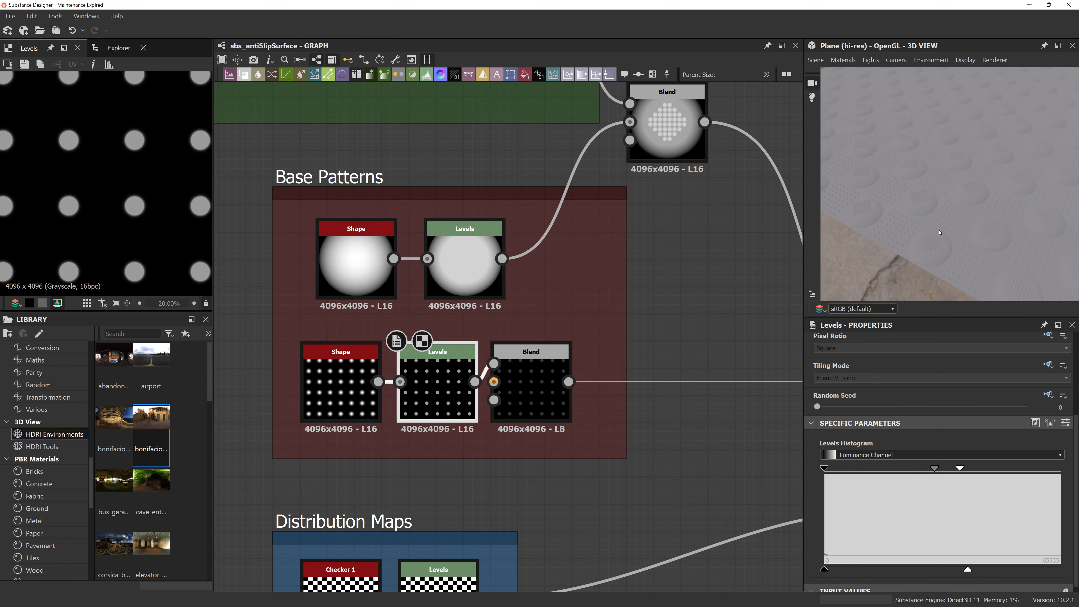
scroll(922, 249, up, 3)
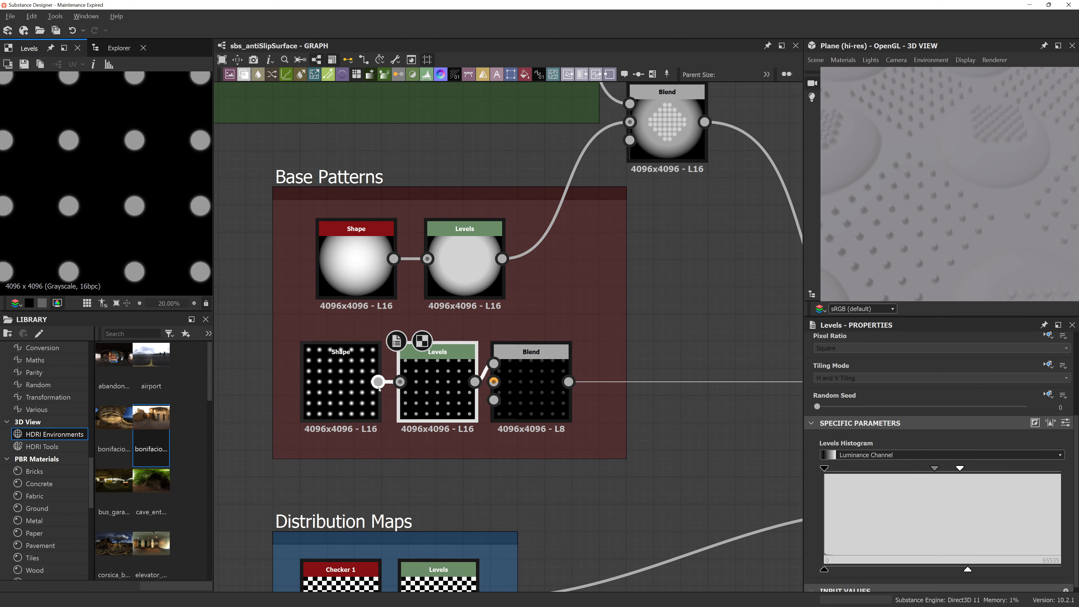
Step: Set the tiled studs' Shape Pattern to Hemisphere and inspect the rounded studs on the plane from a low angle
click(341, 382)
scroll(875, 500, down, 3)
scroll(874, 500, down, 1)
click(846, 558)
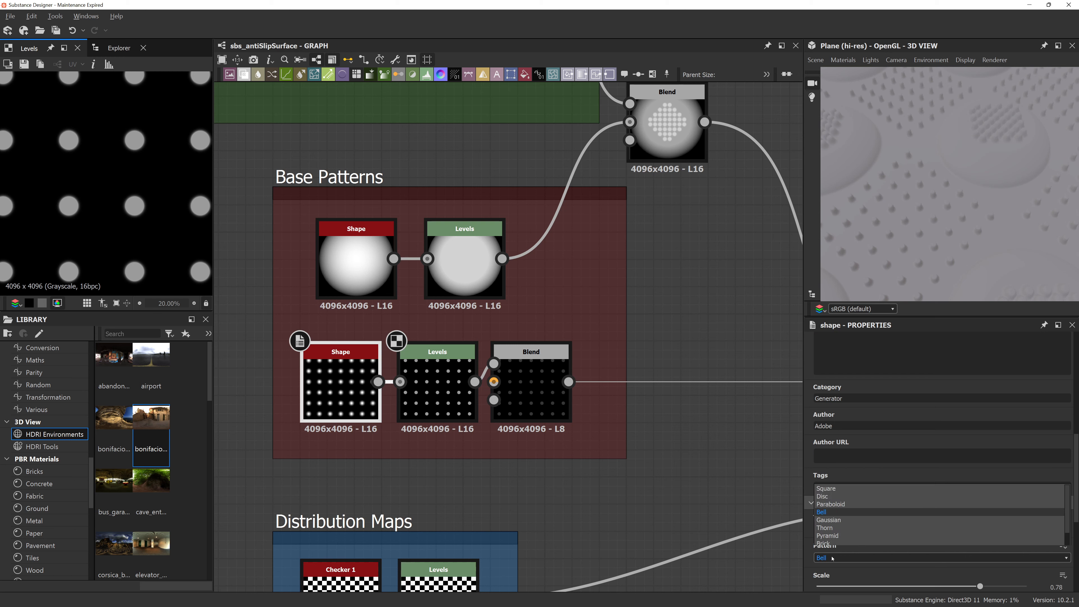
click(835, 546)
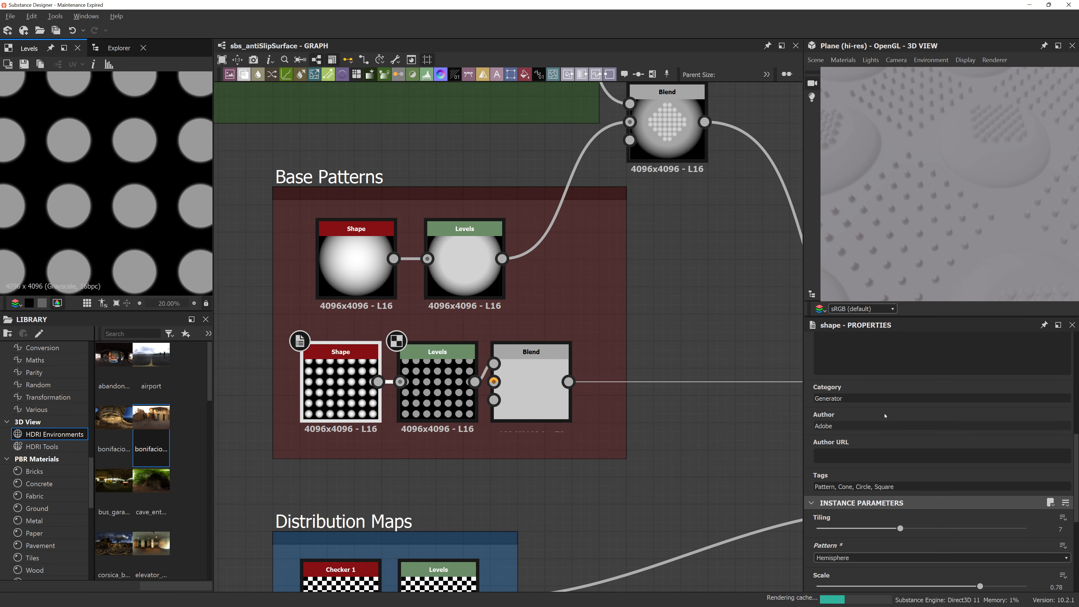
scroll(897, 293, down, 2)
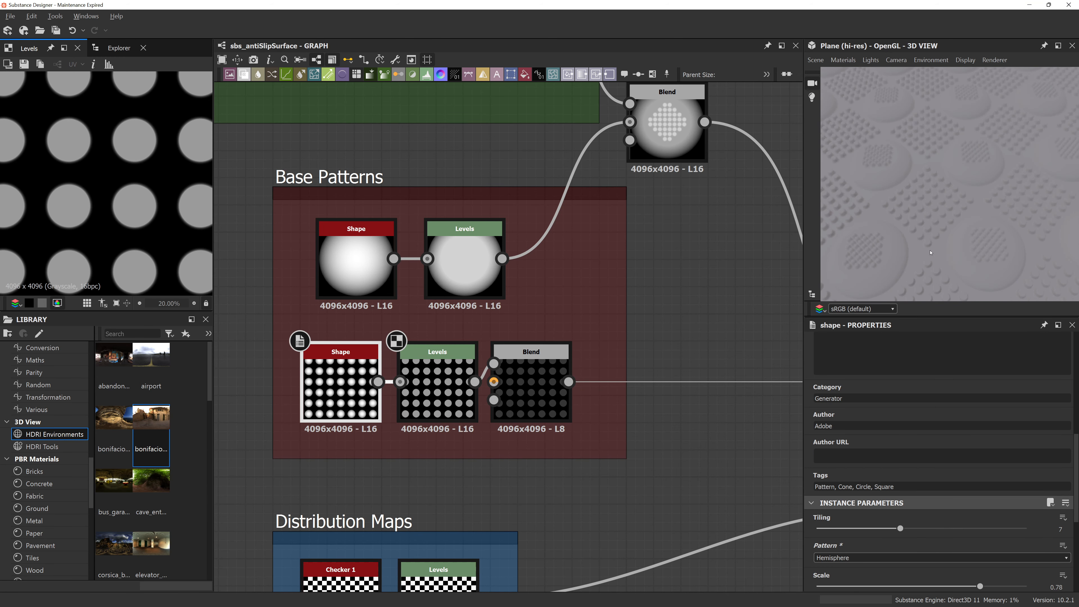
scroll(930, 252, down, 2)
drag(980, 217, 945, 192)
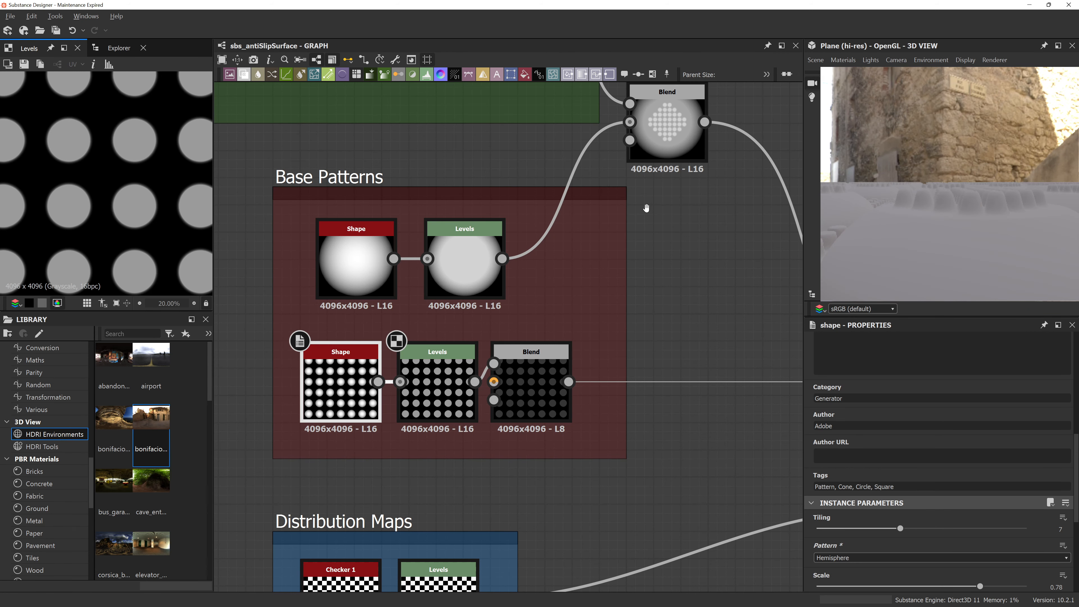
Step: Set the Opacity of the subtracting Blend node above the base patterns to 0.08 and check the relief on the plane
middle_drag(646, 208, 624, 269)
click(644, 188)
drag(852, 449, 833, 451)
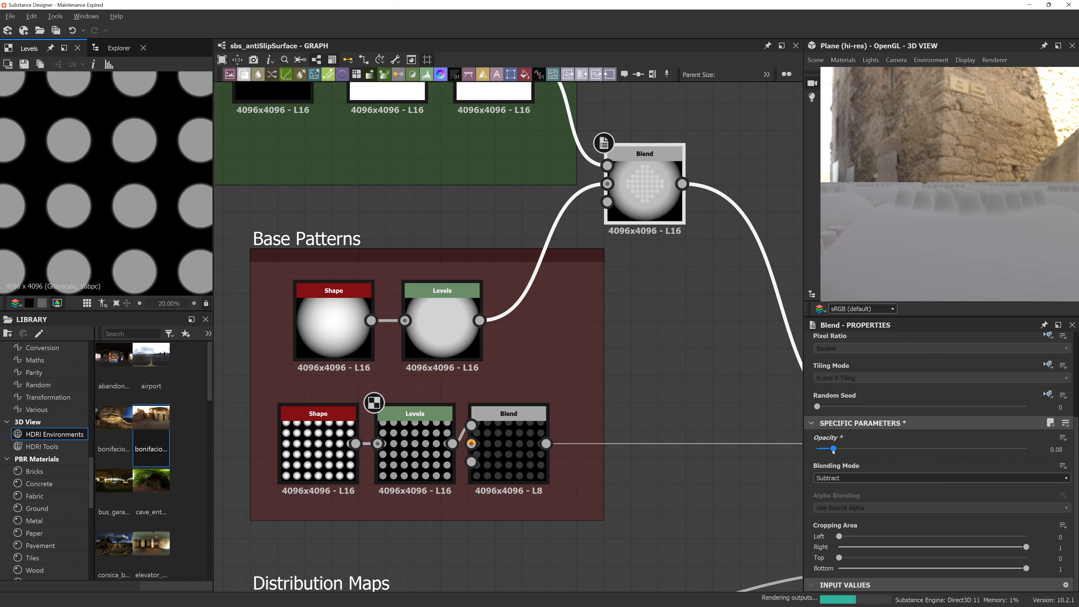
mouse_move(951, 200)
mouse_down()
mouse_move(957, 234)
mouse_move(996, 199)
mouse_move(937, 204)
mouse_up()
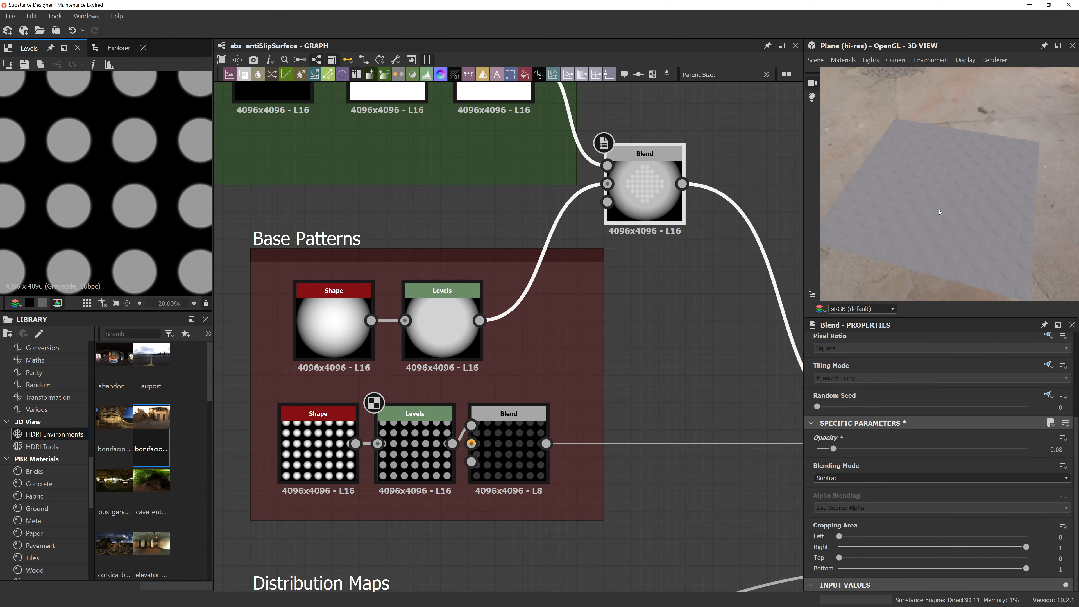
scroll(690, 343, down, 5)
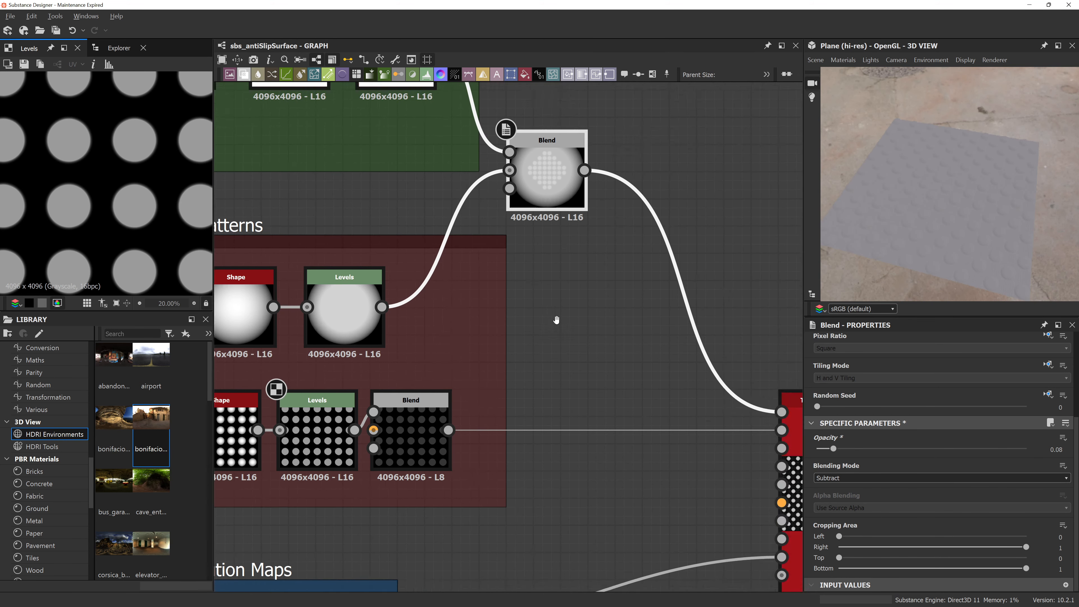
Step: Try driving the Roughness output directly from the Tile Sampler and inspect the reflections on the plane
middle_drag(690, 342, 548, 284)
scroll(643, 328, up, 5)
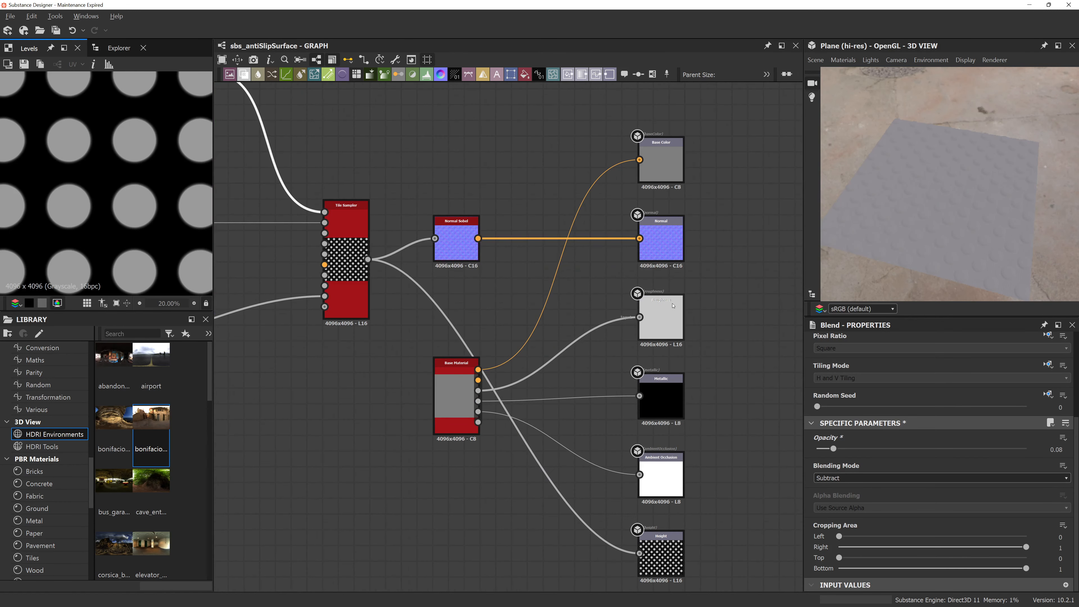
middle_drag(474, 279, 477, 313)
scroll(550, 348, up, 3)
scroll(505, 332, down, 2)
double_click(366, 267)
scroll(106, 183, down, 5)
middle_drag(552, 323, 458, 303)
drag(279, 257, 606, 326)
scroll(951, 204, up, 4)
drag(956, 238, 935, 179)
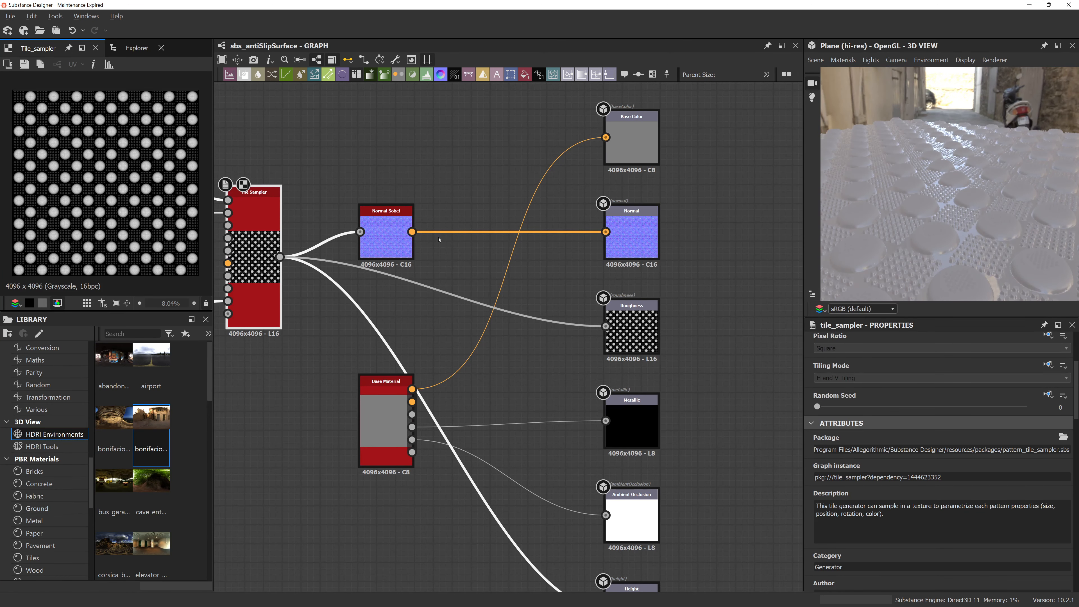
Step: Open the FloorGrip reference image and examine the wear and shine of the domes and studs up close
middle_drag(354, 158, 453, 147)
click(719, 311)
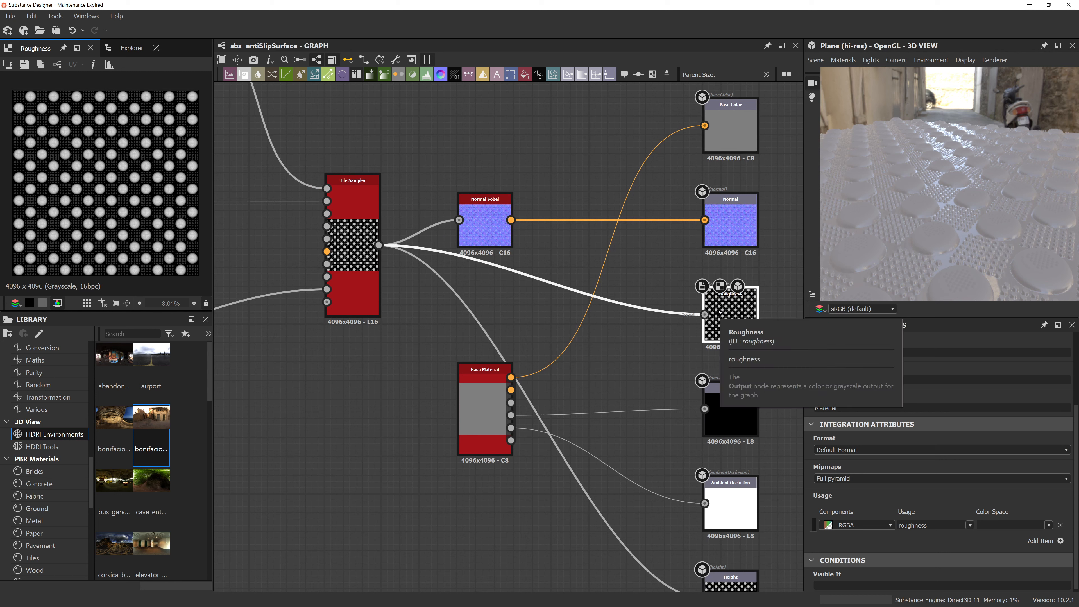
click(130, 55)
double_click(47, 121)
scroll(102, 179, up, 6)
middle_drag(99, 180, 139, 185)
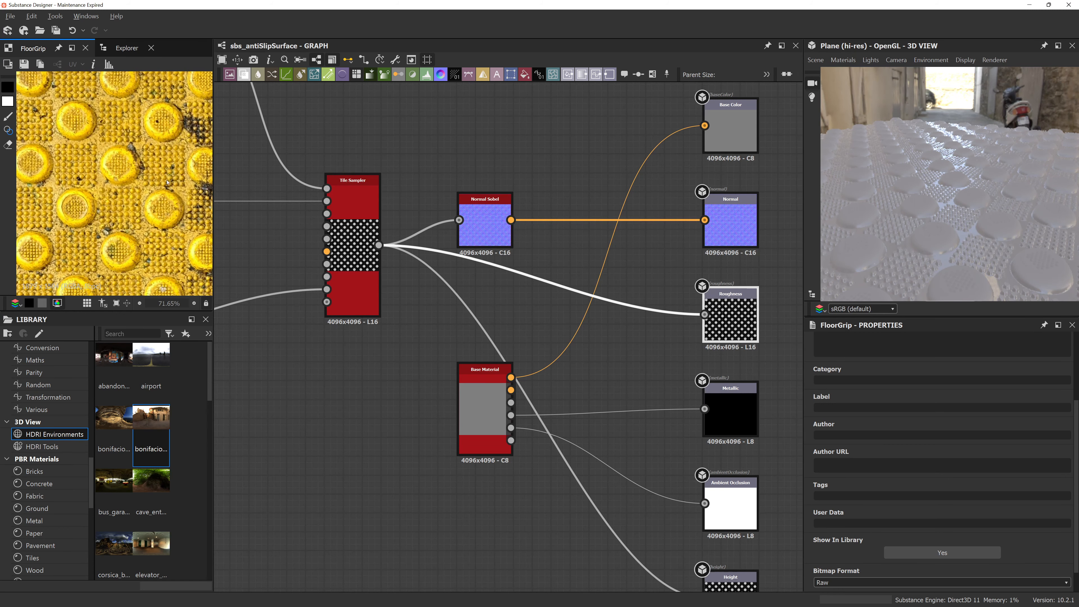
scroll(179, 178, up, 2)
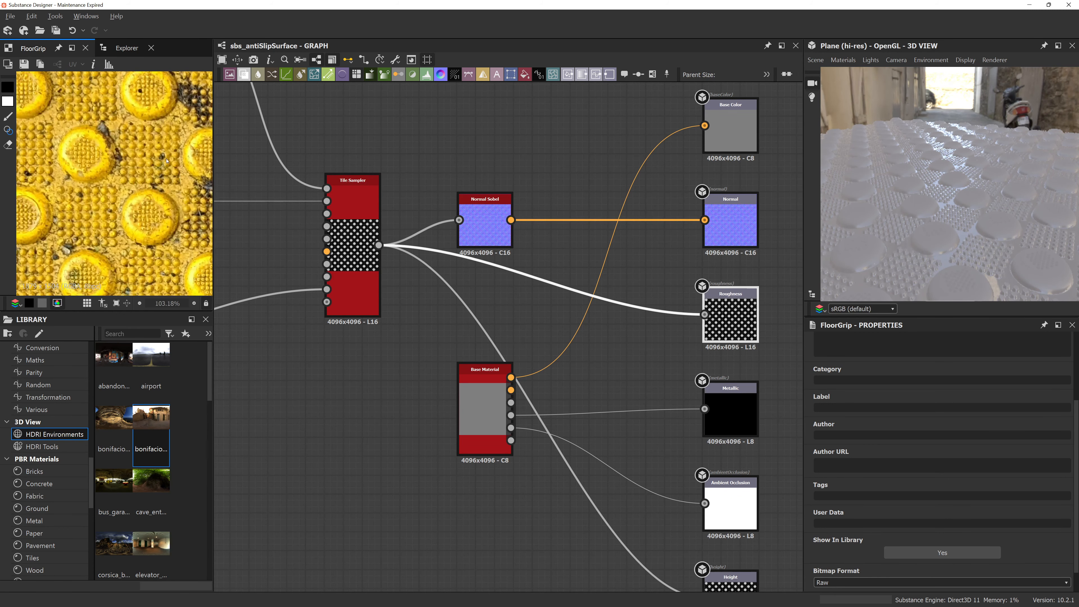
scroll(187, 178, up, 4)
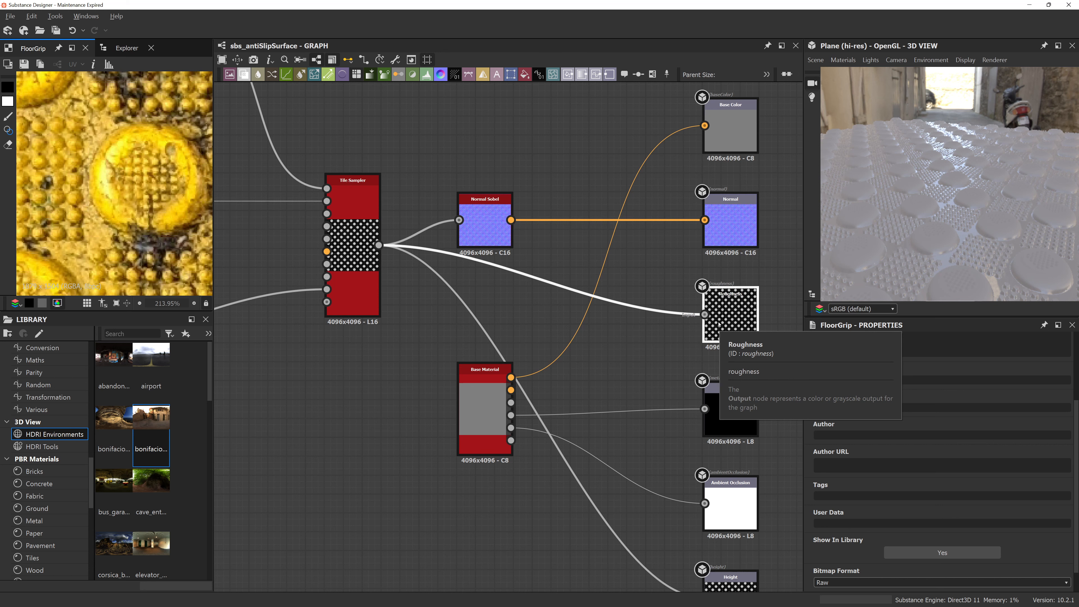
Step: Preview the Tile Sampler's domes up close and add an Invert Grayscale node to its output, placed below Normal Sobel
double_click(352, 204)
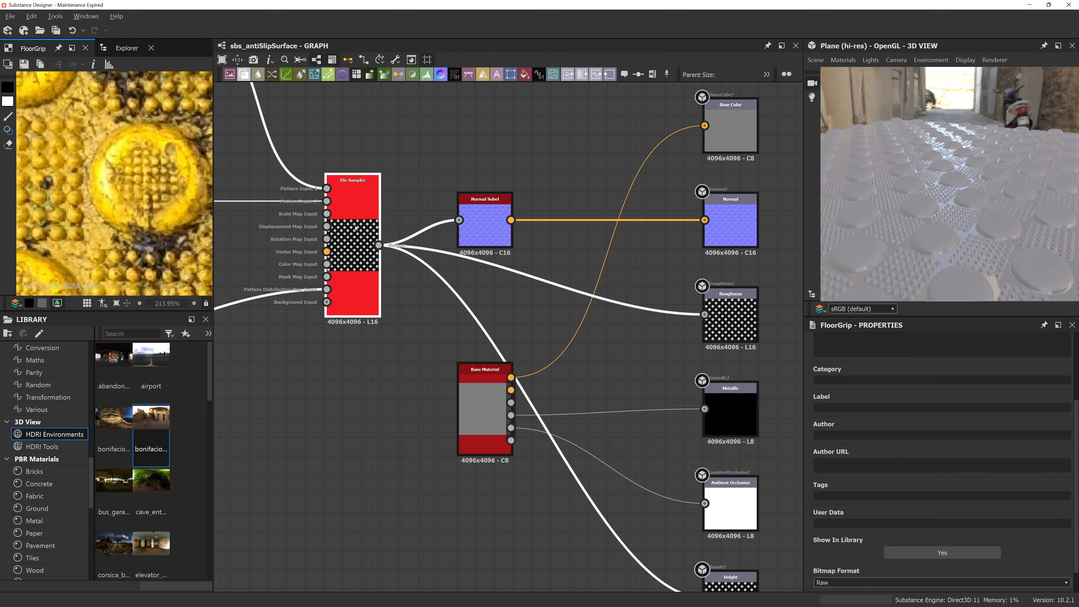
scroll(103, 200, down, 6)
scroll(112, 153, up, 3)
middle_drag(125, 159, 117, 214)
middle_drag(160, 153, 103, 148)
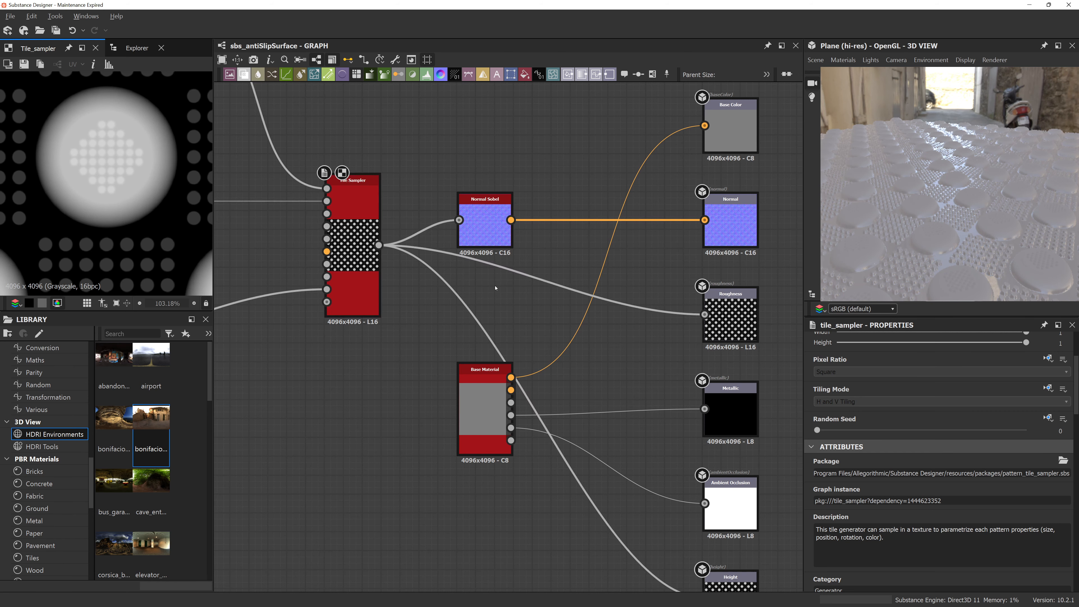
key(space)
text(inv)
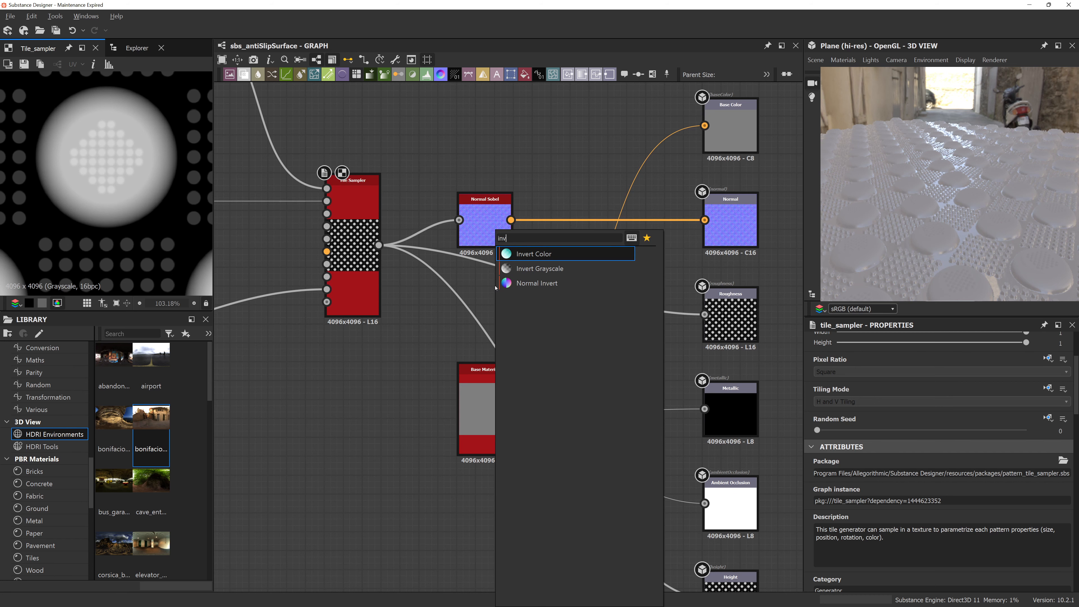
key(Down)
key(Return)
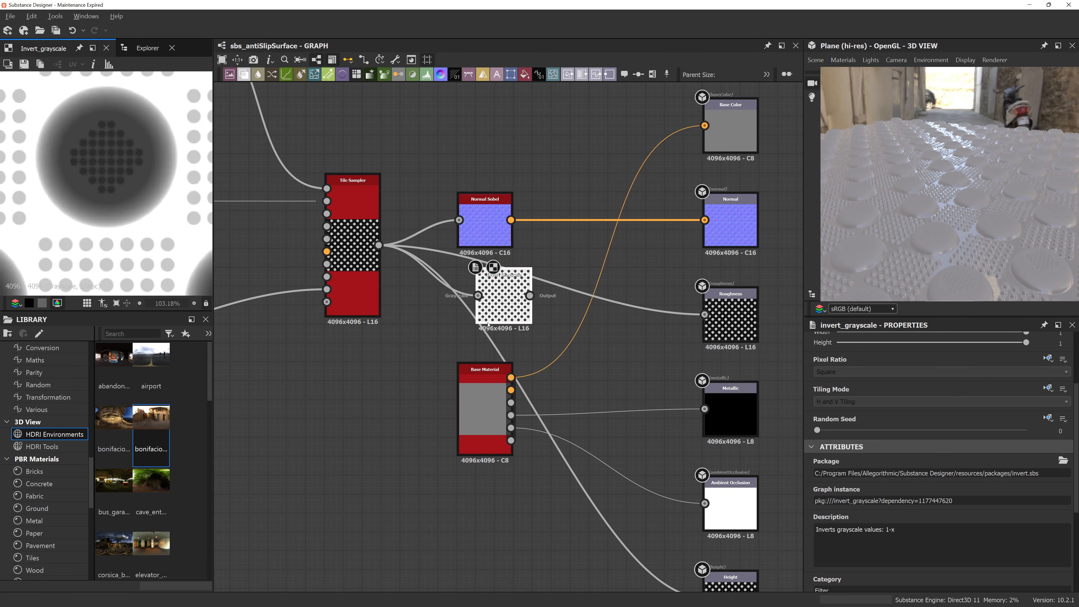
drag(504, 297, 485, 324)
Step: Add a Levels node after Invert Grayscale and place it directly beside it
key(space)
text(lev)
key(Return)
drag(580, 317, 562, 317)
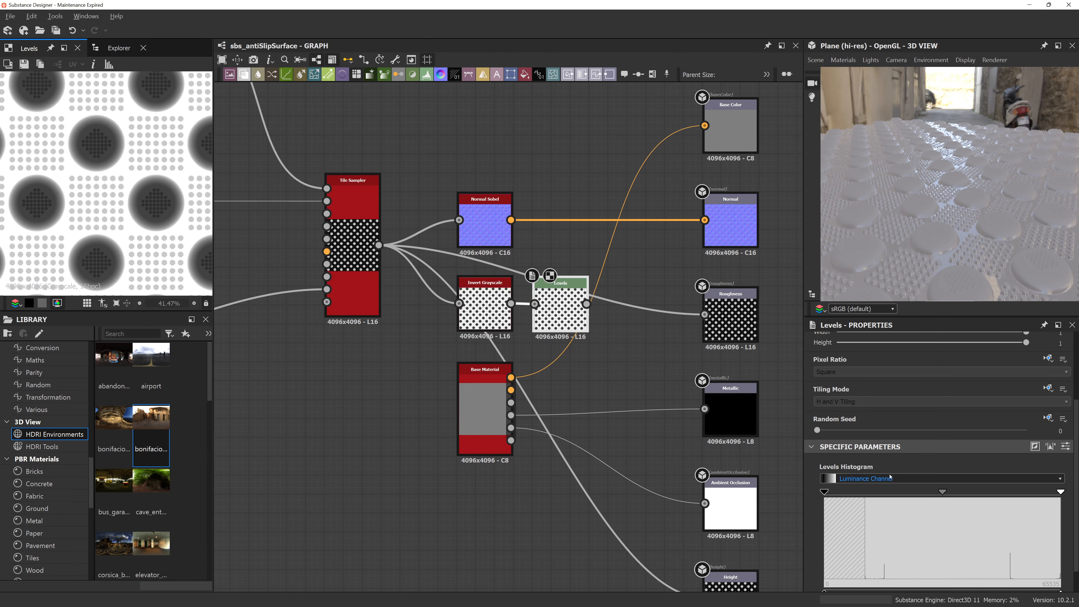
Step: Lower the input and output white points and raise both black points of the new Levels node to compress the inverted map into greys
scroll(1060, 486, down, 1)
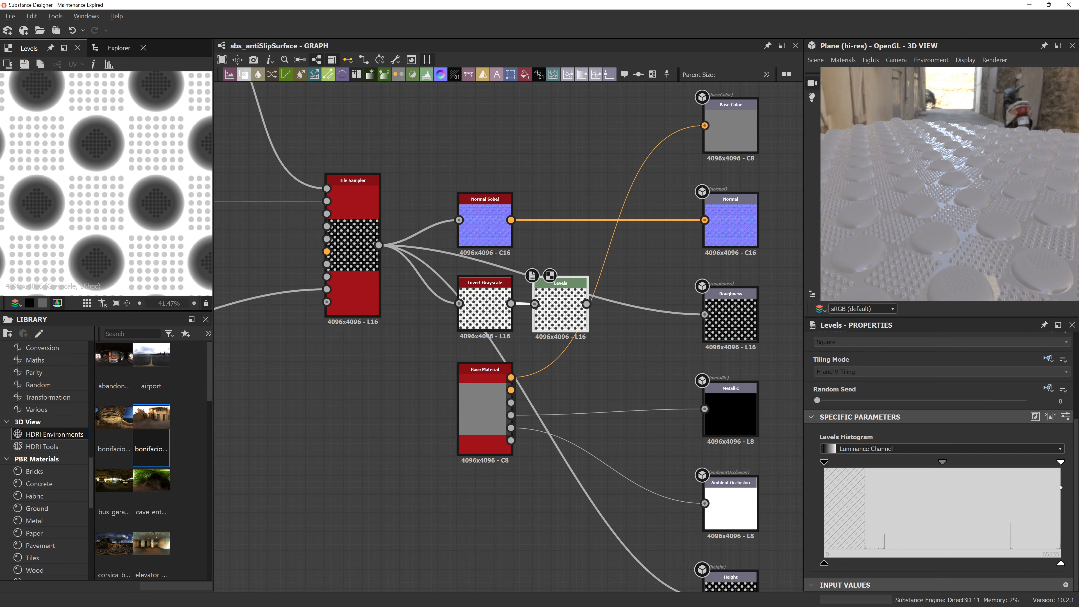
drag(1060, 462, 1033, 462)
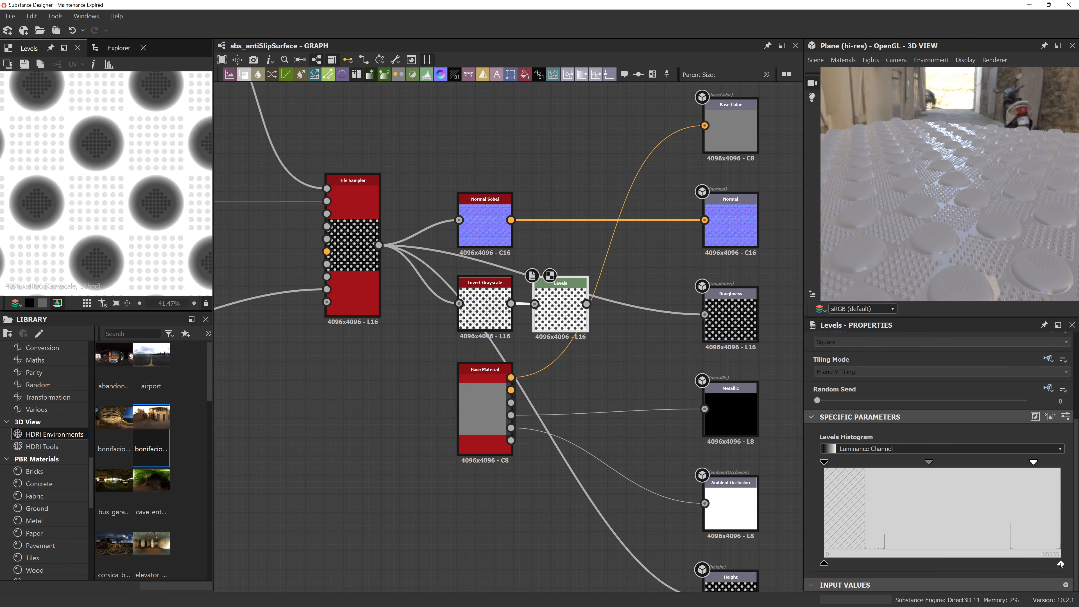
drag(1060, 564, 1025, 564)
drag(1033, 463, 988, 463)
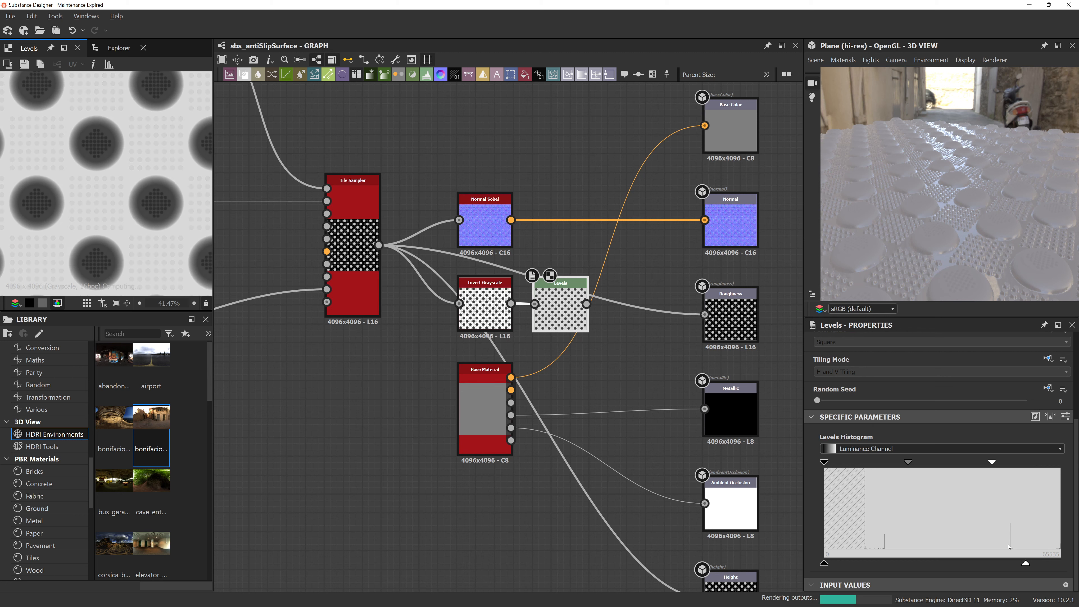
drag(1026, 564, 996, 563)
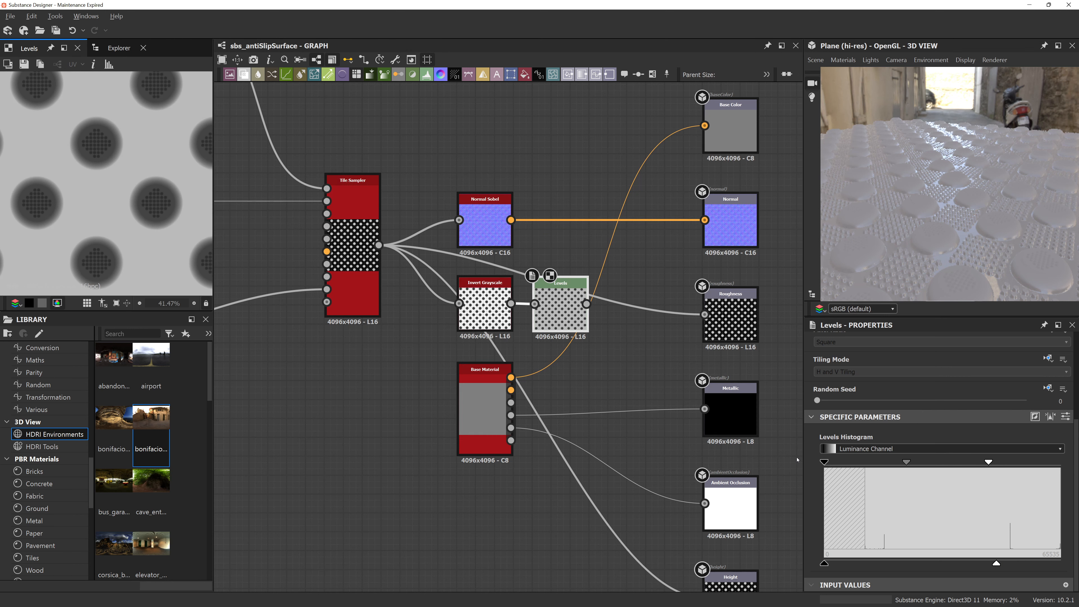
drag(824, 462, 857, 462)
drag(824, 563, 865, 564)
scroll(38, 211, down, 5)
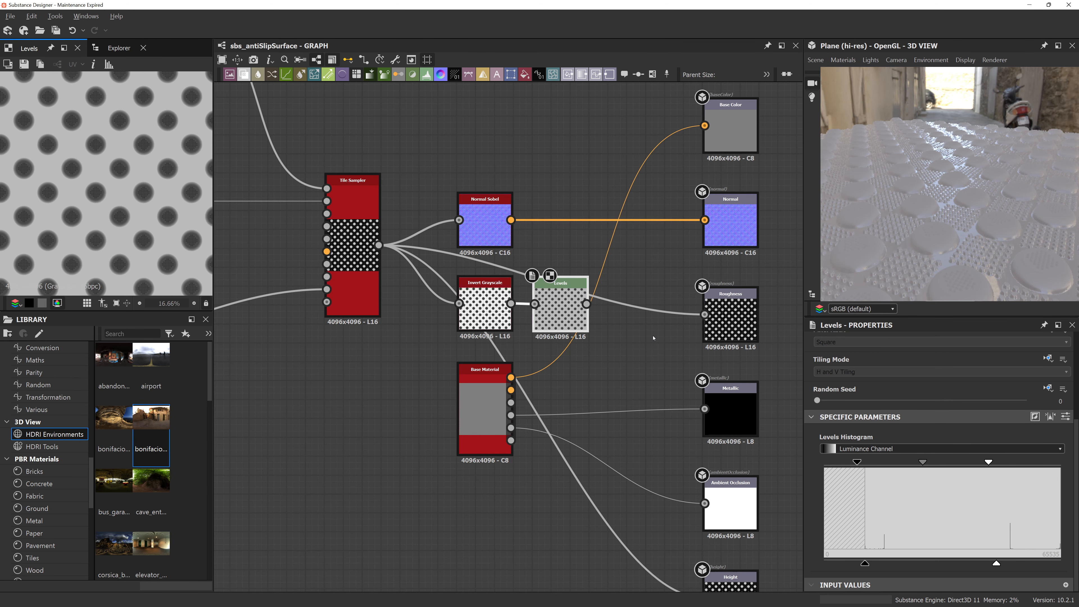
Step: Connect the inverted map's Levels node to the Roughness output and check the reflections on the plane
middle_drag(650, 337, 584, 326)
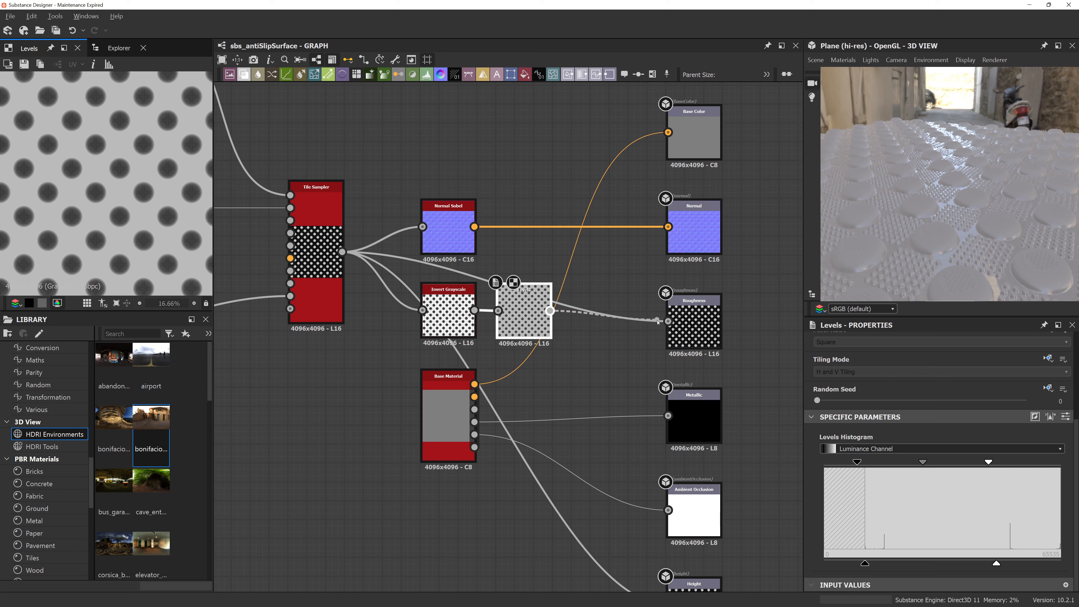
drag(930, 232, 967, 201)
scroll(967, 201, up, 3)
scroll(967, 202, down, 6)
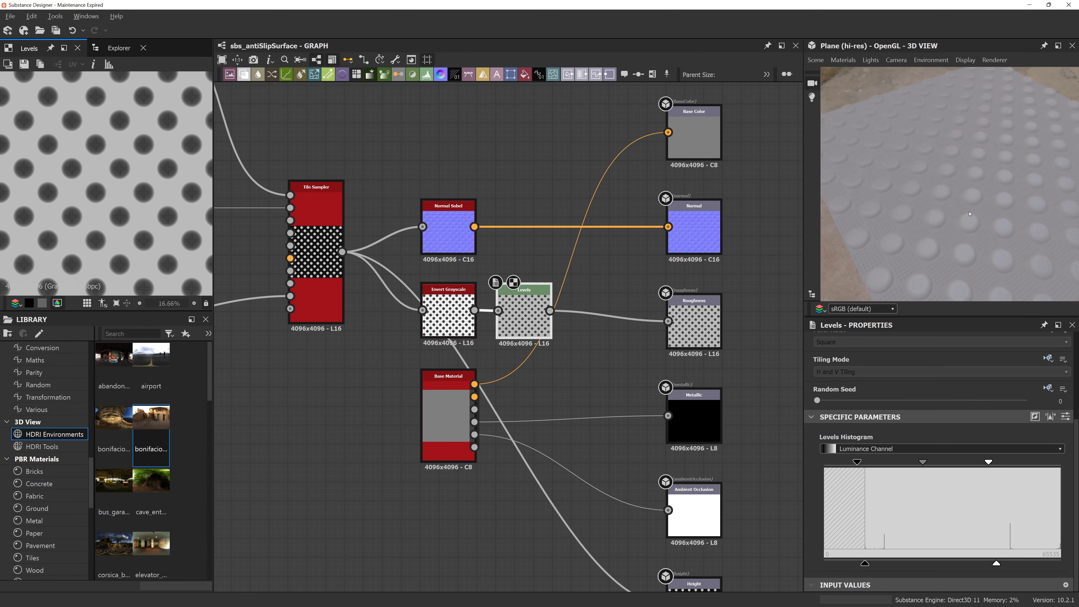
Step: Light the 3D view with the airport HDRI environment and check the domes on the plane up close
scroll(137, 421, down, 3)
scroll(144, 427, up, 5)
drag(150, 385, 897, 188)
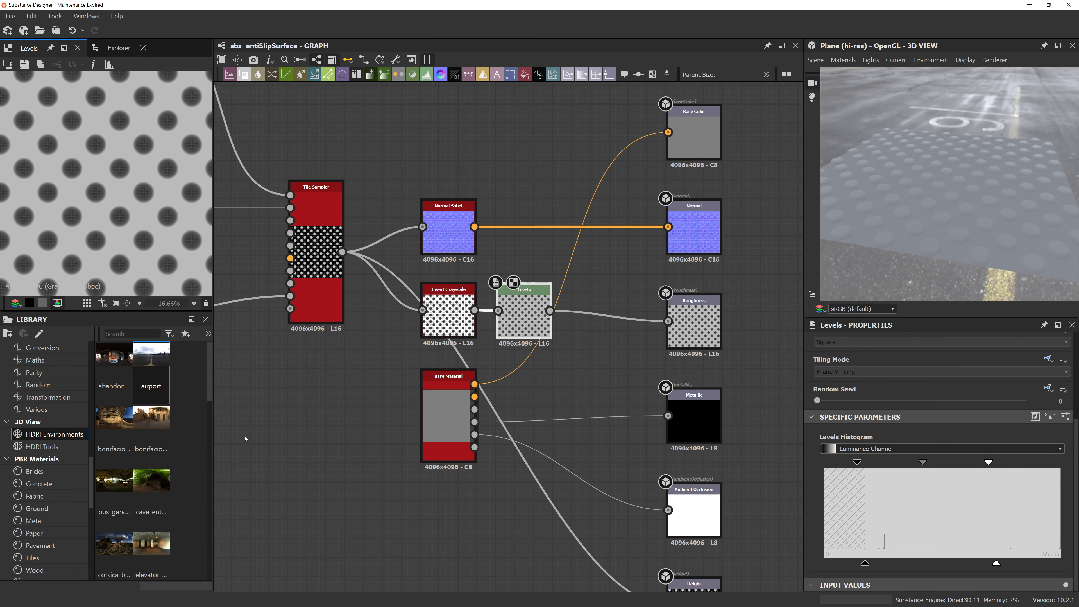
scroll(952, 188, up, 3)
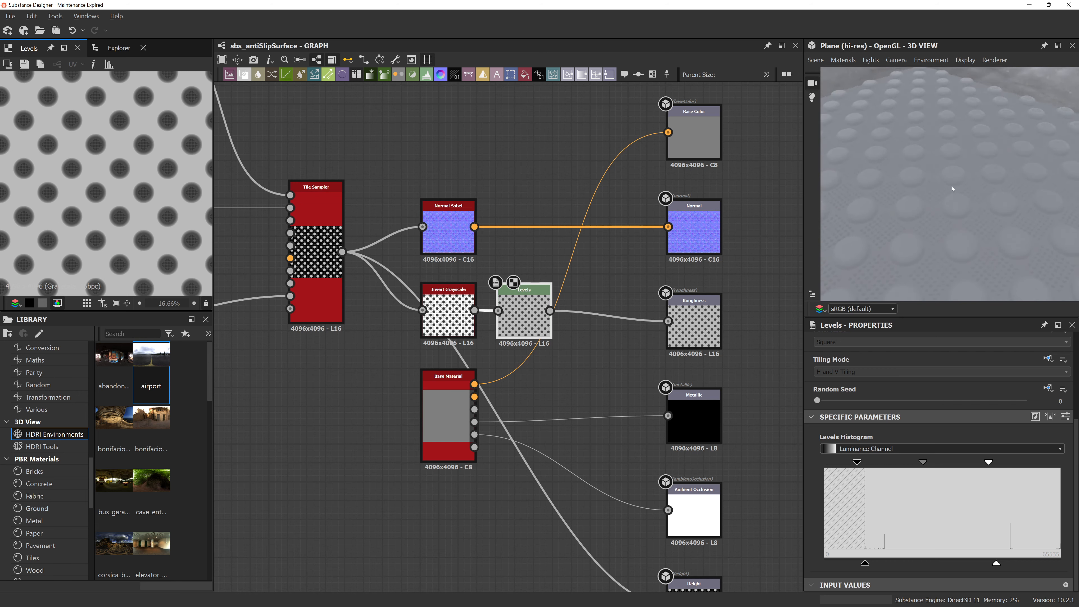
Step: Set the Normal Sobel node's intensity to 3 and check the relief on the plane up close
scroll(952, 189, up, 3)
drag(952, 189, 891, 193)
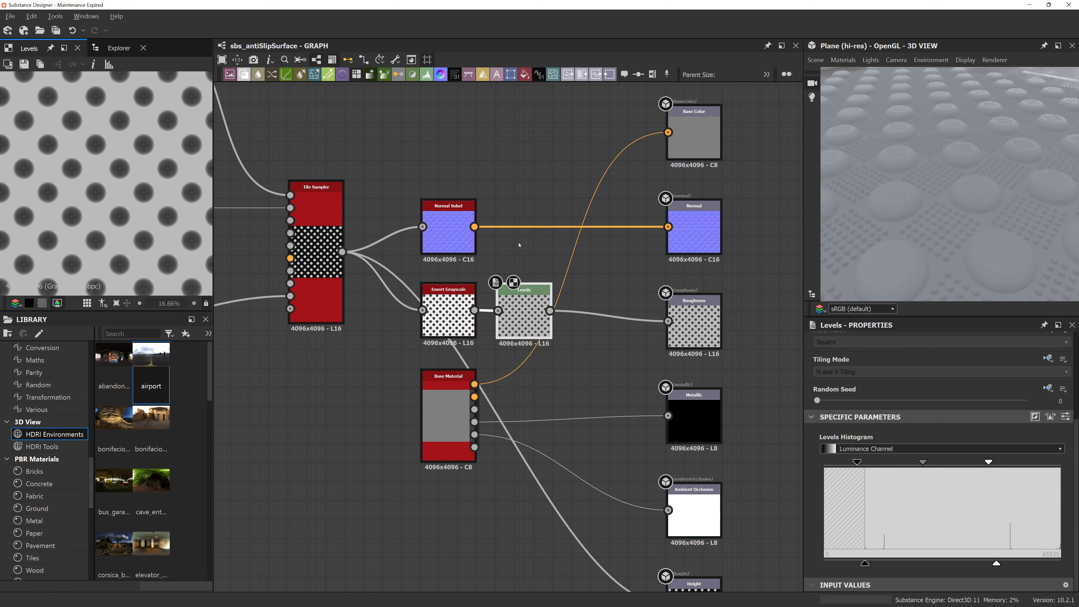
click(461, 238)
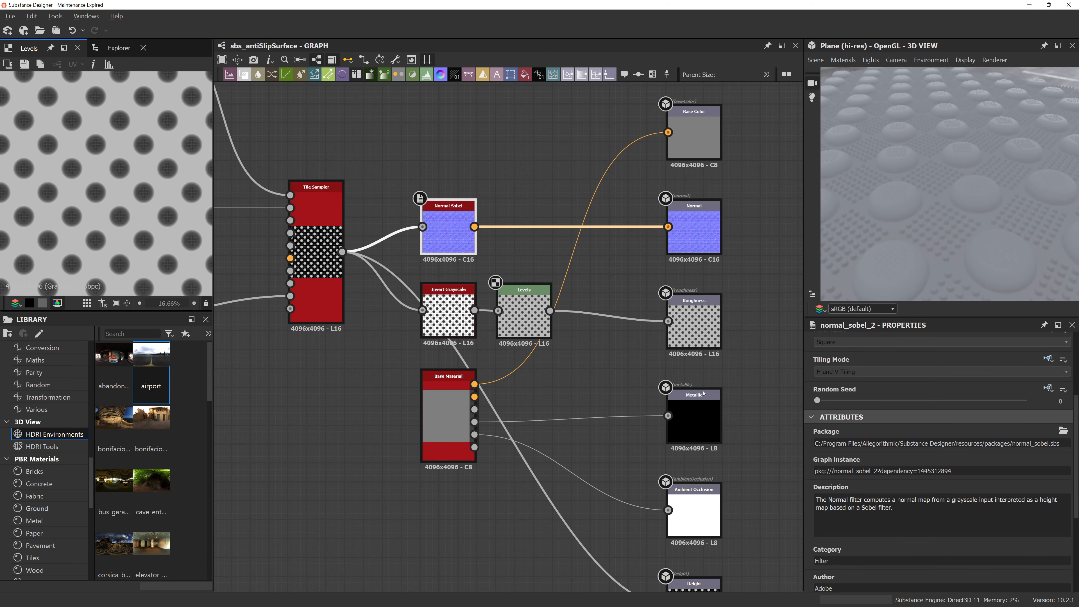
scroll(910, 483, down, 4)
drag(886, 557, 1026, 557)
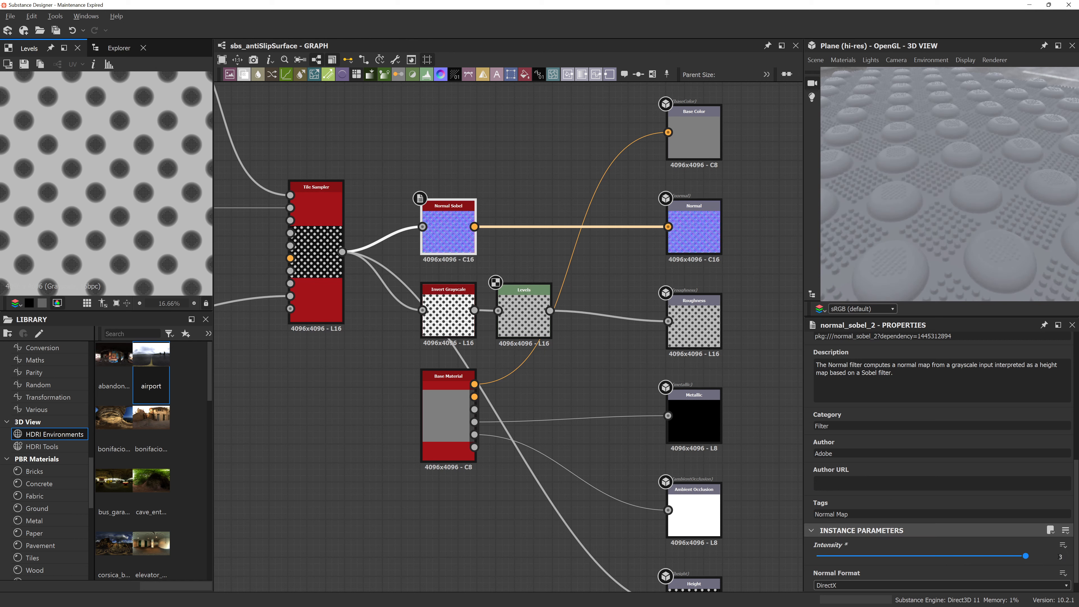
scroll(977, 187, down, 4)
mouse_move(976, 187)
mouse_down()
mouse_move(1036, 215)
mouse_move(1004, 181)
mouse_move(988, 186)
mouse_move(987, 204)
mouse_up()
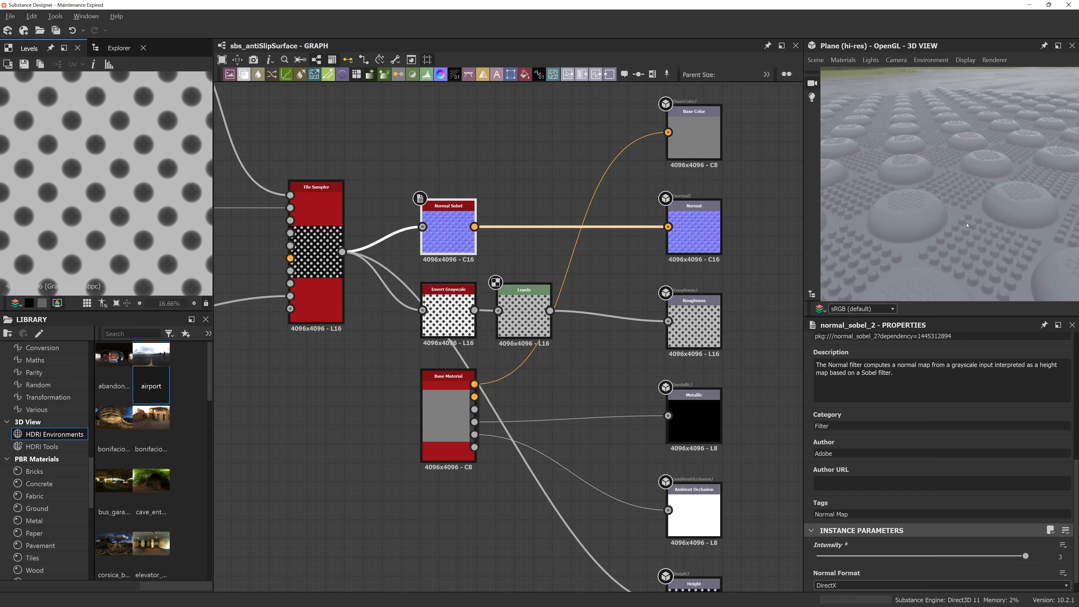
Step: Light the 3D view with the second bonifacio HDRI environment, then widen the view to check the domes up close
drag(162, 429, 897, 83)
drag(869, 140, 946, 203)
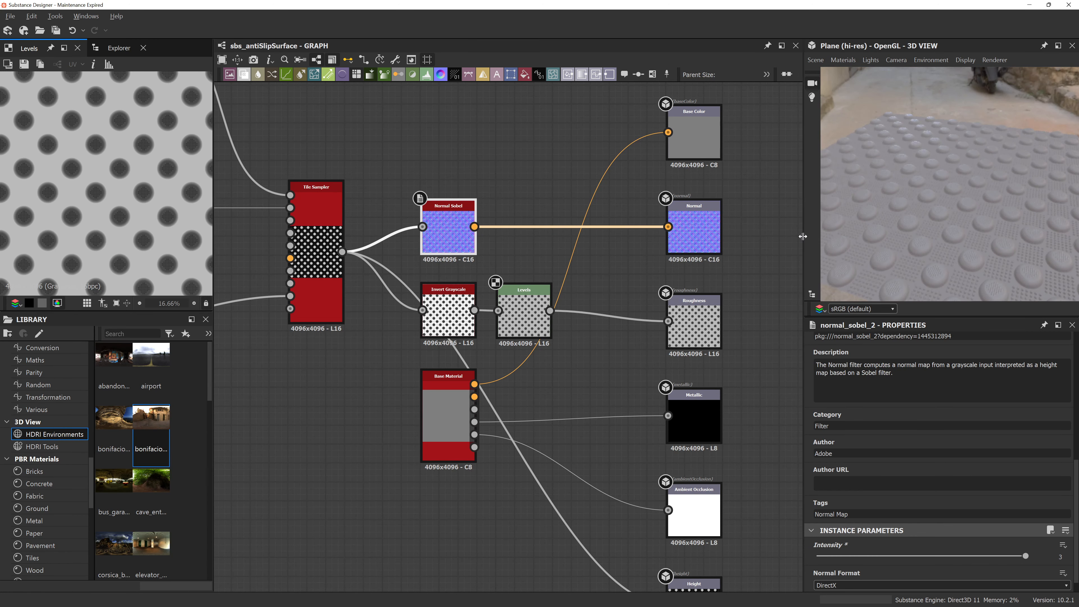
drag(802, 237, 750, 237)
scroll(954, 190, up, 6)
scroll(954, 190, down, 5)
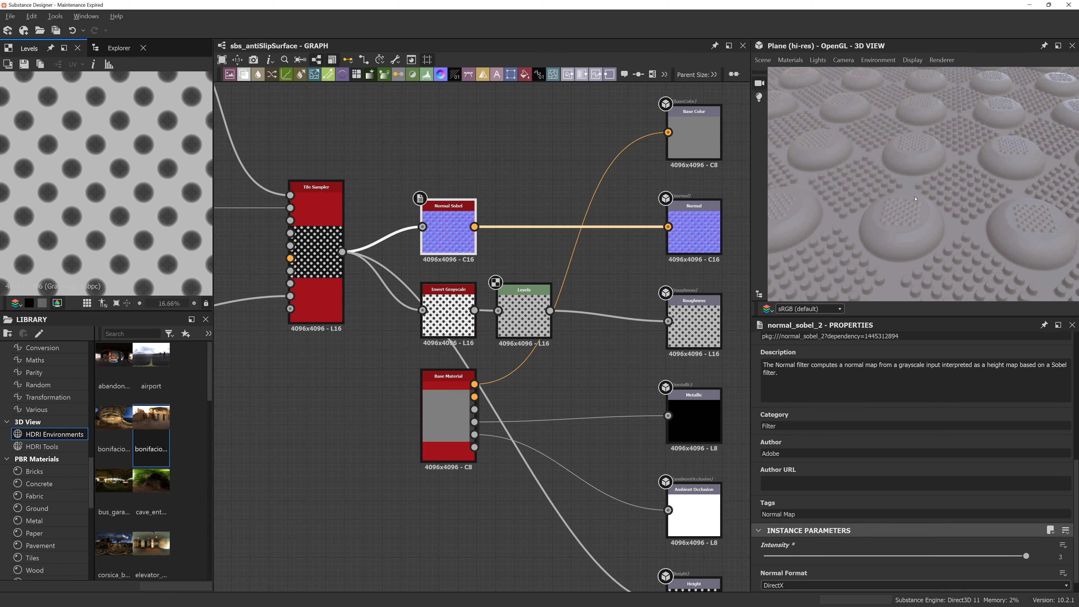
drag(1005, 192, 942, 169)
scroll(986, 191, up, 4)
Step: Lower the input and output black points of the Levels node feeding Roughness and check the reflections on the plane
click(523, 315)
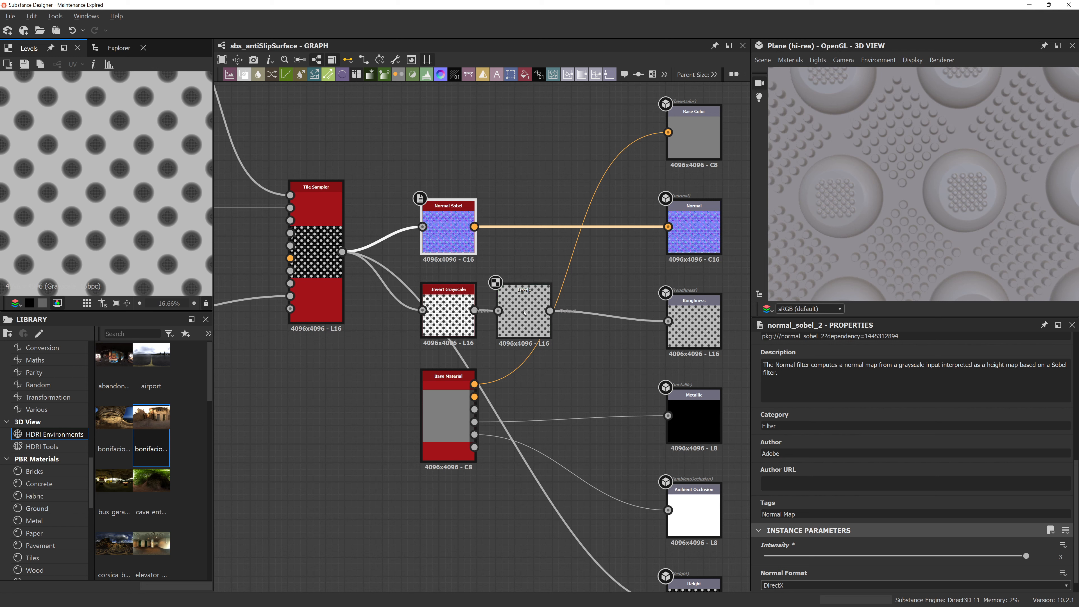
drag(810, 463, 795, 463)
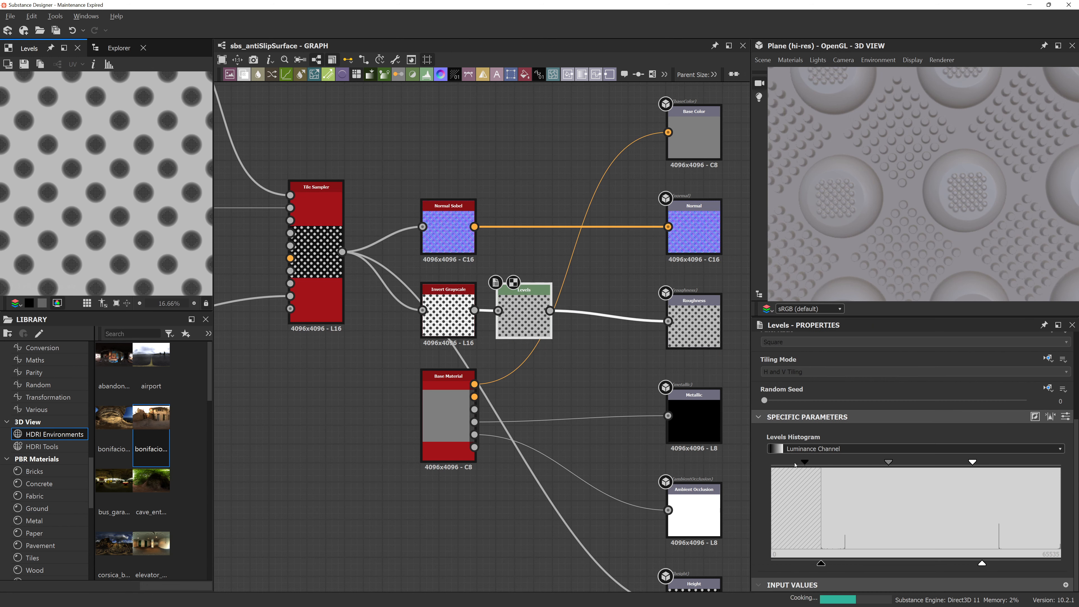
drag(820, 562, 800, 565)
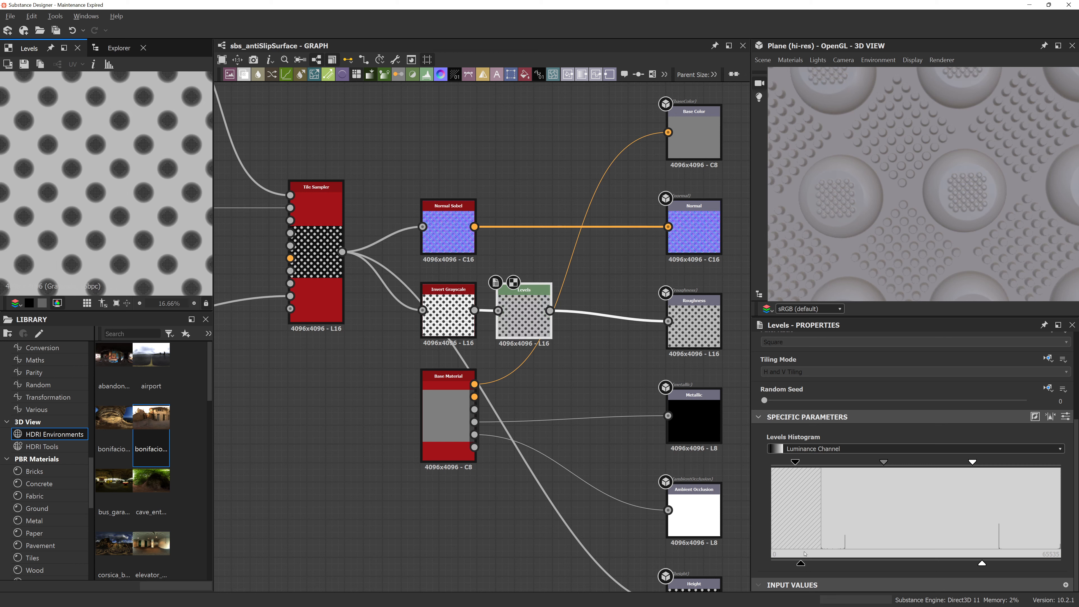
drag(800, 563, 780, 563)
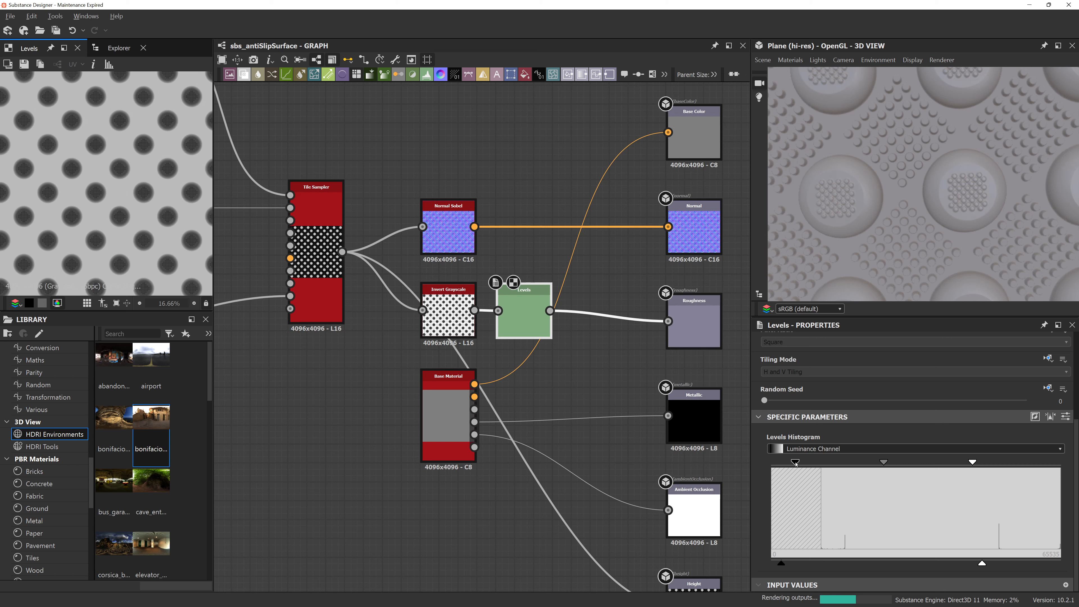
drag(795, 463, 785, 462)
drag(968, 153, 935, 183)
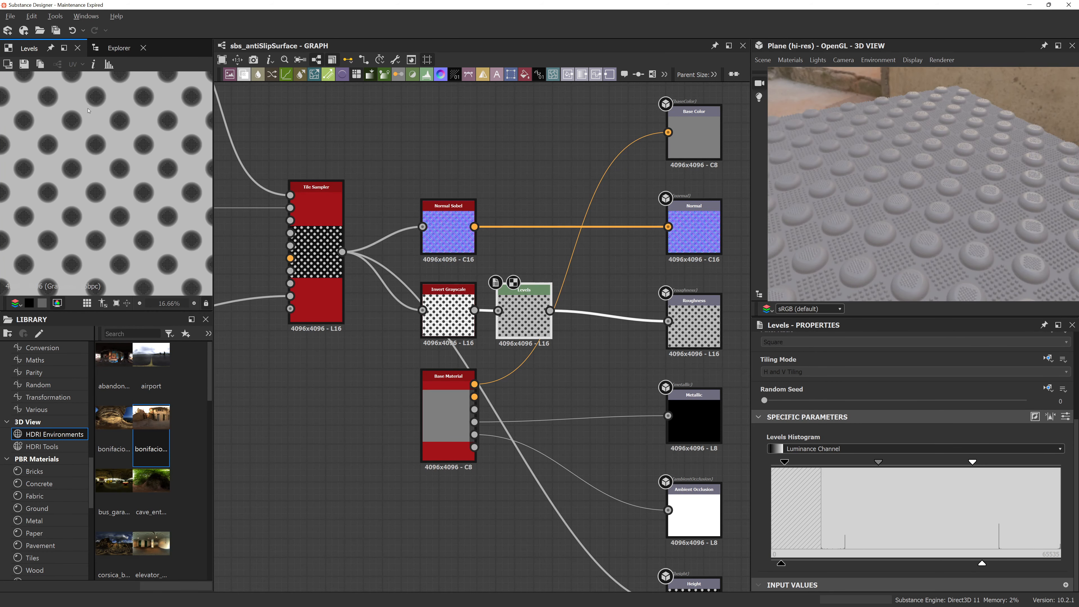
Step: Show the yellow floor reference photo in the 2D view and move the nodes after the Tile Sampler further away as a group
click(119, 47)
double_click(67, 138)
drag(395, 98, 739, 586)
drag(448, 317, 524, 336)
middle_drag(383, 149, 375, 222)
Step: Feed the Tile Sampler's output into a new Ambient Occlusion (HBAO) node with Height Depth 0.26 and Radius 0.06
drag(335, 325, 476, 158)
text(ambient)
key(Return)
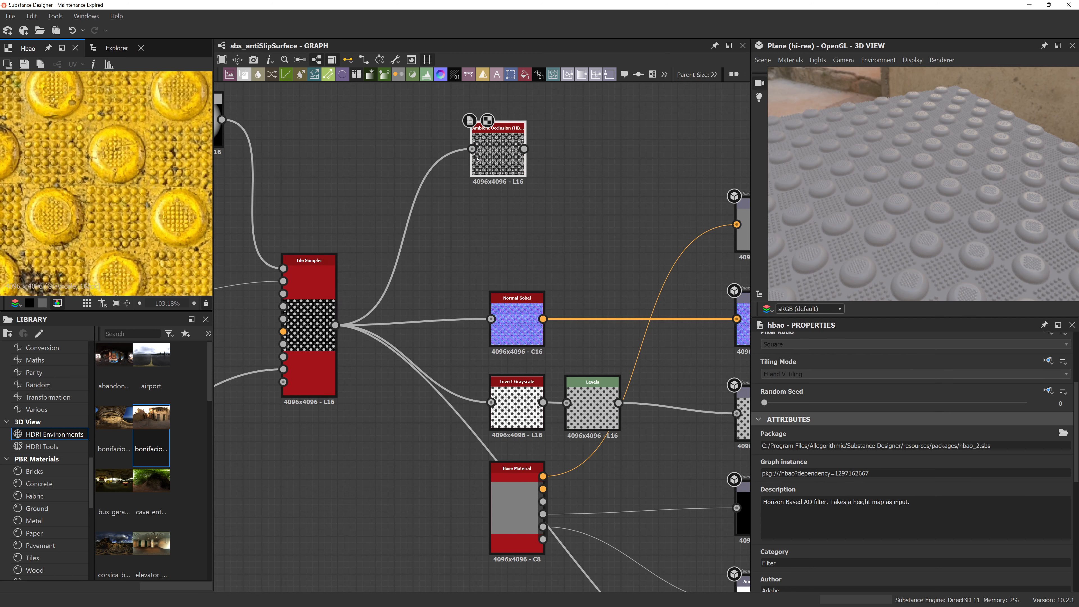
scroll(111, 191, down, 4)
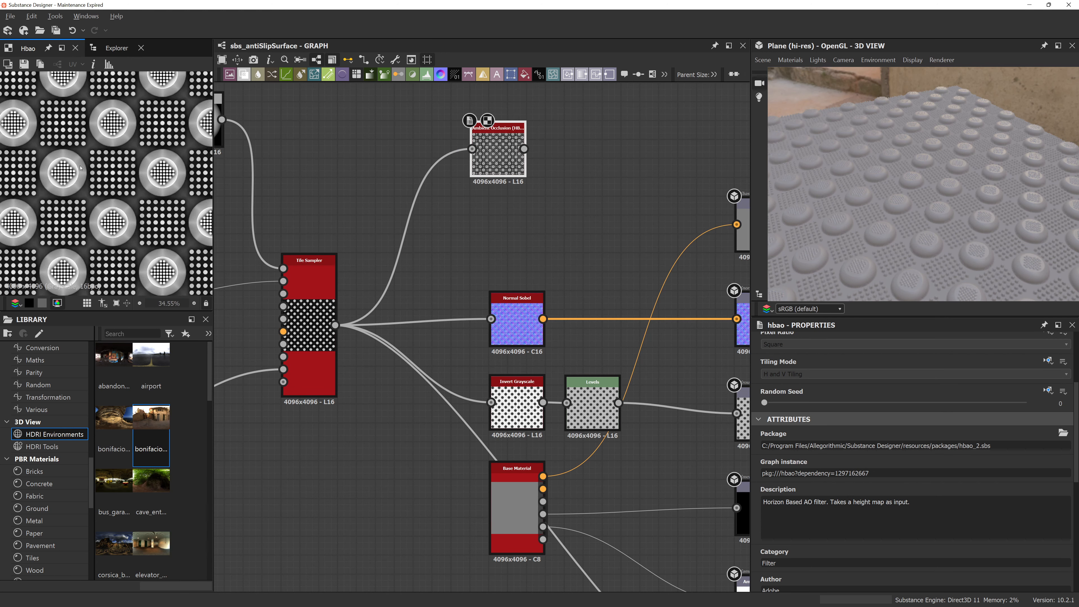
scroll(764, 513, down, 6)
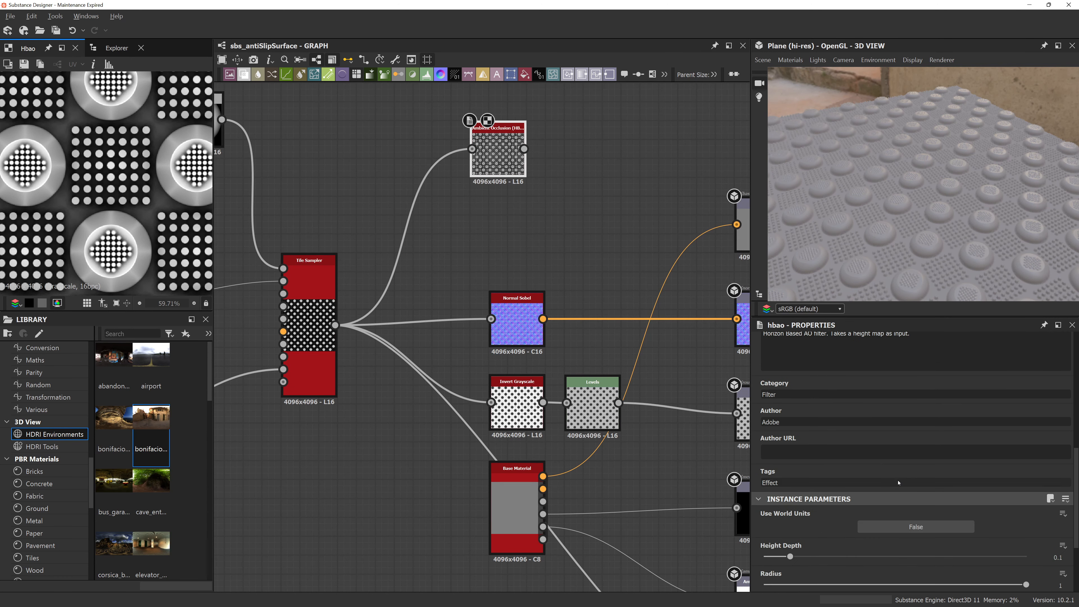
drag(790, 489, 831, 488)
drag(1025, 516, 779, 517)
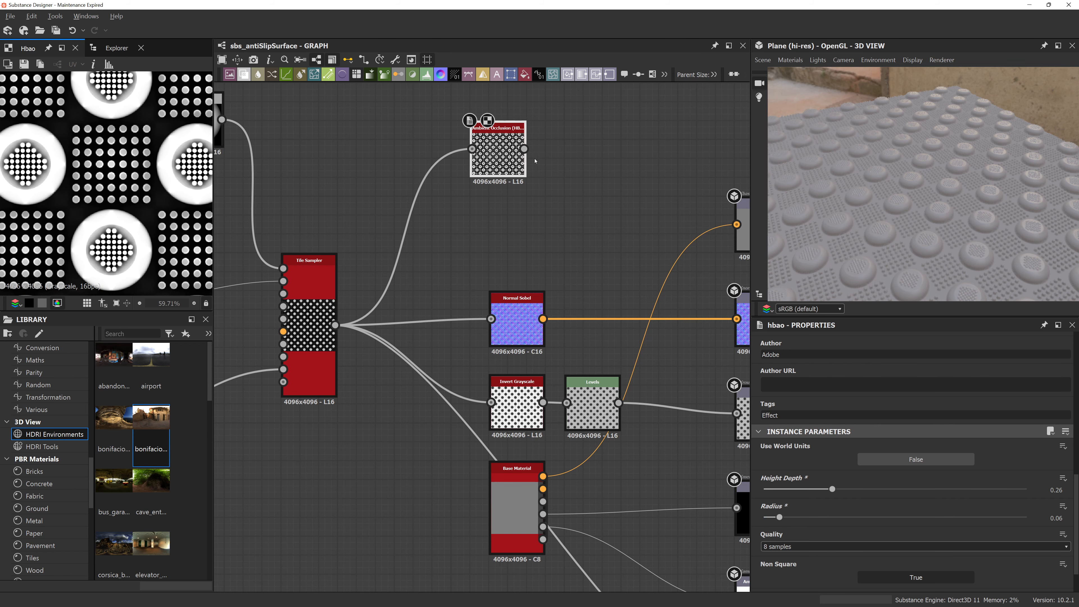
Step: Reposition the Ambient Occlusion node closer to the other rows and add a Gradient Map node after it
middle_drag(548, 238, 494, 285)
drag(444, 200, 444, 237)
key(space)
text(gra)
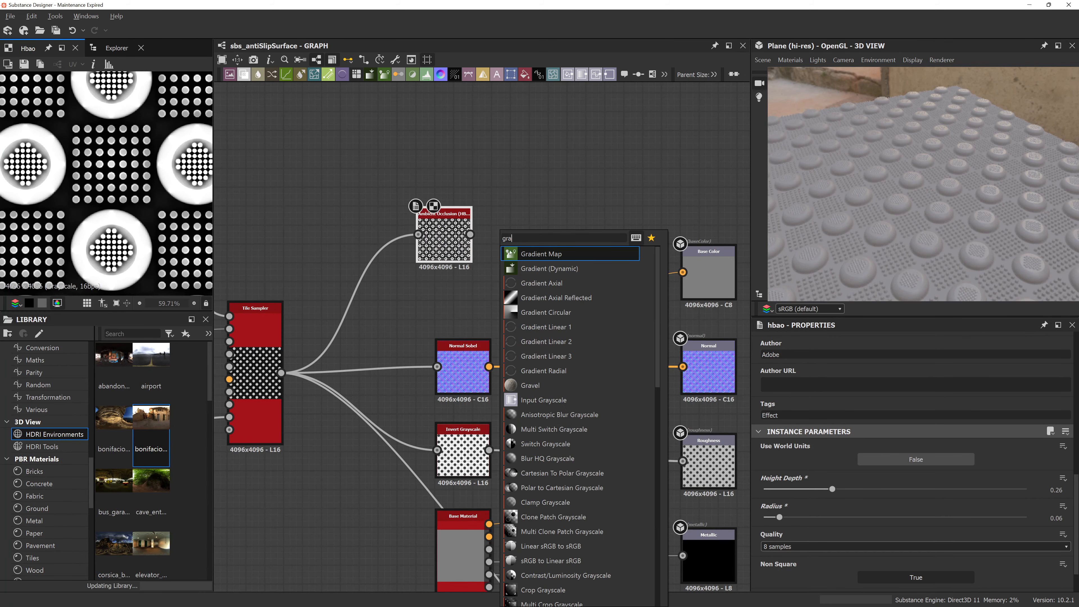
key(Return)
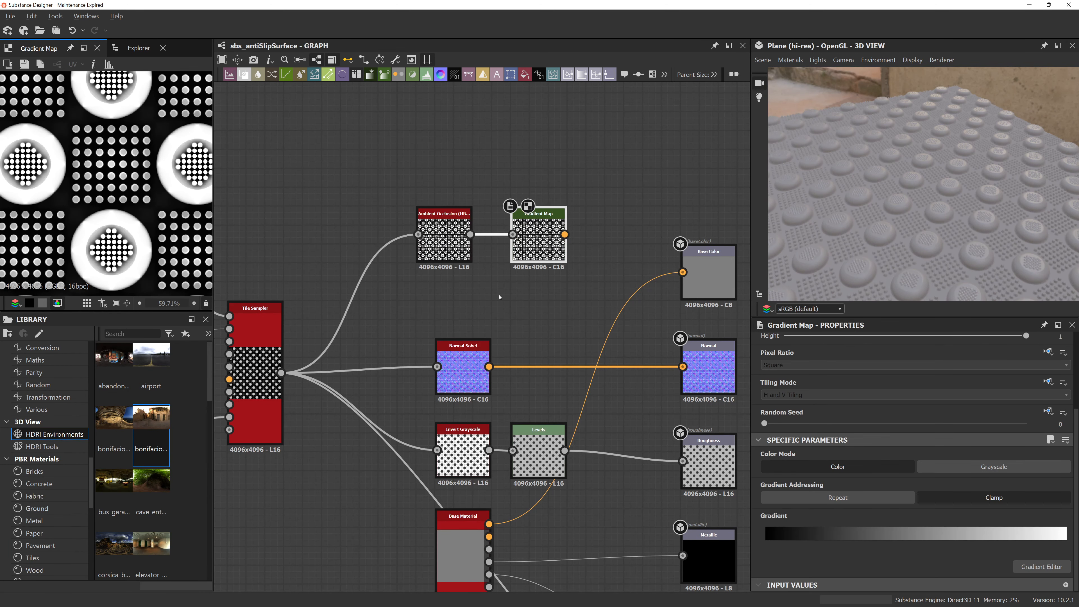
Step: Give the Gradient Map start, middle and end keys, placing the middle one at 0.424 and colouring the end key orange #fcb100
click(1041, 566)
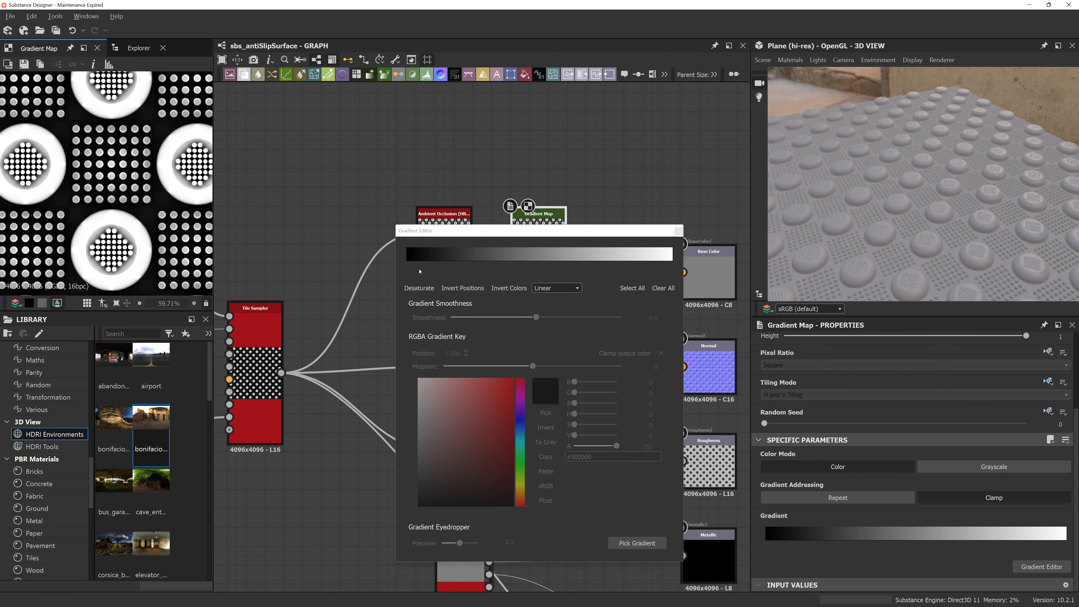
click(427, 257)
drag(427, 258, 508, 262)
click(672, 262)
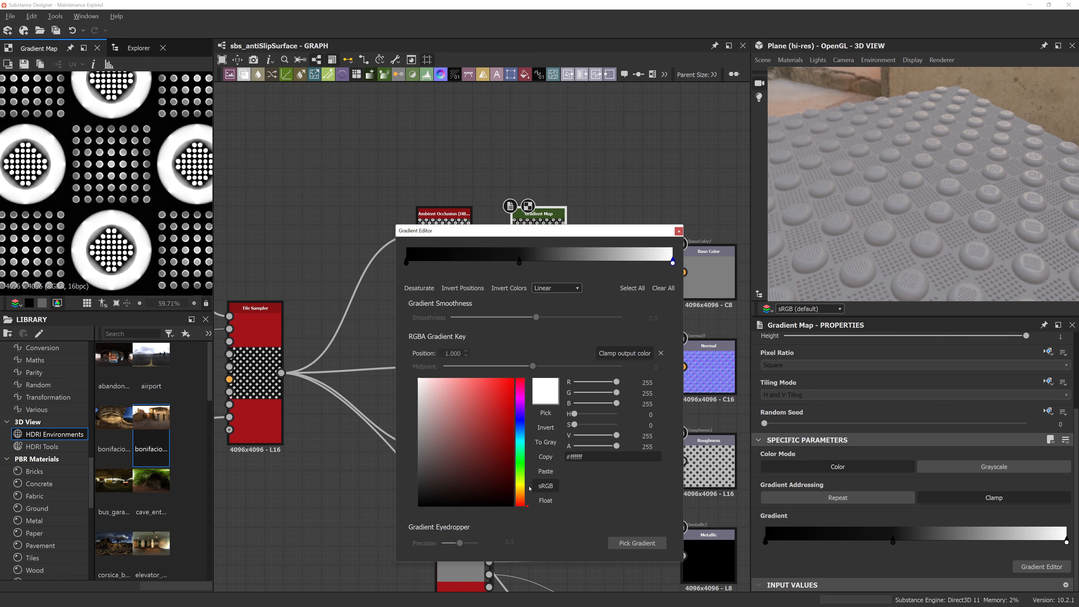
drag(522, 484, 523, 492)
mouse_move(507, 401)
mouse_down()
mouse_move(509, 387)
mouse_move(522, 387)
mouse_up()
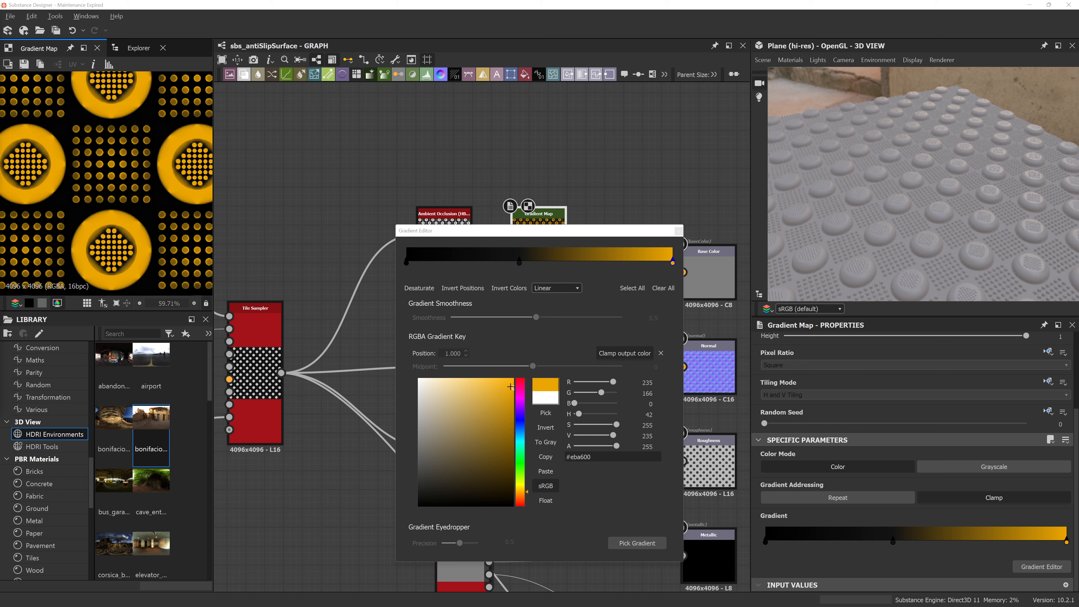
drag(511, 387, 513, 379)
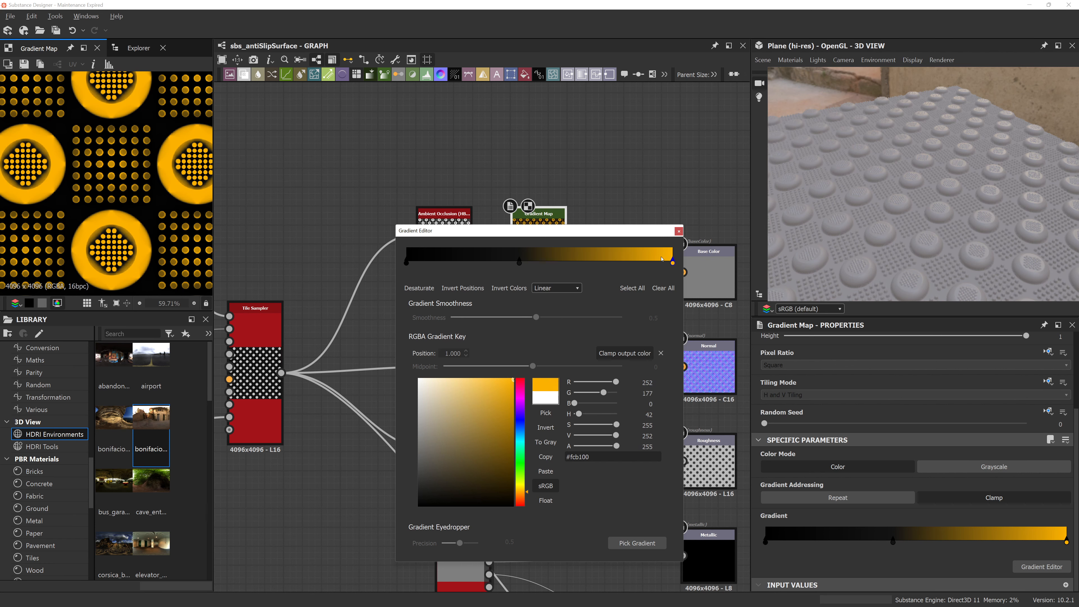
Step: Colour the gradient's start key #f1aa00 and its middle key yellow #ffd500, moving the middle key to position 0.325
click(465, 261)
drag(465, 261, 307, 260)
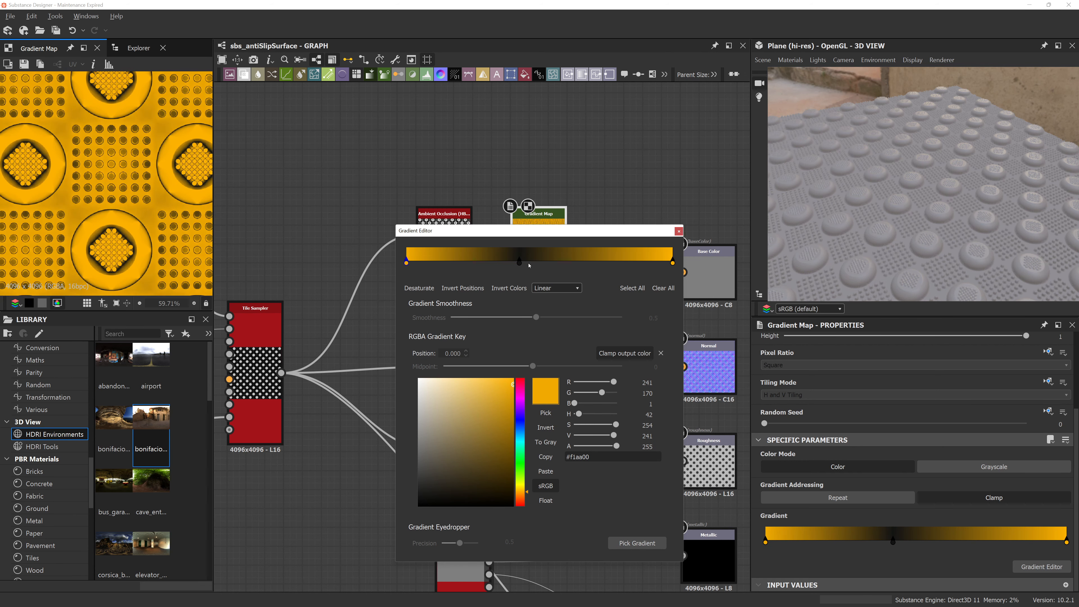
click(518, 262)
drag(518, 495, 519, 489)
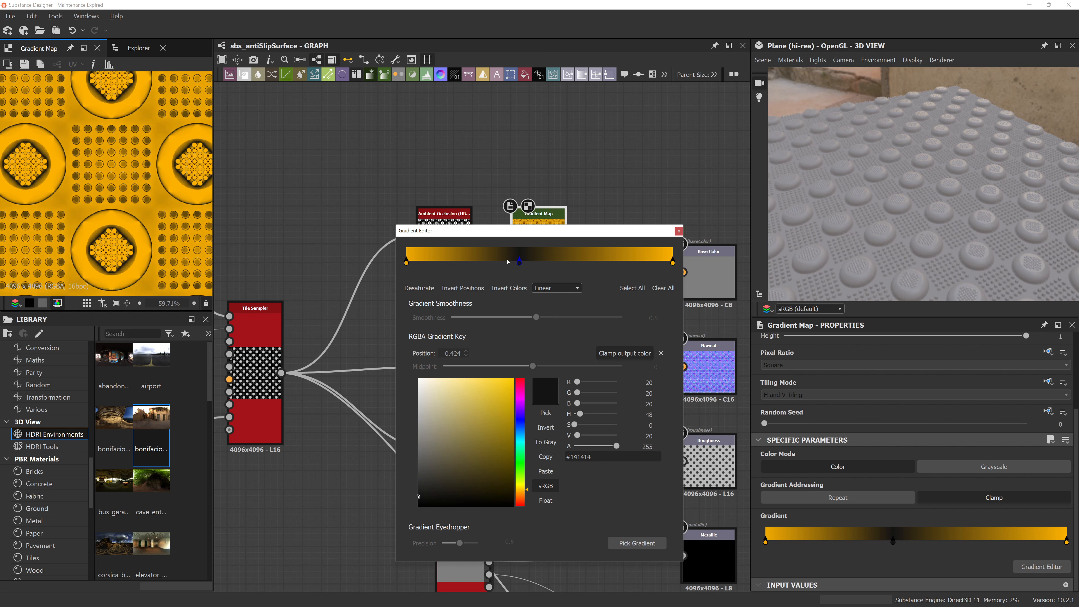
drag(519, 262, 496, 262)
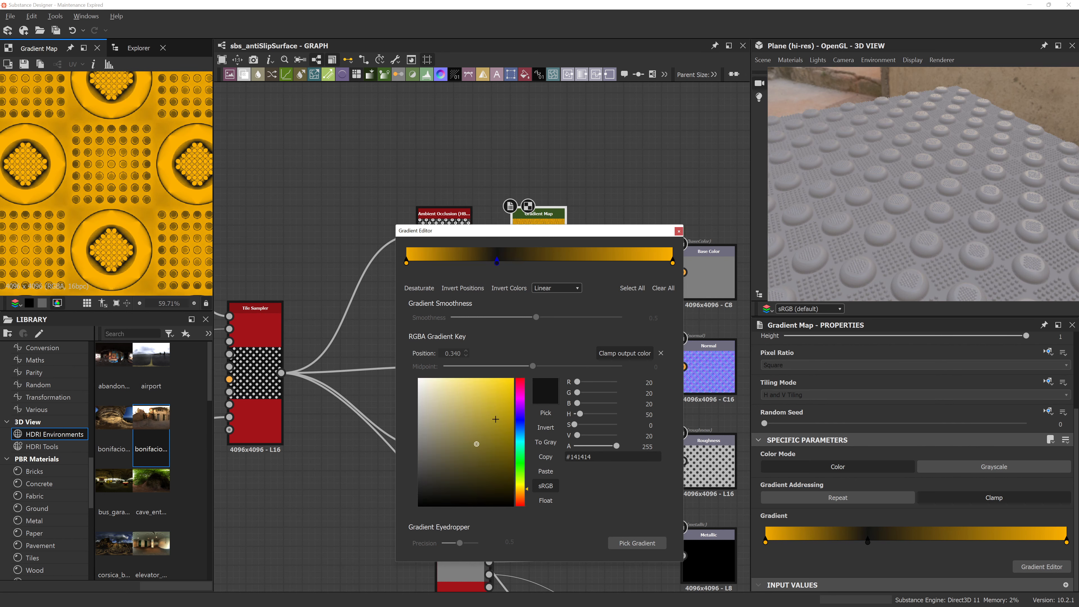
click(545, 471)
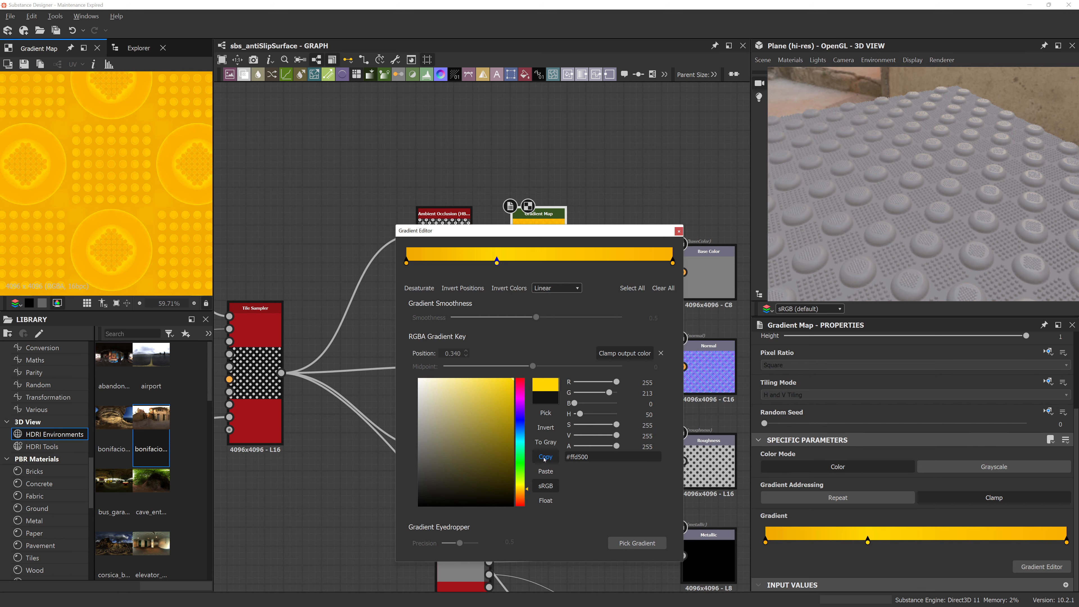
mouse_move(496, 262)
mouse_down()
mouse_move(618, 263)
mouse_move(424, 262)
mouse_move(492, 262)
mouse_up()
Step: Connect the Gradient Map to the Base Color output and check the yellow surface on the plane
click(679, 231)
drag(677, 280, 682, 272)
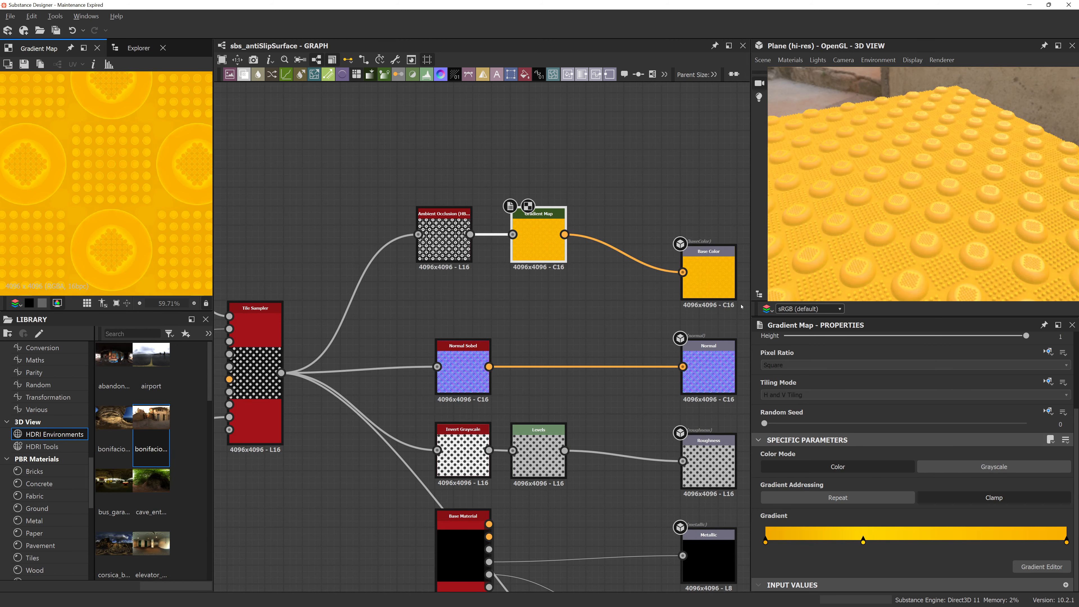
scroll(923, 233, down, 4)
drag(923, 232, 977, 170)
scroll(977, 238, up, 4)
Step: Recolour the gradient's end key #fcbf00 and its middle key #ffc100, and check the softer contrast on the plane
click(1041, 567)
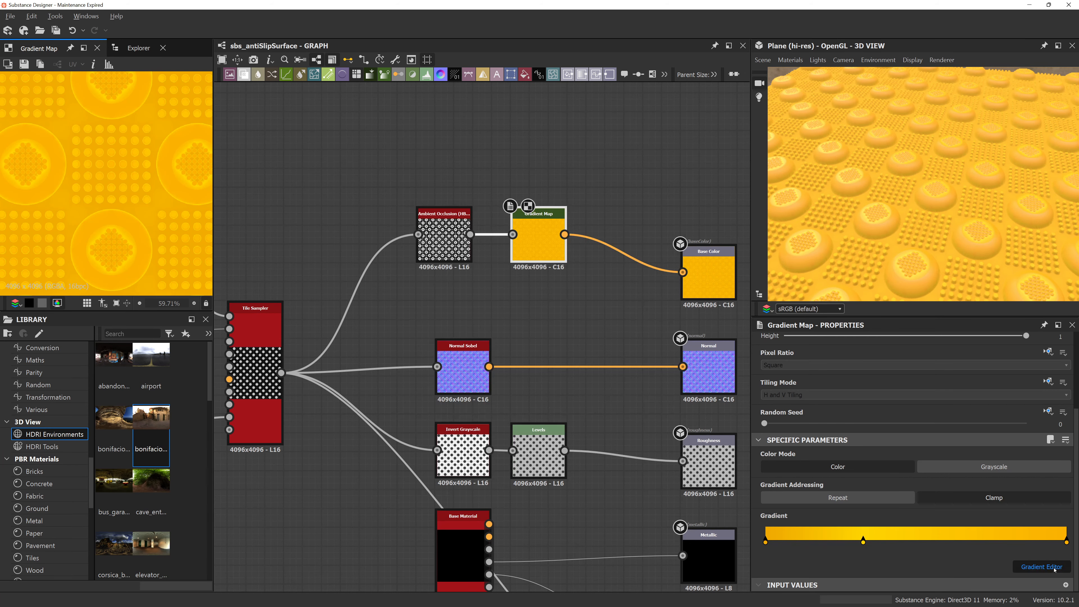
click(672, 237)
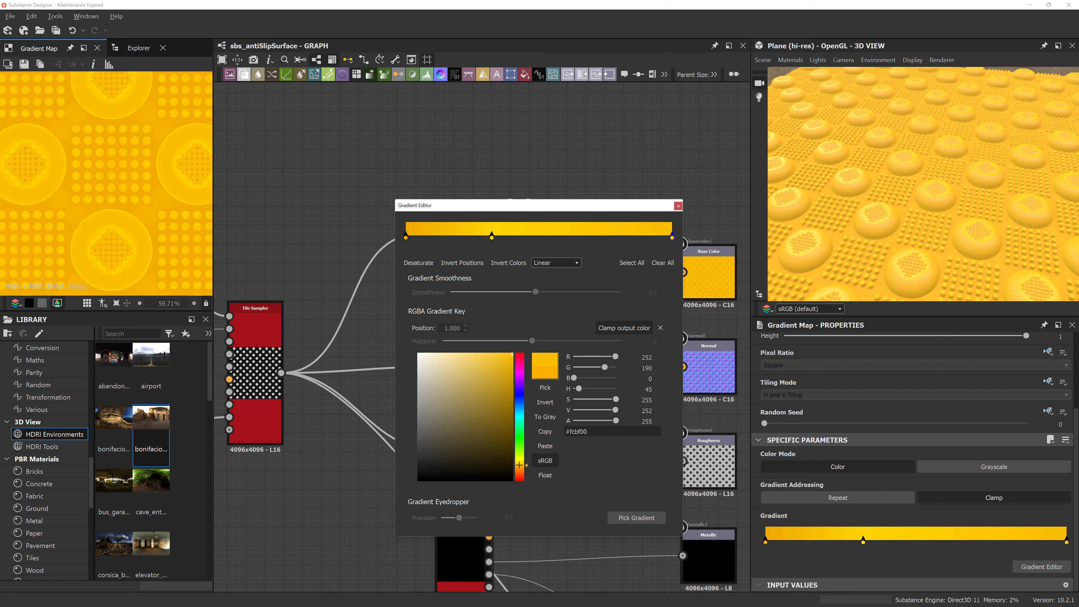
click(405, 237)
click(491, 236)
drag(522, 460, 523, 465)
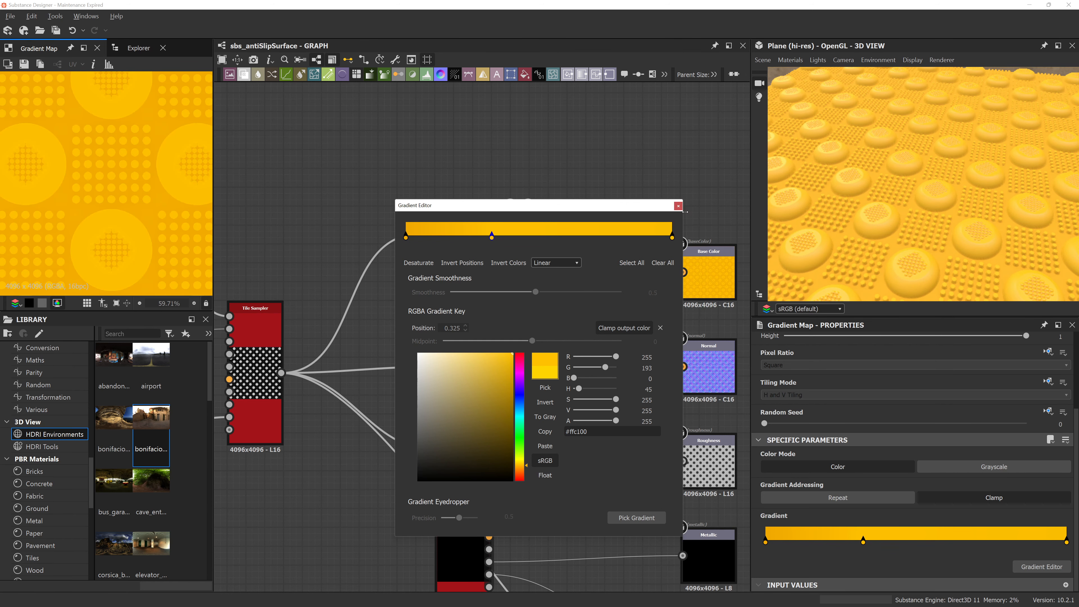
click(677, 206)
drag(900, 178, 941, 217)
scroll(941, 218, up, 5)
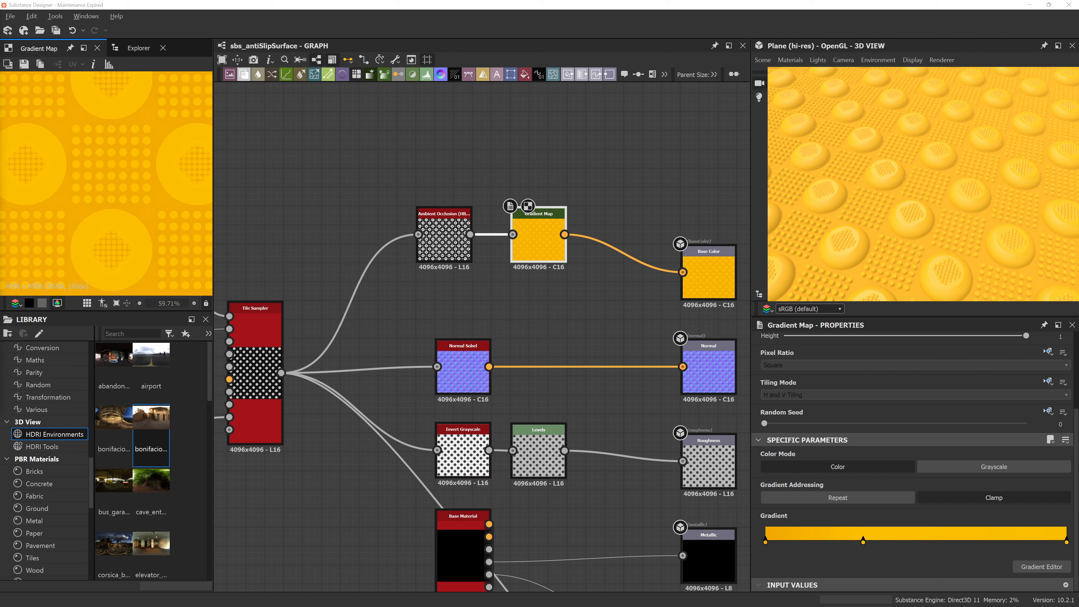
Step: Add an Edge Dirt node between the Gradient Map and Normal Sobel rows and preview it in the 2D view
right_click(565, 324)
click(554, 321)
key(space)
text(edge di)
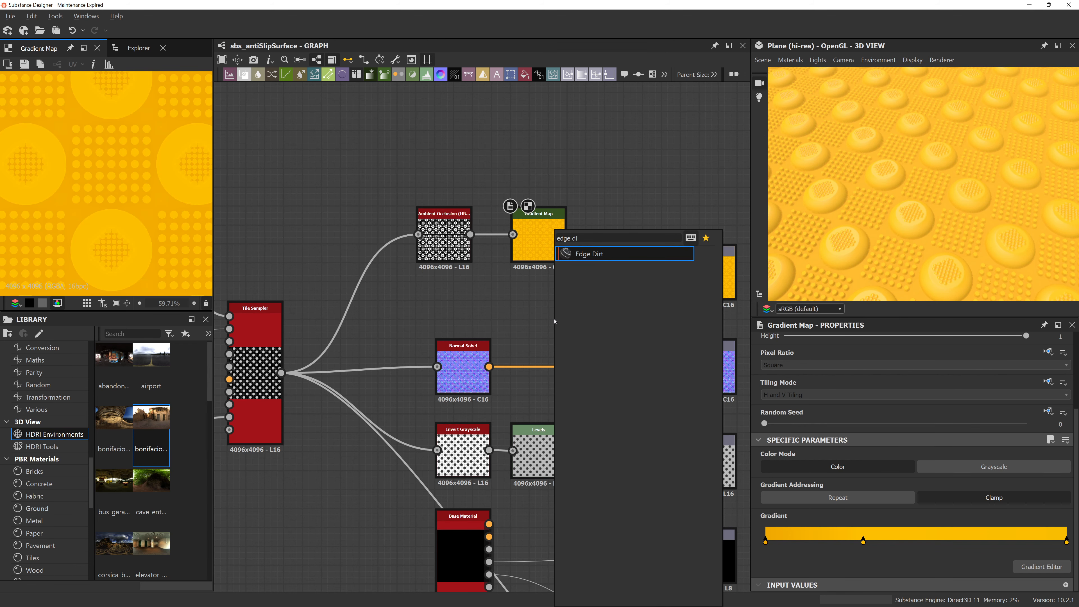
key(Return)
double_click(554, 314)
Step: Move the Ambient Occlusion and Gradient Map nodes together towards the Tile Sampler to free space beside the Edge Dirt node
middle_drag(497, 238, 588, 238)
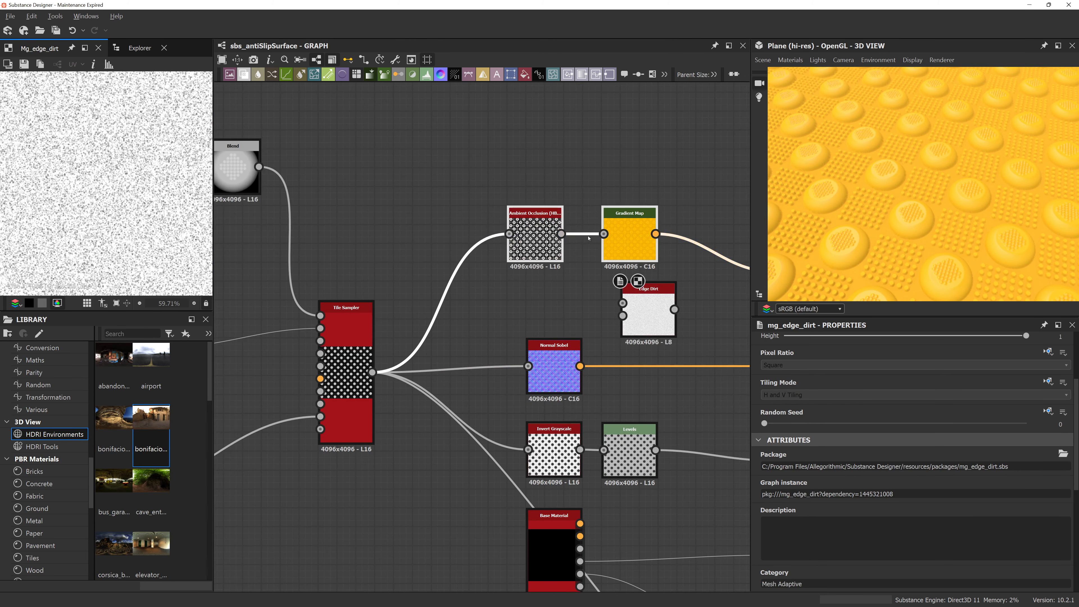
drag(620, 241, 544, 233)
click(638, 195)
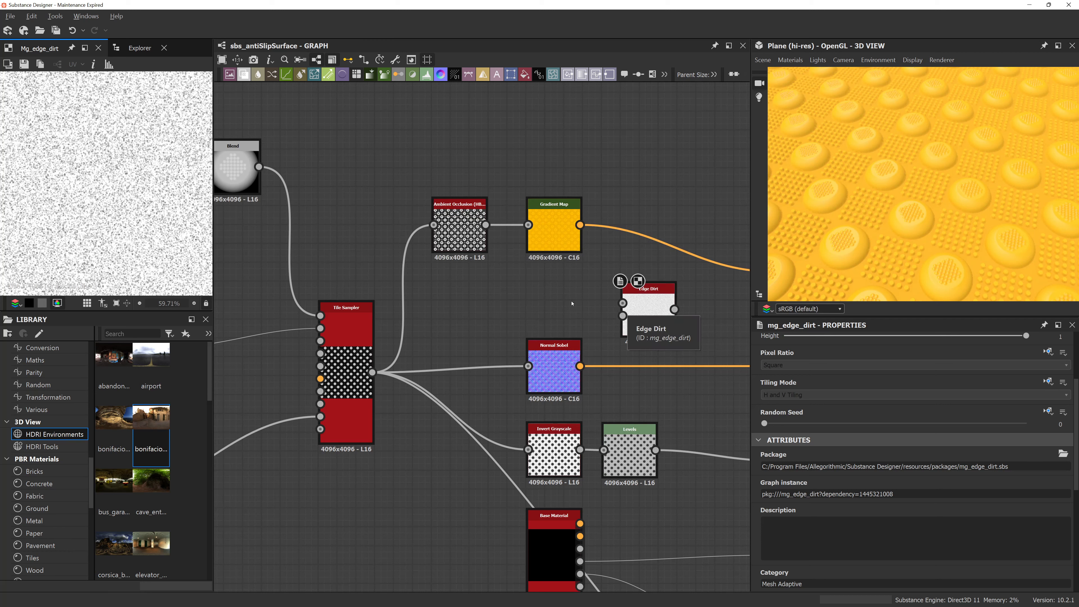
key(space)
text(normal to cu)
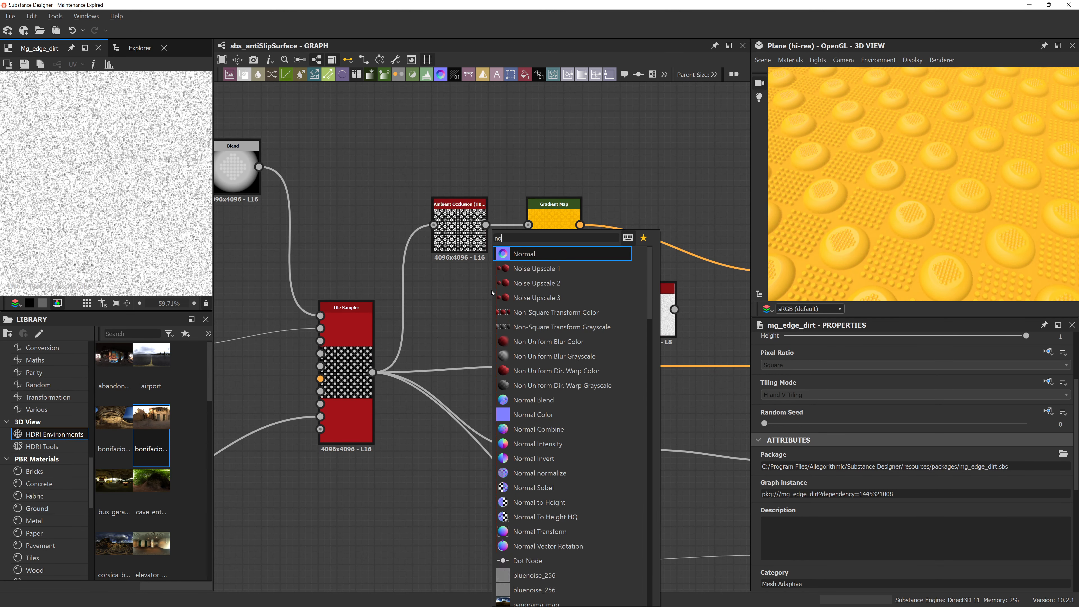
key(BackSpace)
key(BackSpace)
key(BackSpace)
key(BackSpace)
key(BackSpace)
key(BackSpace)
key(BackSpace)
key(BackSpace)
key(BackSpace)
key(BackSpace)
key(BackSpace)
key(BackSpace)
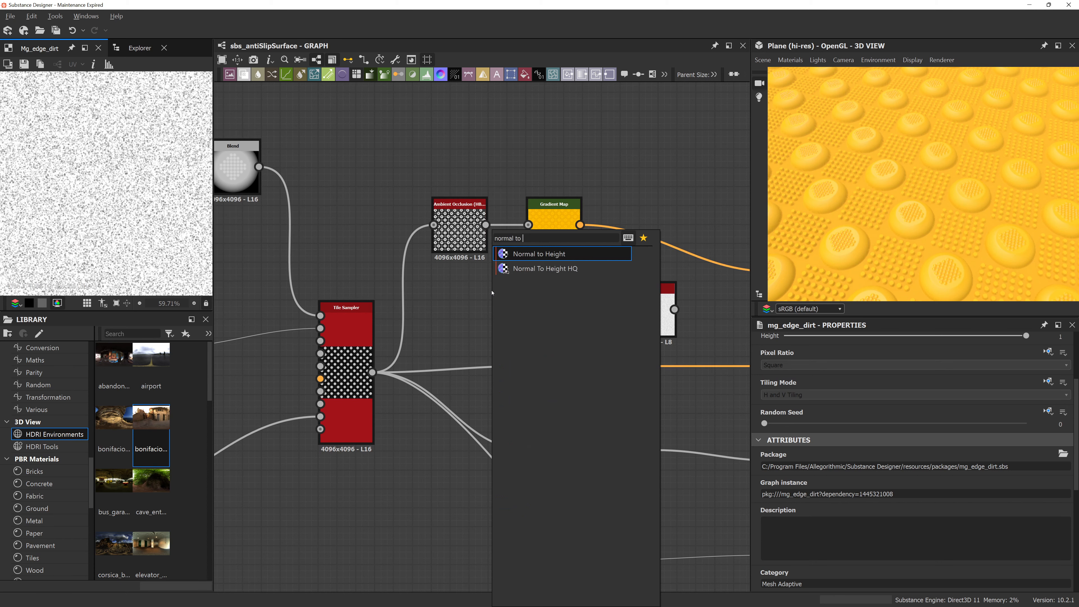
key(Escape)
Step: Move the Edge Dirt and Normal Sobel nodes apart and add a Curvature Sobel node between them
drag(655, 316, 674, 316)
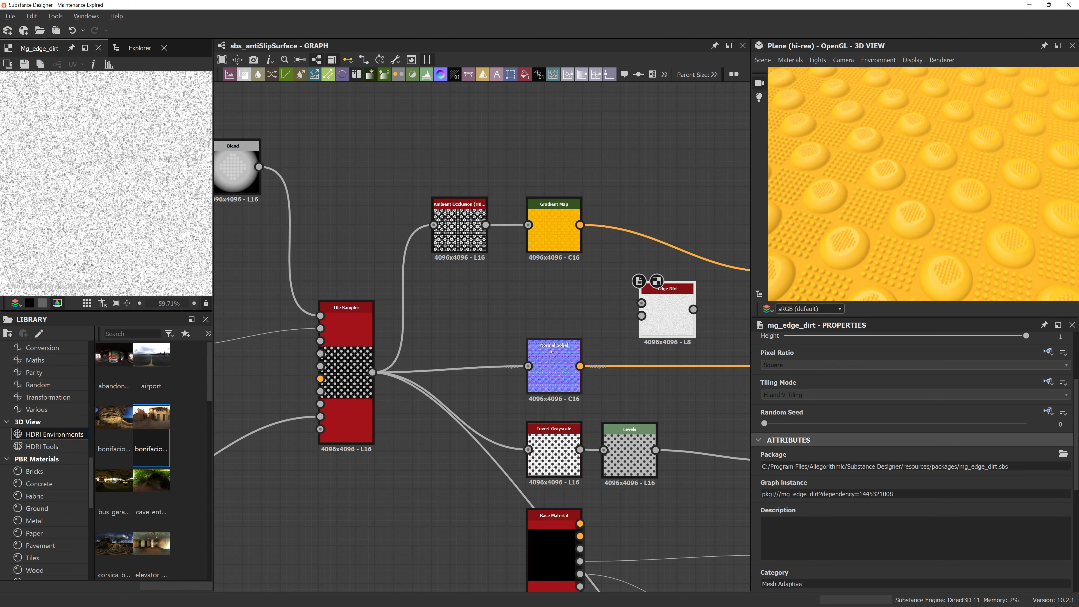
drag(552, 372, 532, 372)
key(space)
text(cur)
key(Down)
key(Down)
key(Down)
key(Return)
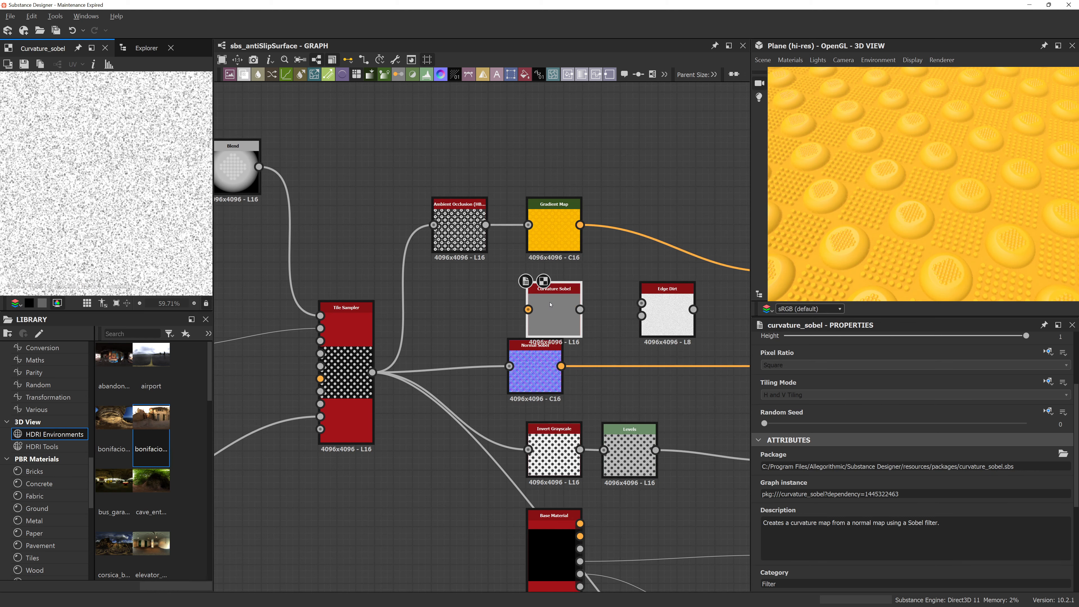
Step: Feed the Normal Sobel through the Curvature Sobel into the Edge Dirt node, previewing the curvature and dirt maps in the 2D view
drag(535, 374, 547, 299)
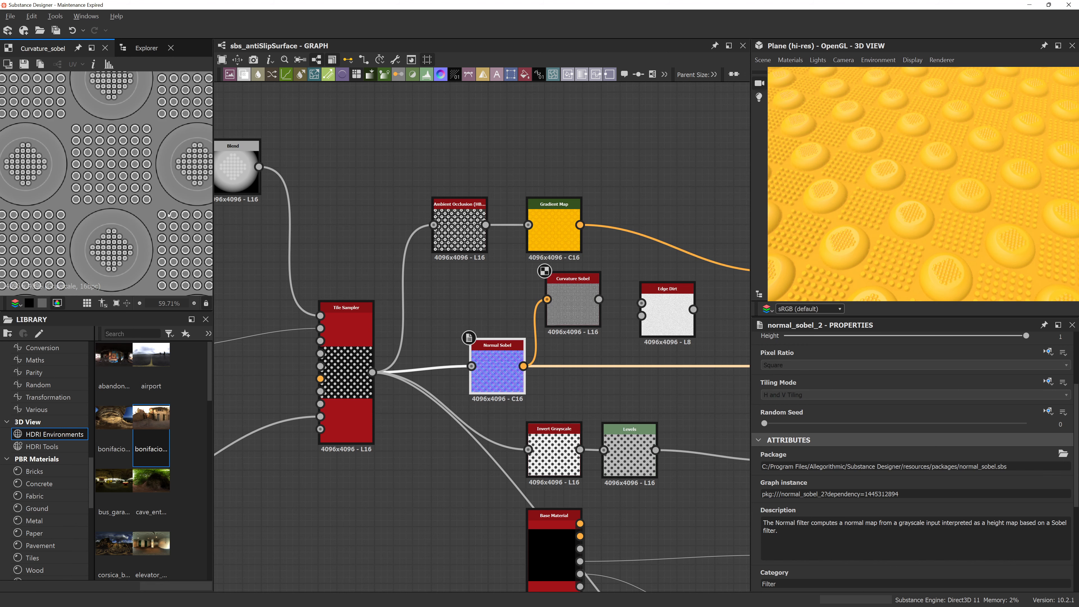
scroll(156, 221, down, 3)
scroll(156, 221, up, 5)
scroll(156, 221, down, 3)
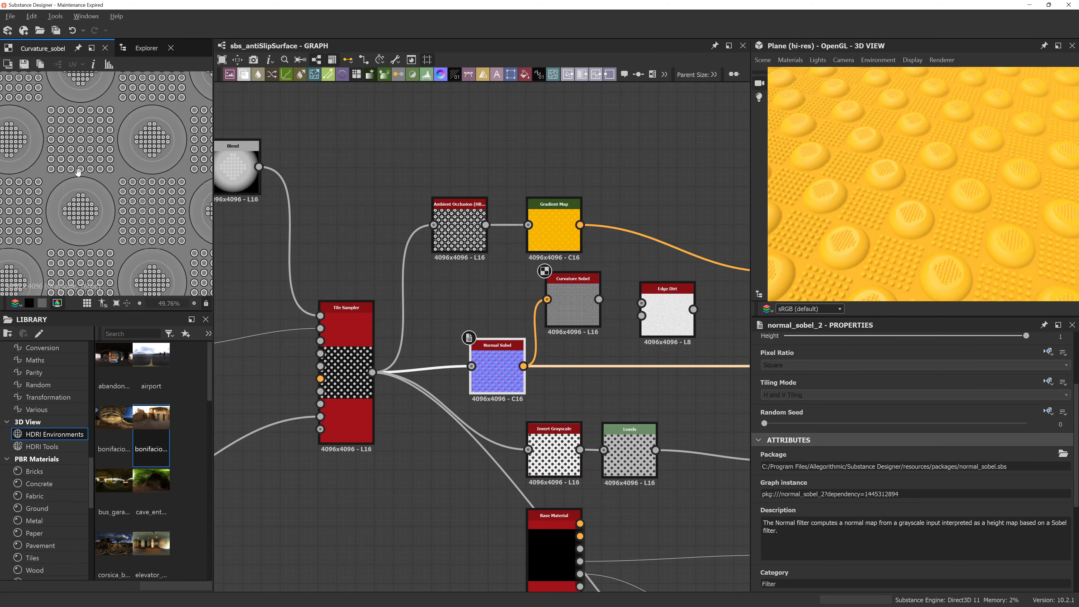
scroll(135, 160, up, 3)
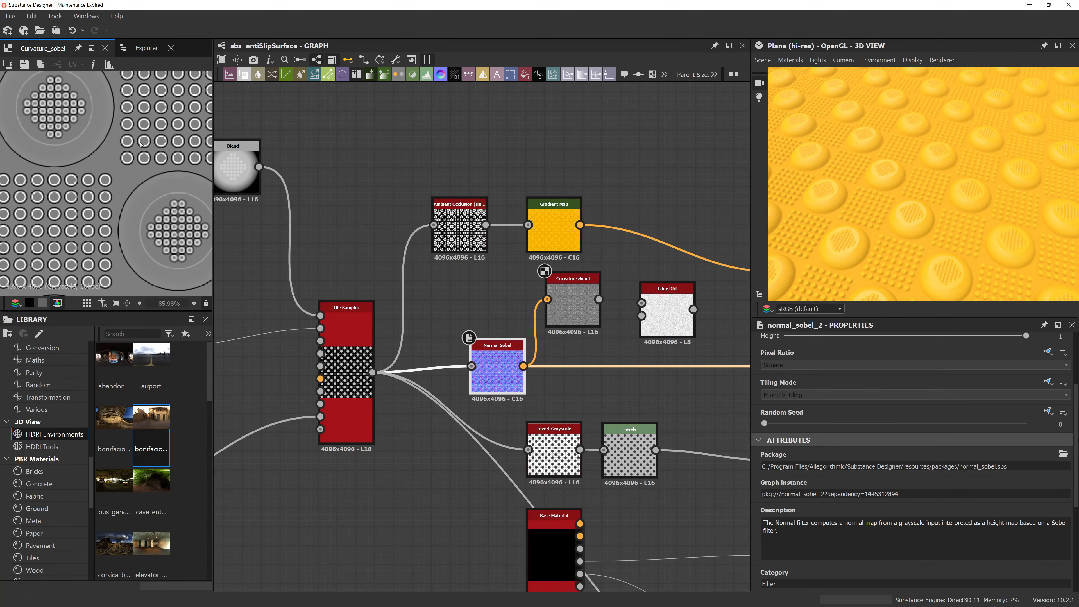
double_click(667, 316)
drag(598, 299, 646, 302)
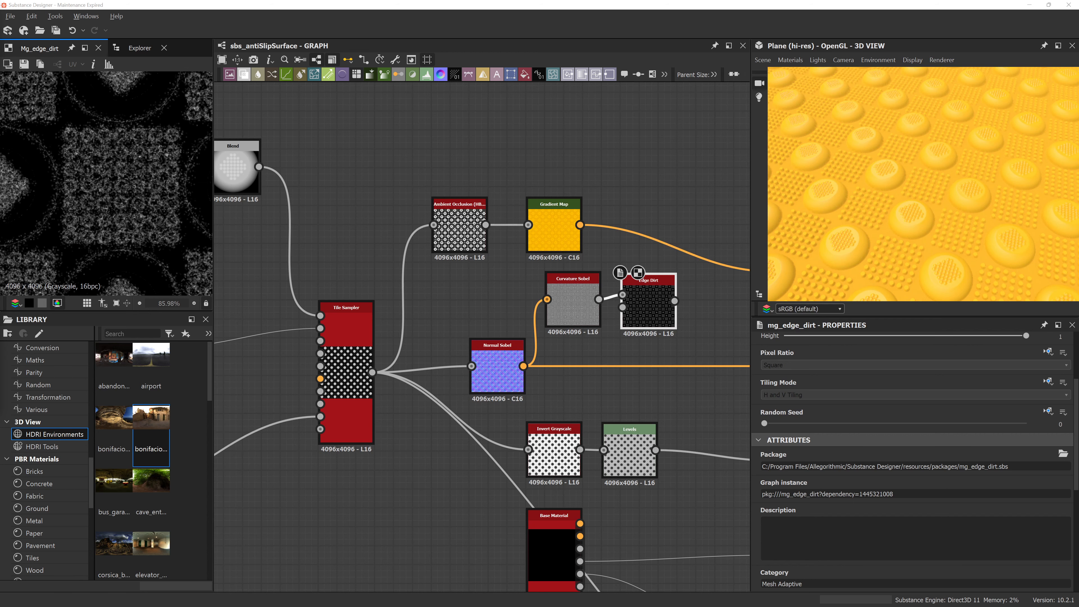
Step: Add a Blend node near the Base Color output and connect the yellow Gradient Map to its background input
middle_drag(682, 205, 592, 199)
key(space)
text(blend)
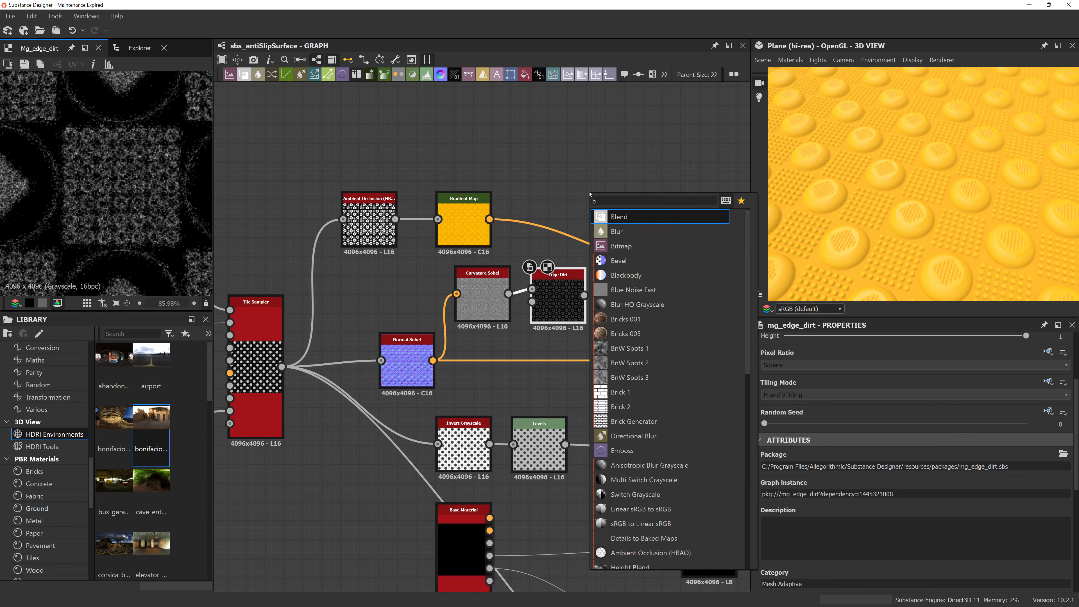
key(Return)
drag(633, 182, 633, 210)
drag(489, 219, 650, 228)
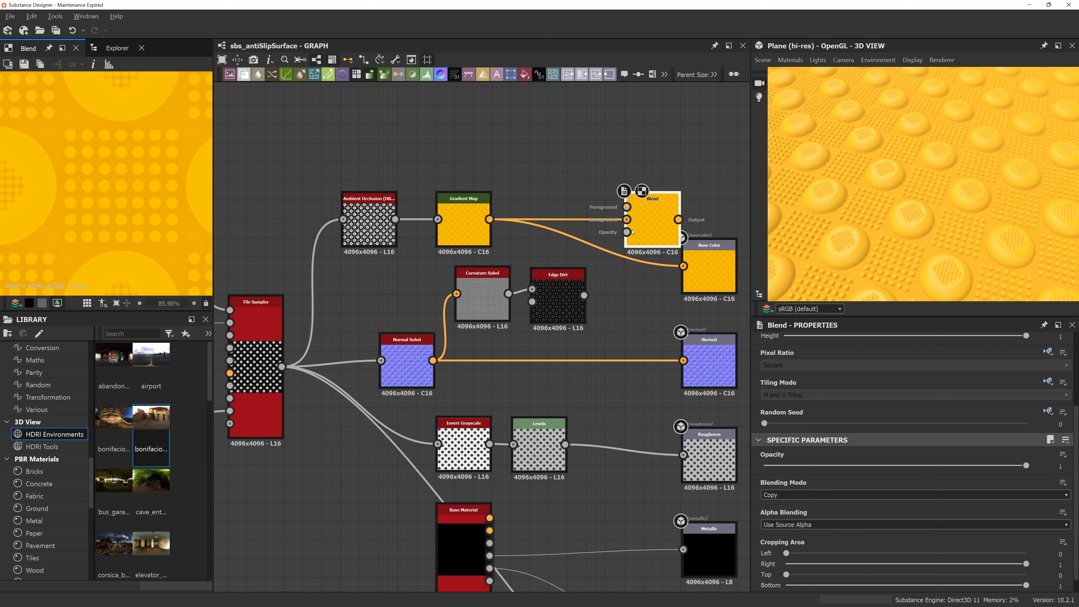
Step: Shift the Curvature Sobel and Edge Dirt nodes back to line up beneath the yellow Gradient Map
drag(618, 299, 470, 299)
click(569, 316)
drag(532, 314, 532, 320)
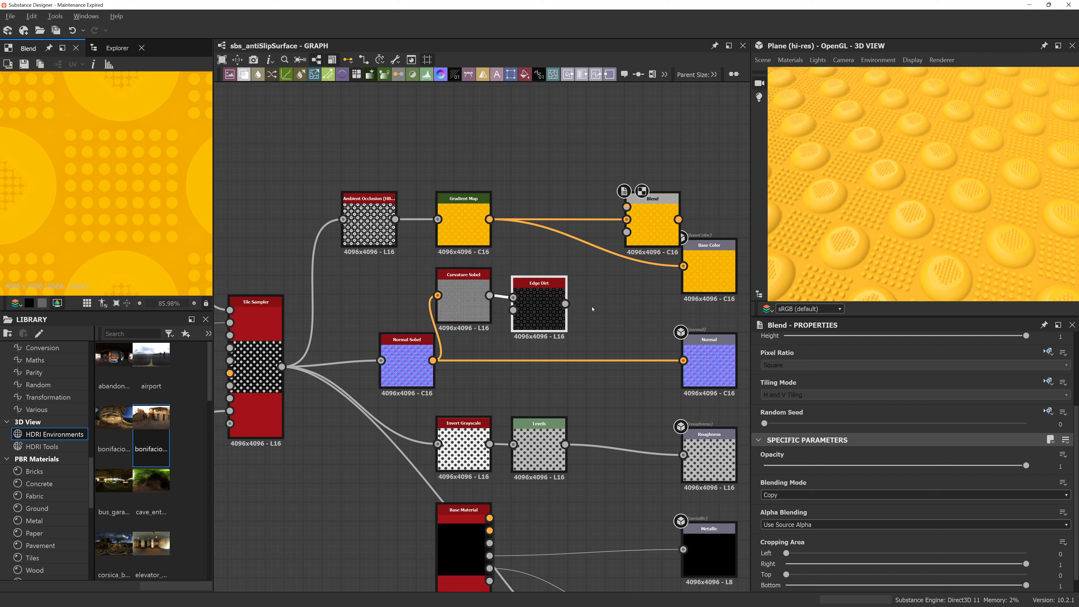
Step: Add a Gradient Map node fed by the Edge Dirt node and preview it in the 2D view
key(space)
text(gra)
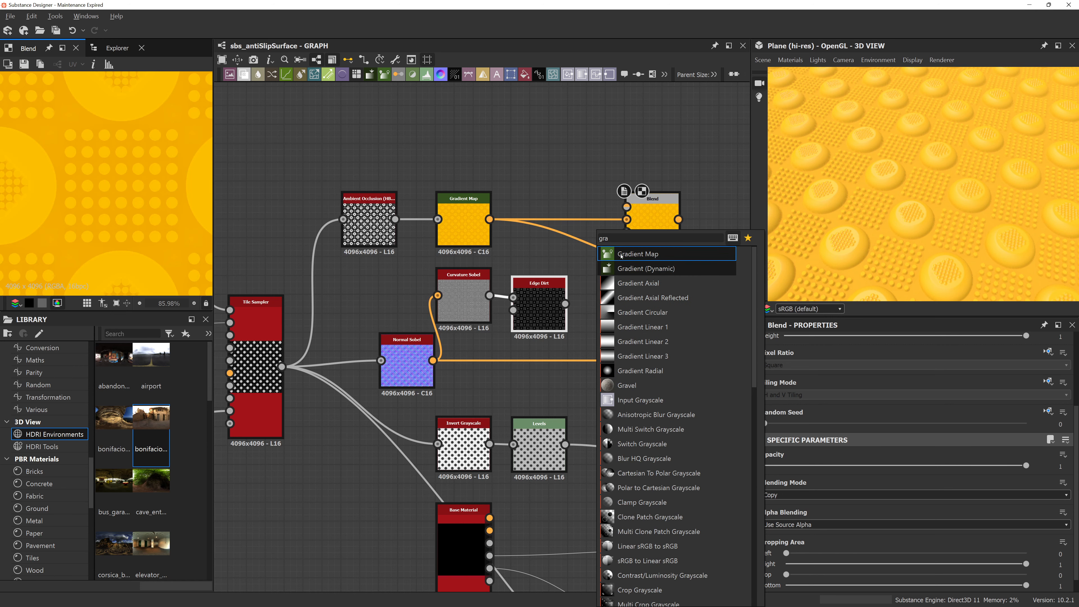
click(637, 254)
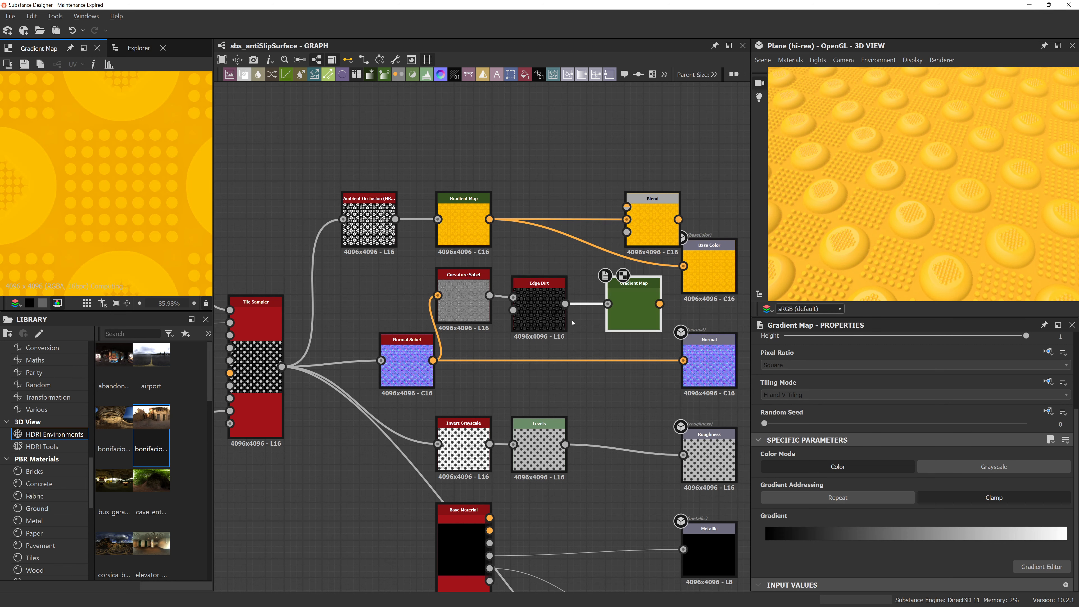
double_click(617, 313)
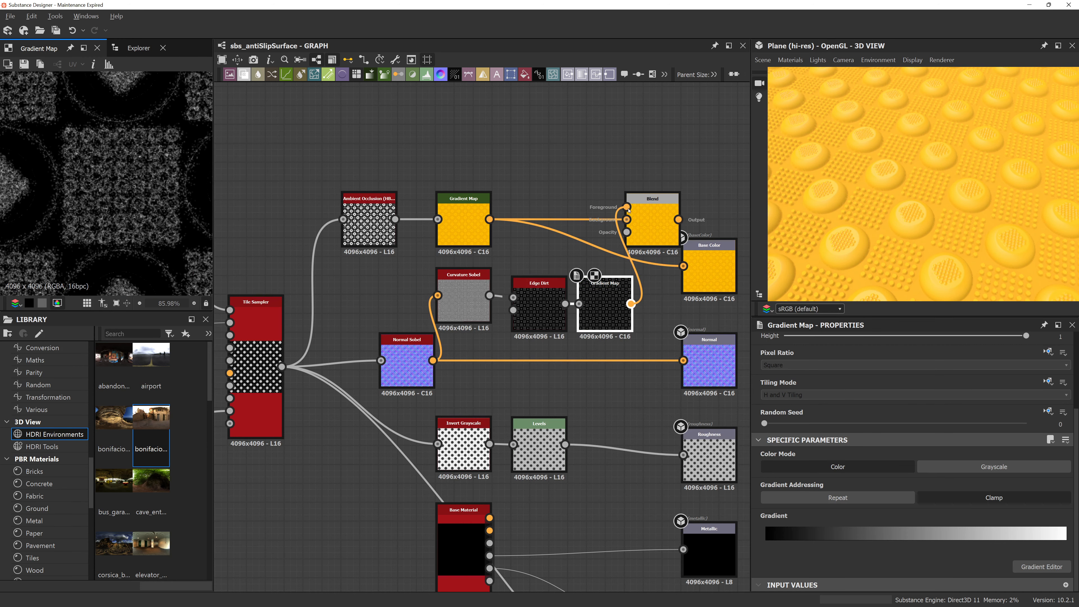
Step: Connect the Edge Dirt's Gradient Map to the Blend node's foreground input
click(541, 296)
click(605, 306)
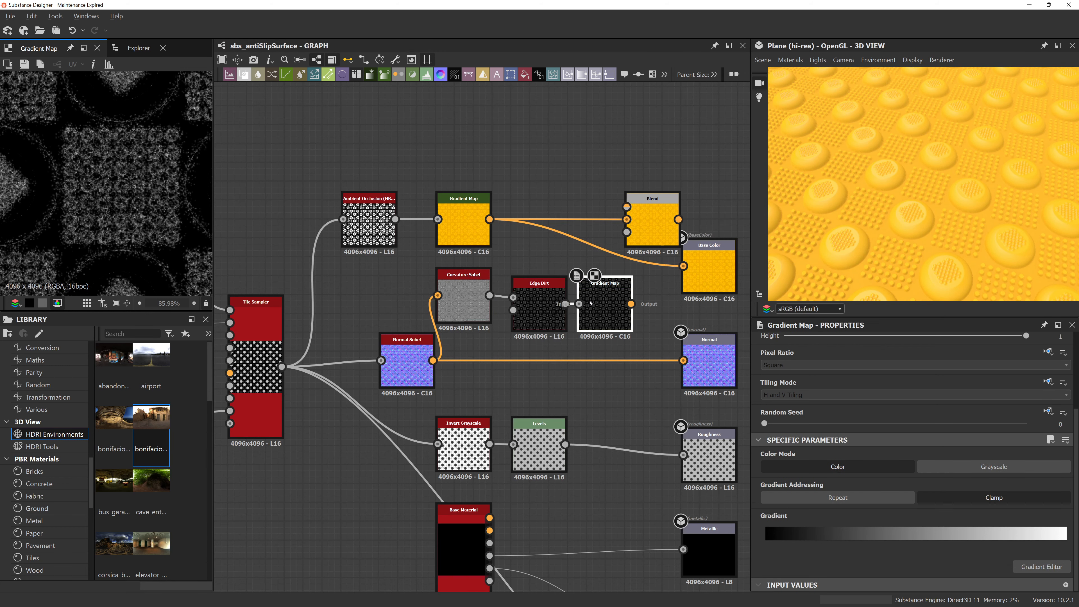
click(540, 304)
drag(565, 303, 628, 207)
click(618, 302)
drag(630, 304, 627, 207)
Step: Move the output nodes further away, place the Blend node in the freed space, and preview it in the 2D view
middle_drag(638, 382, 473, 359)
drag(506, 187, 590, 588)
drag(535, 338, 742, 337)
drag(739, 242, 739, 204)
drag(488, 195, 555, 185)
double_click(554, 186)
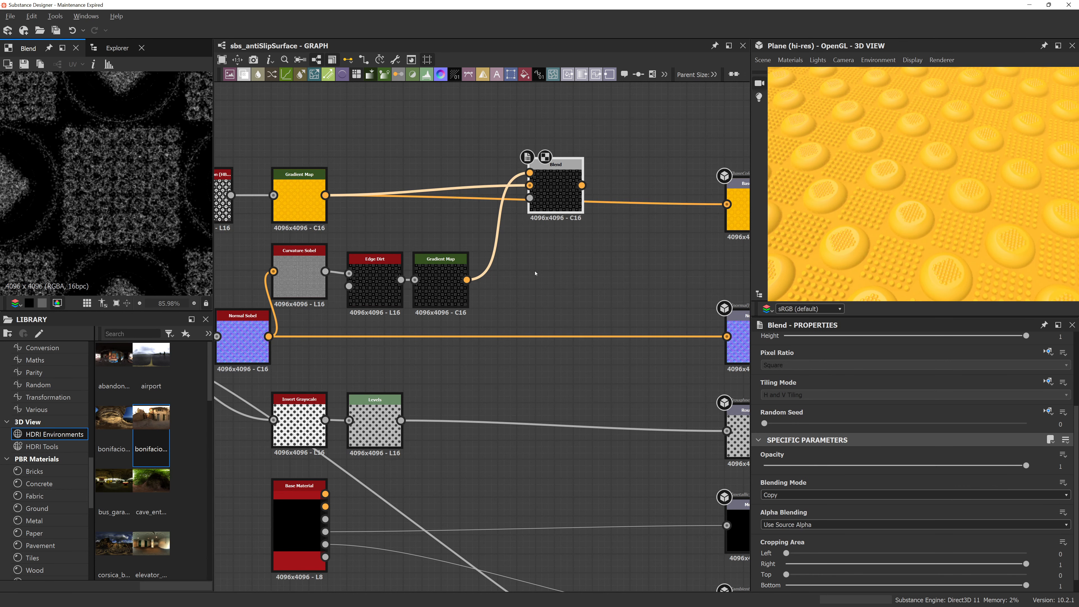
Step: Set the Blend node's blending mode to Subtract and its opacity to 0.37
click(771, 494)
click(786, 523)
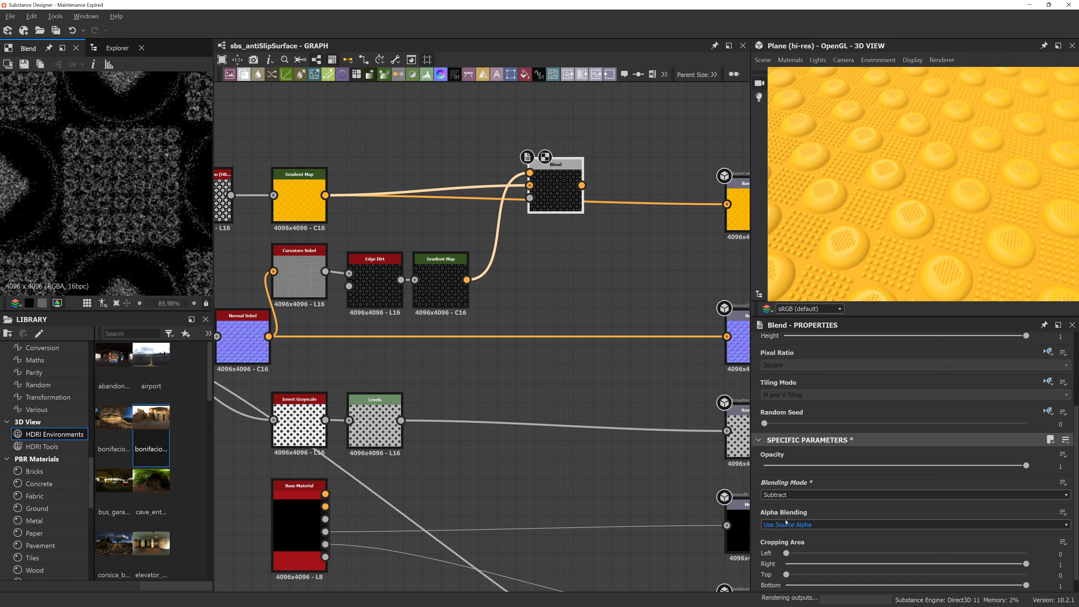
scroll(102, 183, down, 3)
drag(1025, 465, 860, 465)
Step: Connect the Blend node to the Base Color output and inspect the edge dirt on the plane
drag(582, 186, 726, 204)
drag(947, 191, 883, 191)
scroll(921, 187, down, 3)
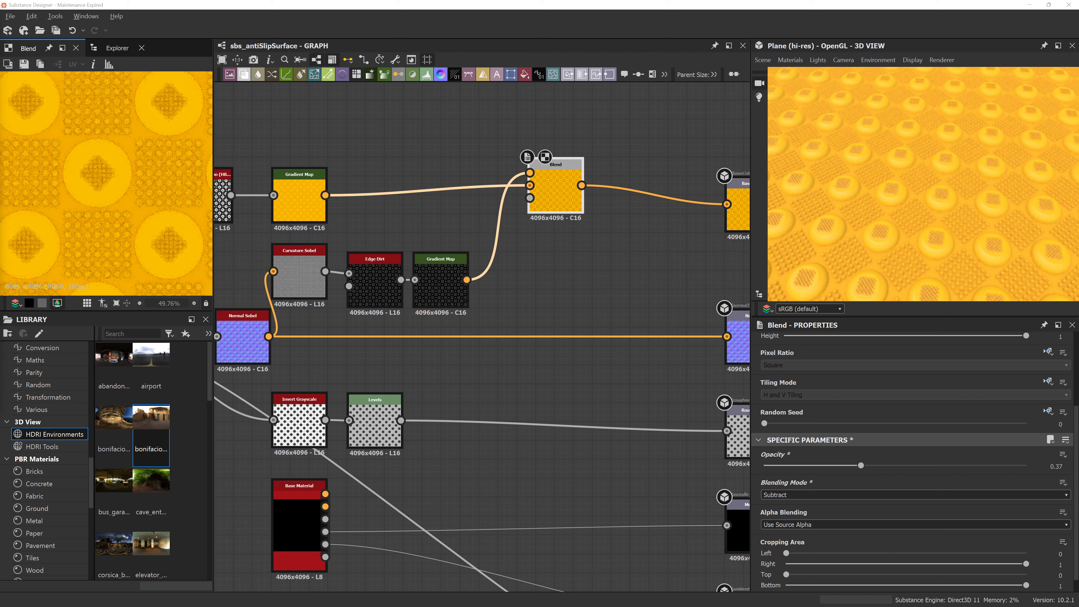
Step: Open the yellow Gradient Map's gradient for editing and shift its start key's hue to a yellow around #f1b600
click(299, 200)
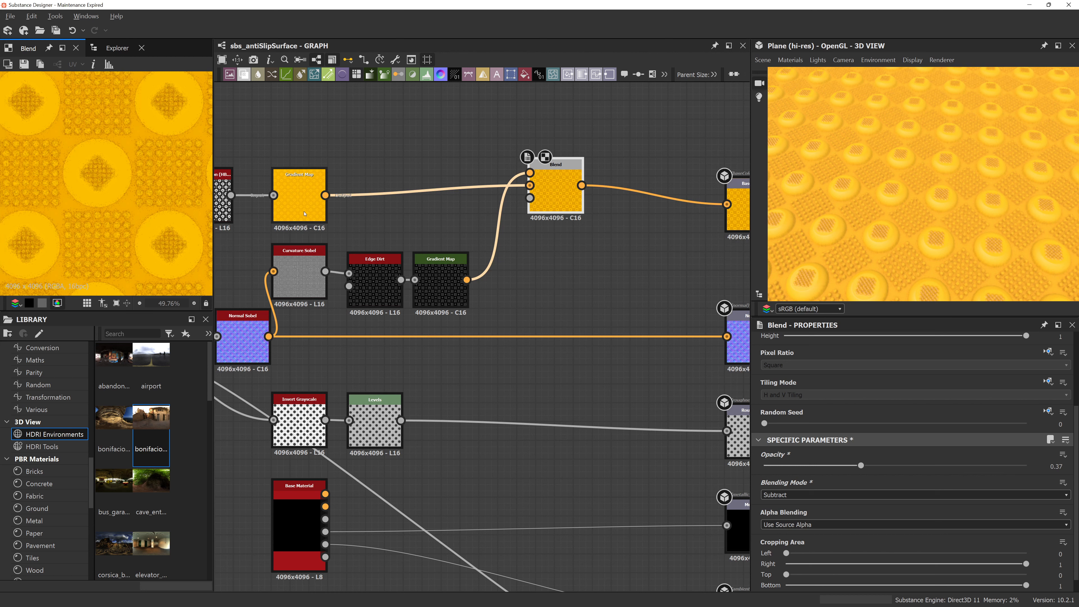
click(1051, 566)
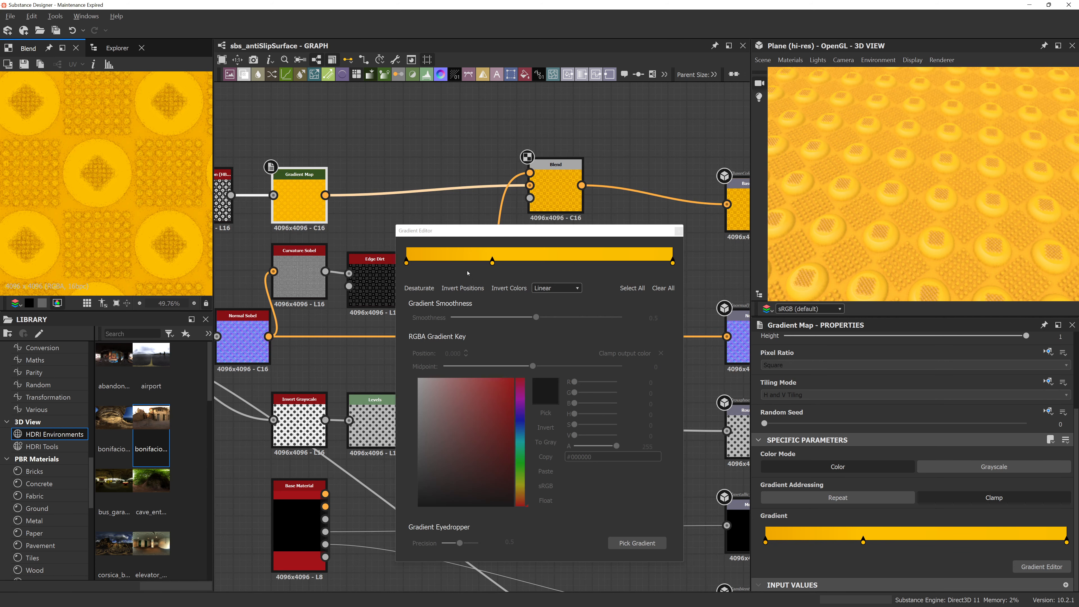
click(406, 263)
click(527, 491)
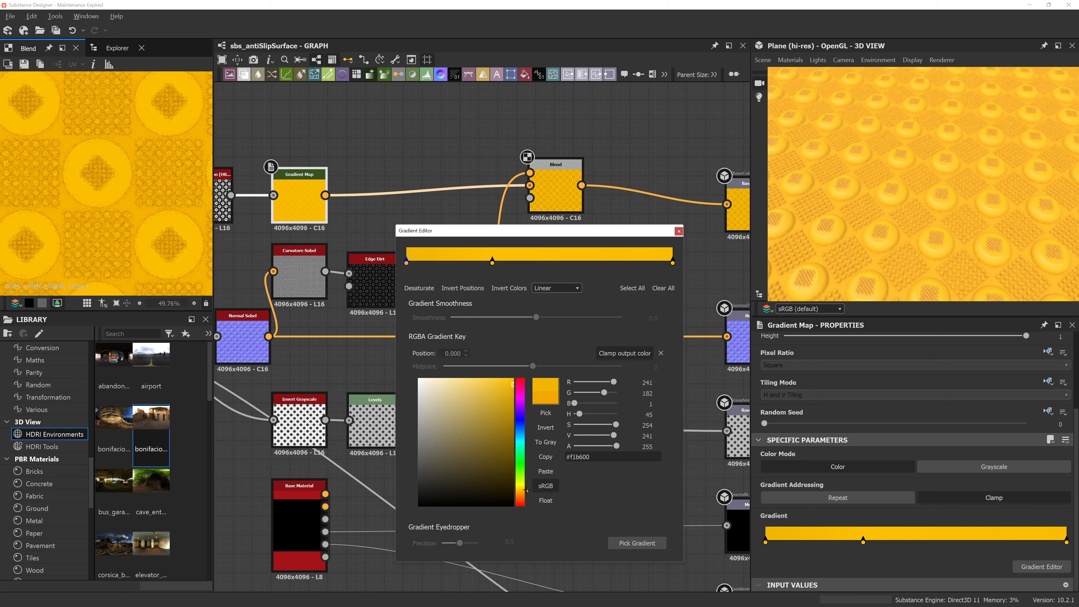
click(527, 490)
Step: Try a yellower hue for the gradient's end key, settle on #fcbf00, and close the gradient editor
click(672, 263)
click(527, 489)
click(526, 488)
click(523, 489)
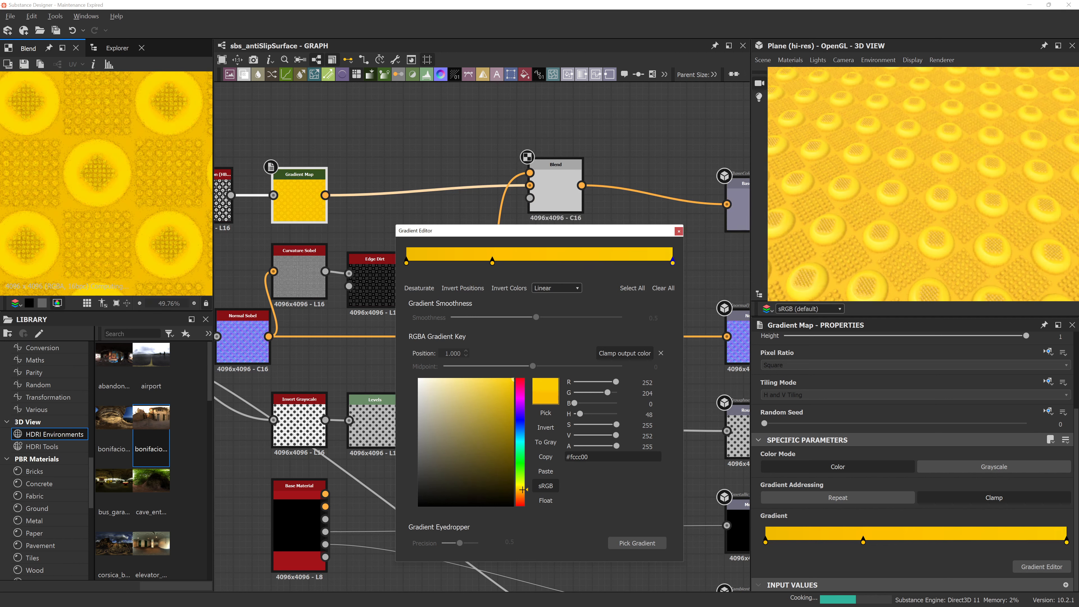
click(523, 490)
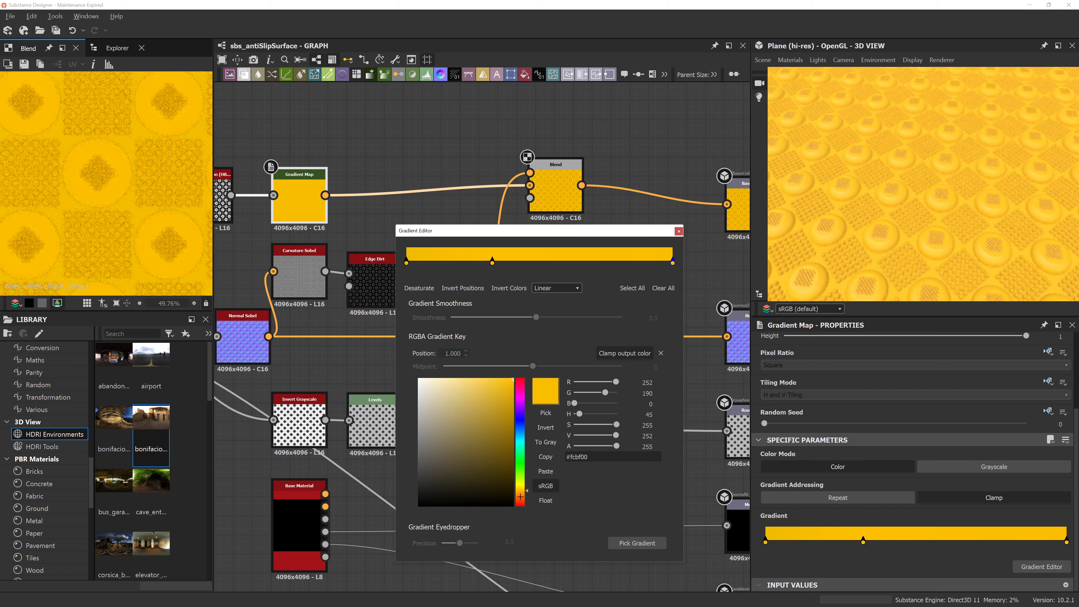
click(678, 231)
Step: Check the plane from a wider angle and fine-tune the Subtract Blend node's opacity
drag(934, 178, 903, 181)
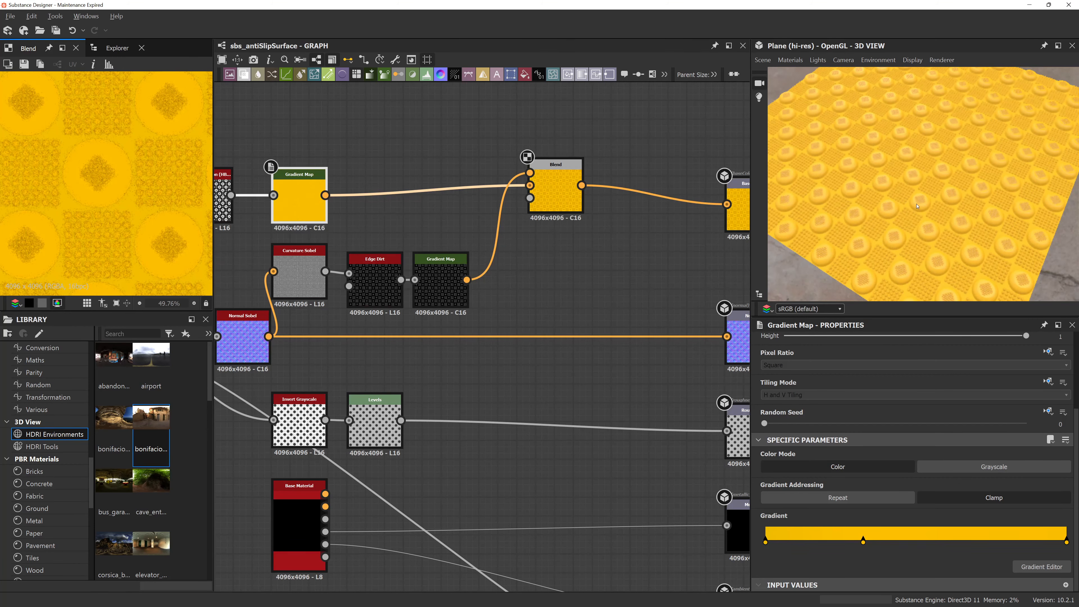
click(555, 189)
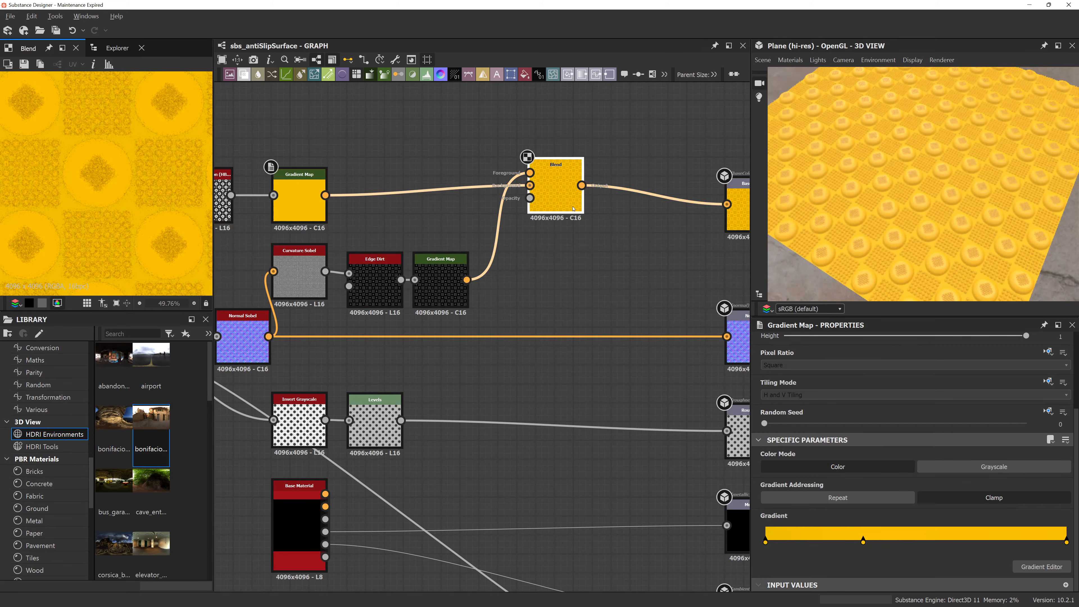
mouse_move(856, 465)
mouse_down()
mouse_move(929, 466)
mouse_move(832, 465)
mouse_move(865, 466)
mouse_up()
Step: Insert a second Blend node between the first Blend and the Base Color output, and spread the two Blend nodes apart
middle_drag(623, 236, 506, 260)
key(space)
text(blend)
key(Return)
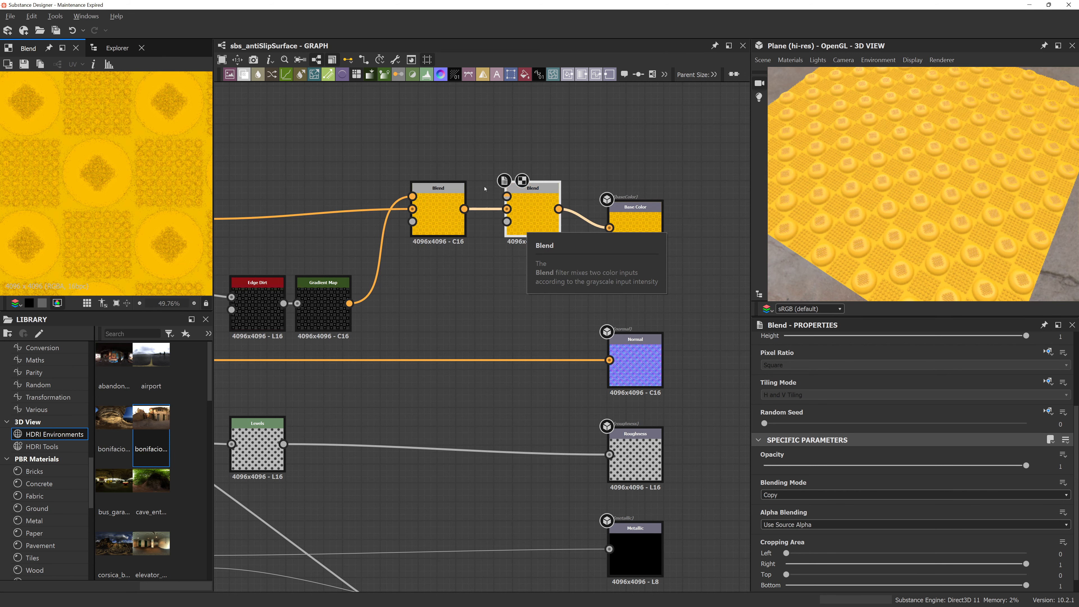
drag(446, 204, 398, 204)
middle_drag(510, 169, 473, 210)
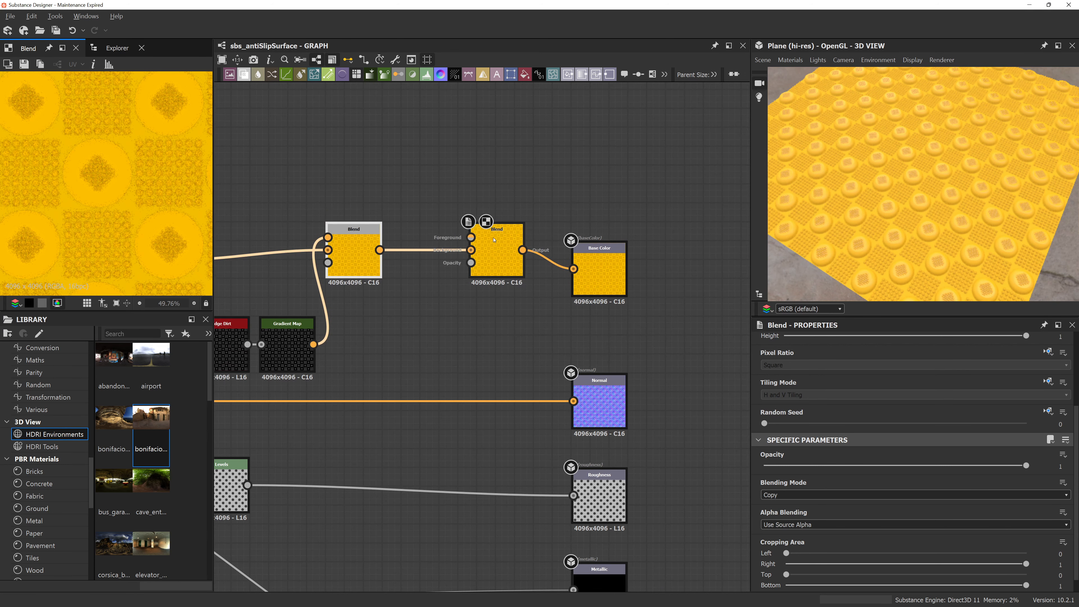
drag(492, 245, 501, 245)
middle_drag(441, 171, 413, 228)
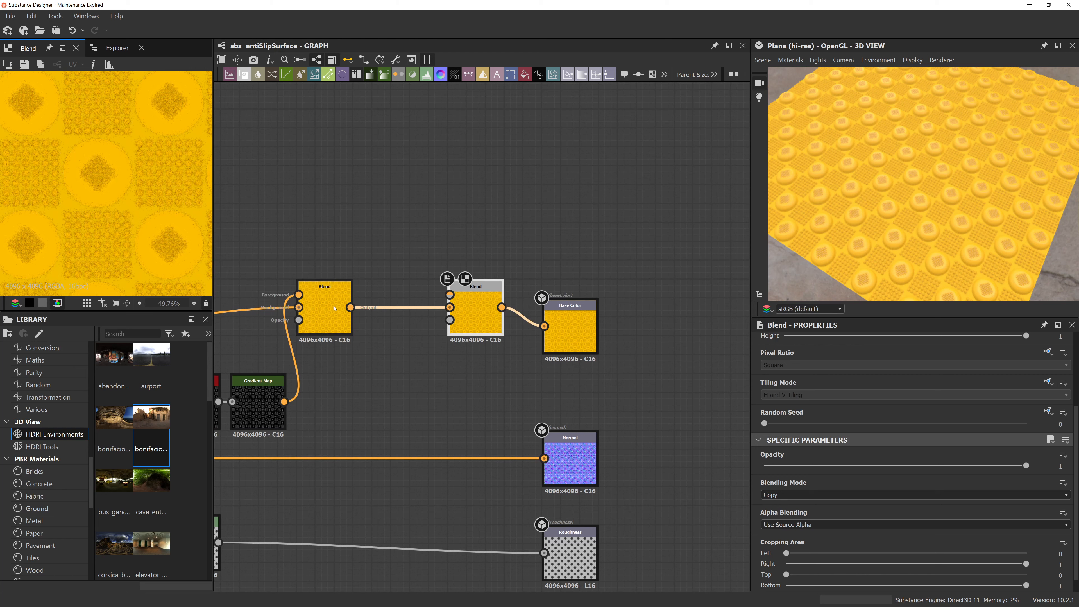
Step: Add a Grayscale Conversion node fed by the first Blend and attach a new Gradient Map node after it
drag(350, 307, 394, 178)
text(gray)
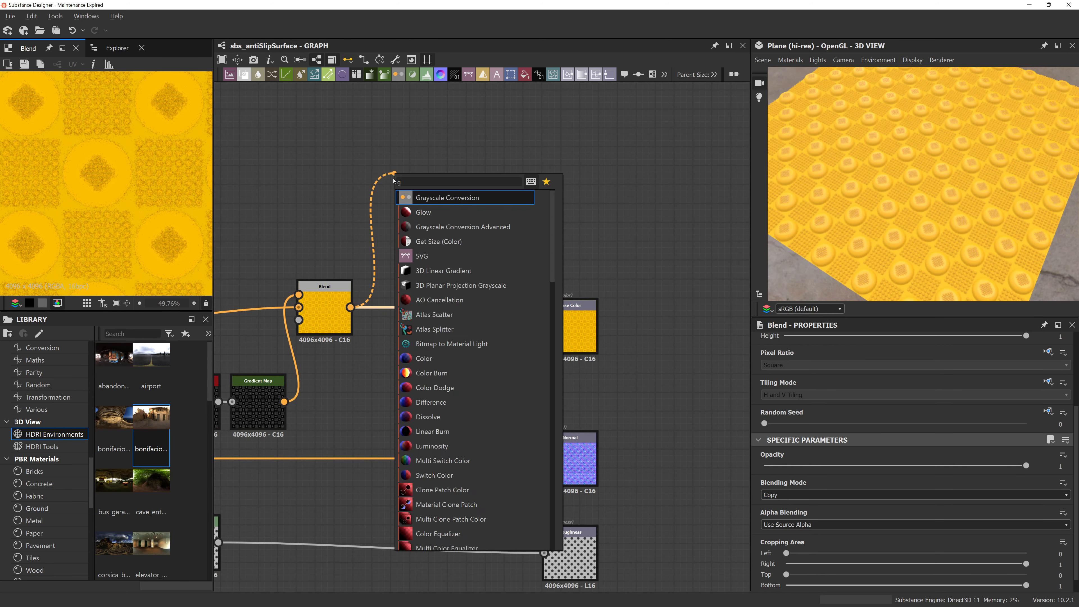
key(Return)
drag(422, 178, 386, 195)
key(space)
click(427, 220)
Step: Add a middle key at position 0.462 to the new Gradient Map's gradient and colour it #b37e00
click(1041, 577)
drag(641, 262, 530, 270)
drag(520, 484, 522, 492)
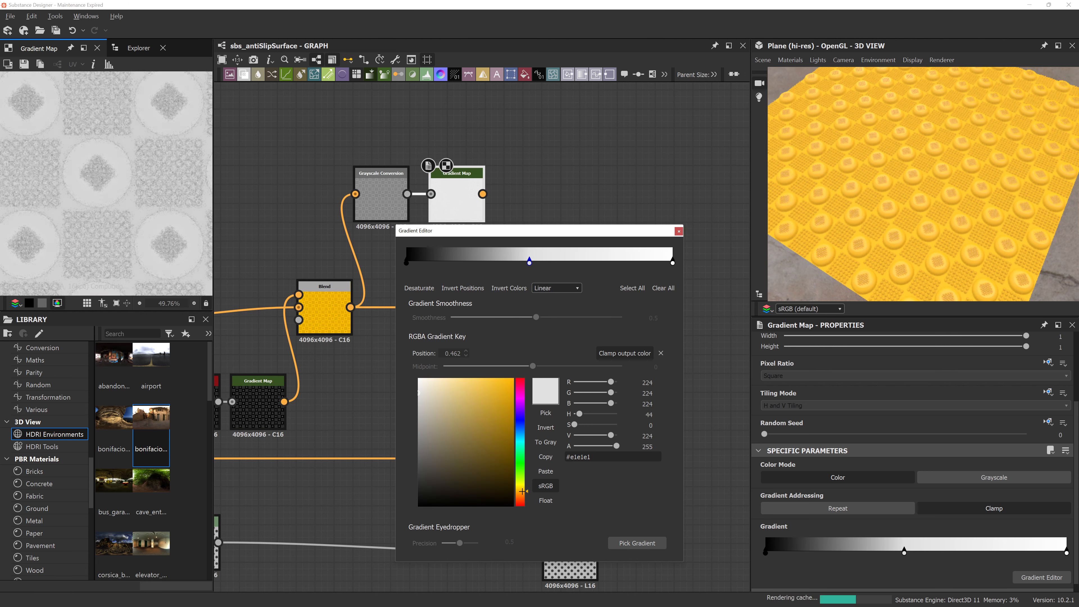
click(512, 416)
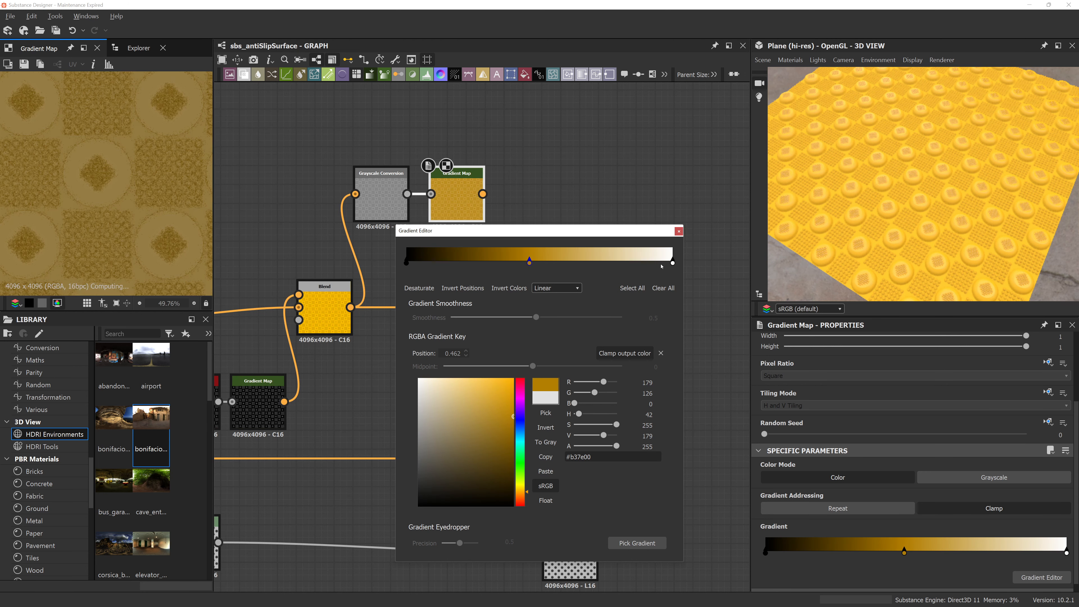
Step: Recolour the gradient's white end key to a dark orange similar to the middle key
click(672, 263)
click(519, 492)
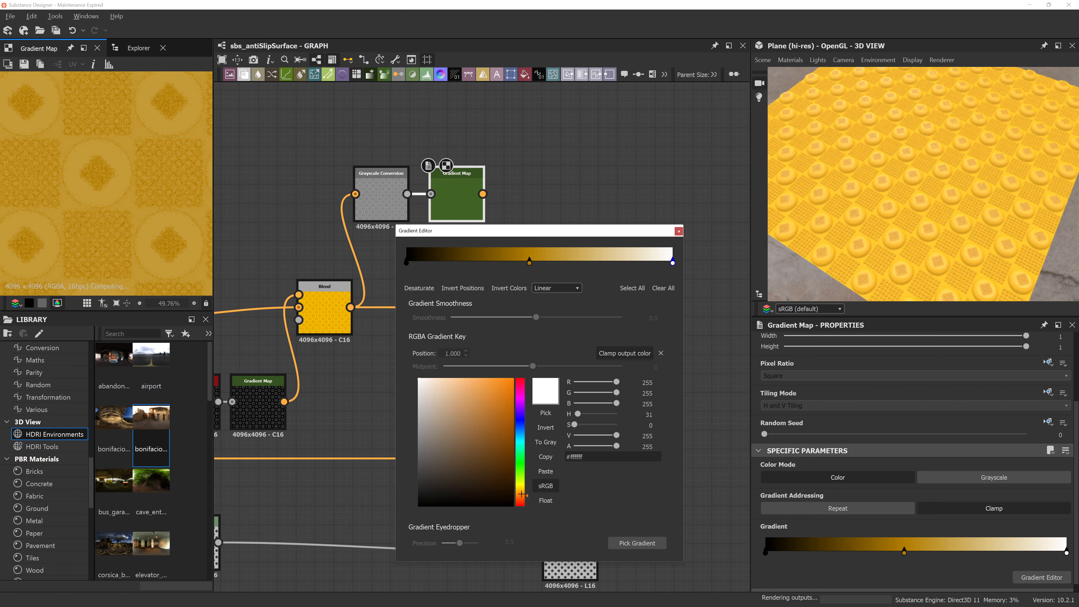
click(512, 413)
Step: Recolour the gradient's start key dark brown #221200 and its end key #2f1f00
click(407, 263)
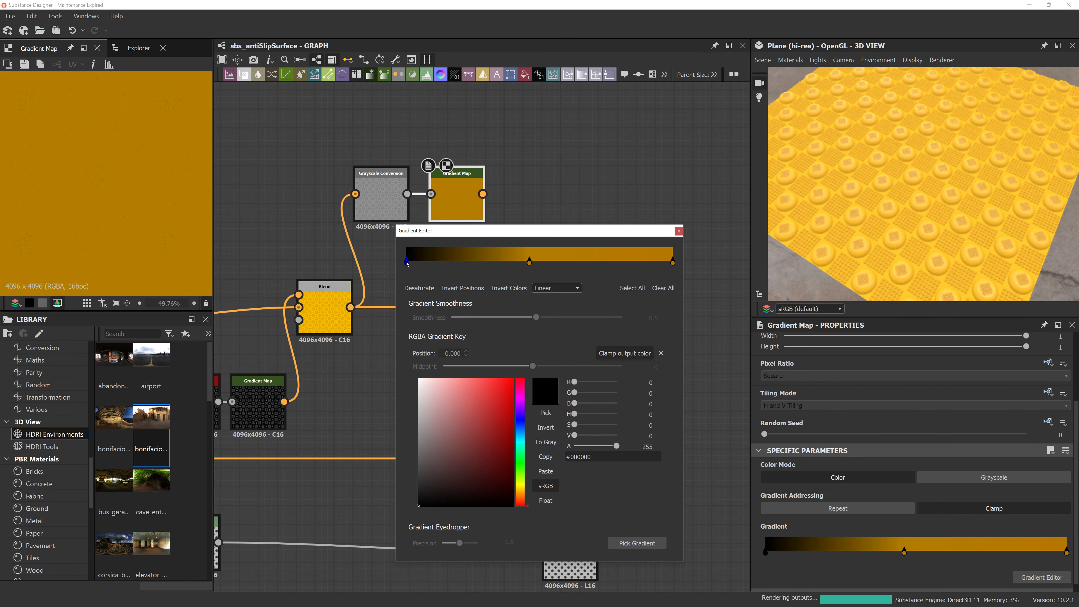
click(518, 495)
drag(512, 478, 525, 491)
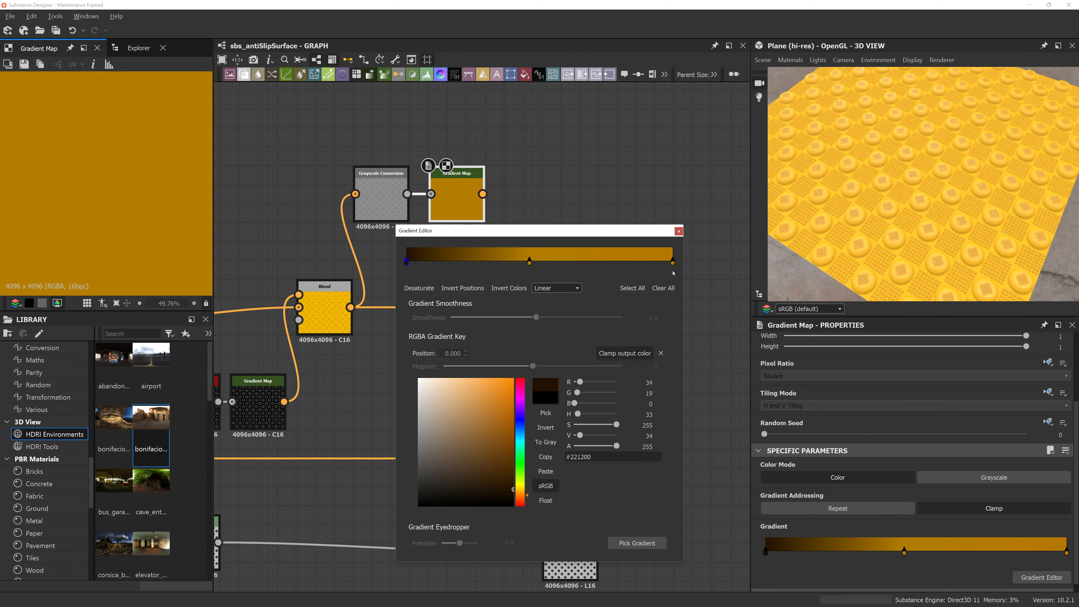
click(672, 263)
click(513, 485)
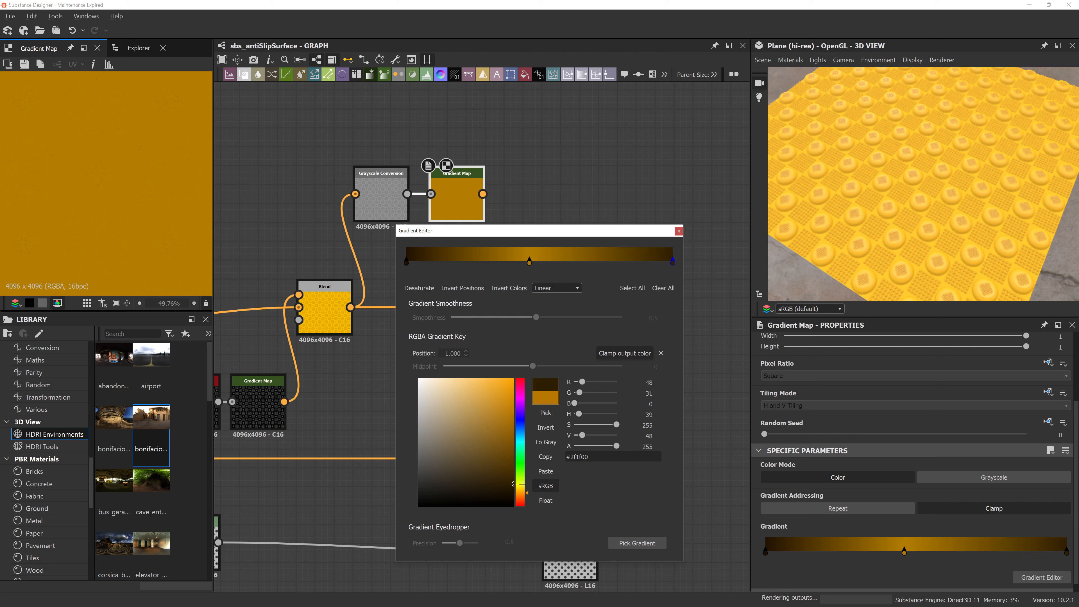
Step: Recolour the gradient's middle key dark brown #513900 and connect the Gradient Map to the second Blend's foreground
click(529, 261)
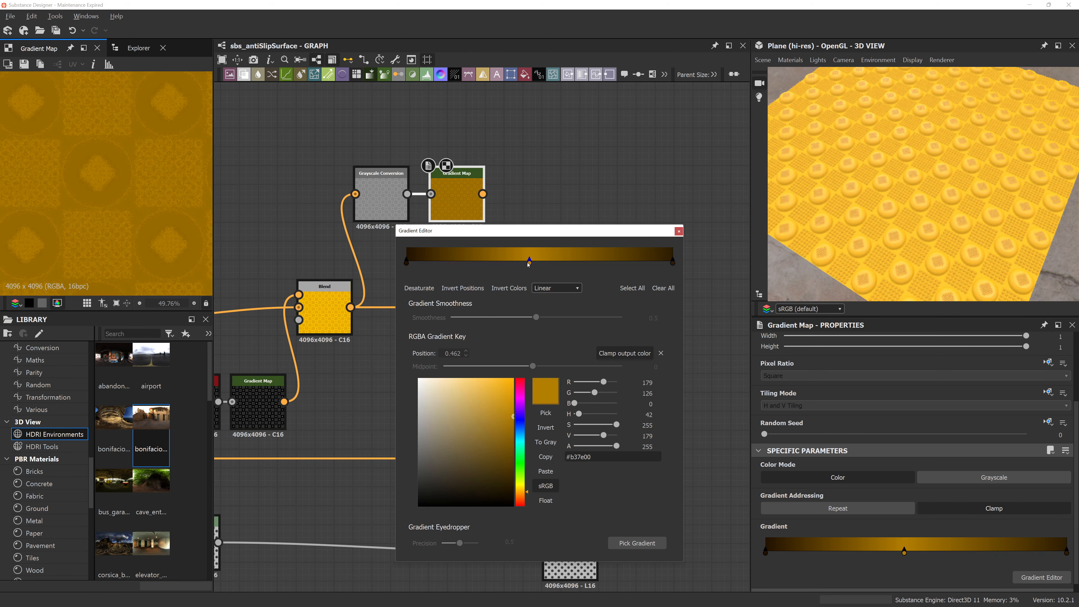
click(511, 466)
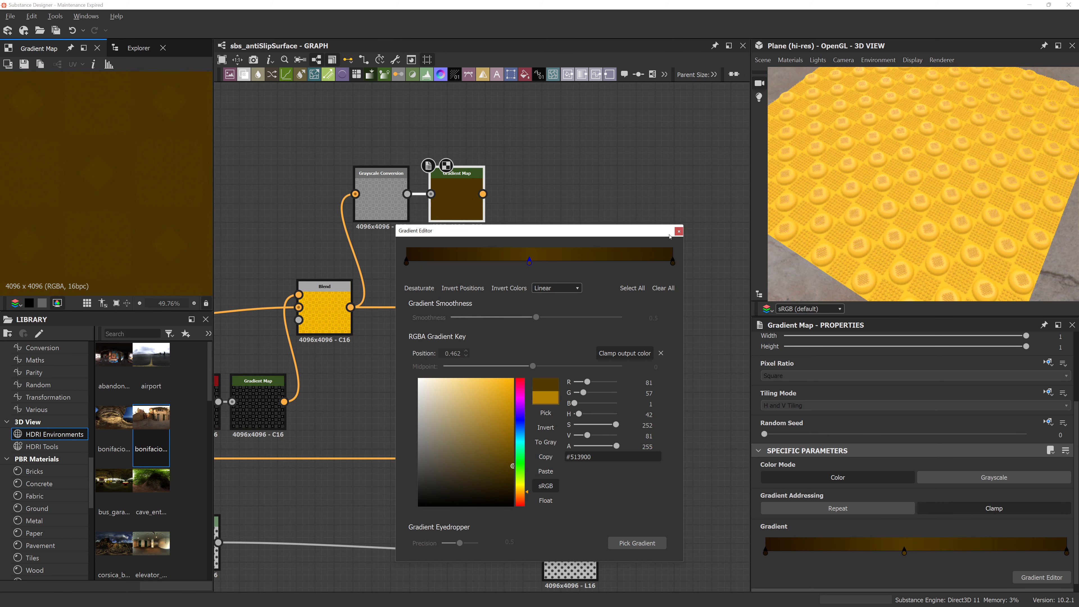
click(679, 231)
drag(483, 194, 449, 294)
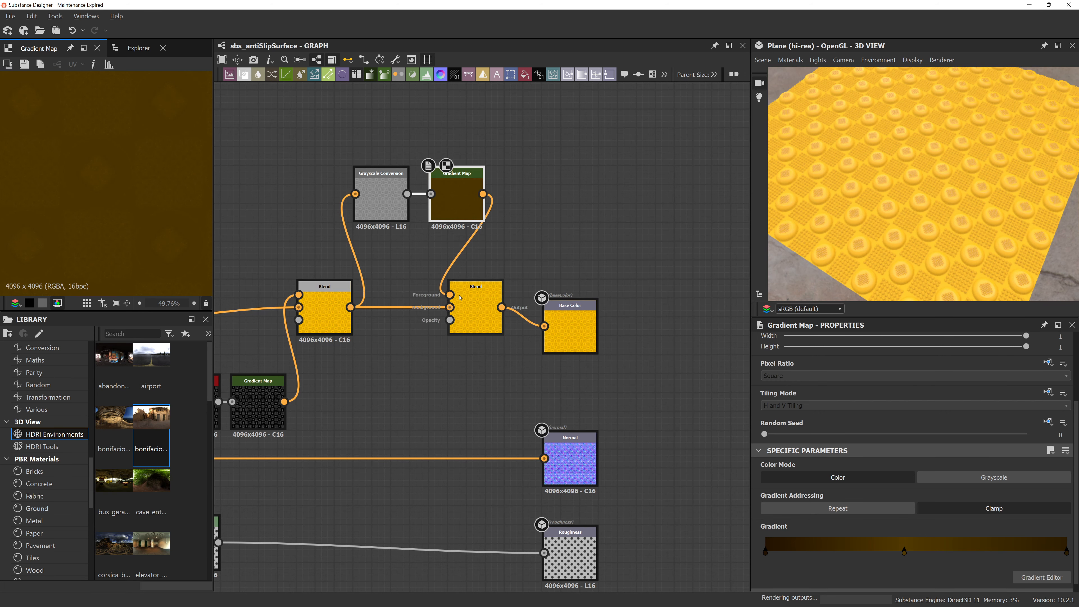
Step: Add a Grunge Map 009 node beneath the two Blends and connect it to the second Blend's opacity
middle_drag(430, 390, 522, 353)
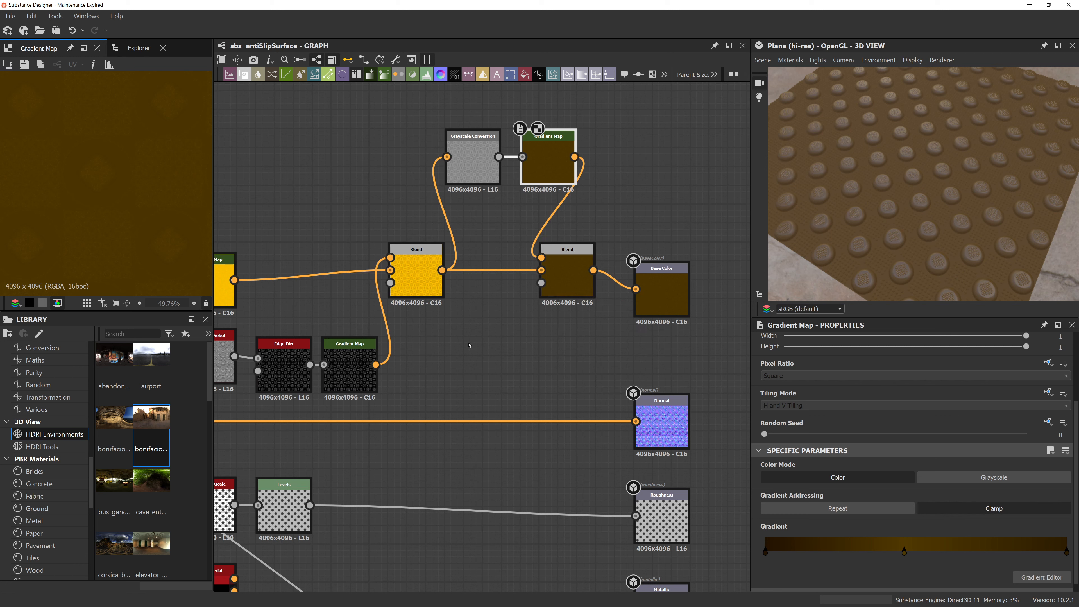
key(space)
text(grunge)
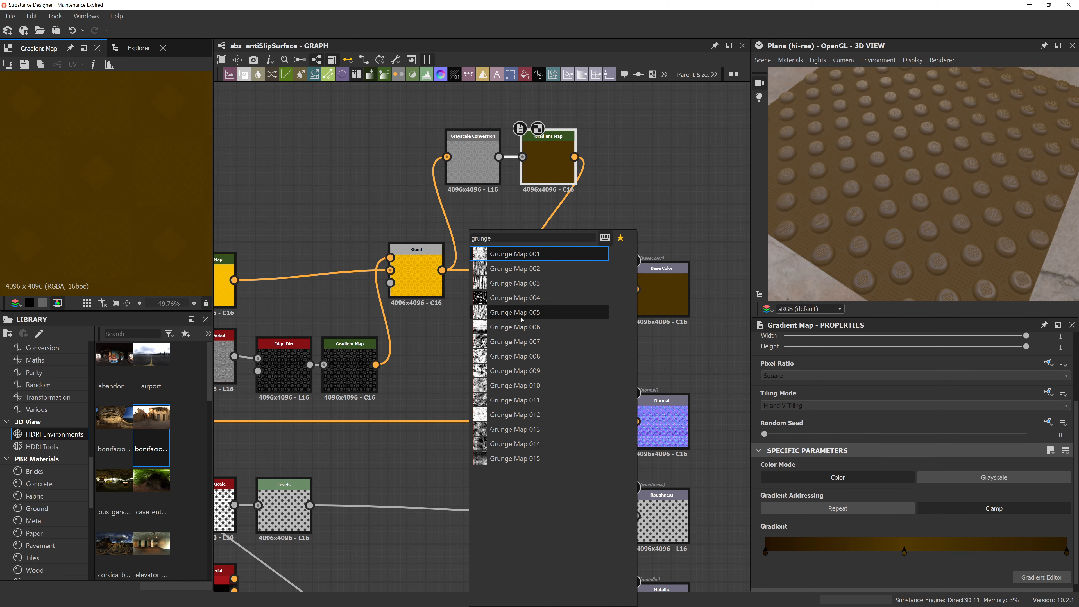
click(509, 370)
drag(498, 345, 541, 283)
drag(865, 254, 824, 262)
drag(472, 324, 472, 343)
Step: Set Grunge Map 009's Balance to 0.03 and its Contrast to 0.87
scroll(892, 467, down, 6)
drag(895, 447, 772, 449)
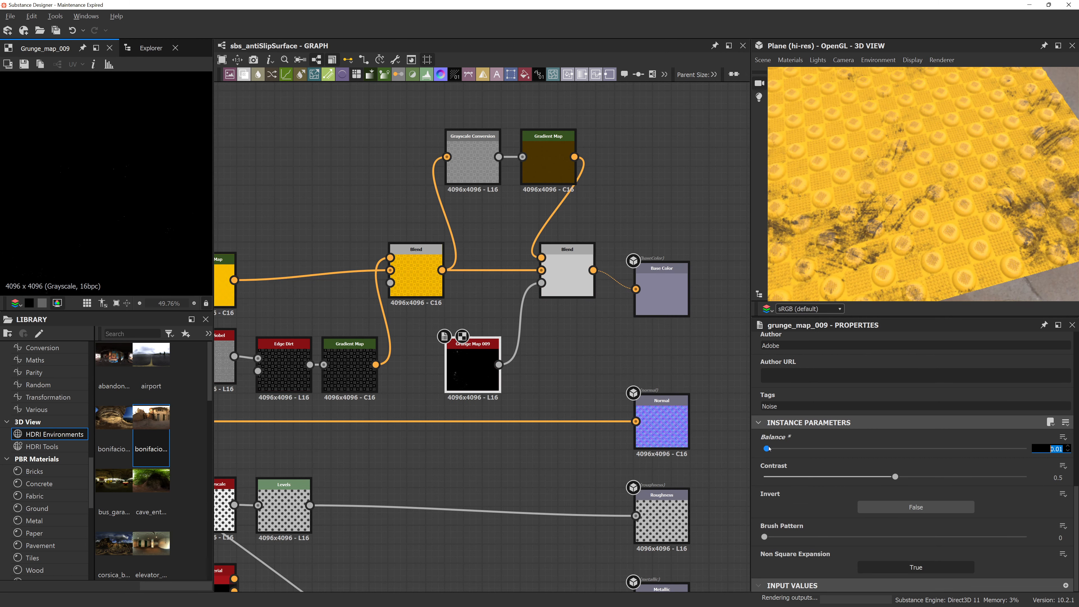
drag(772, 448, 771, 449)
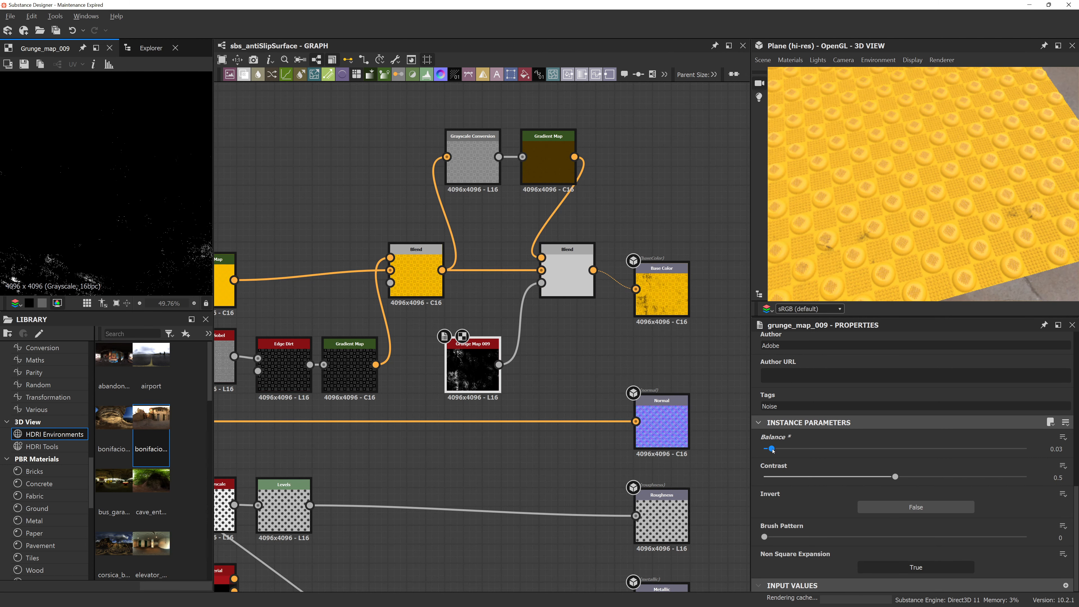
drag(811, 476, 797, 477)
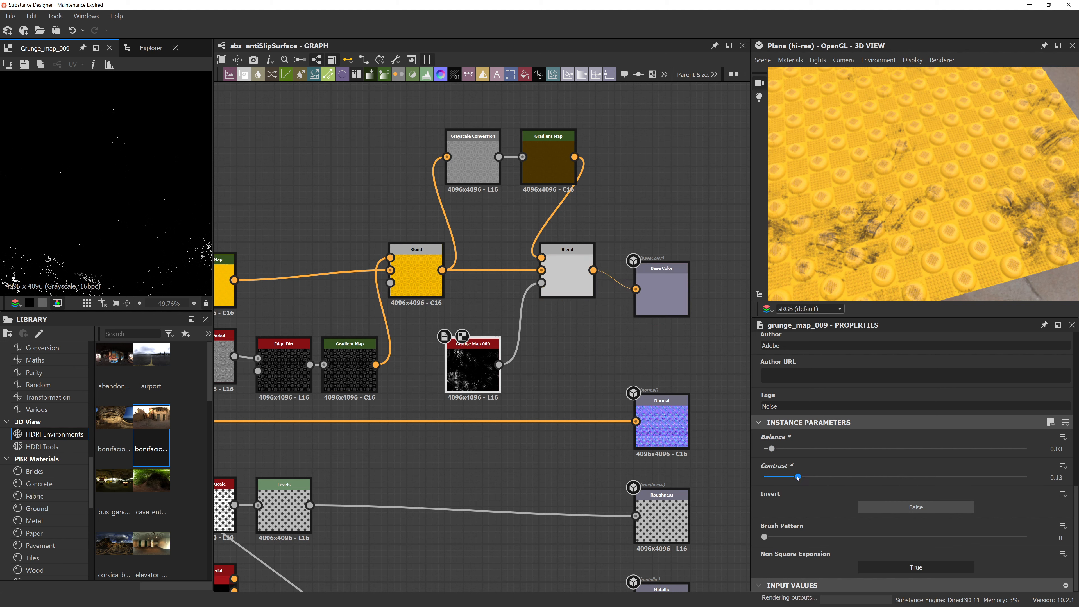
drag(962, 486, 1027, 478)
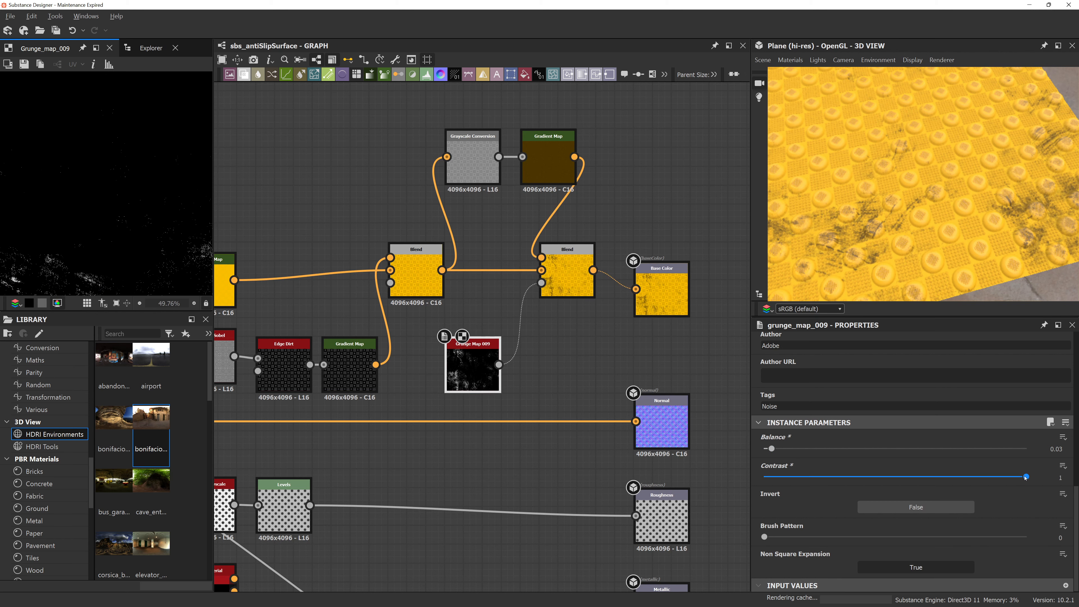
click(992, 477)
Step: Open the FloorGrip reference image from the package resources to compare it with the 3D material
drag(930, 231, 934, 199)
click(140, 48)
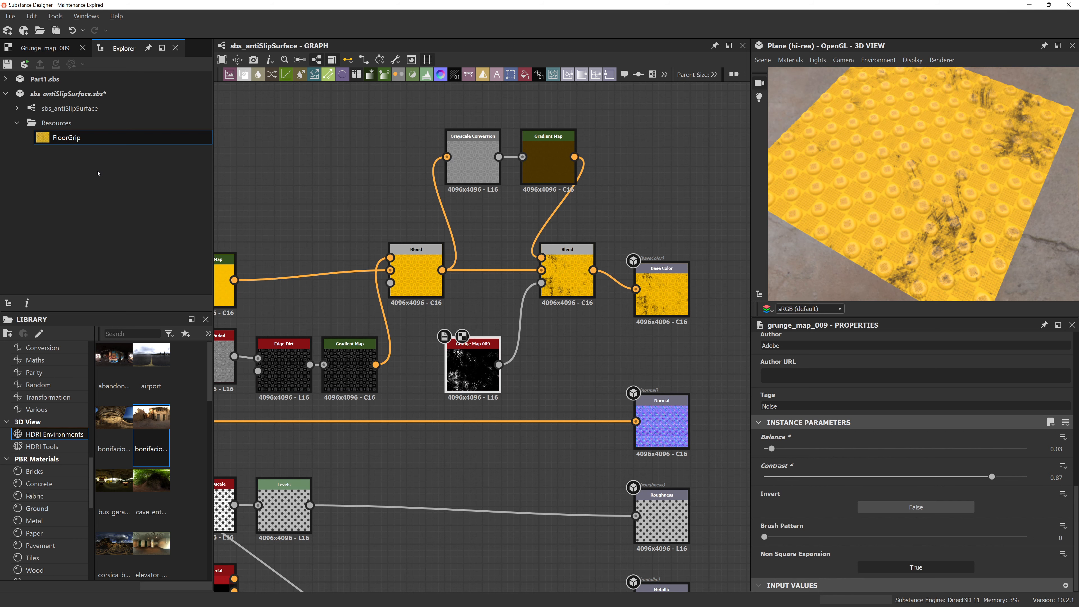
double_click(67, 137)
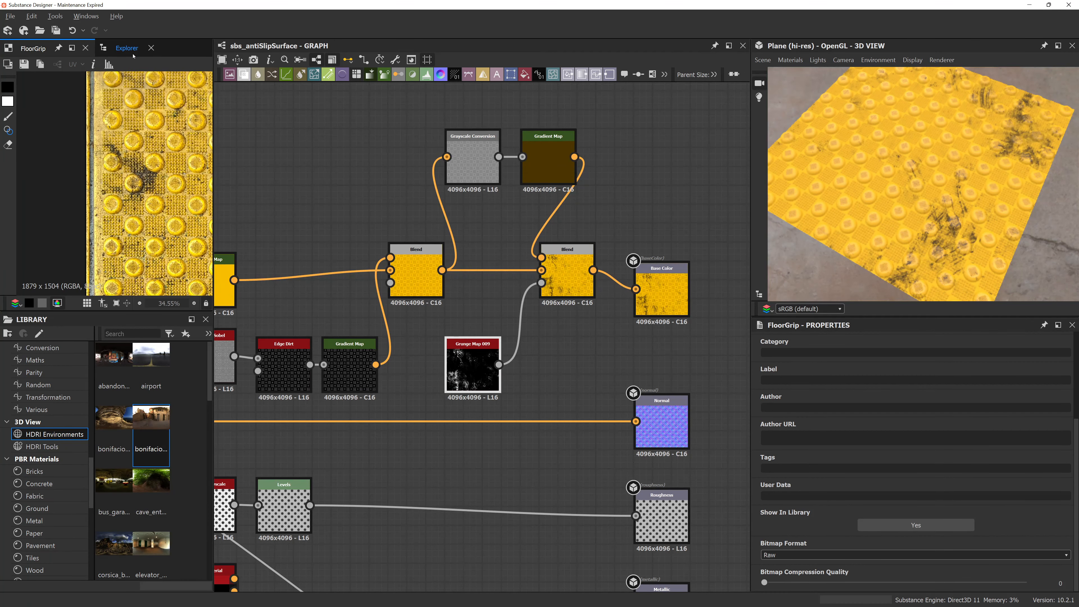
Step: Try several Brush Pattern values on Grunge Map 009 and settle on 0.12
click(473, 365)
scroll(832, 489, down, 5)
drag(764, 536, 819, 538)
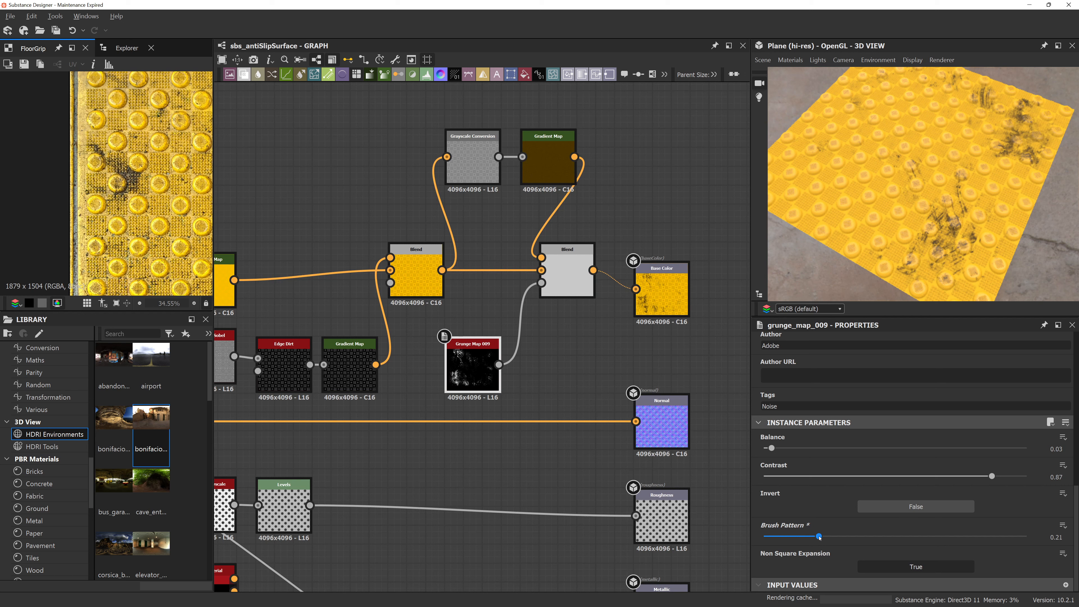
click(878, 537)
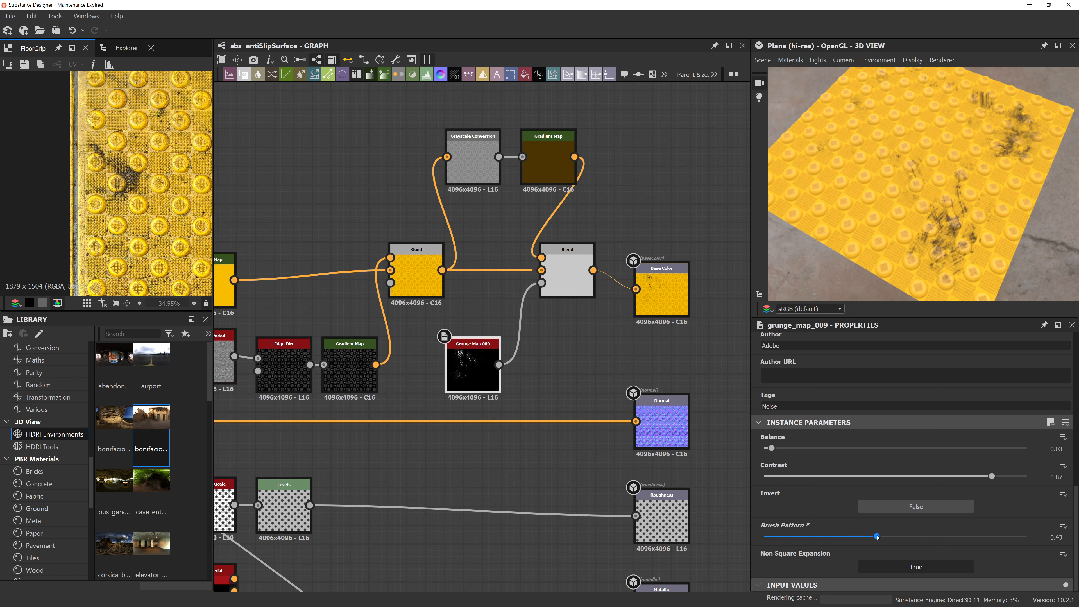
click(795, 536)
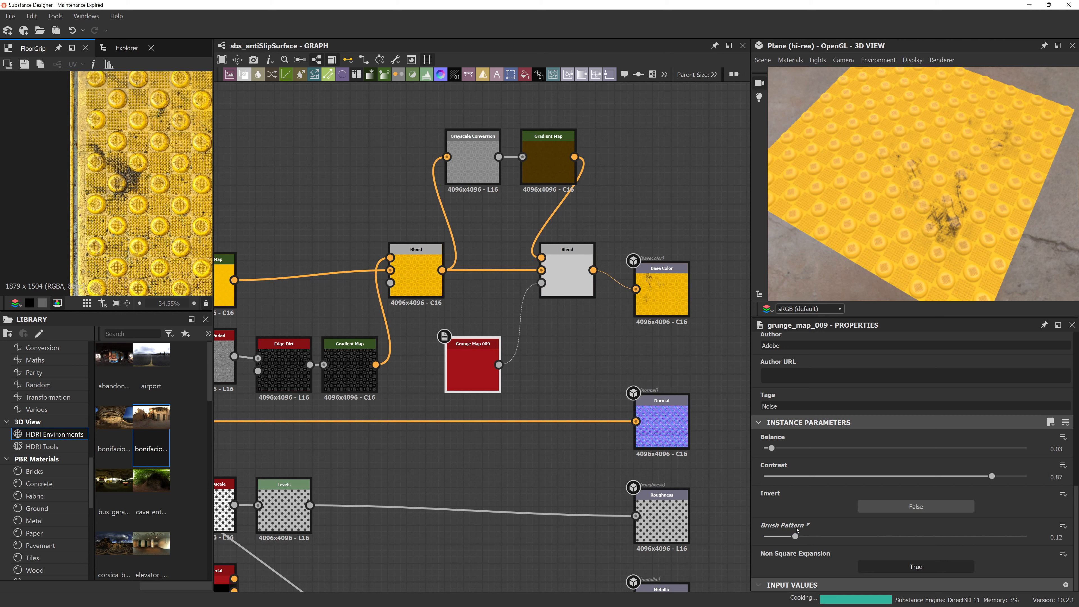
Step: Set Grunge Map 009's Random Seed to 2 to change the dirt distribution
scroll(808, 516, up, 10)
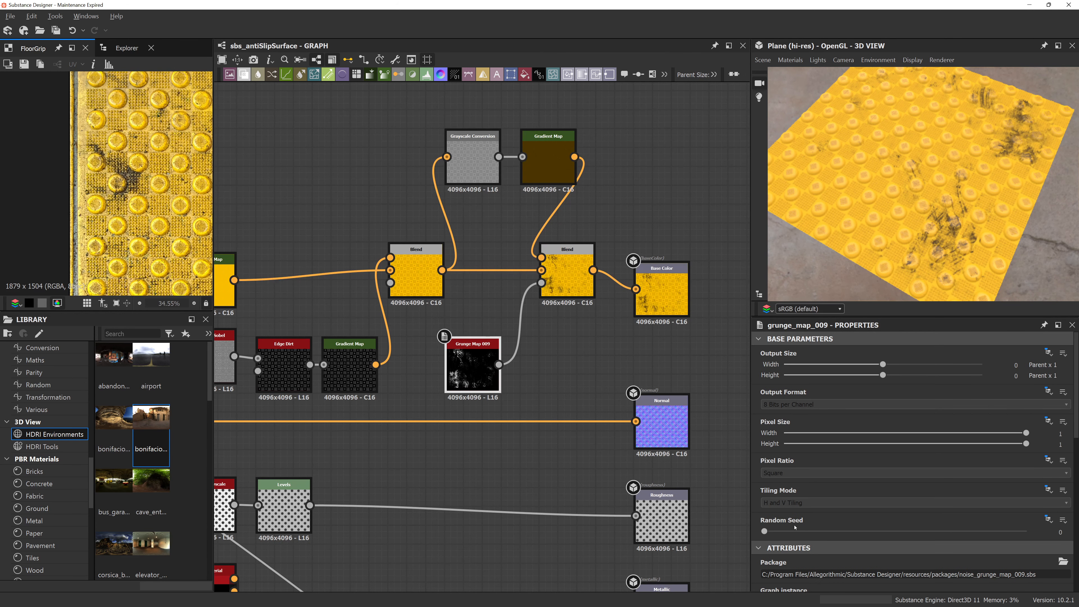
drag(795, 531, 848, 533)
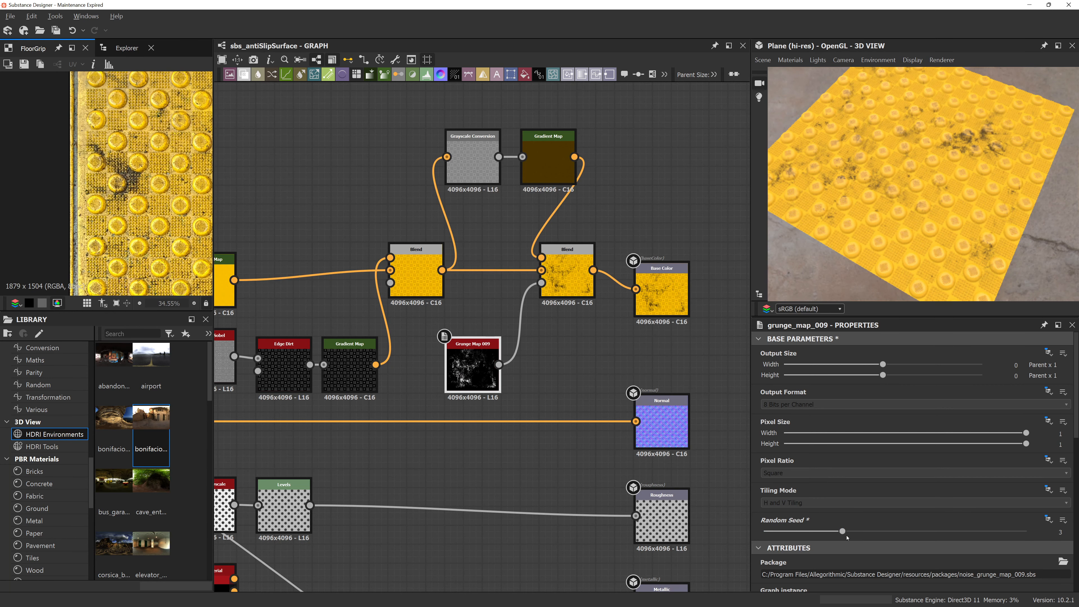
click(819, 530)
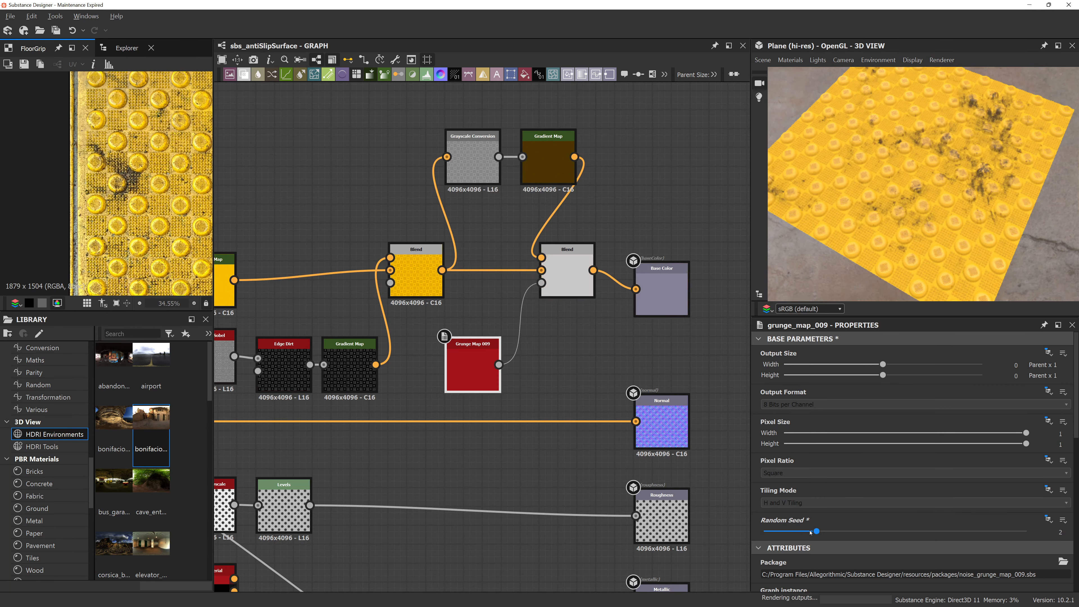
Step: Examine how the grunge dirt covers the domes and studs on the 3D plane, from afar and up close
scroll(968, 212, up, 5)
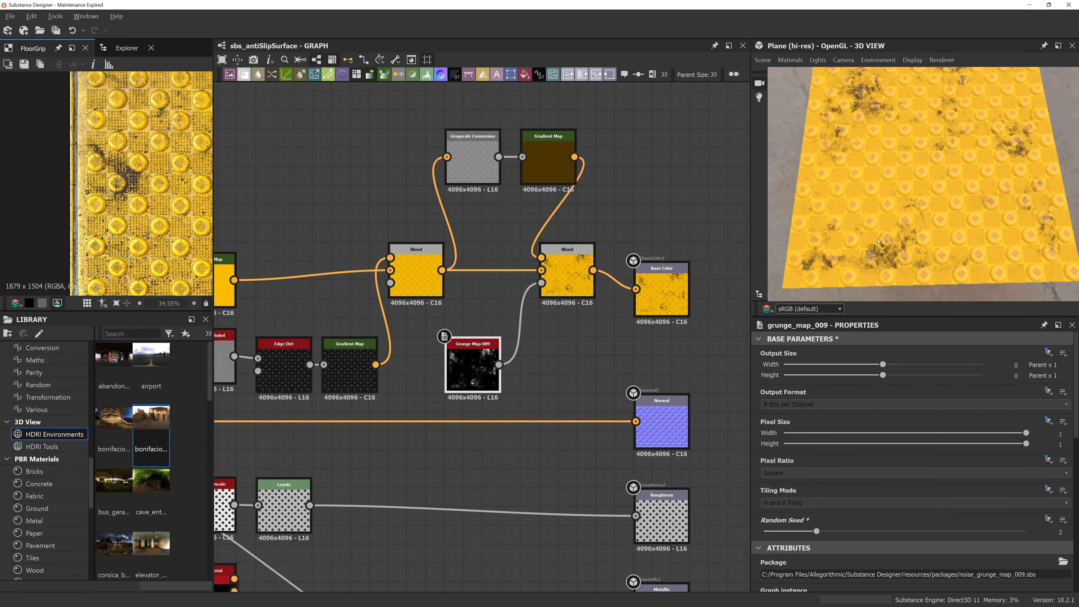
drag(967, 213, 911, 217)
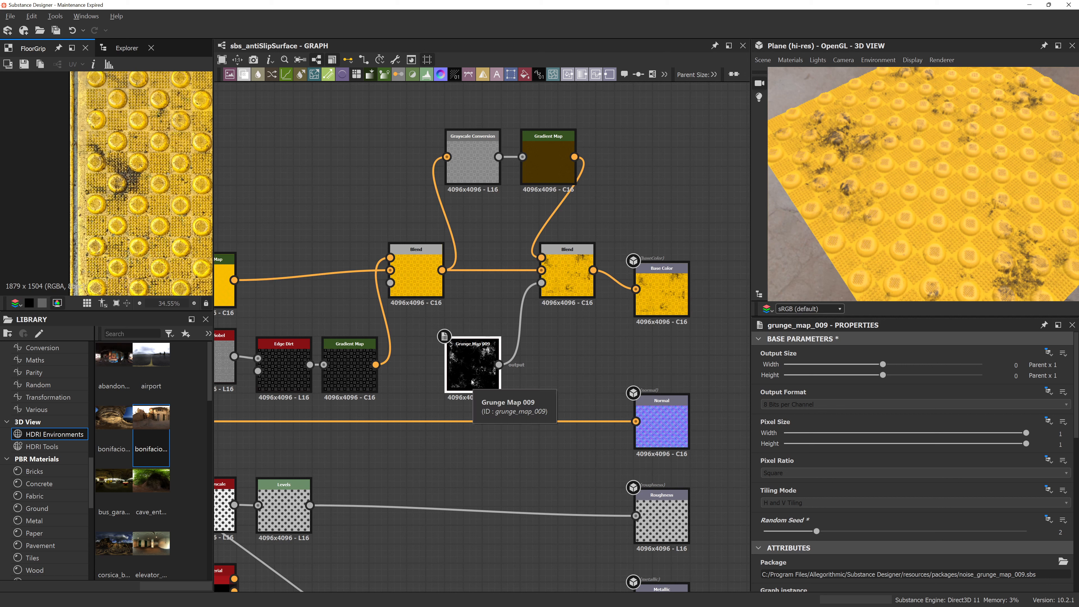
scroll(990, 238, up, 4)
middle_drag(990, 237, 849, 163)
scroll(849, 163, up, 6)
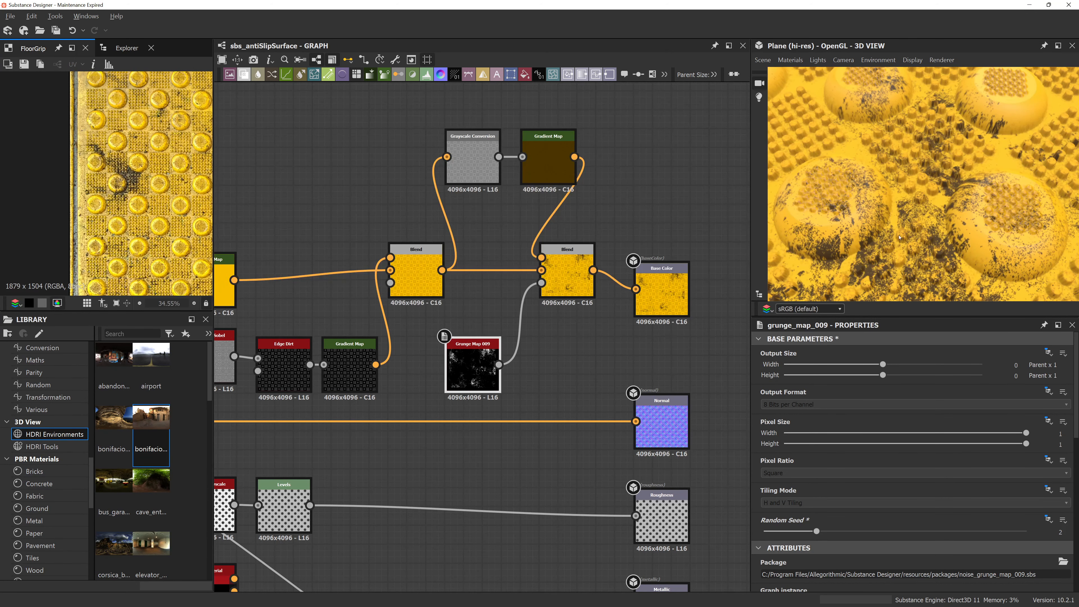
scroll(909, 229, down, 5)
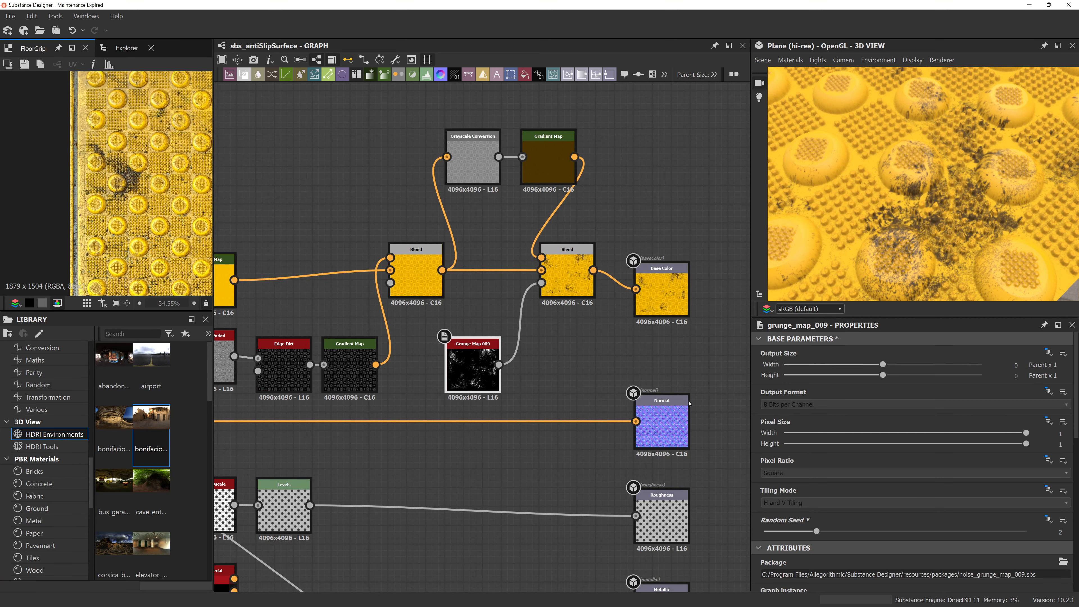
Step: Space out the graph by moving the Base Material, the Invert Grayscale and Levels pair, and the Normal Sobel node lower
middle_drag(500, 491, 503, 359)
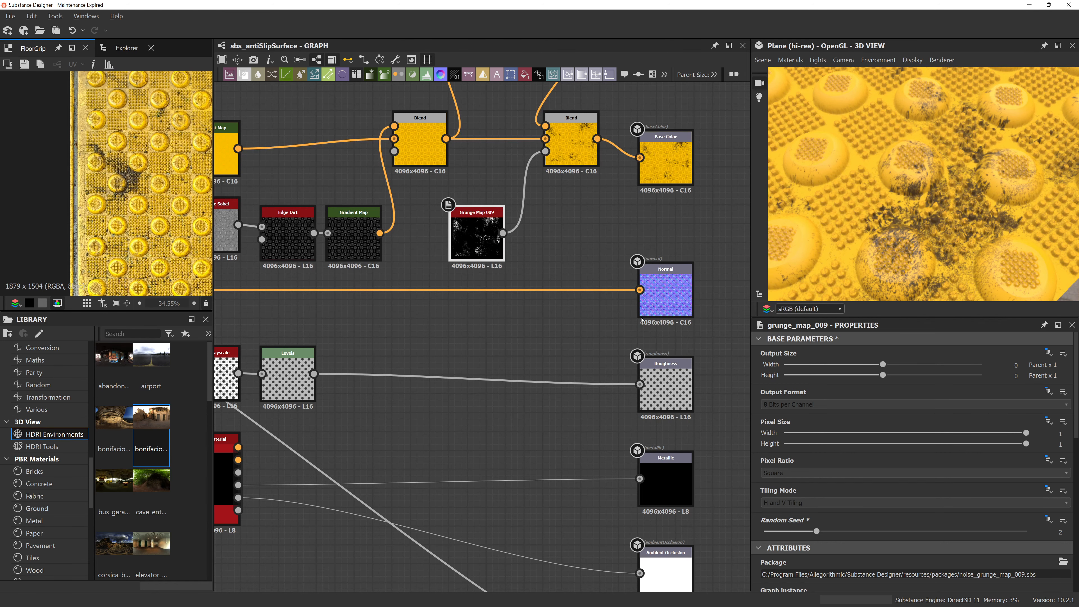
middle_drag(556, 457, 544, 320)
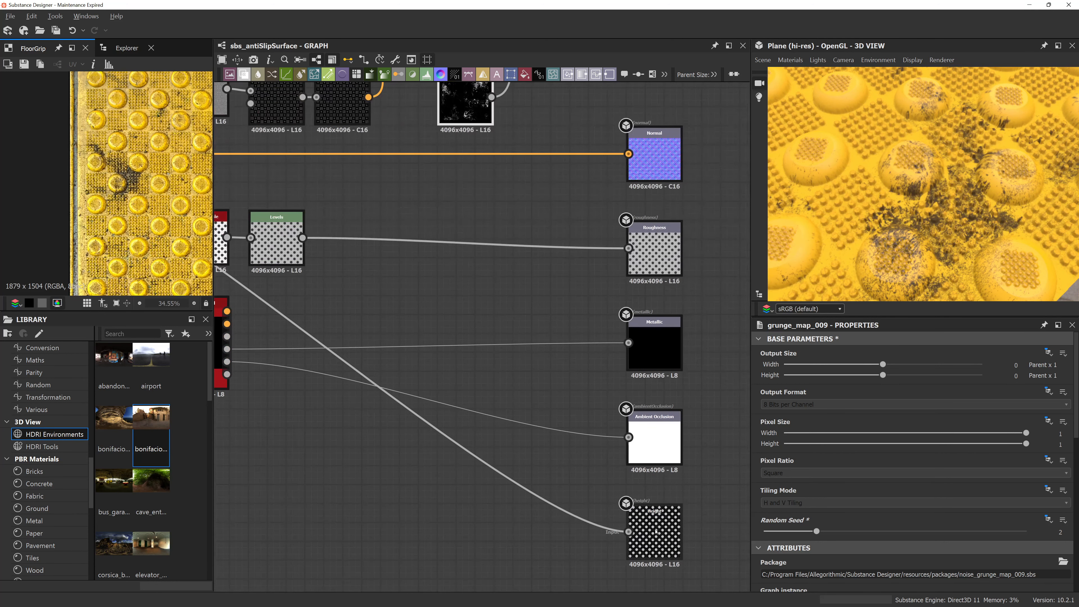
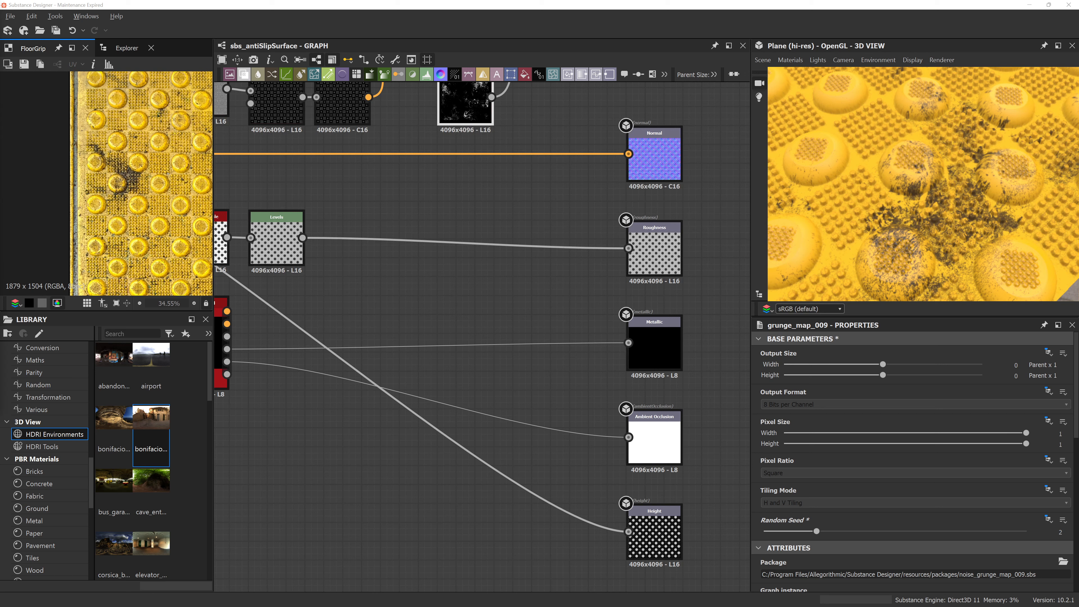
scroll(725, 352, down, 4)
drag(472, 348, 472, 479)
drag(558, 282, 447, 361)
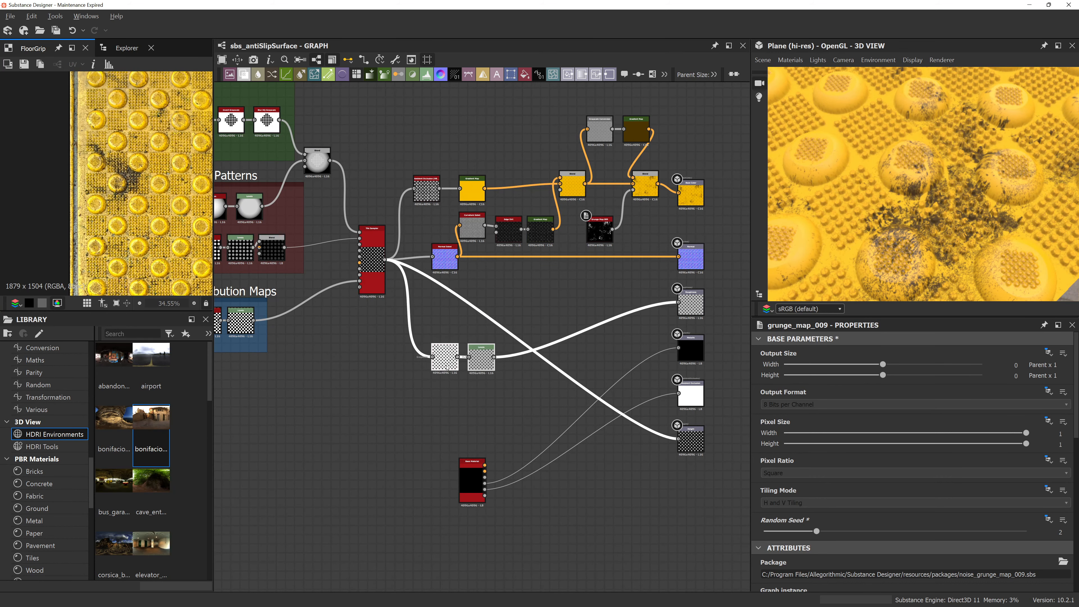
click(450, 258)
drag(449, 258, 486, 293)
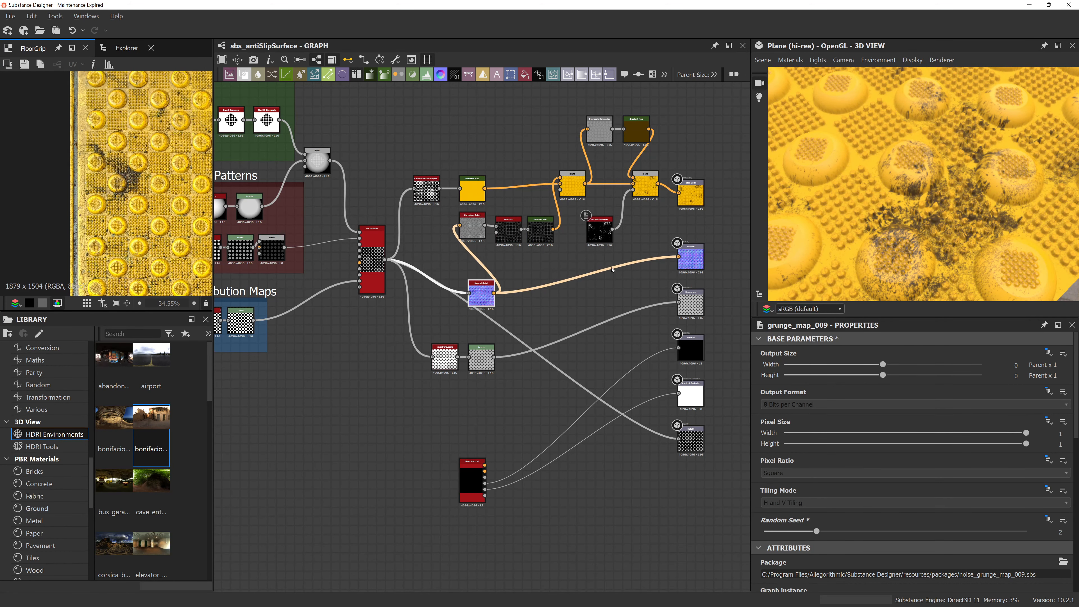
Step: Add a Normal Combine node beside the Normal Sobel, placed beneath Grunge Map 009
middle_drag(644, 213, 610, 255)
middle_drag(448, 226, 448, 185)
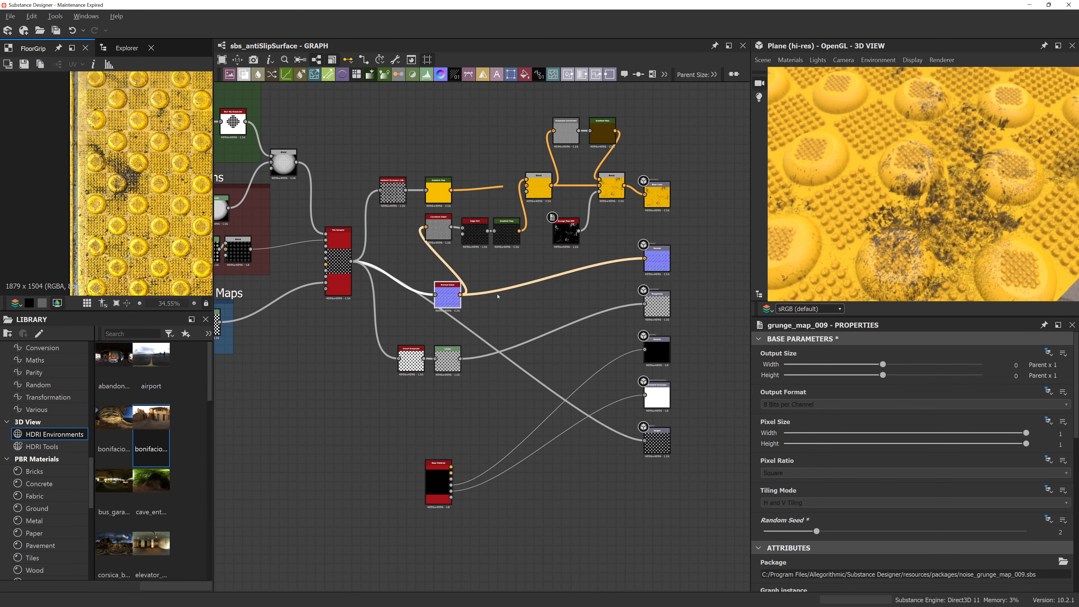
scroll(451, 299, up, 3)
scroll(452, 299, up, 1)
middle_drag(464, 298, 392, 304)
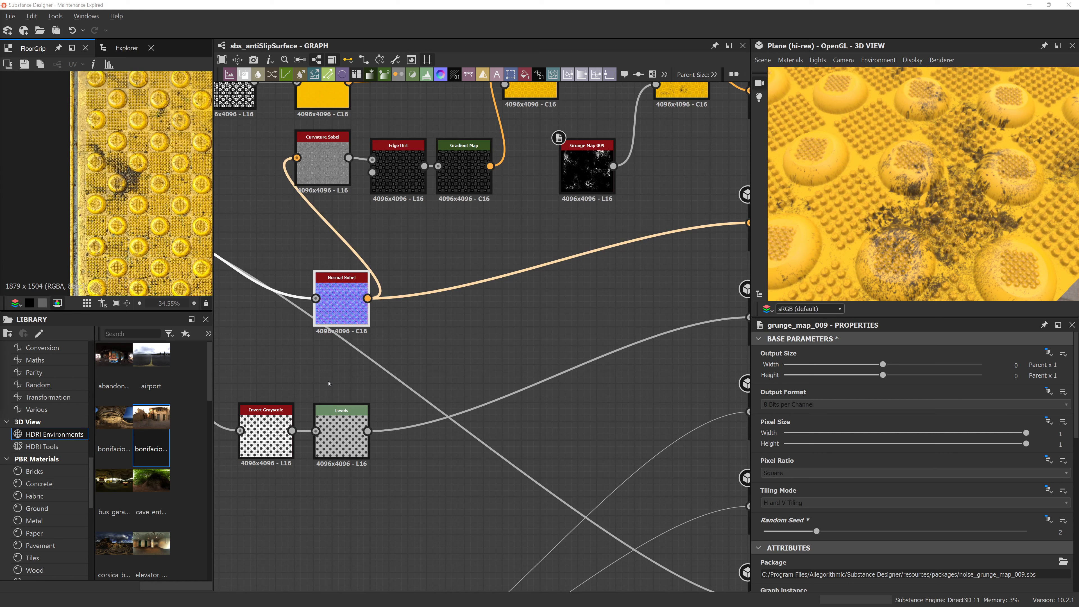
right_click(518, 314)
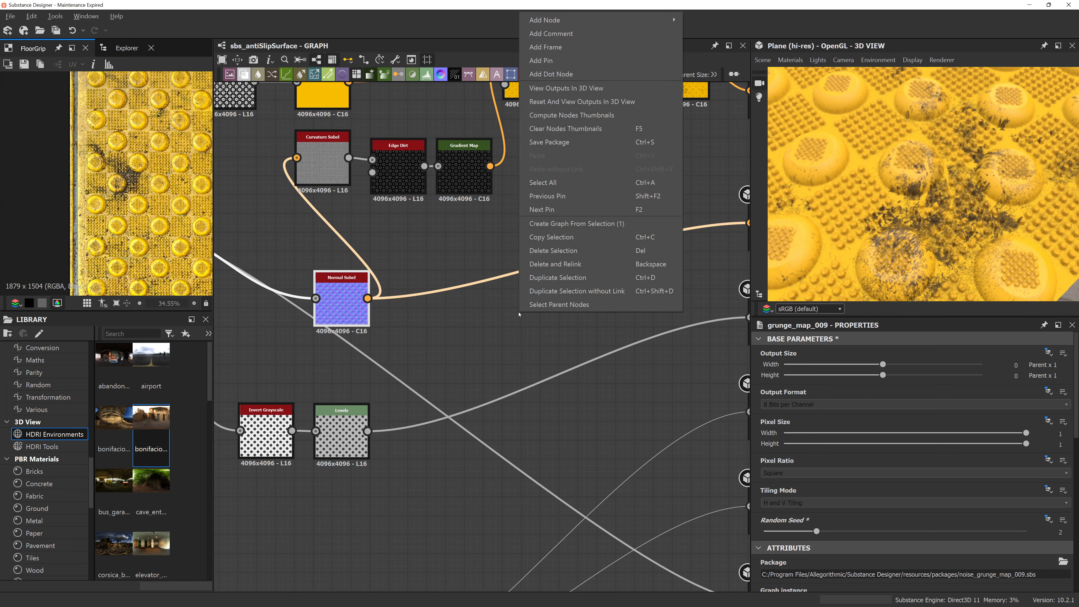
click(485, 316)
key(space)
text(normal combine)
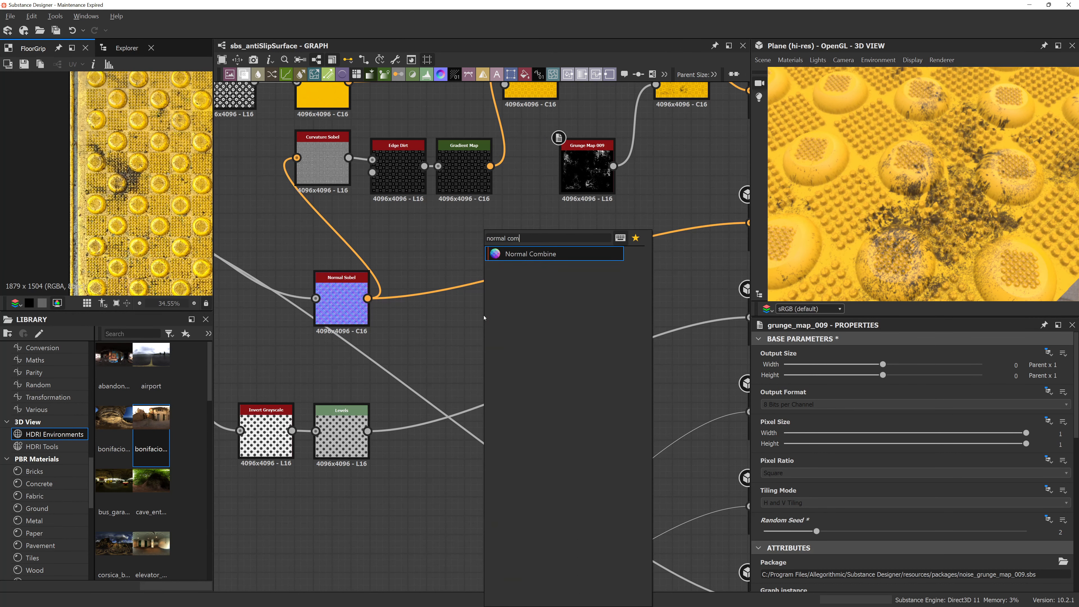
key(Return)
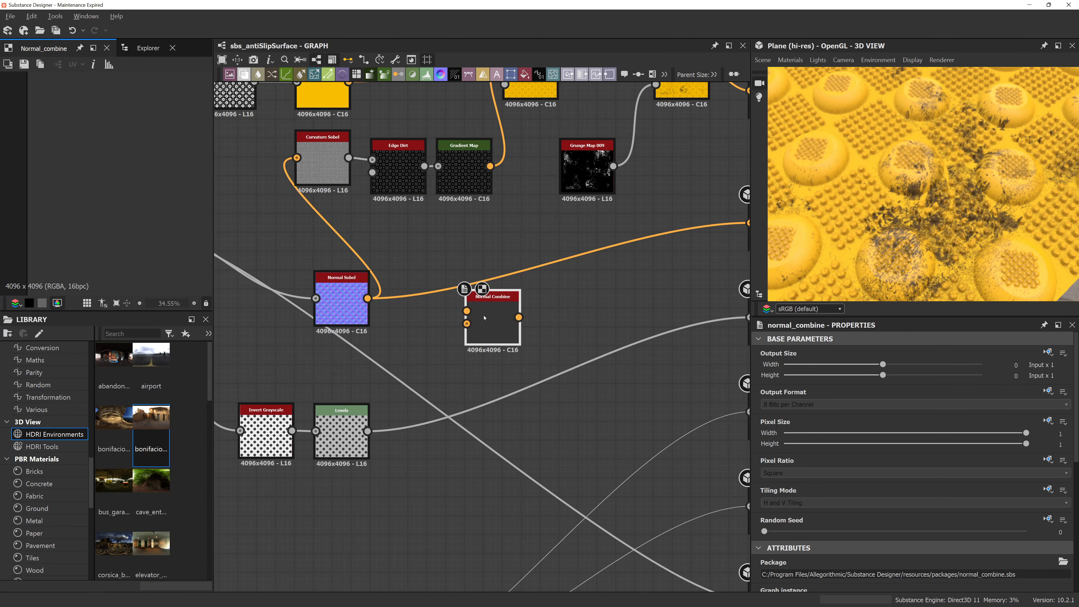
drag(484, 317, 514, 335)
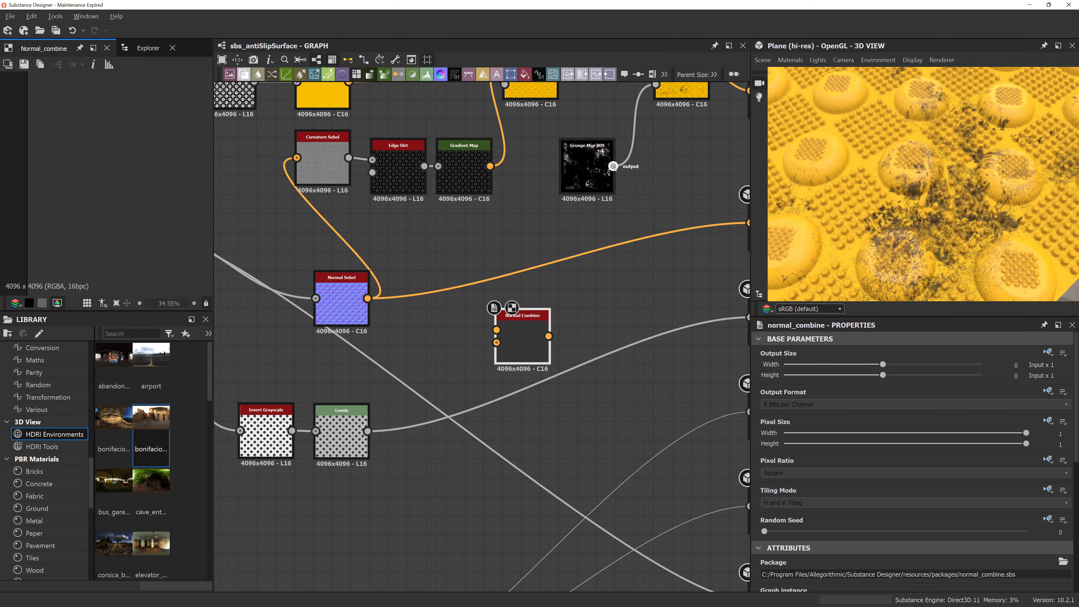
Step: Attach a new Normal Sobel node to Grunge Map 009's output and feed both Normal Sobel nodes into the Normal Combine
drag(613, 166, 484, 233)
text(nom)
key(BackSpace)
text(rma)
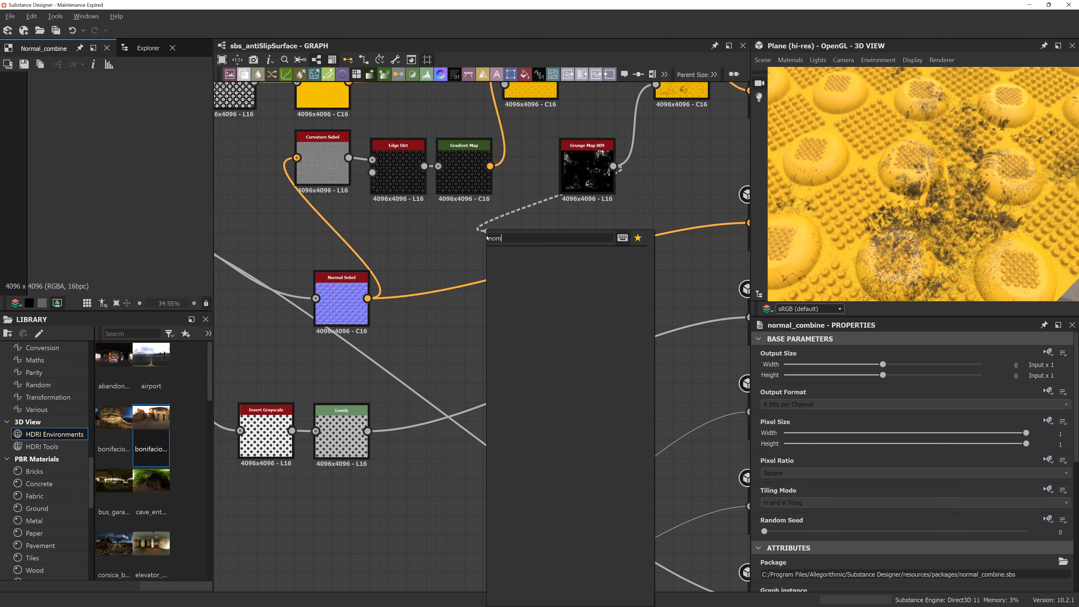
click(527, 268)
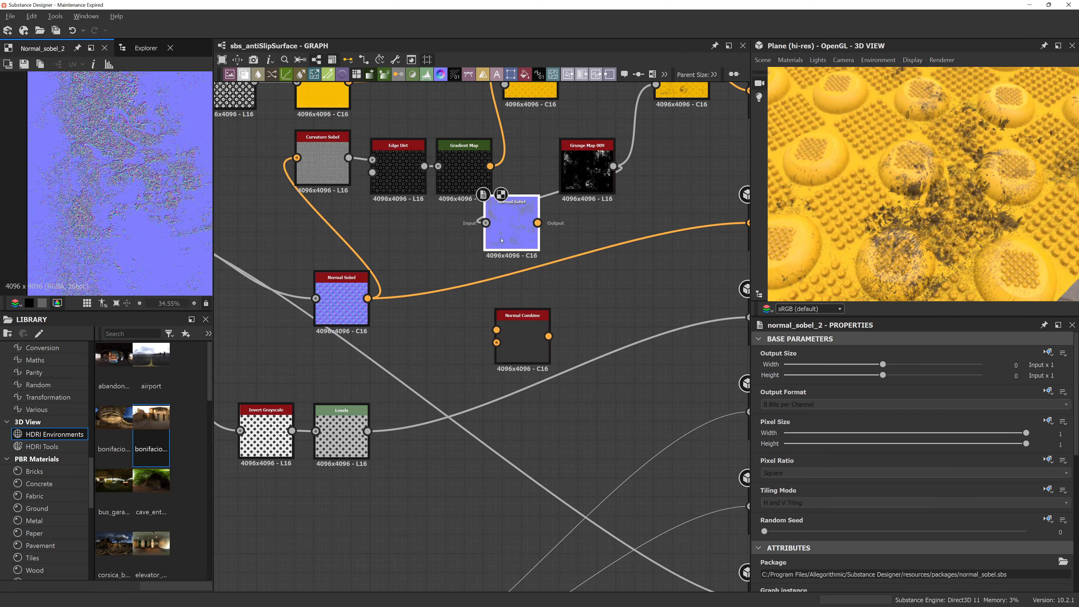
drag(537, 241, 337, 296)
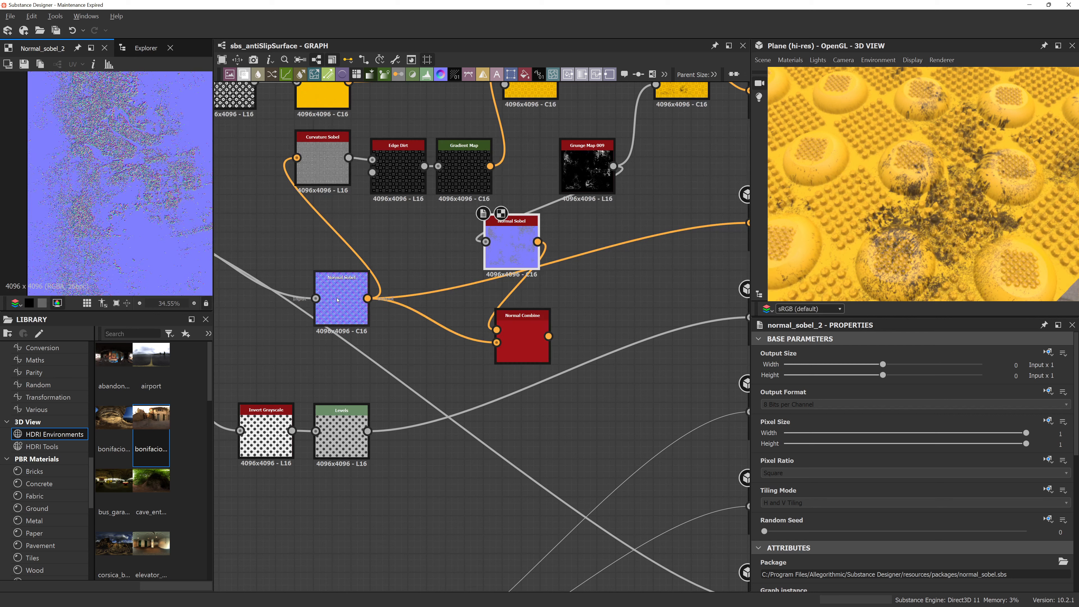
Step: Move the Normal Combine node slightly aside and connect its output to the Normal output node
click(522, 337)
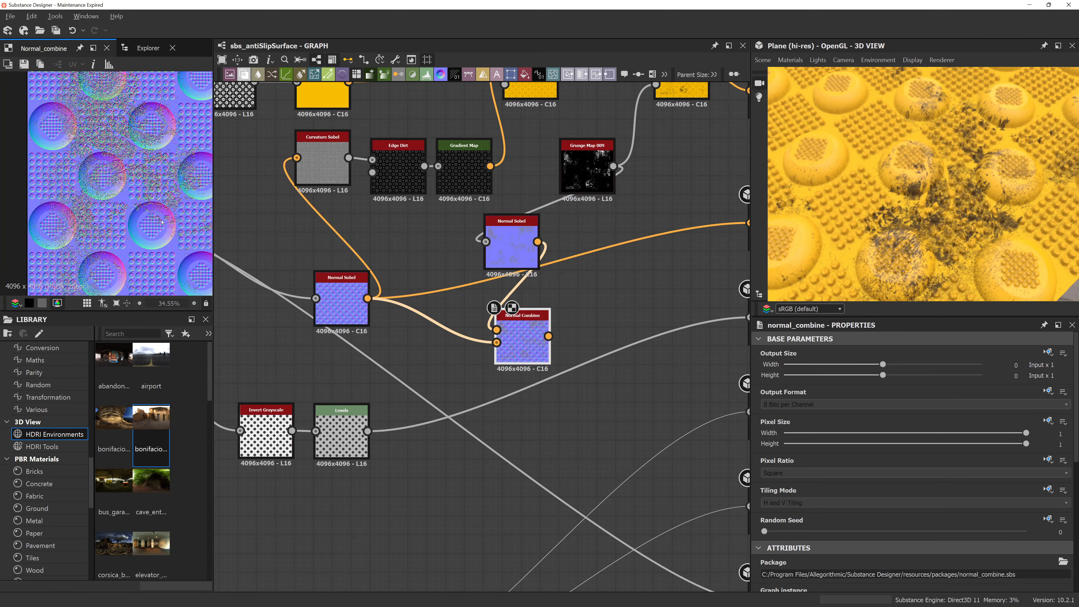
scroll(159, 194, up, 2)
scroll(158, 194, up, 5)
middle_drag(616, 318, 516, 330)
drag(421, 350, 449, 350)
drag(475, 348, 649, 235)
drag(913, 191, 942, 183)
Step: Set the Normal Combine technique to Detail Oriented (High Quality) and inspect a dome up close on the 3D plane
scroll(848, 445, down, 8)
click(811, 571)
click(788, 593)
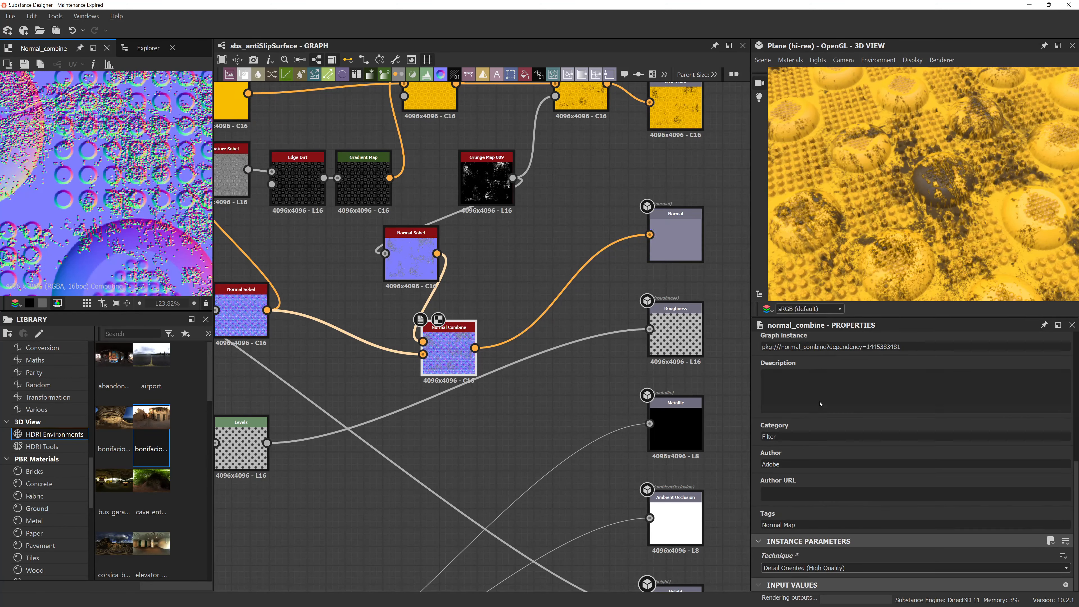
scroll(957, 194, up, 5)
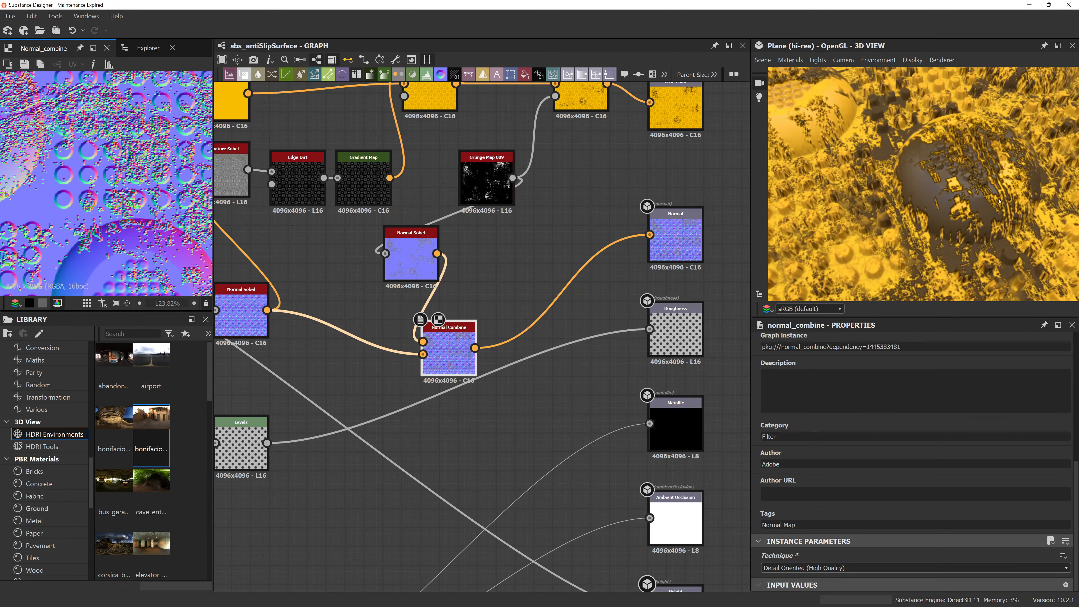
drag(979, 218, 926, 205)
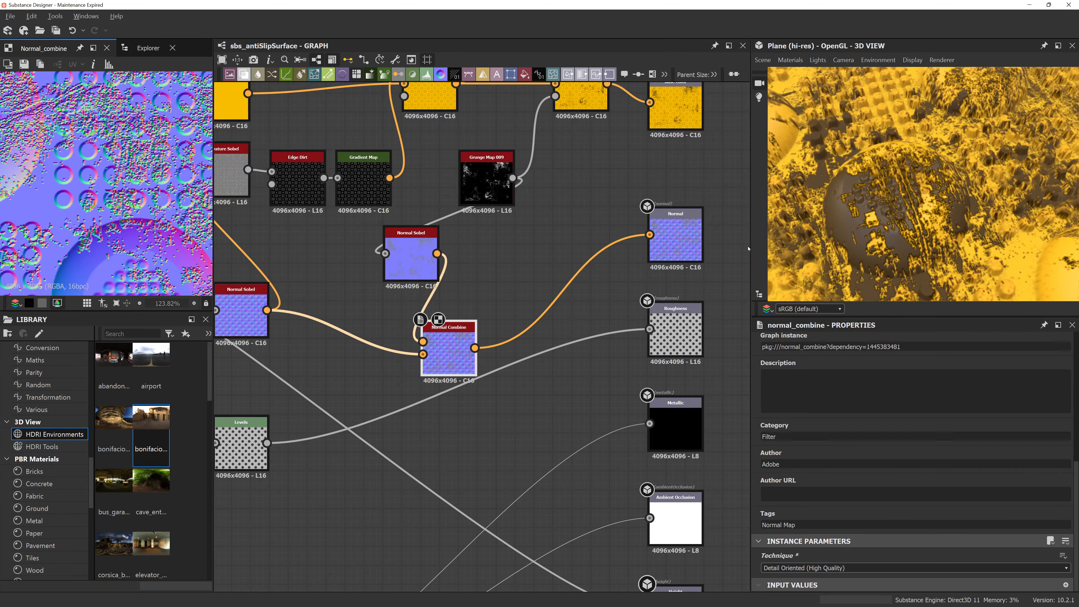
Step: Move the grunge map's Normal Sobel aside and insert a Normal Invert node between it and the Normal Combine
drag(410, 257, 364, 276)
key(space)
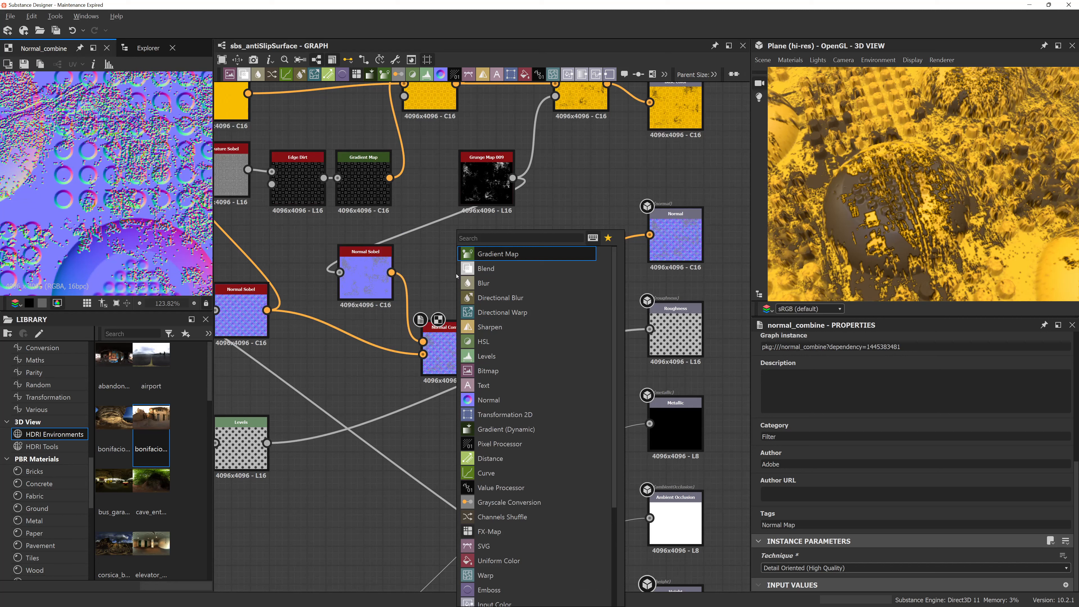
text(normal)
key(Down)
key(Down)
key(Down)
key(Down)
key(Down)
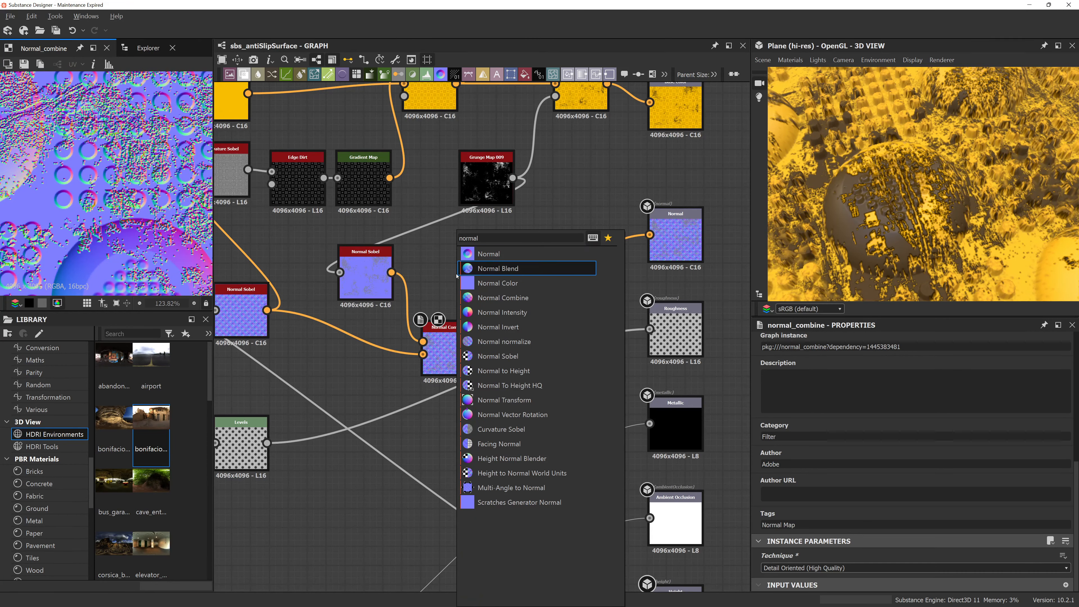
key(Return)
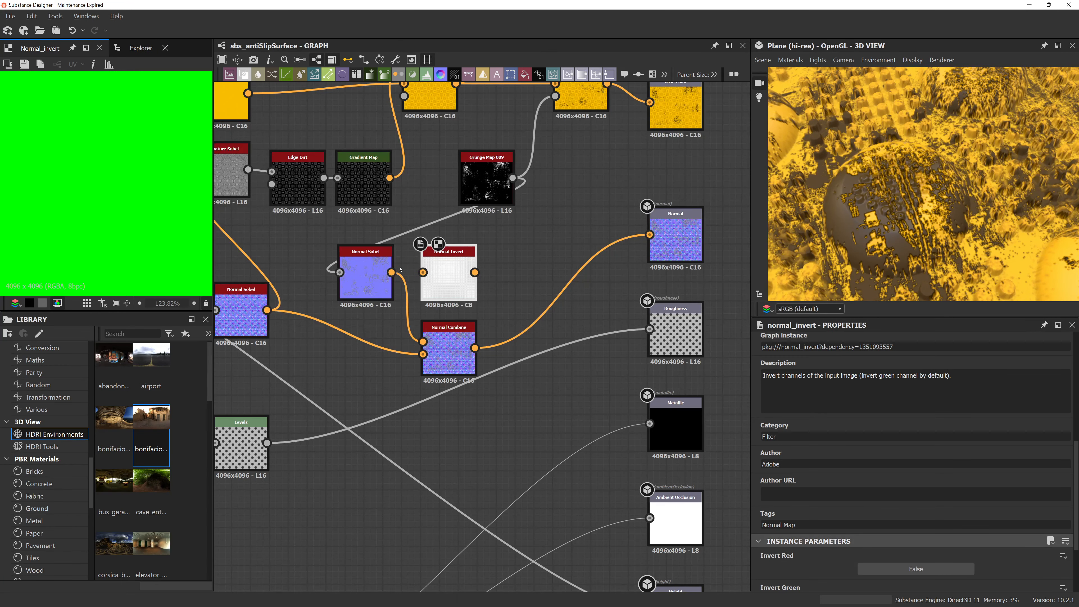
drag(391, 272, 423, 341)
Step: Raise the intensity of the Normal Sobel fed by Grunge Map 009
click(365, 276)
drag(851, 566, 932, 566)
scroll(892, 204, up, 5)
Step: Insert a Blur HQ Grayscale node between Grunge Map 009 and its Normal Sobel
middle_drag(520, 252, 553, 362)
key(space)
text(blur)
key(Down)
key(Down)
key(Return)
drag(545, 288, 371, 382)
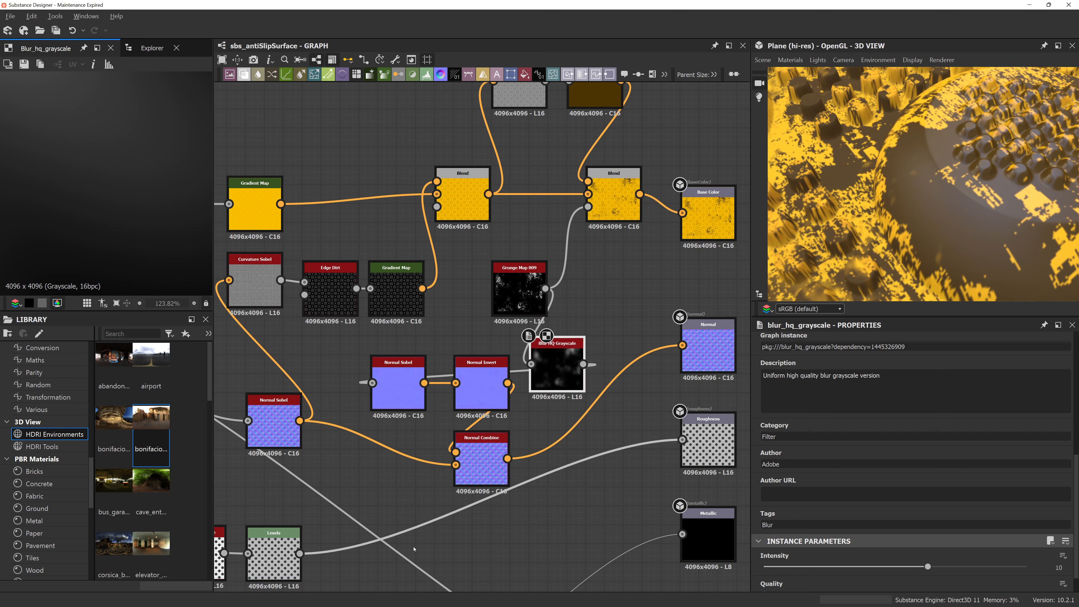
Step: Set the Blur HQ Grayscale intensity to 0.45 and check the softened dirt on the 3D plane
click(780, 566)
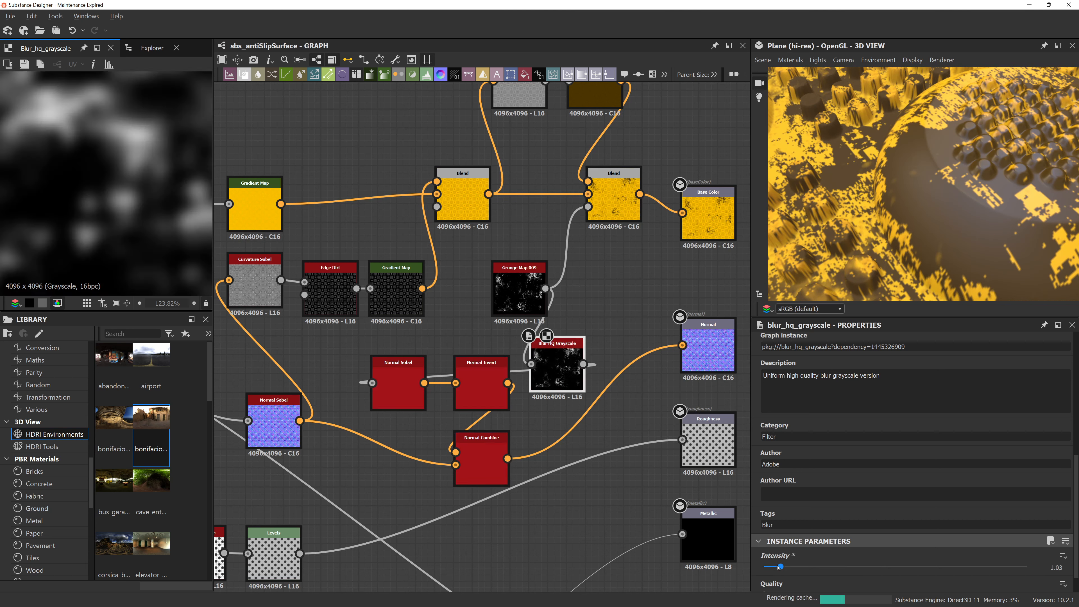
drag(776, 567, 771, 567)
scroll(934, 182, down, 10)
drag(935, 183, 966, 212)
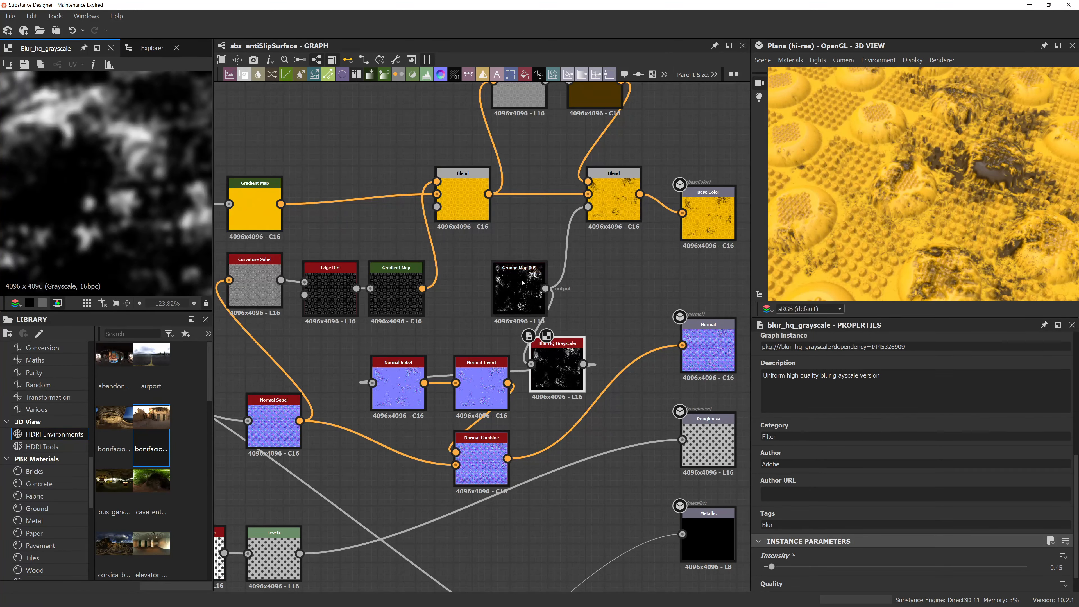
Step: Place the blur node beside Grunge Map 009, try it as the brown dirt Blend's mask, and reconnect Grunge Map 009 directly to that Blend
drag(563, 353, 601, 298)
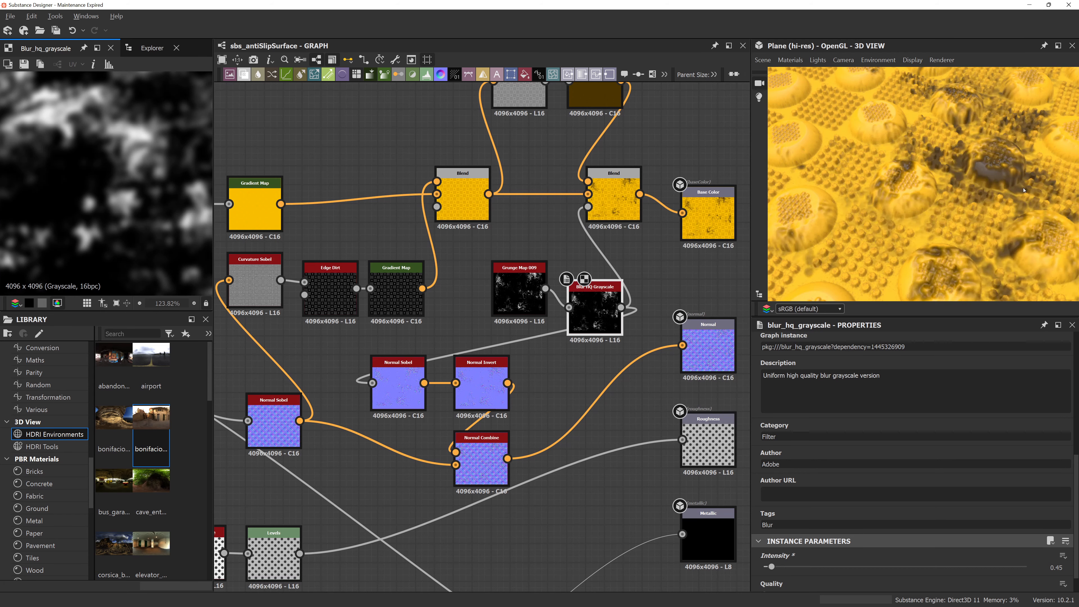
drag(1023, 190, 955, 215)
scroll(960, 213, down, 2)
drag(545, 288, 588, 206)
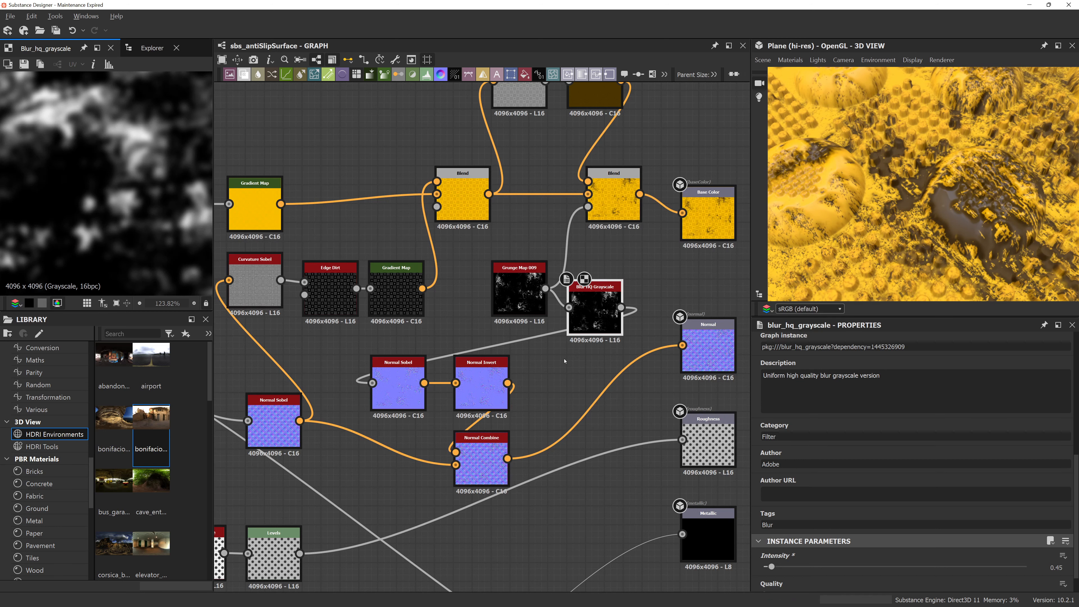
scroll(942, 205, down, 10)
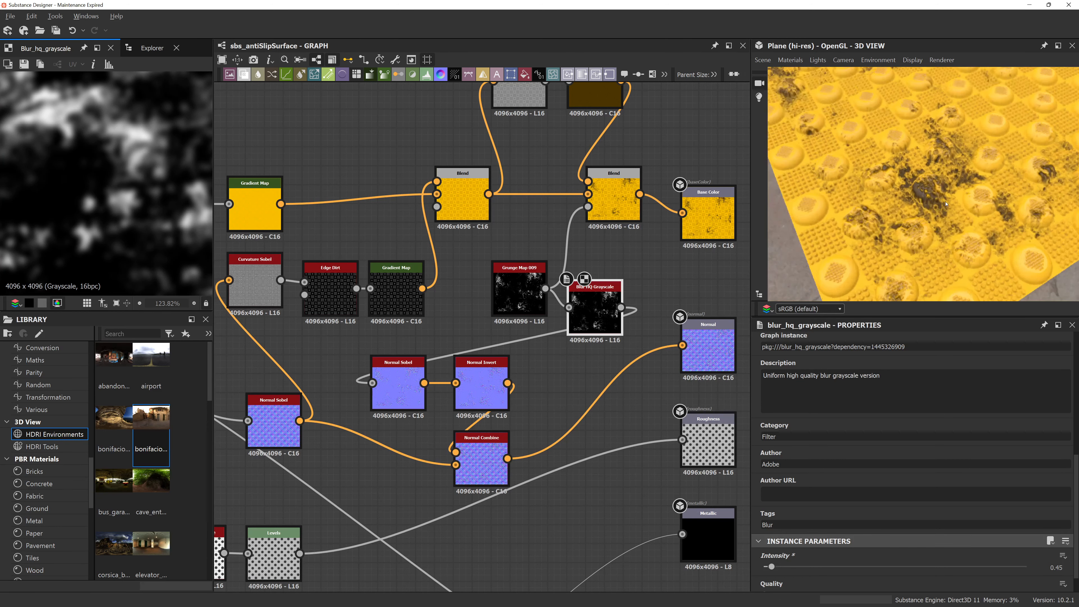
drag(942, 205, 981, 176)
scroll(934, 191, up, 8)
middle_drag(508, 457, 616, 327)
middle_drag(459, 417, 401, 304)
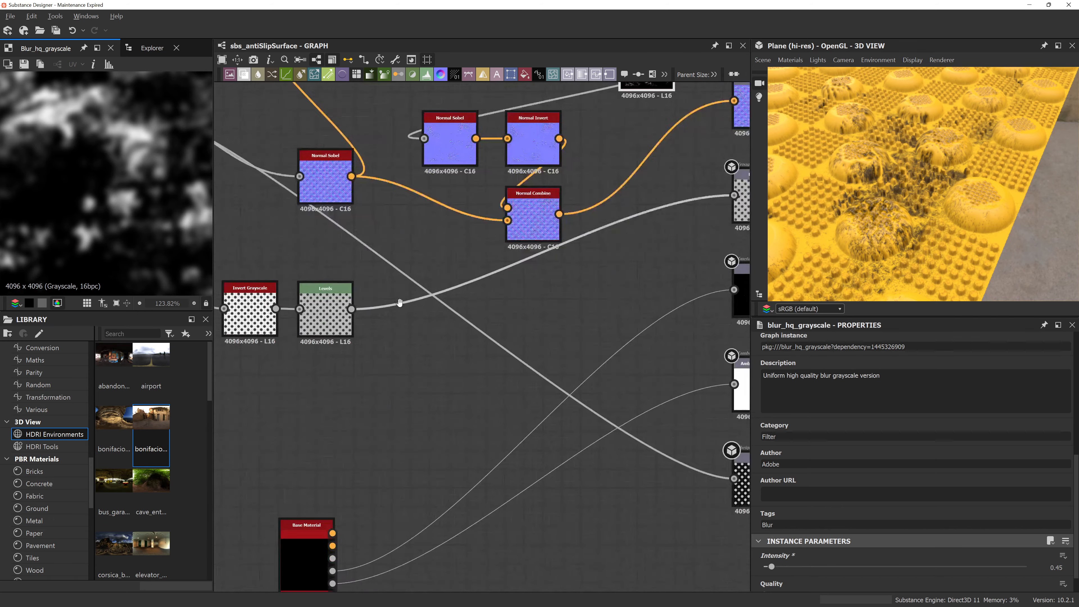
scroll(431, 313, down, 4)
middle_drag(497, 323, 531, 347)
scroll(531, 347, up, 1)
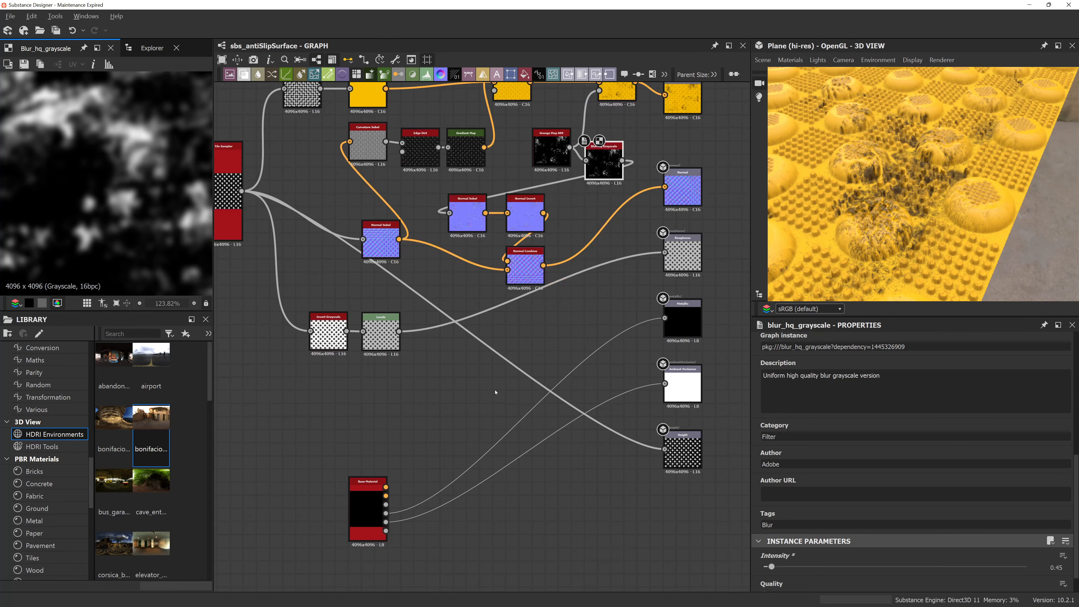
key(space)
text(blen)
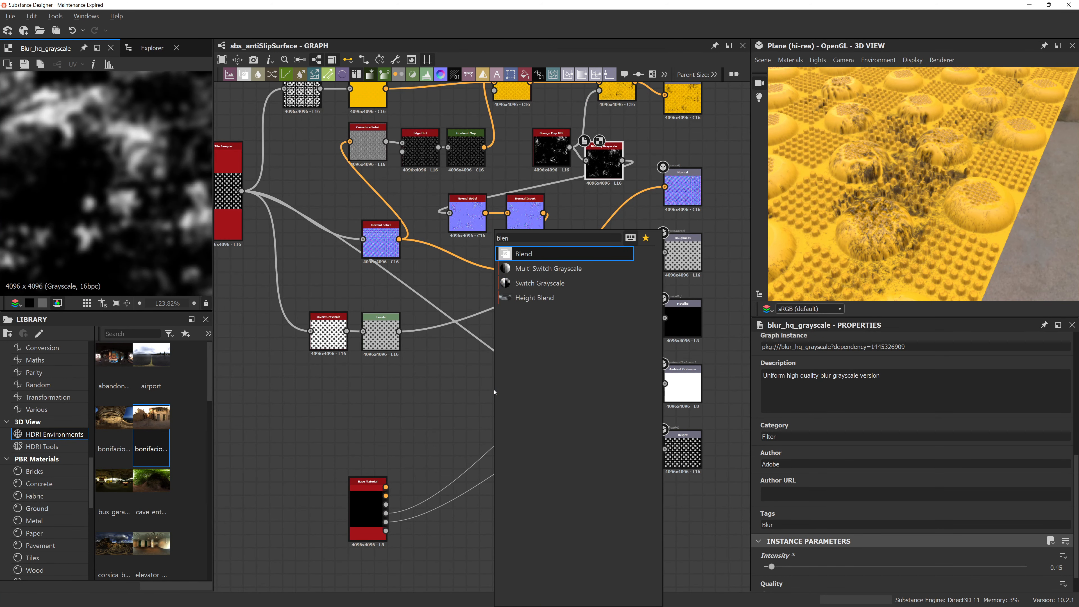
key(Return)
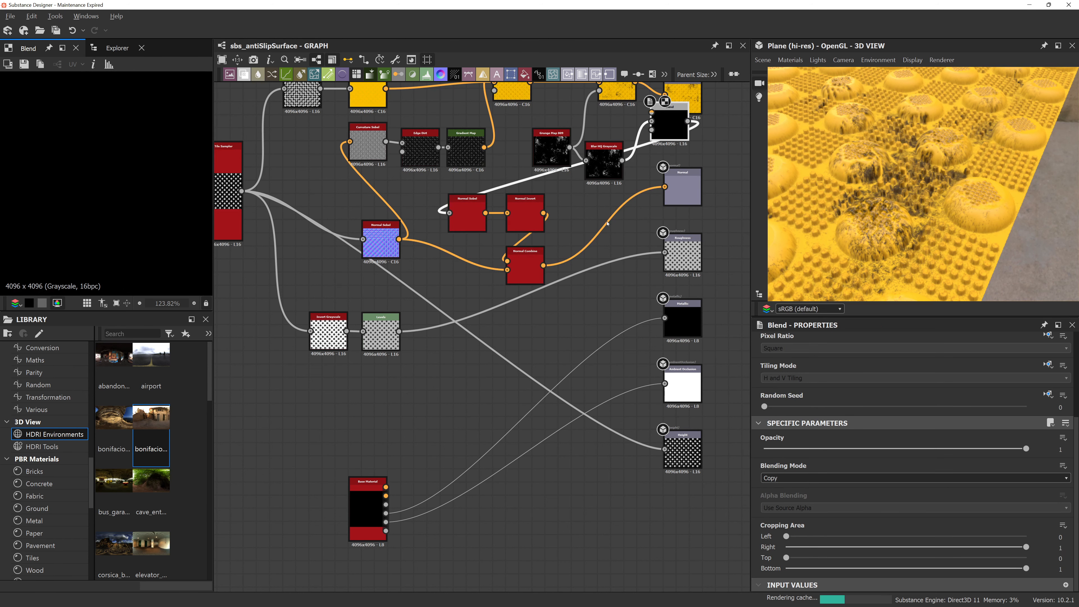
key(ctrl+z)
Step: Add a Blend node with the blurred grunge as foreground and the tile pattern as background, and connect it to the Height output
key(space)
text(blend)
key(Return)
drag(241, 191, 622, 161)
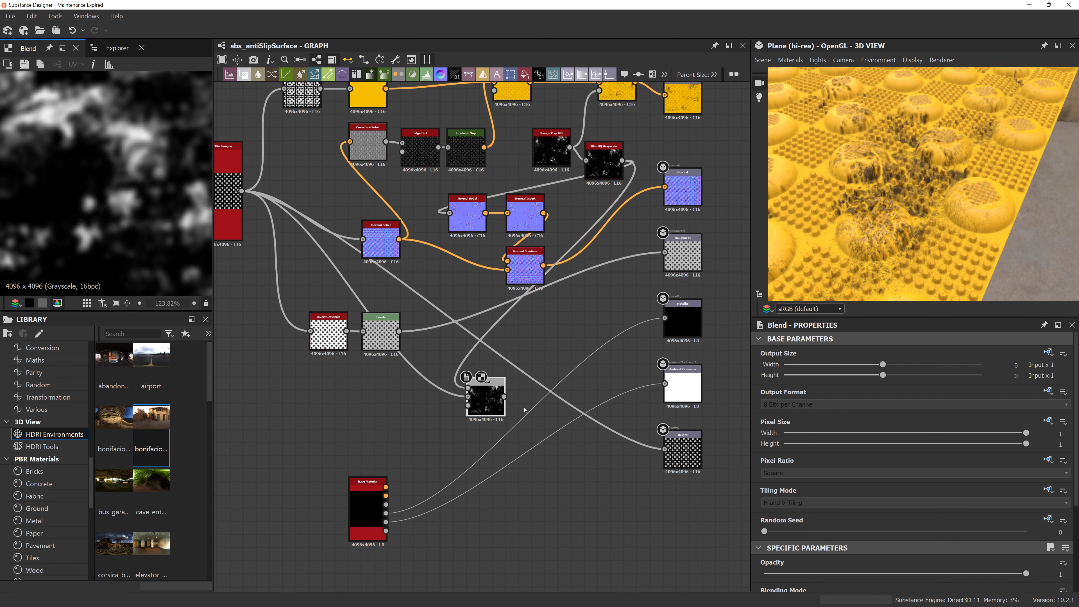
drag(504, 396, 664, 448)
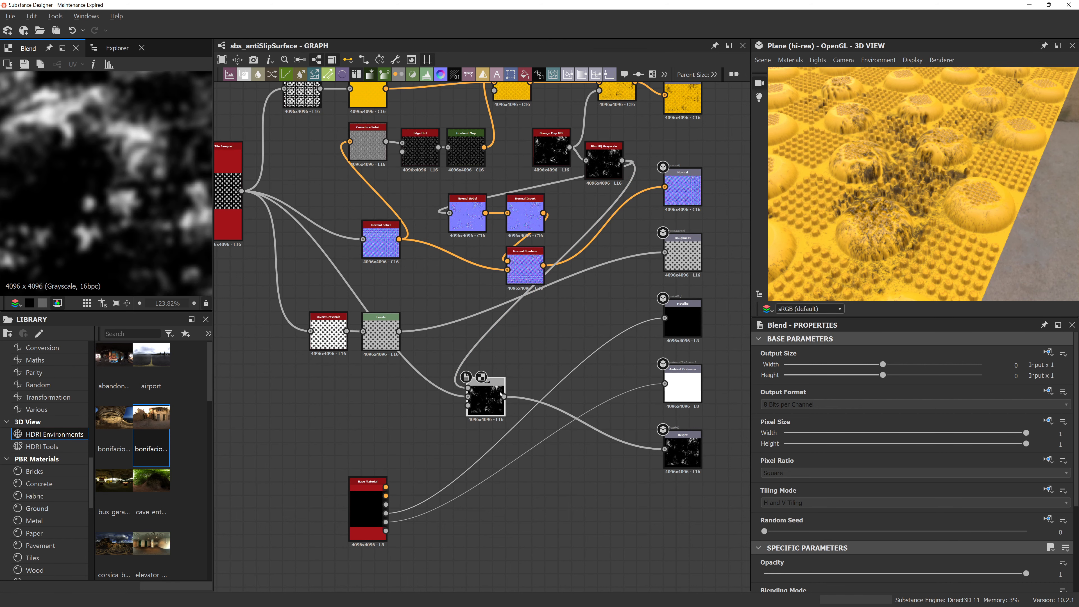
drag(492, 394, 519, 381)
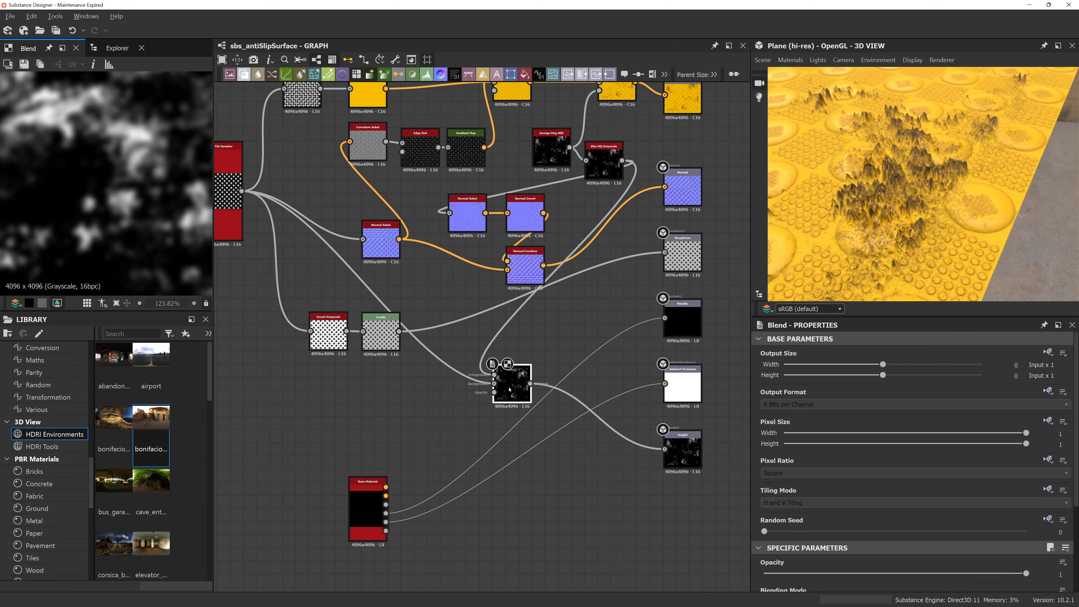
Step: Set the height Blend's blending mode to Subtract and tune its opacity to 0.11
scroll(510, 388, up, 4)
scroll(757, 458, down, 3)
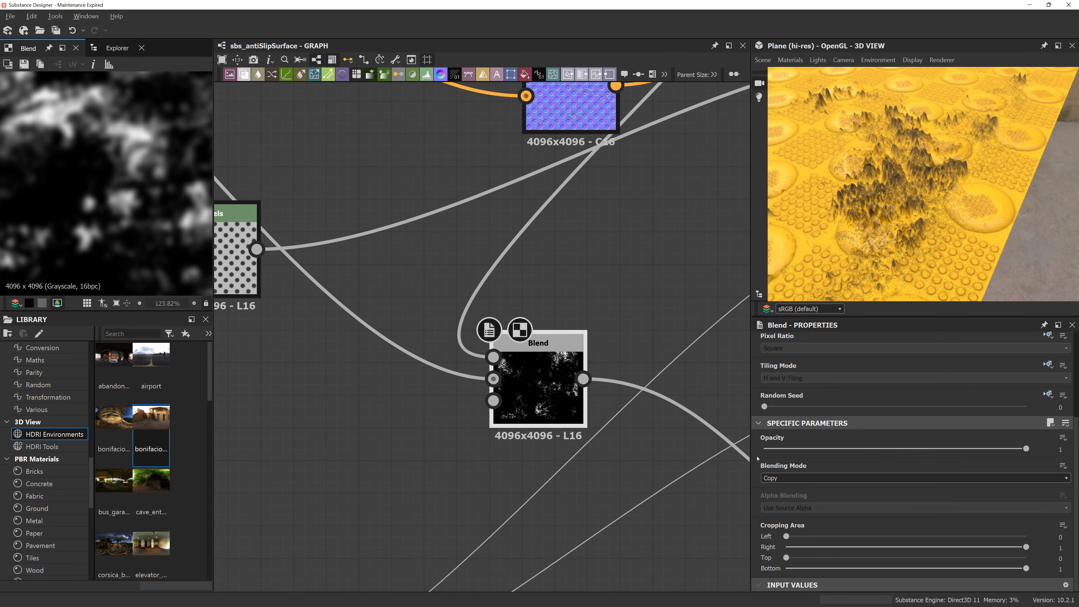
click(771, 477)
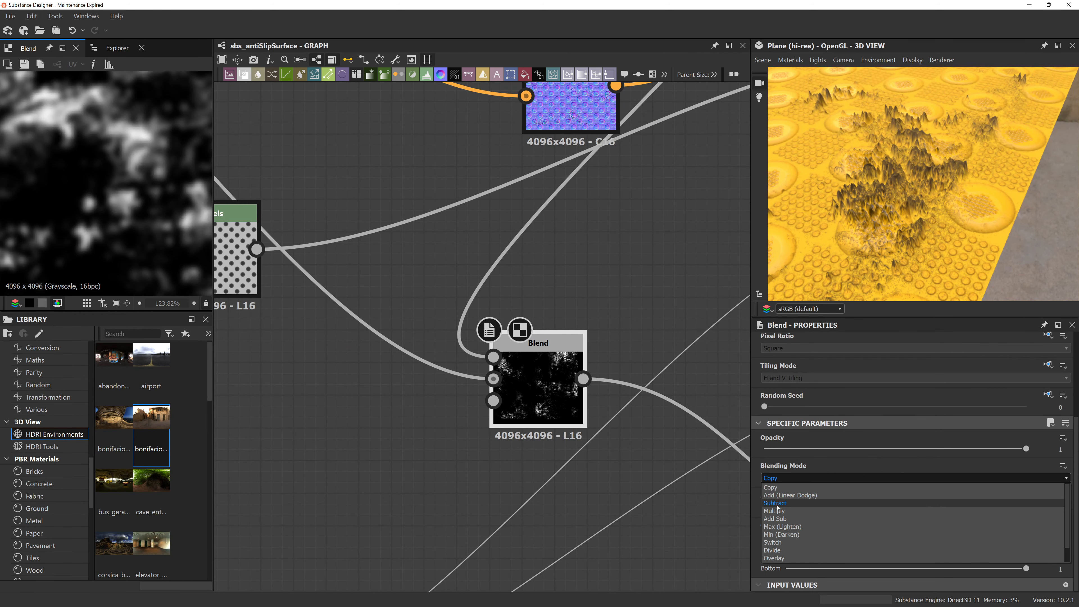
click(775, 505)
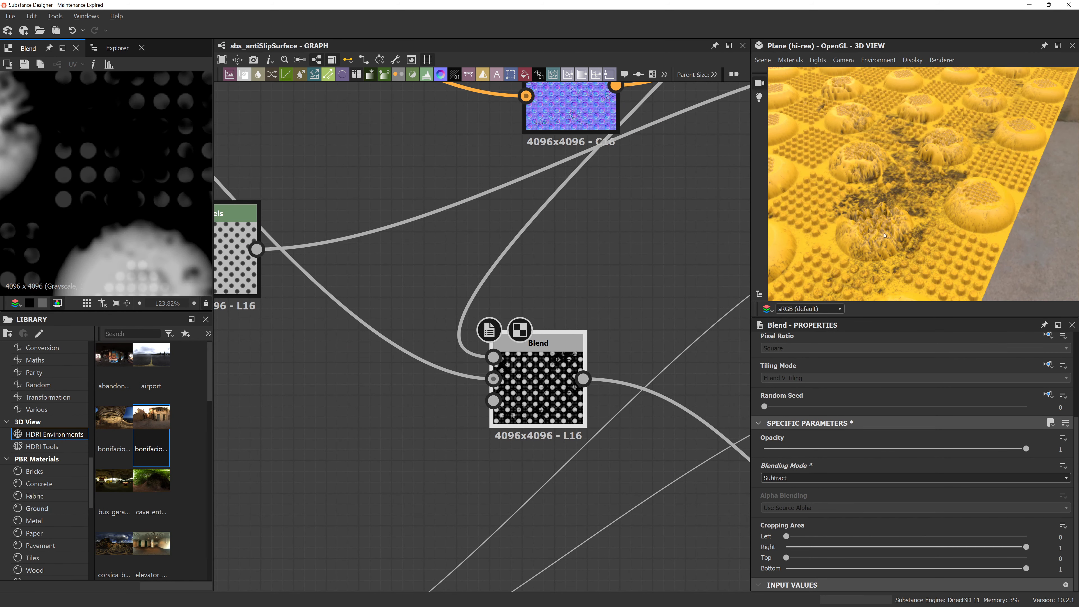
click(780, 449)
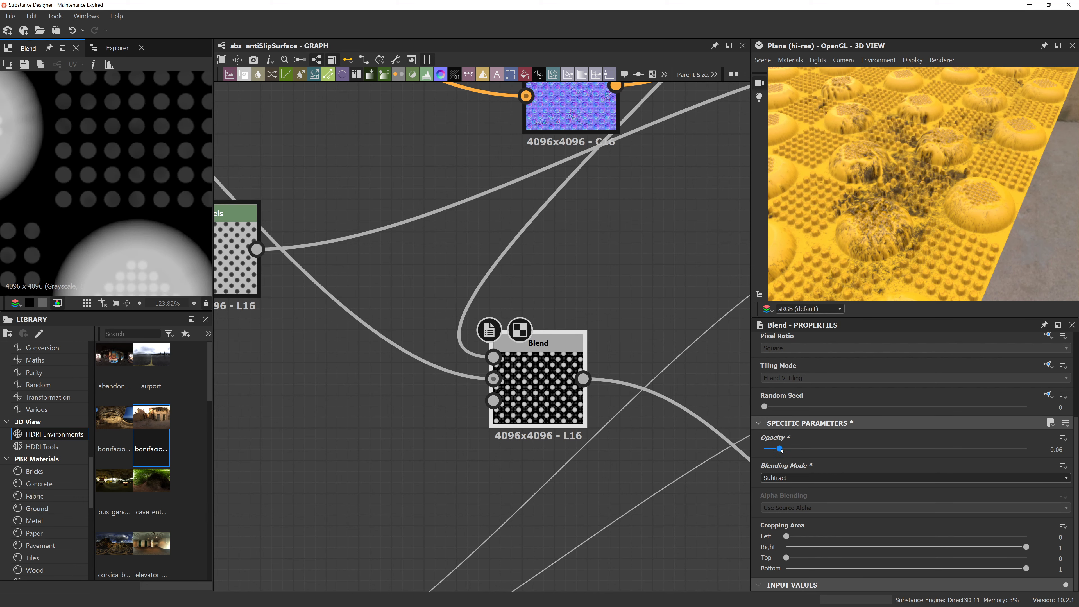
drag(780, 449, 789, 449)
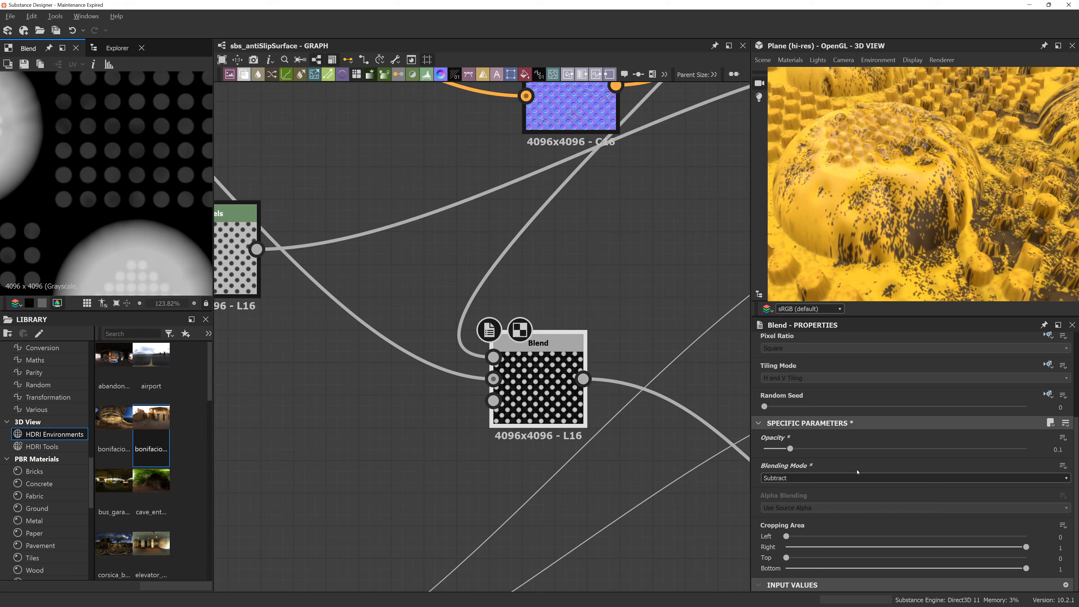
drag(790, 448, 850, 449)
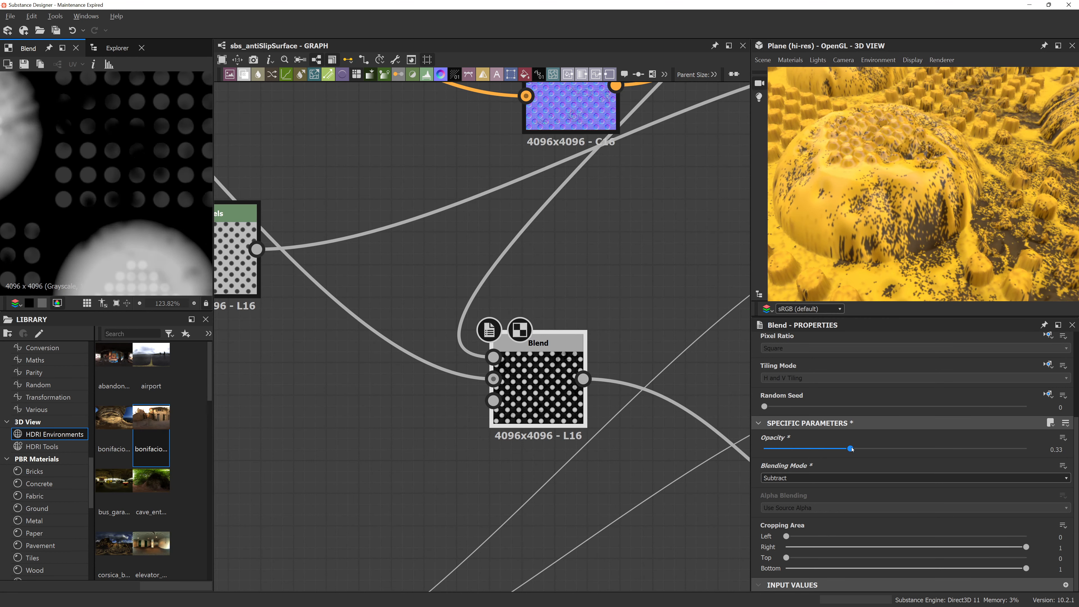
drag(851, 448, 792, 448)
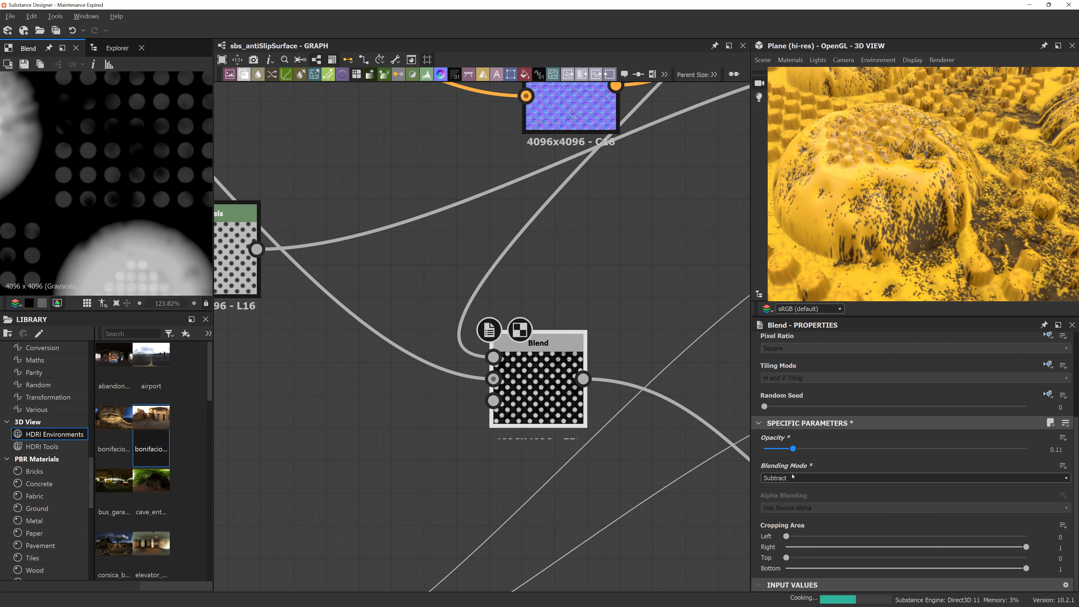
Step: Try Add (Linear Dodge) as the height Blend's blending mode with an opacity of 0.68
click(793, 477)
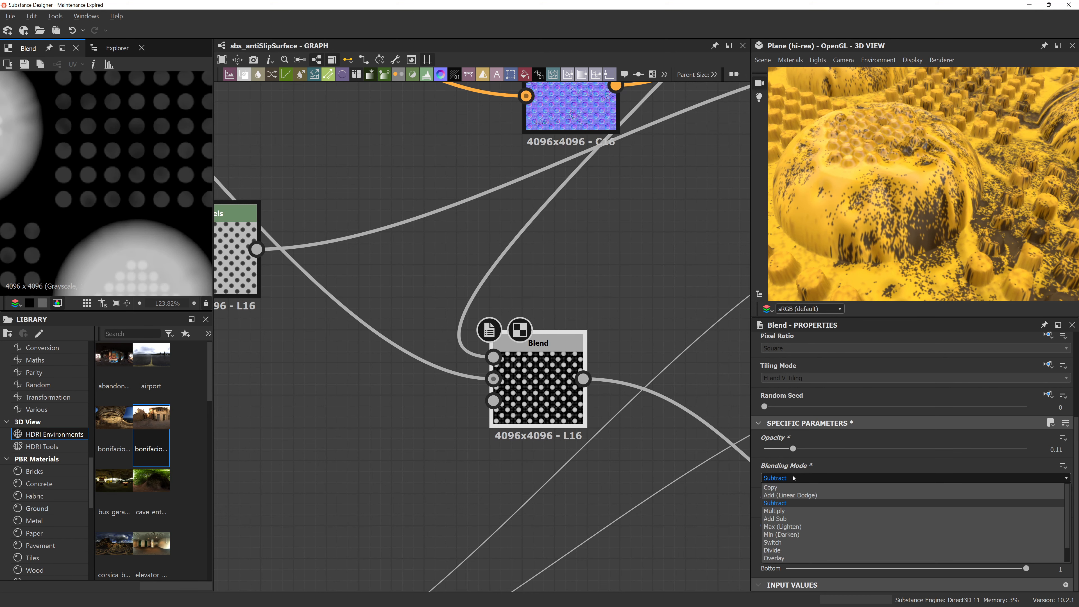
click(789, 493)
drag(793, 449, 939, 444)
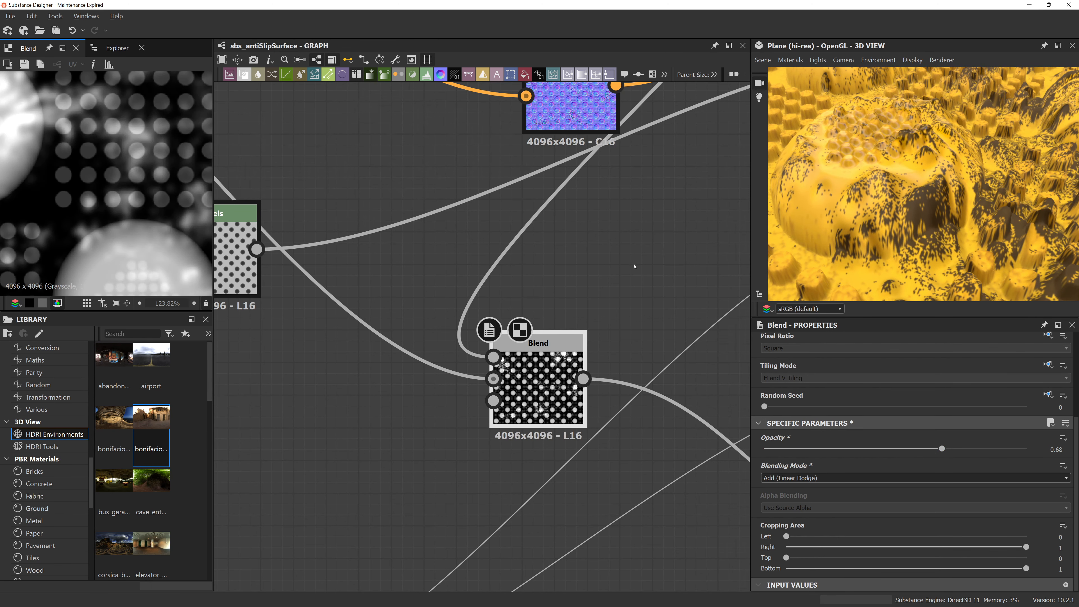
Step: Delete the Blur HQ Grayscale node, leaving Grunge Map 009 wired directly to the Normal Sobel and the height Blend
middle_drag(634, 266, 636, 348)
scroll(595, 379, down, 4)
mouse_move(548, 414)
mouse_down()
mouse_move(561, 367)
mouse_move(554, 415)
mouse_up()
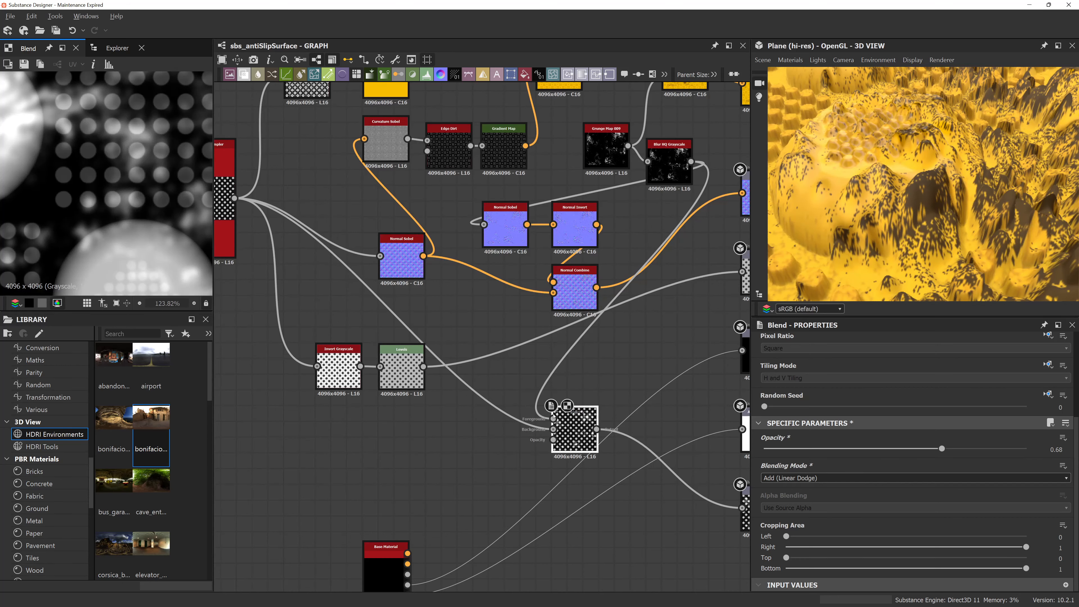
middle_drag(554, 416, 533, 443)
drag(533, 444, 676, 196)
key(Delete)
click(554, 454)
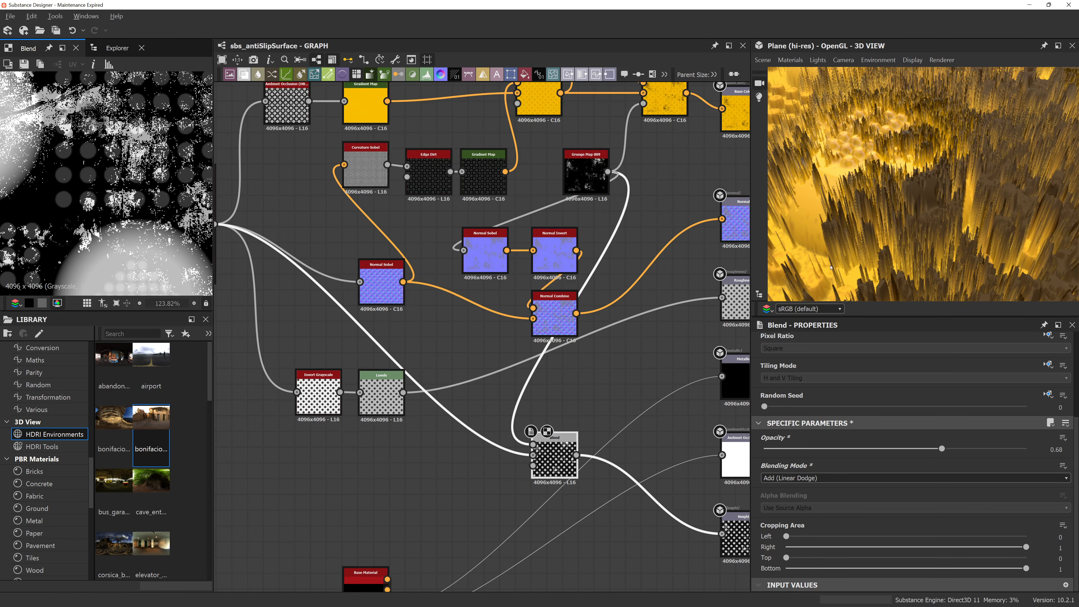
Step: Set the height Blend's opacity to 0.06 and blending mode to Subtract, and check the relief on the 3D plane
click(781, 450)
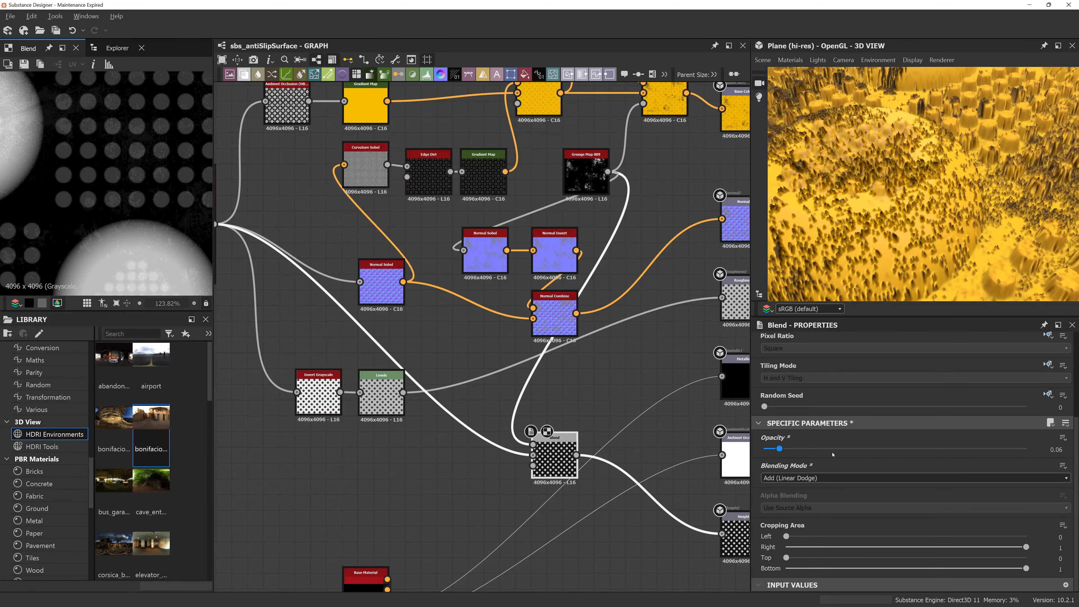
click(818, 478)
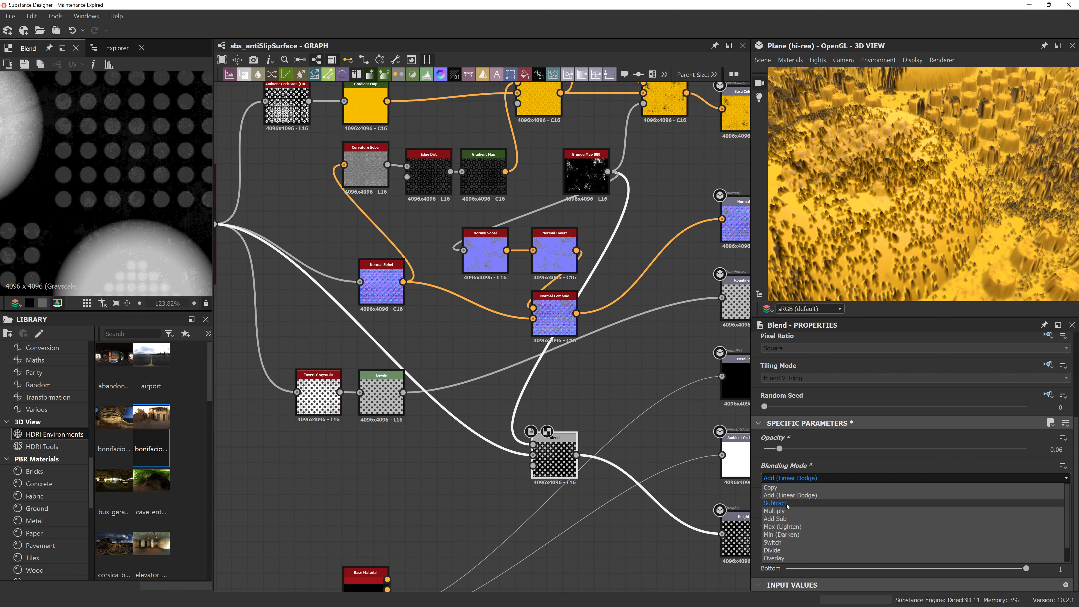
click(820, 503)
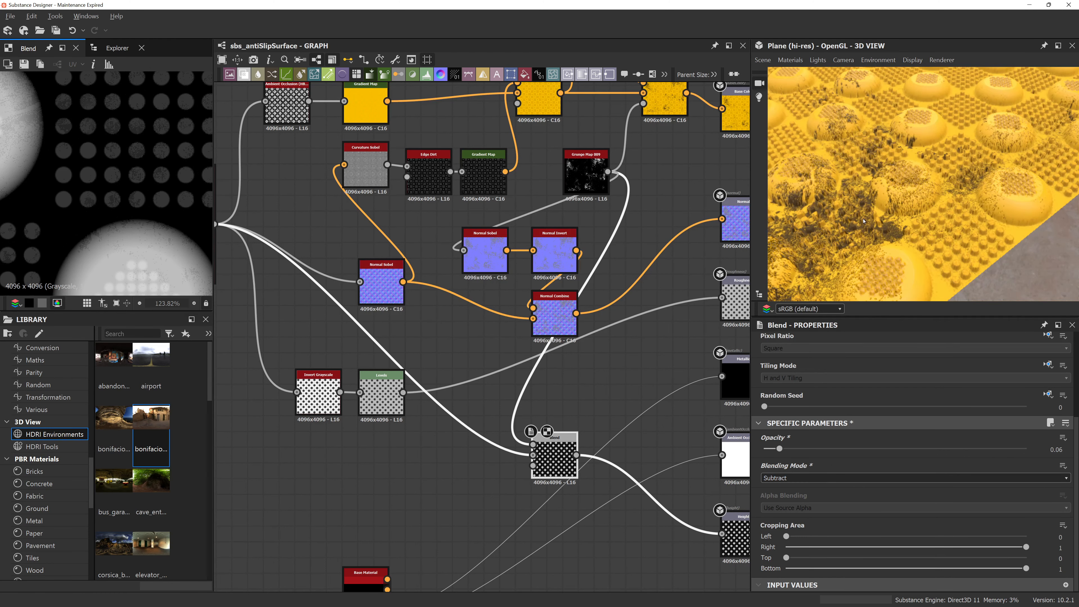
scroll(908, 213, down, 6)
drag(908, 213, 844, 182)
scroll(941, 202, up, 5)
scroll(941, 202, up, 4)
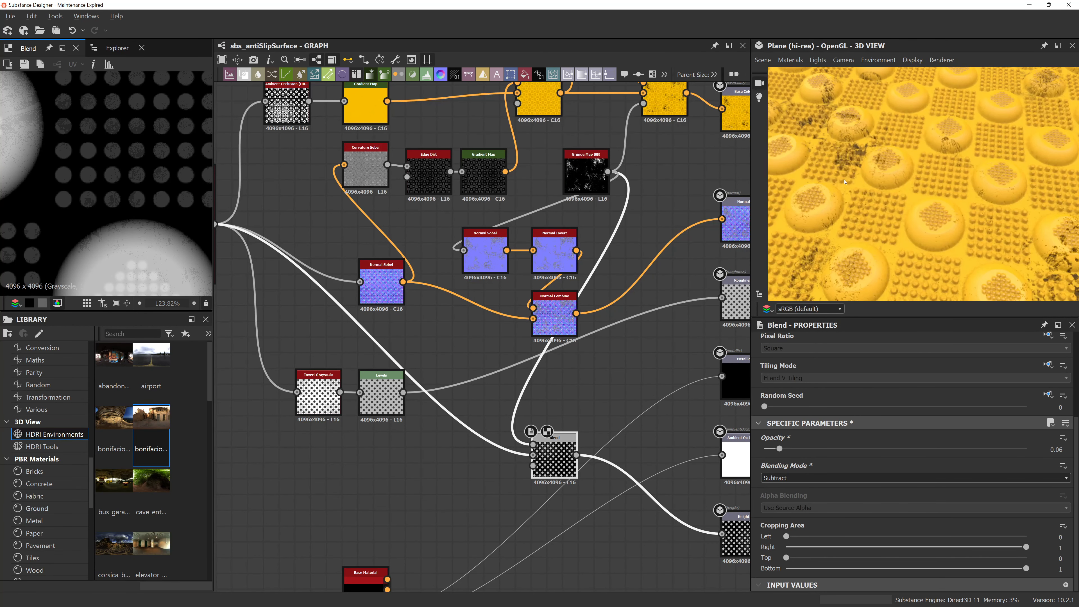
Step: Change the 3D preview mesh to Sphere 2 Tiles and frame the whole sphere
click(790, 60)
mouse_move(807, 75)
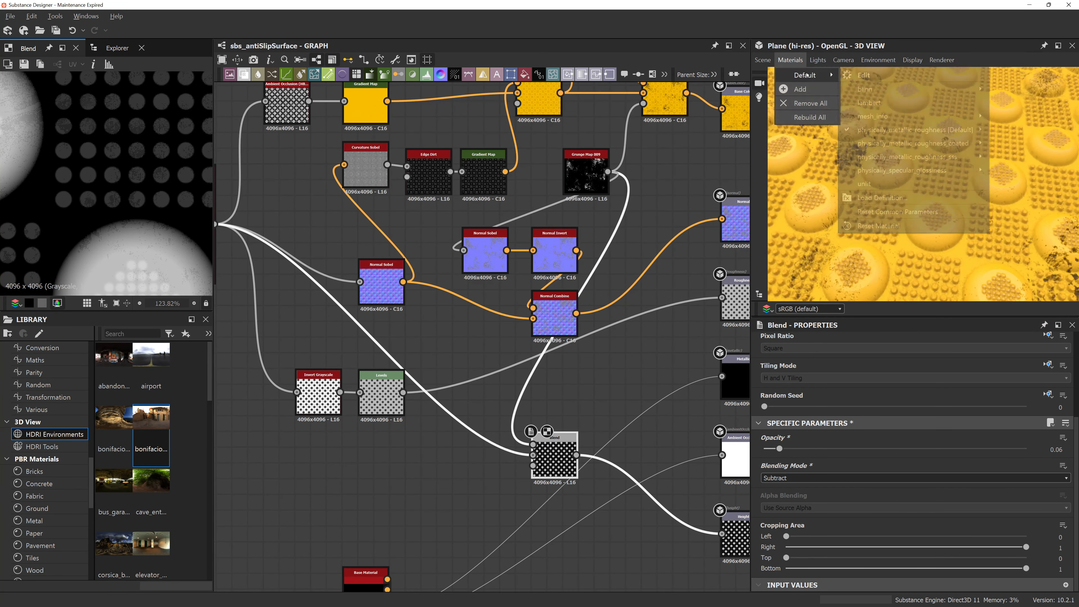
mouse_move(983, 129)
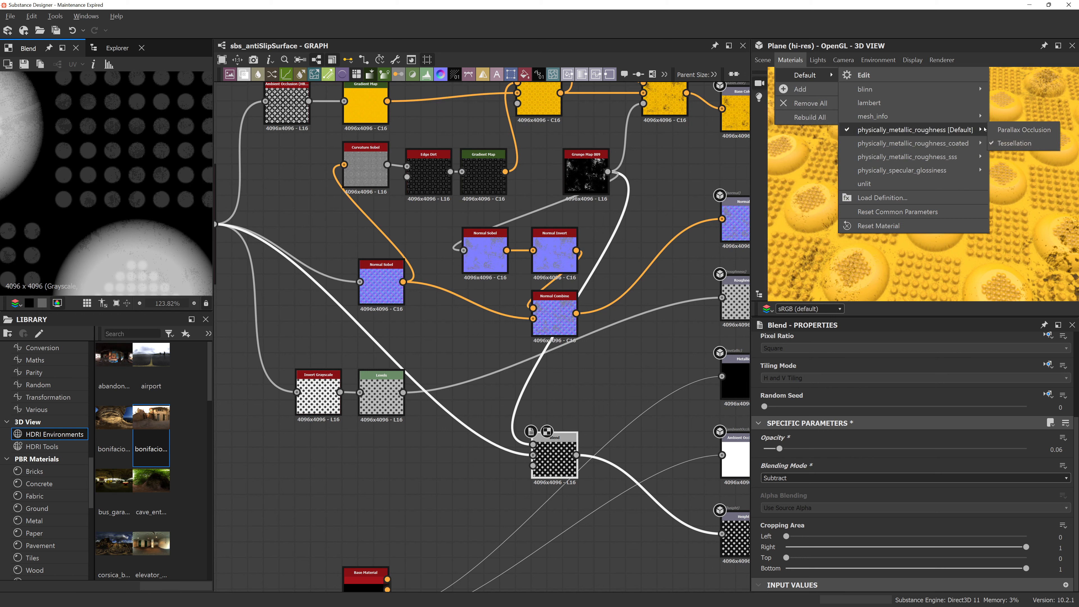
mouse_move(763, 60)
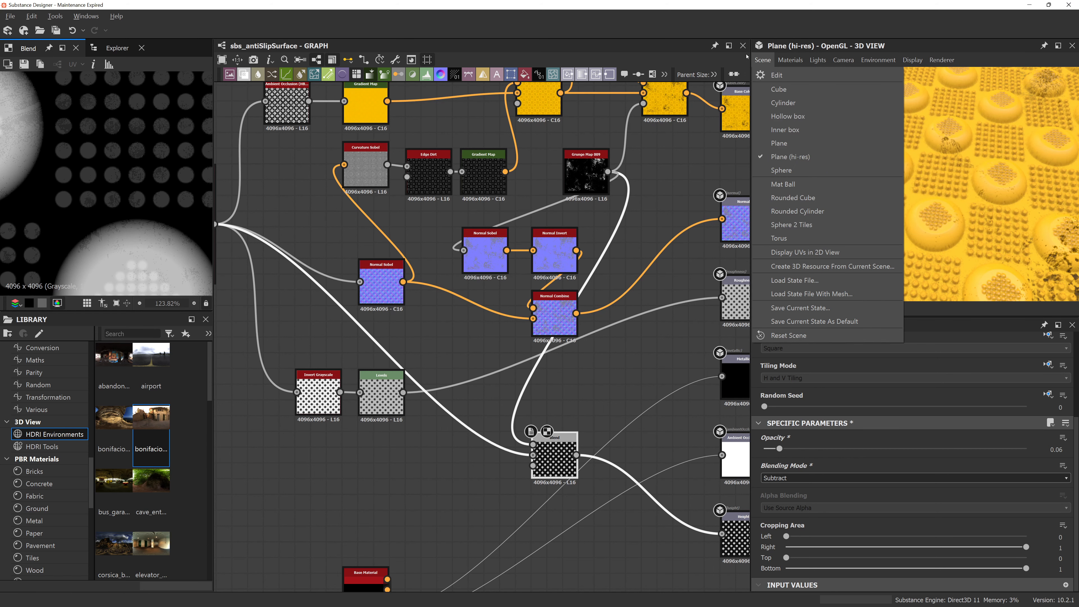
click(784, 226)
scroll(870, 220, down, 8)
drag(870, 220, 822, 179)
scroll(822, 179, down, 5)
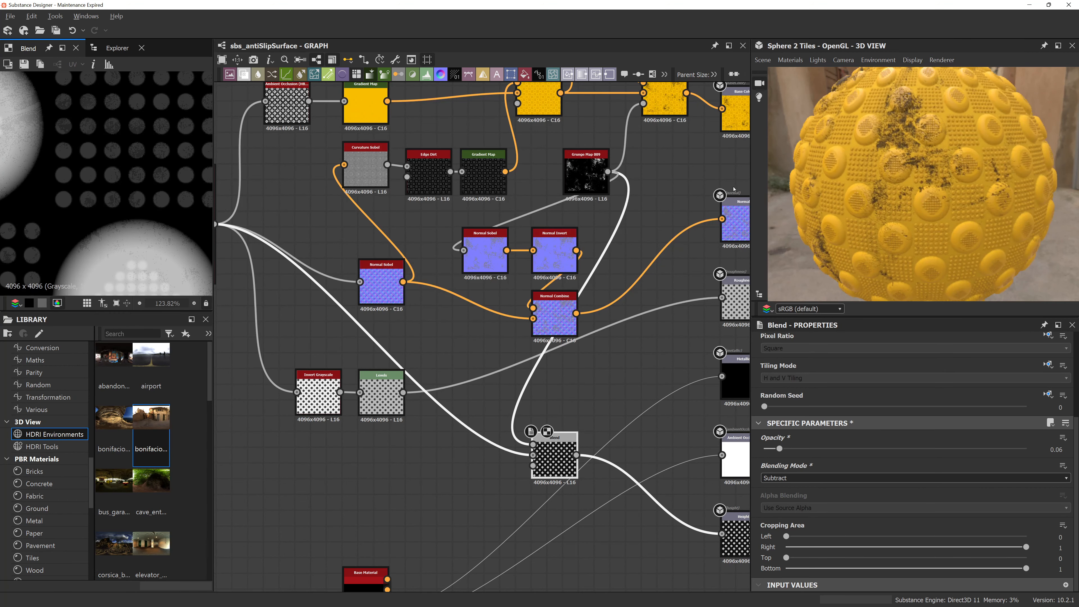
Step: Open the FloorGrip reference image from the package resources in the 2D view and compare it with the sphere
click(117, 47)
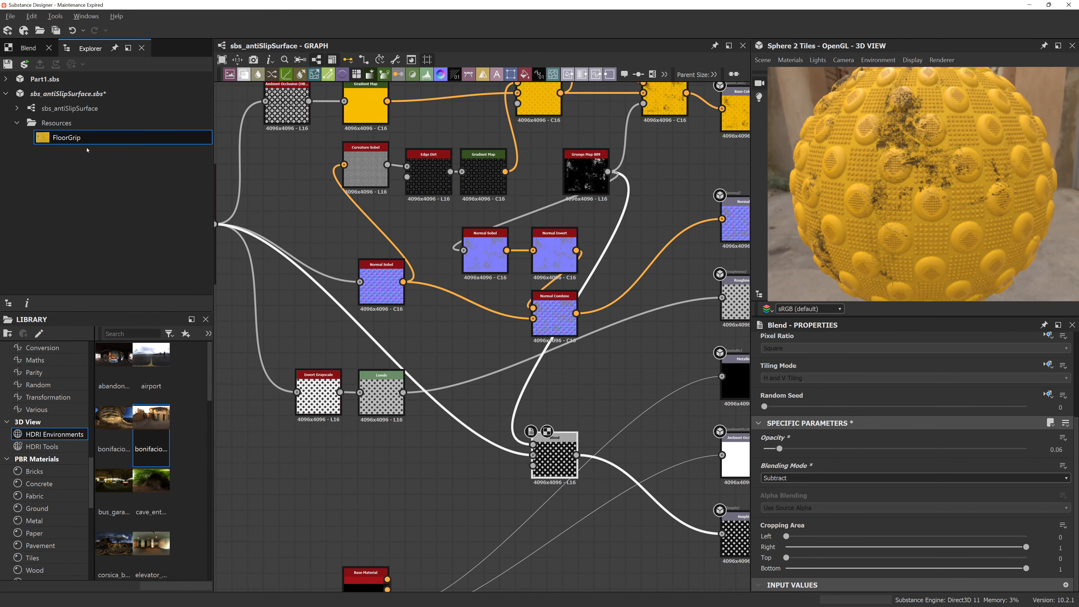
double_click(104, 138)
scroll(132, 187, down, 3)
scroll(132, 186, up, 3)
scroll(992, 172, up, 5)
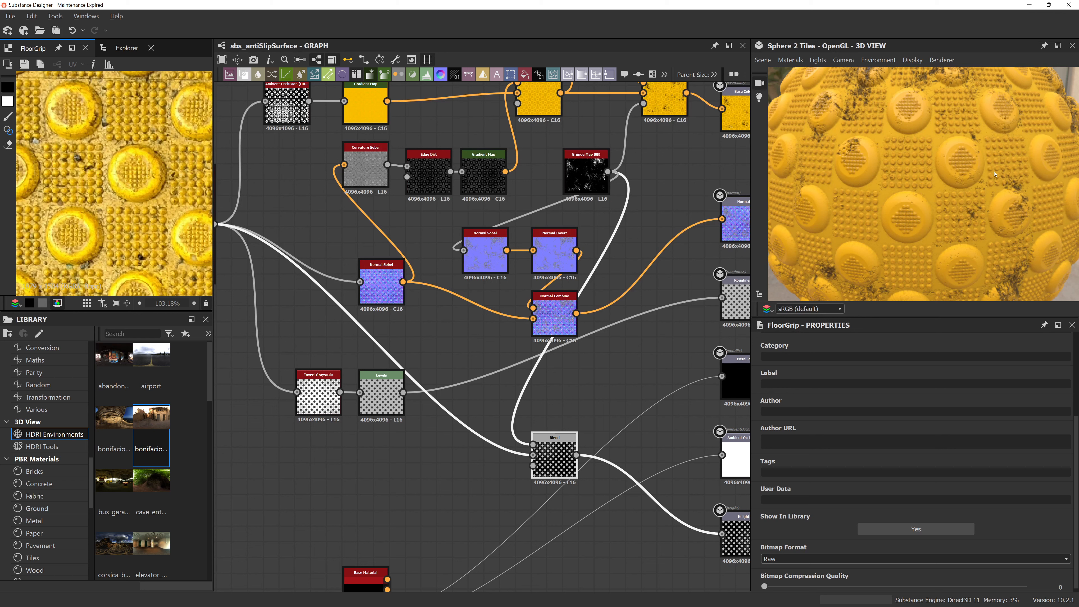
scroll(994, 174, down, 5)
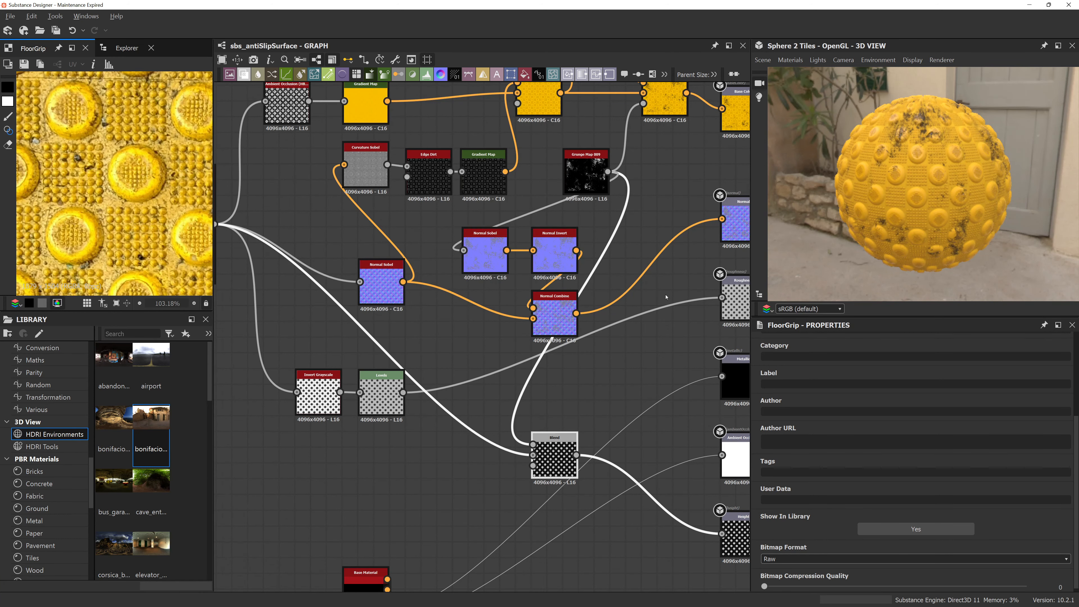
Step: Move the Height output away from the other output nodes, and place the height Blend in clear space below the normal nodes
scroll(666, 297, down, 3)
middle_drag(664, 279, 571, 311)
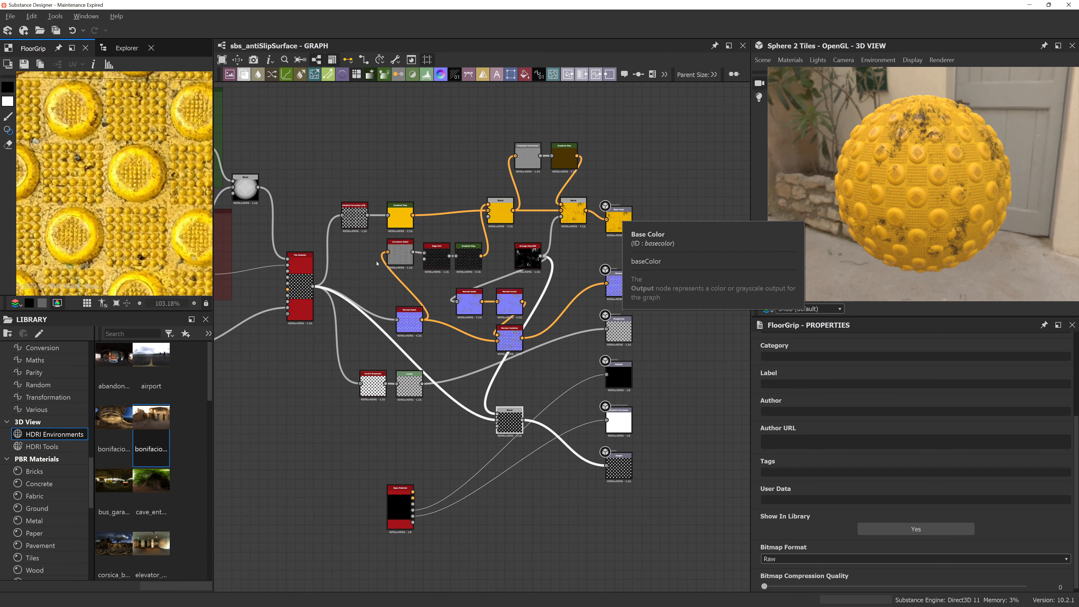
middle_drag(622, 214, 749, 265)
middle_drag(493, 256, 495, 256)
middle_drag(383, 187, 295, 154)
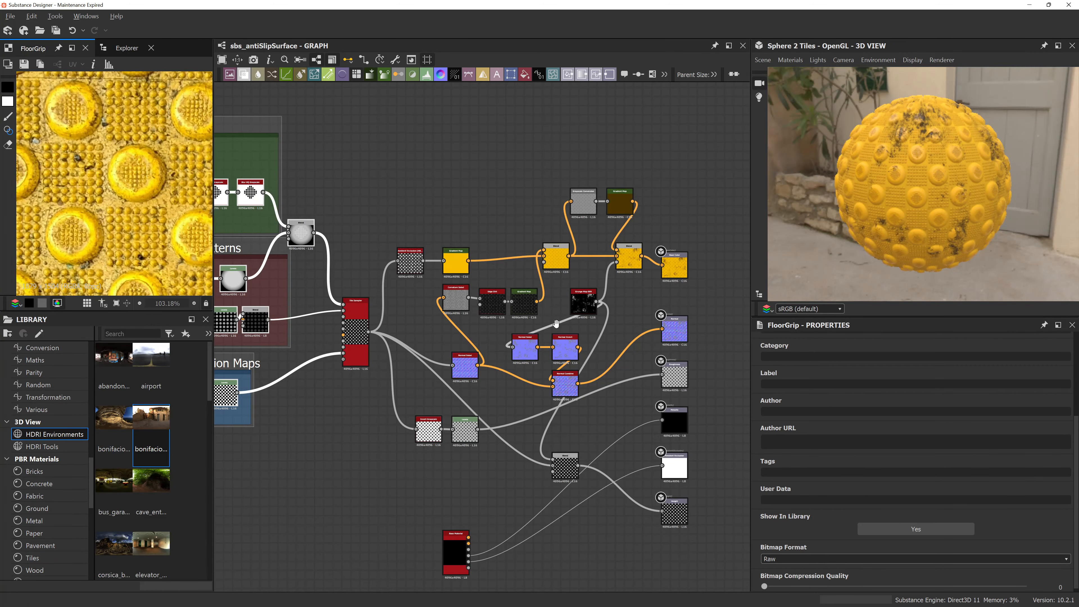
middle_drag(559, 326, 549, 262)
drag(666, 447, 721, 483)
drag(555, 404, 505, 420)
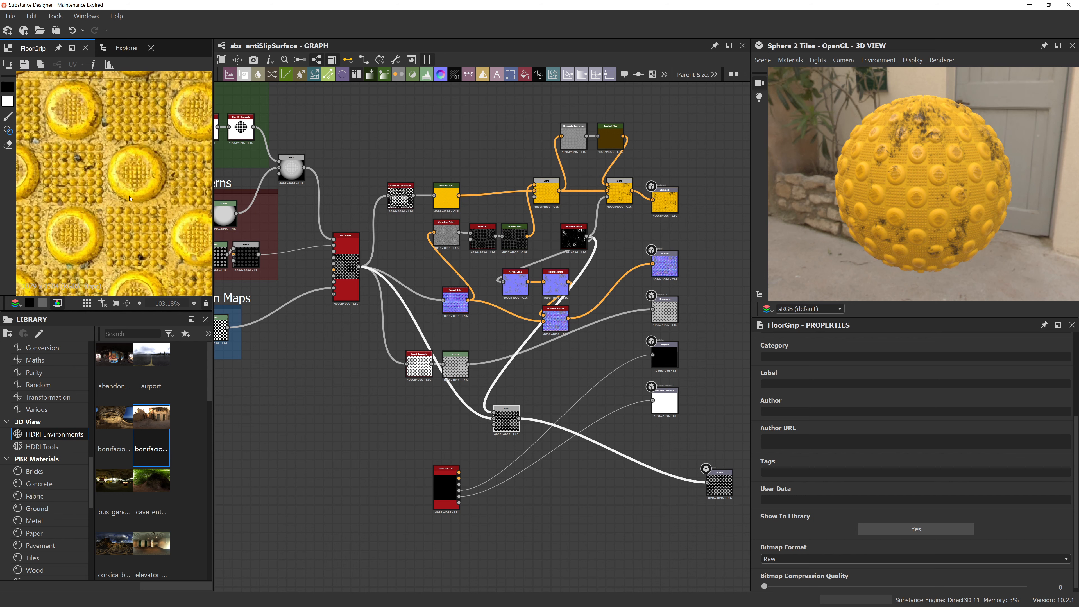
Step: Examine the domes, studs and dirt patches of the FloorGrip reference image up close and across its whole area
scroll(161, 193, down, 2)
scroll(161, 193, up, 3)
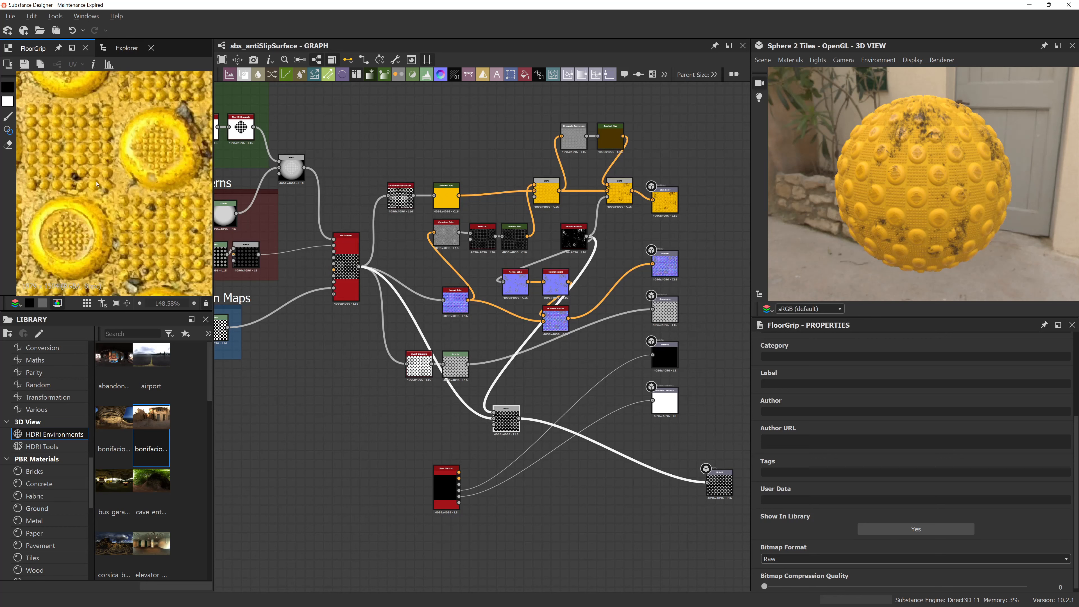
middle_drag(97, 183, 152, 188)
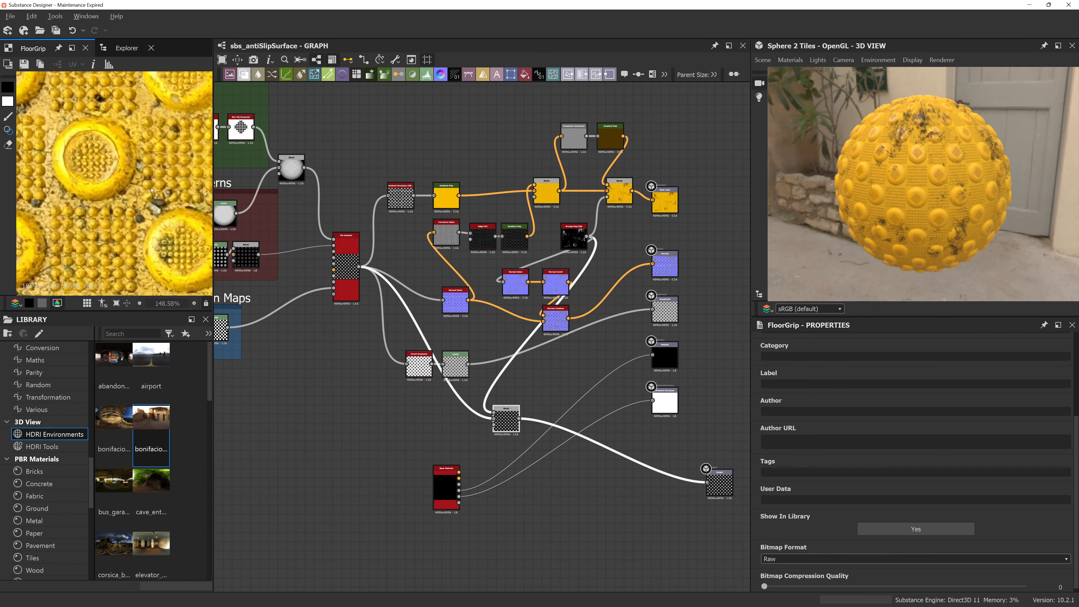
scroll(99, 178, up, 3)
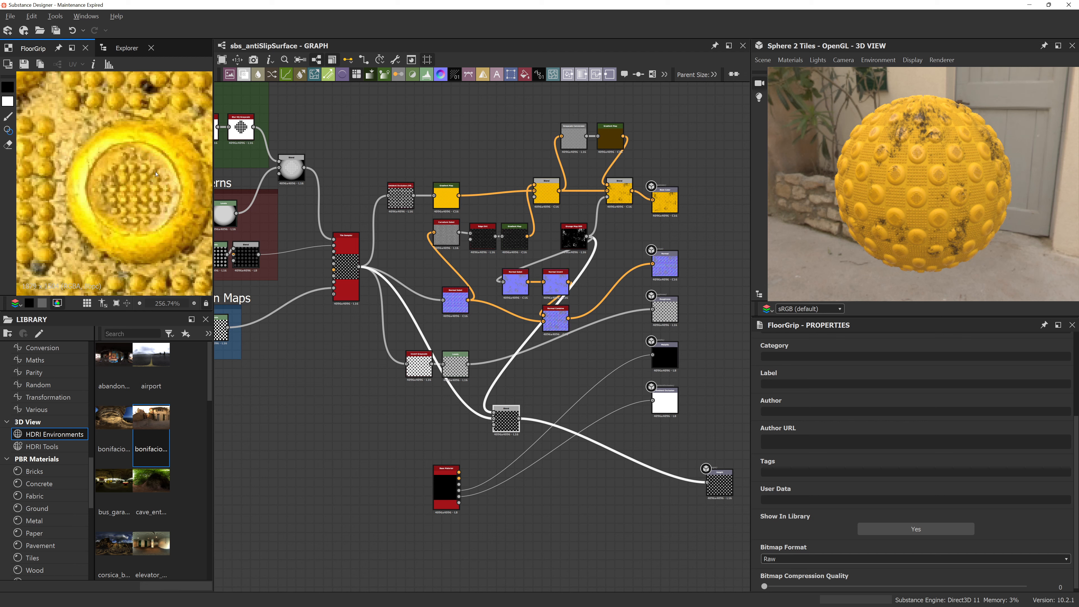
scroll(156, 173, down, 9)
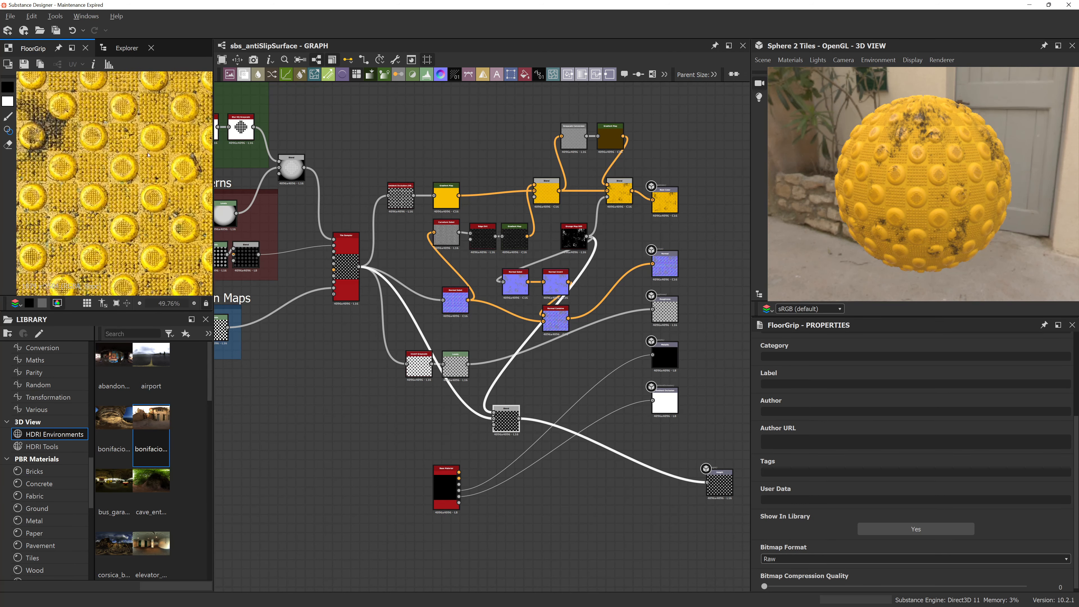
middle_drag(147, 154, 142, 236)
scroll(155, 167, down, 2)
middle_drag(191, 212, 89, 195)
scroll(140, 208, up, 3)
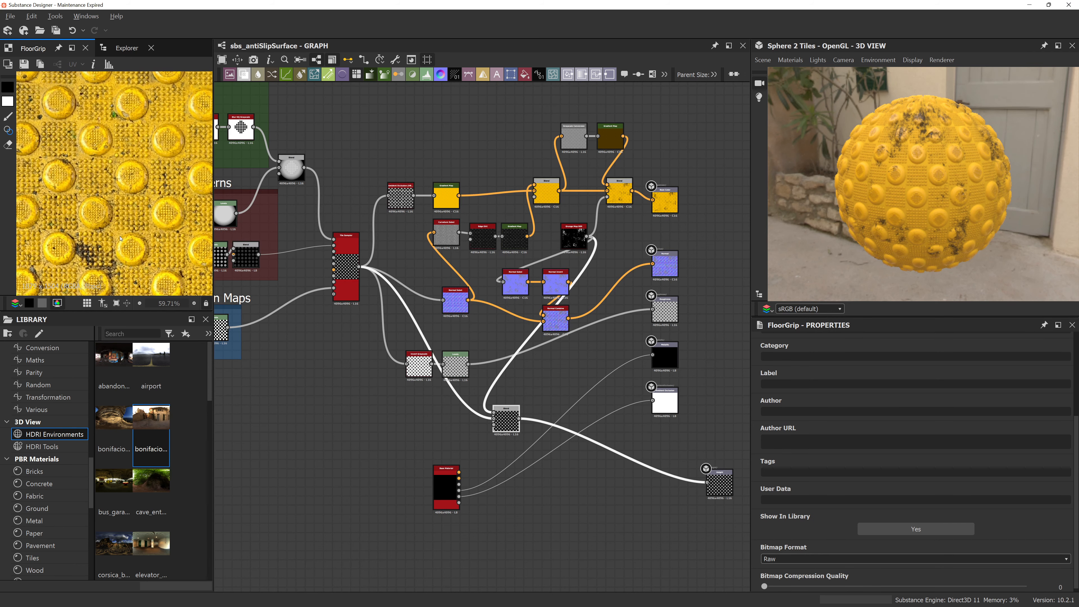
Step: Switch to the PDF course slides in the browser and go through the Texture & Color slides up to page 22
key(alt+Tab)
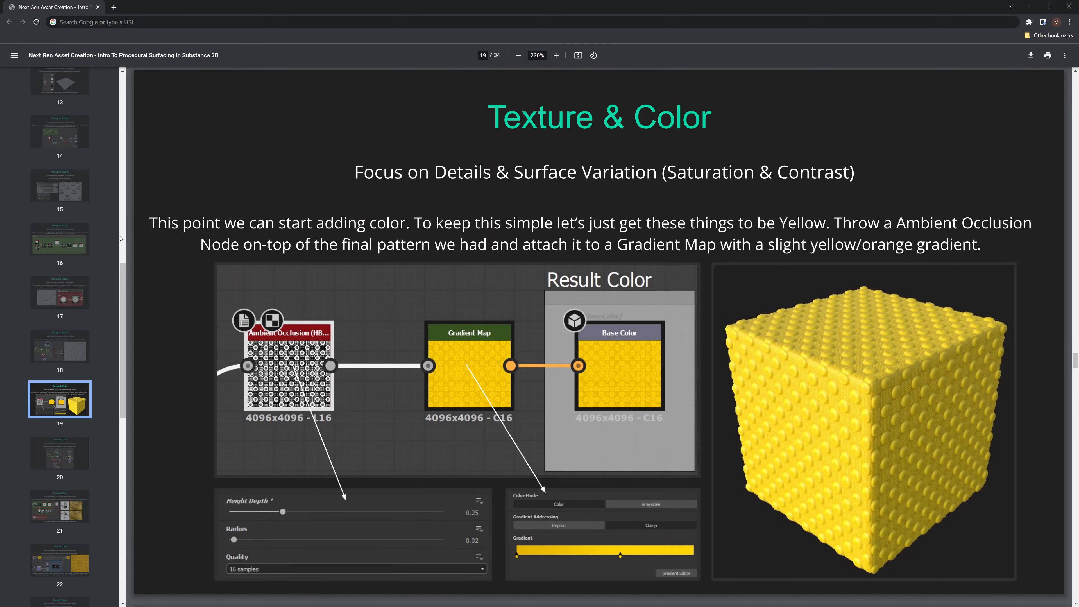
click(69, 452)
click(68, 505)
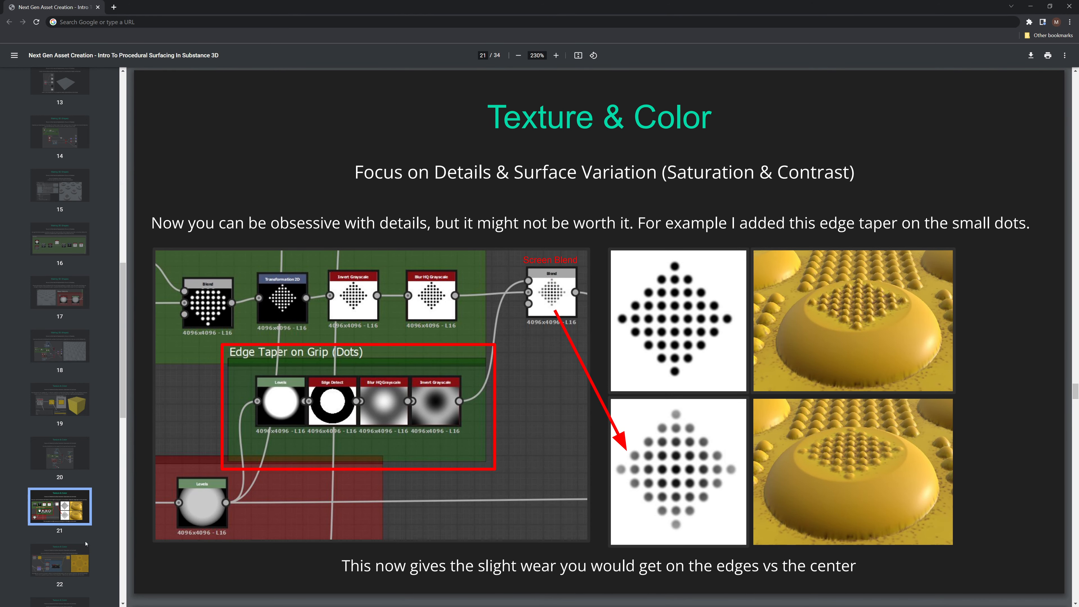
click(60, 554)
scroll(58, 488, down, 2)
scroll(59, 465, down, 6)
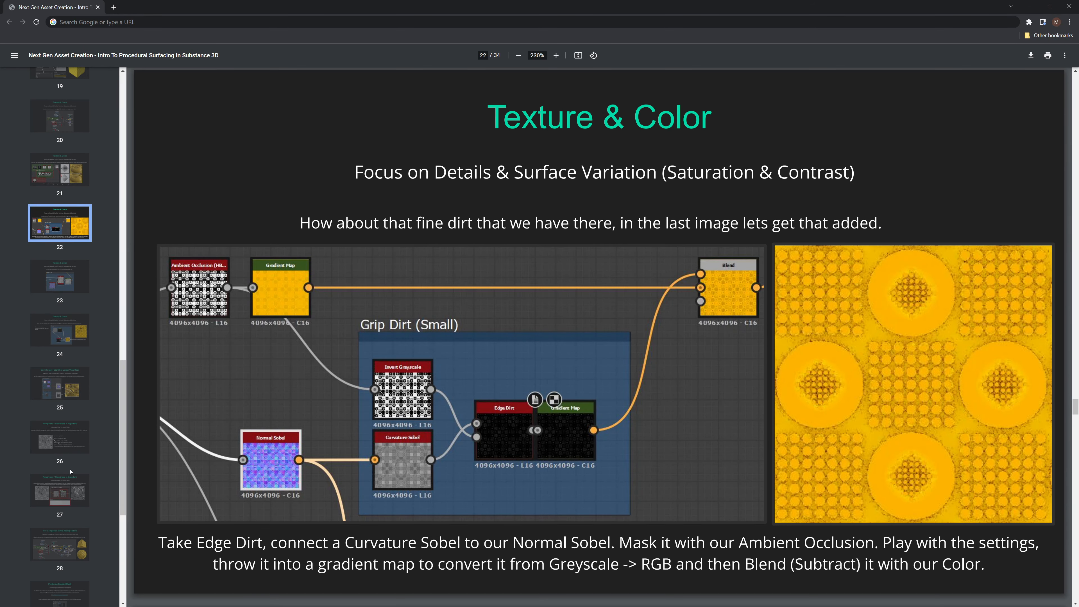
Step: Read the slides on roughness and graph organization, pages 26 to 28, ending on page 26 about roughness values
click(73, 496)
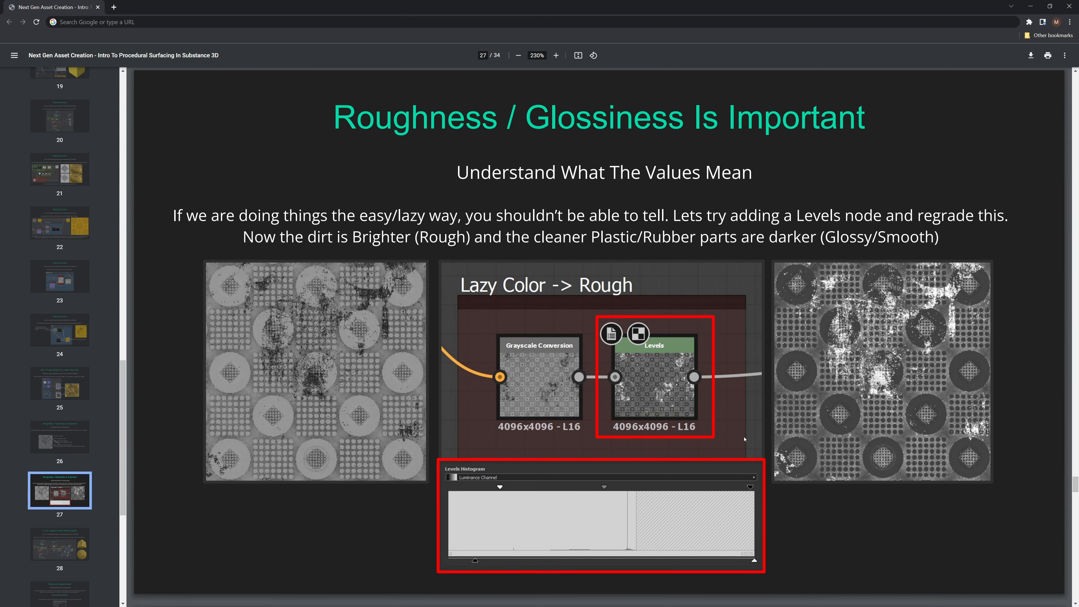
key(Right)
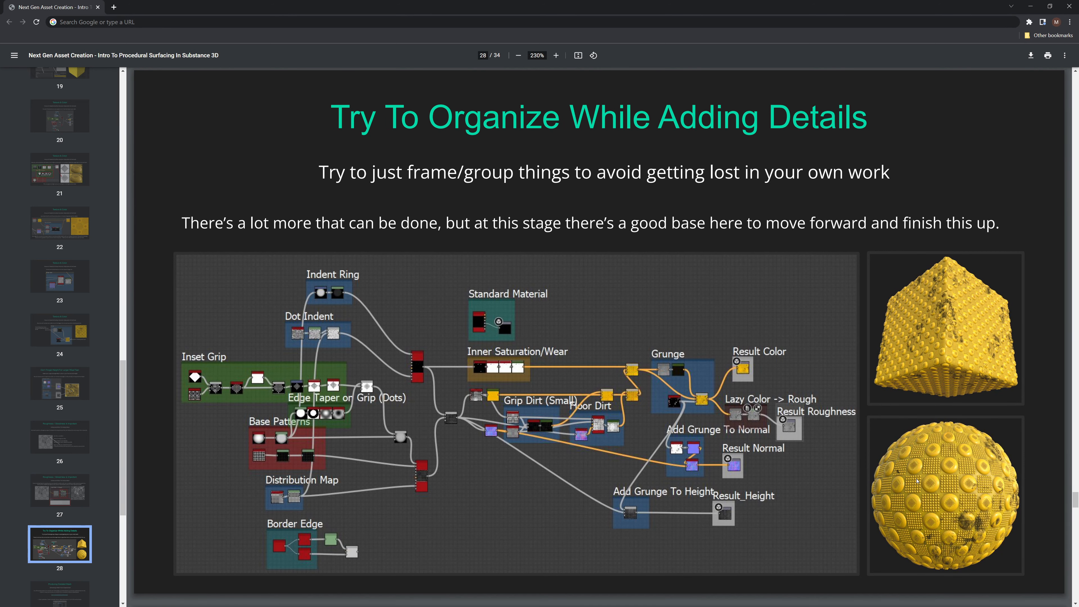
click(68, 493)
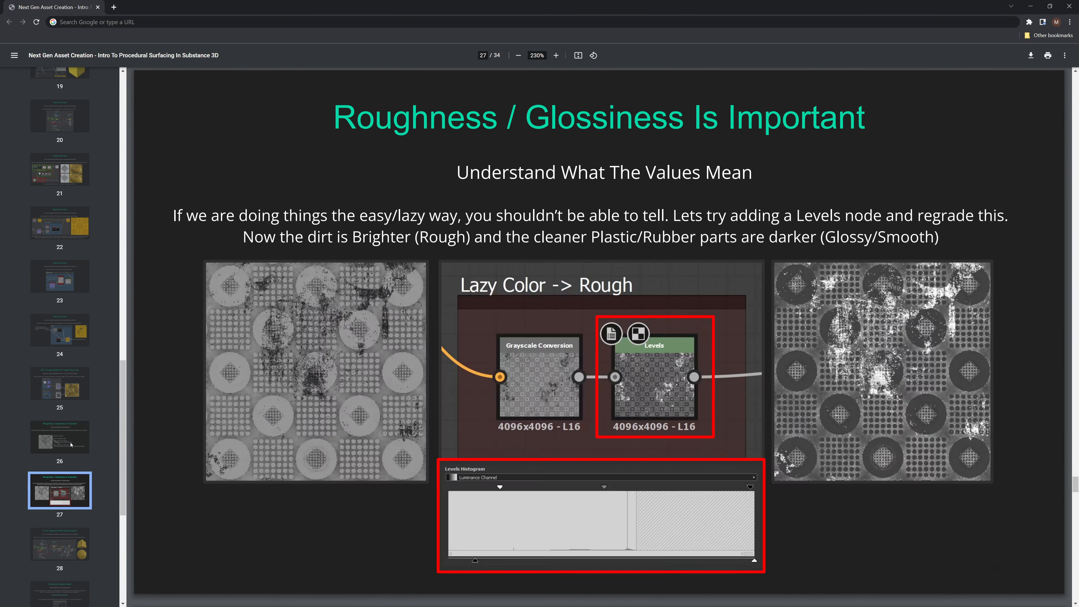
click(71, 444)
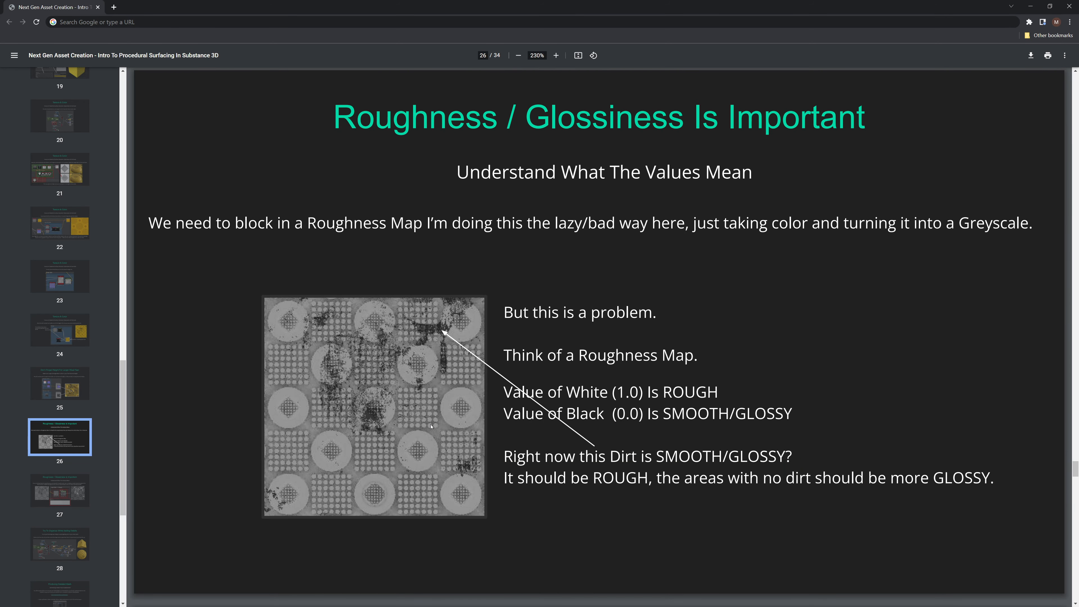
Step: Switch back to Substance Designer and inspect the sphere's surface up close and from another angle
key(alt+Tab)
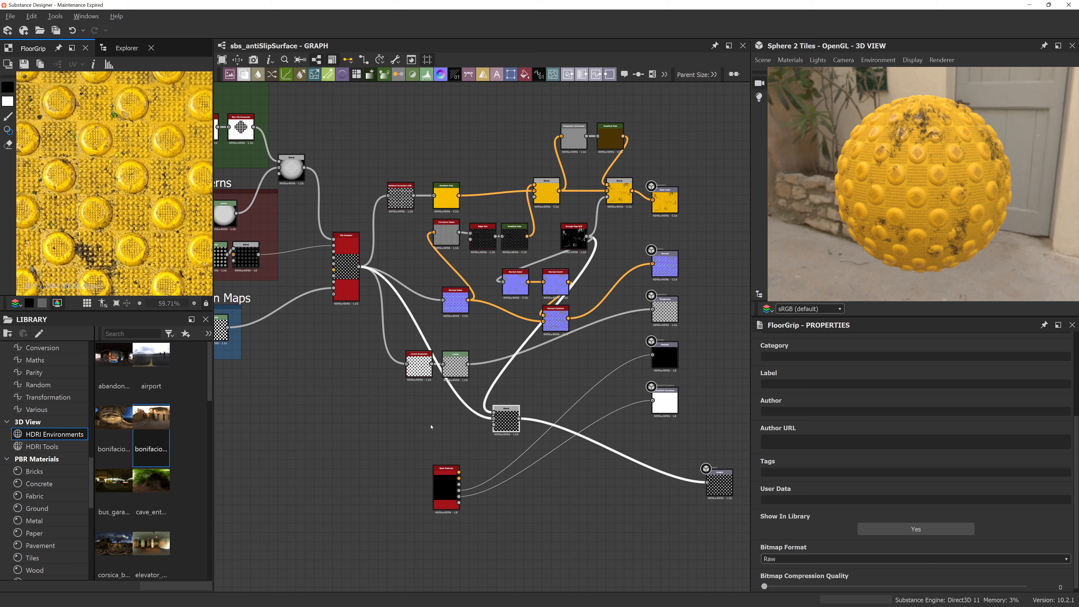
scroll(880, 184, up, 5)
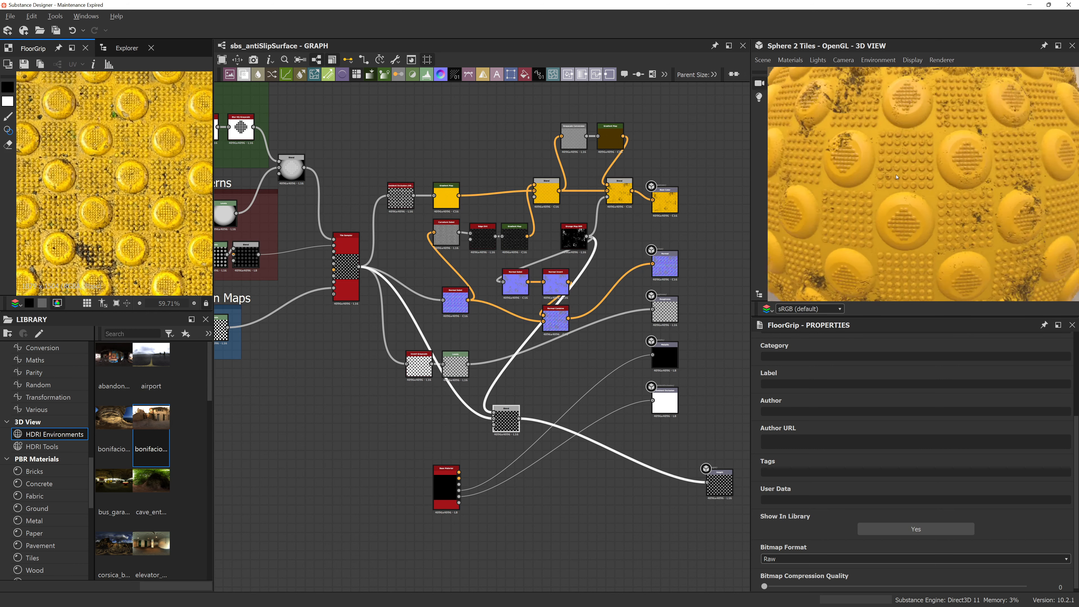
drag(881, 183, 955, 168)
scroll(955, 168, down, 3)
scroll(955, 167, down, 3)
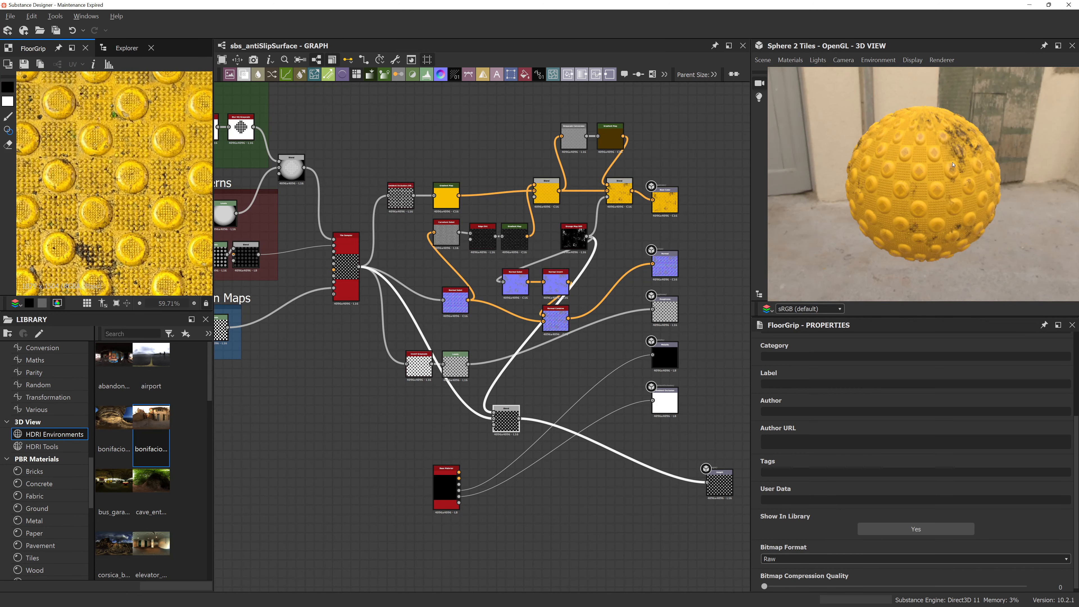